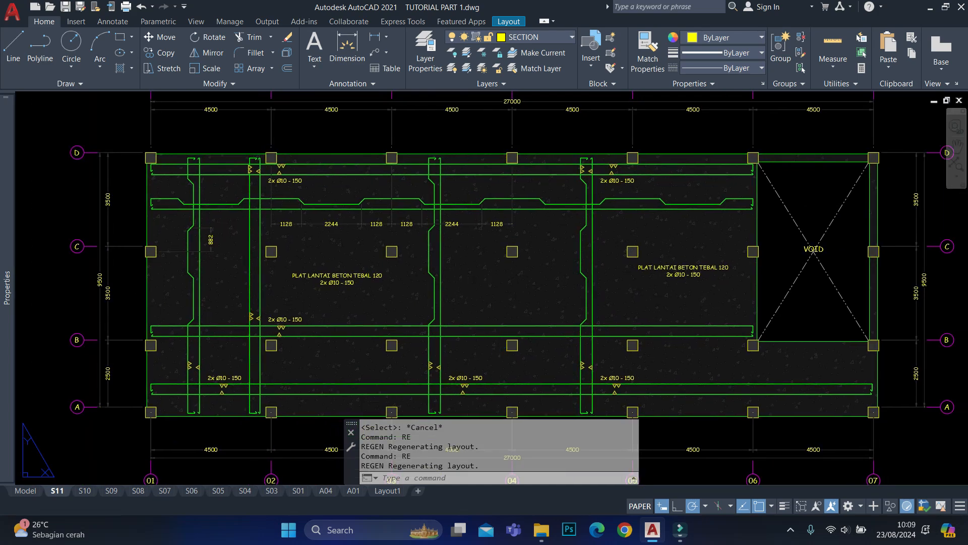
Preview the plot of layout S11 and inspect the printed slab reinforcement plan up close.
{"action": "key", "text": "ctrl+p"}
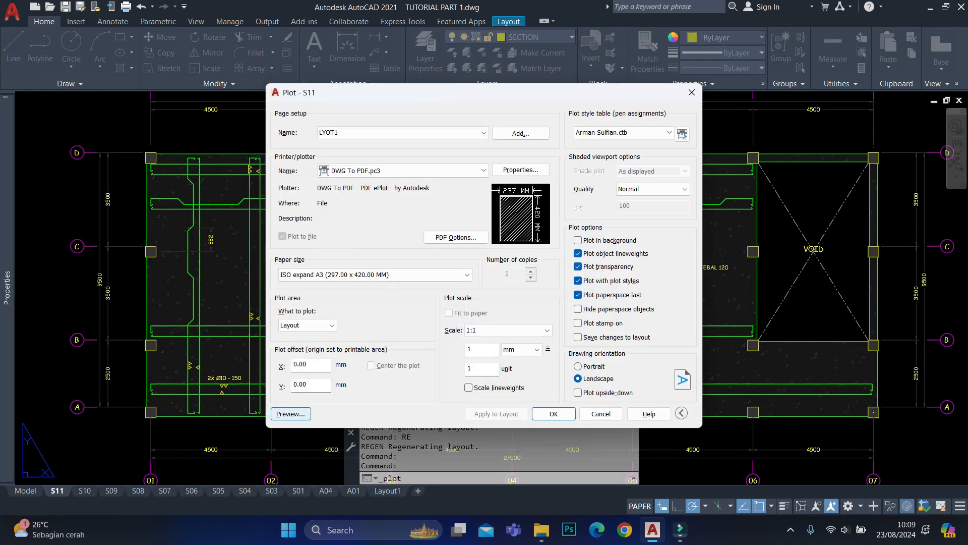
{"action": "left_click", "coordinate": [290, 413]}
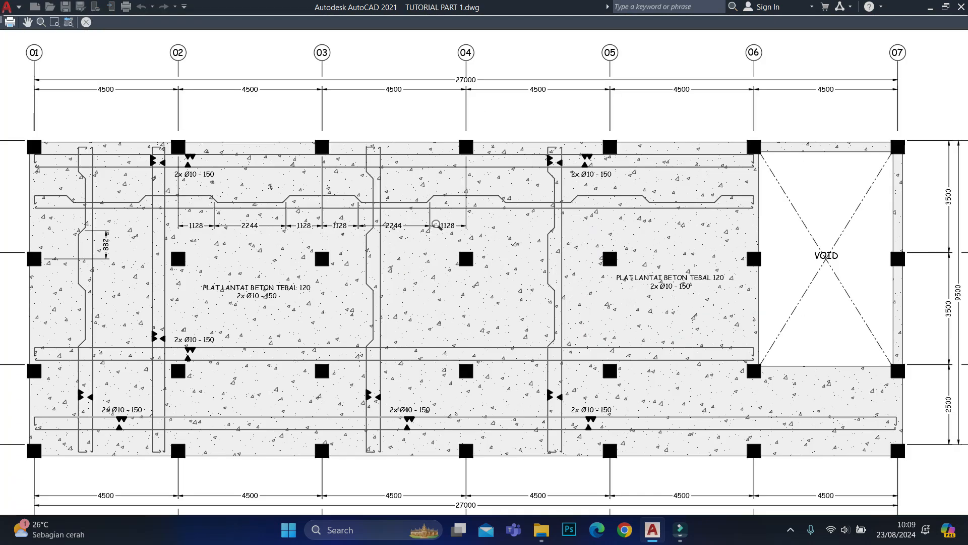
{"action": "scroll", "coordinate": [436, 224], "scroll_direction": "up", "scroll_amount": 2}
{"action": "scroll", "coordinate": [502, 212], "scroll_direction": "down", "scroll_amount": 2}
{"action": "scroll", "coordinate": [233, 187], "scroll_direction": "up", "scroll_amount": 2}
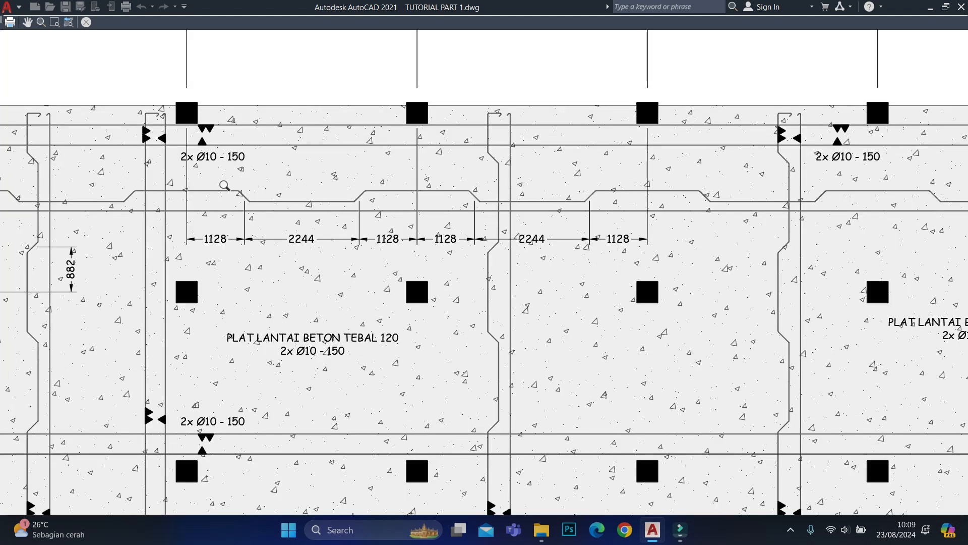
{"action": "scroll", "coordinate": [412, 180], "scroll_direction": "down", "scroll_amount": 2}
{"action": "key", "text": "Escape"}
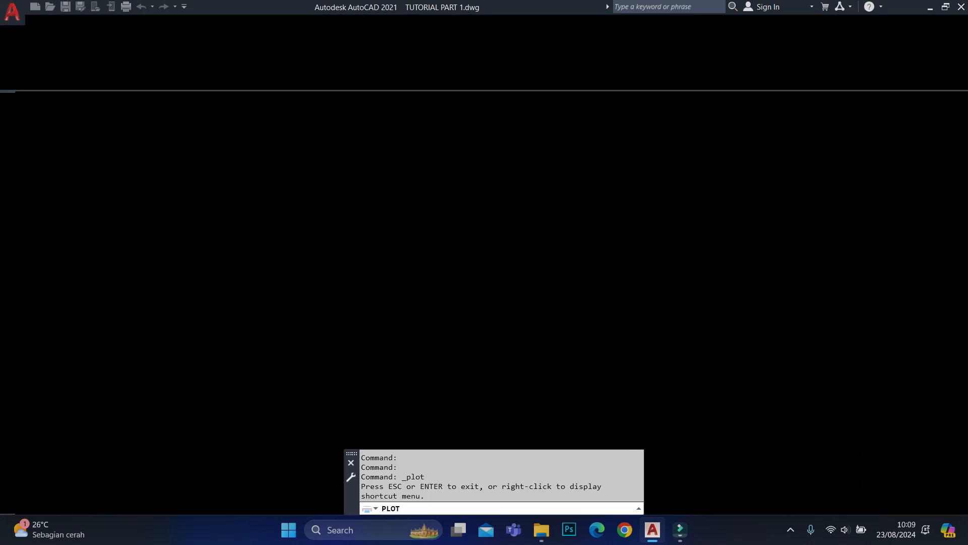
{"action": "key", "text": "Escape"}
{"action": "key", "text": "Escape"}
{"action": "key", "text": "Escape"}
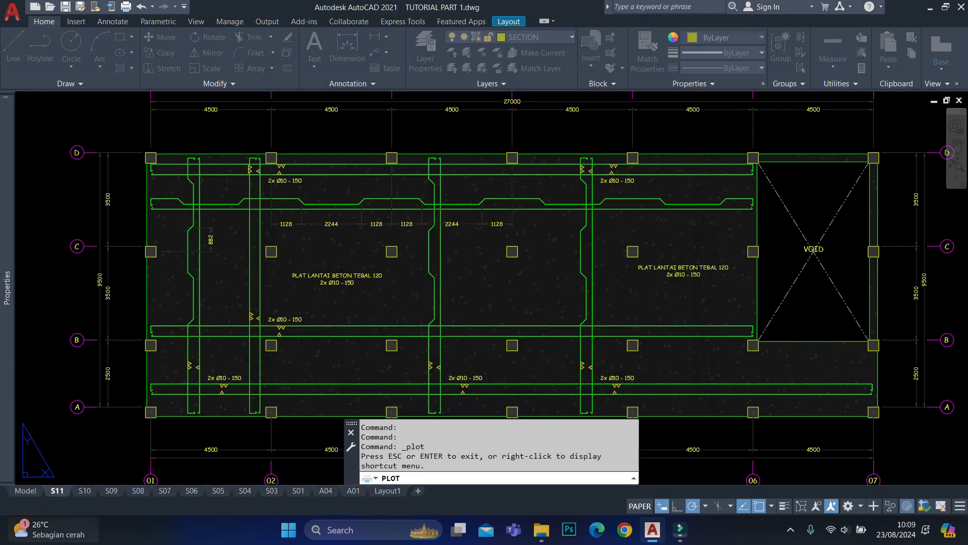
Extend the rectangular array of drawing frames in model space upward to six rows.
{"action": "left_click", "coordinate": [25, 491]}
{"action": "scroll", "coordinate": [524, 313], "scroll_direction": "down", "scroll_amount": 2}
{"action": "middle_click_drag", "start_coordinate": [386, 316], "coordinate": [566, 274]}
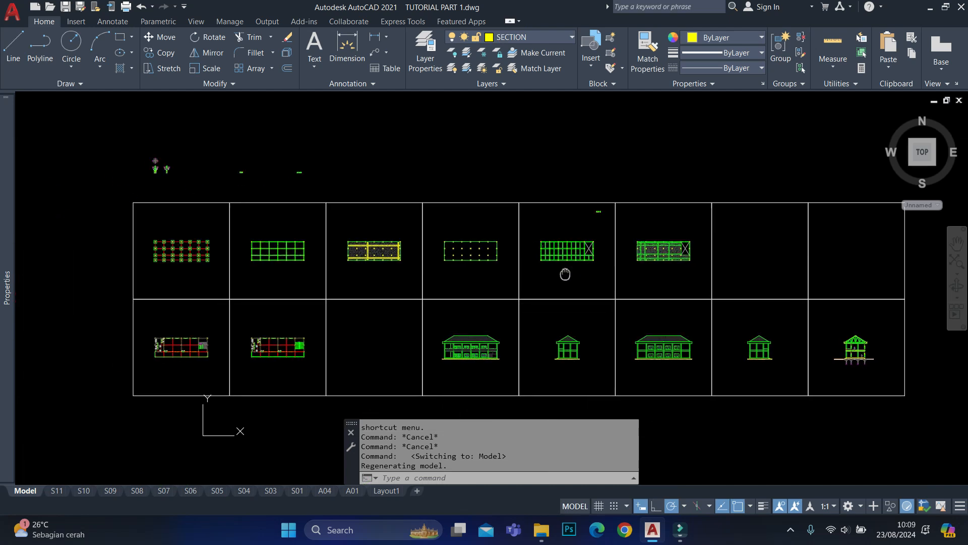
{"action": "scroll", "coordinate": [557, 345], "scroll_direction": "down", "scroll_amount": 2}
{"action": "middle_click_drag", "start_coordinate": [556, 345], "coordinate": [464, 323]}
{"action": "left_click", "coordinate": [550, 262]}
{"action": "left_click", "coordinate": [539, 273]}
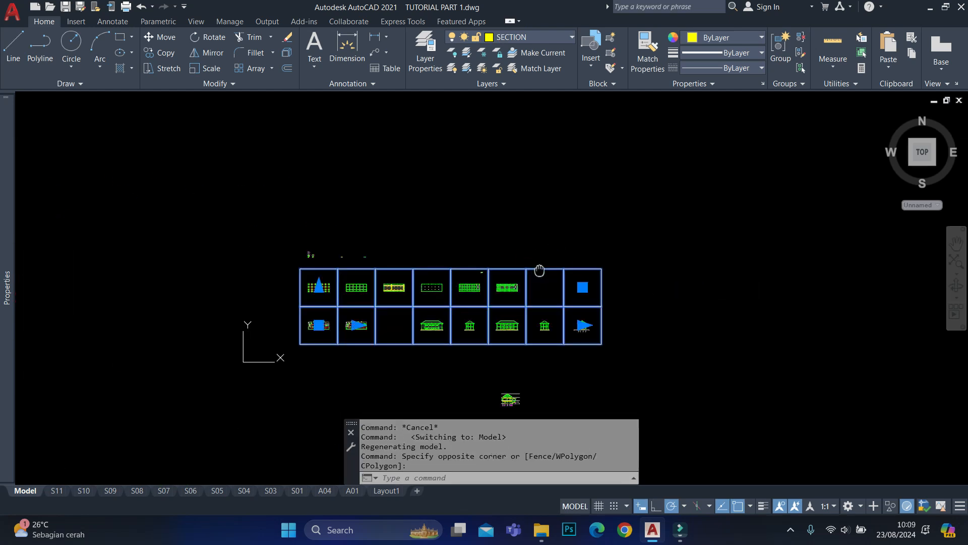
{"action": "middle_click_drag", "start_coordinate": [609, 323], "coordinate": [553, 351]}
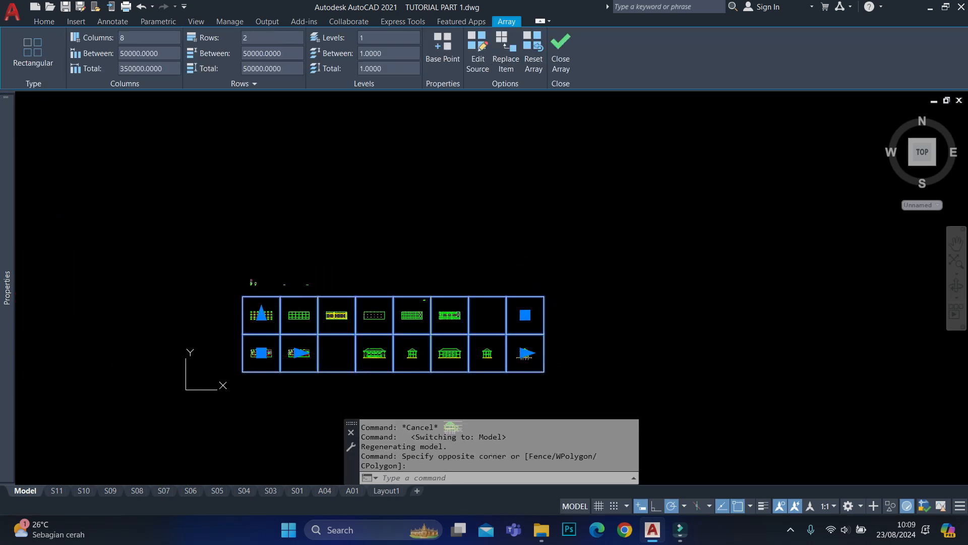
{"action": "left_click_drag", "start_coordinate": [261, 313], "coordinate": [259, 156]}
{"action": "key", "text": "Escape"}
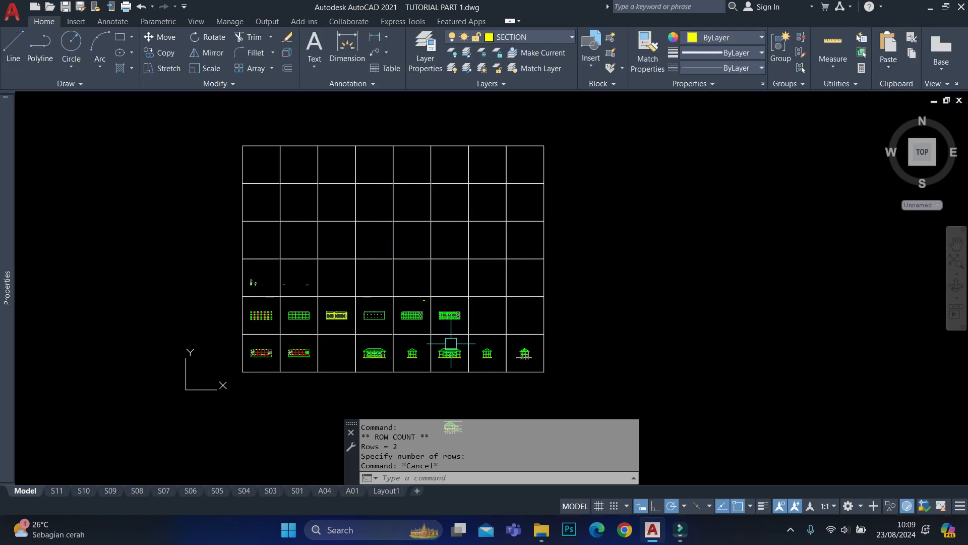
Review the drawings in the model space frames and browse the layout sheets from A01 through S11.
{"action": "scroll", "coordinate": [360, 386], "scroll_direction": "up", "scroll_amount": 2}
{"action": "scroll", "coordinate": [485, 307], "scroll_direction": "down", "scroll_amount": 1}
{"action": "middle_click_drag", "start_coordinate": [549, 260], "coordinate": [436, 297]}
{"action": "scroll", "coordinate": [436, 297], "scroll_direction": "up", "scroll_amount": 2}
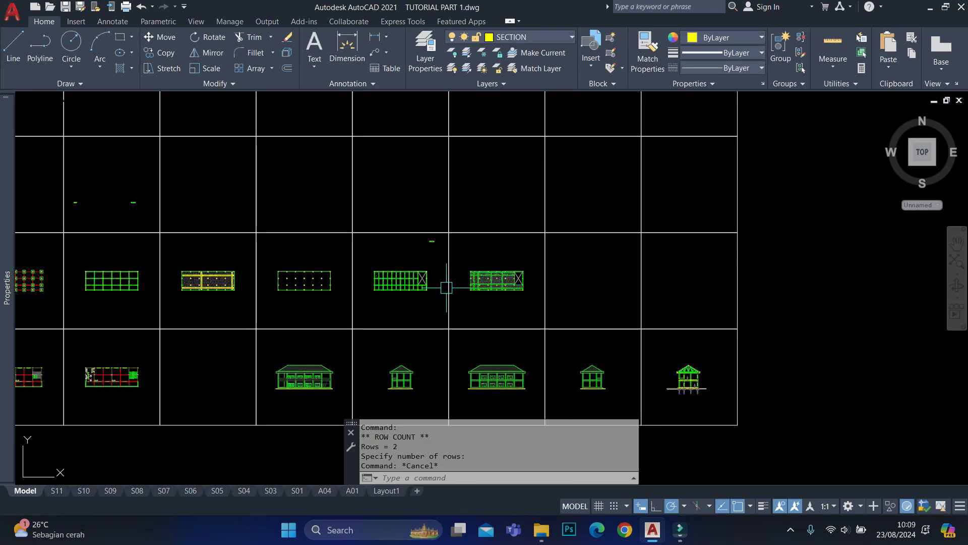
{"action": "middle_click_drag", "start_coordinate": [362, 269], "coordinate": [457, 264]}
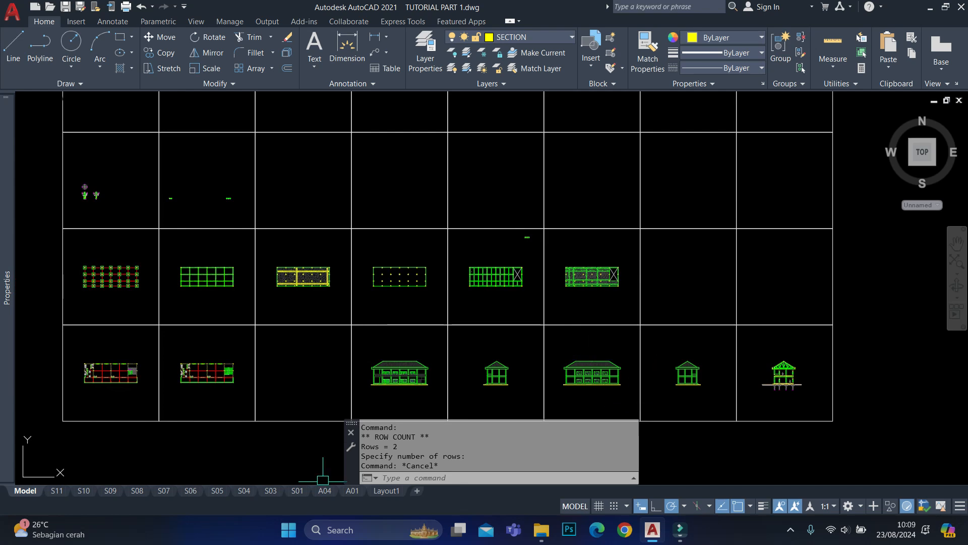
{"action": "left_click", "coordinate": [352, 490]}
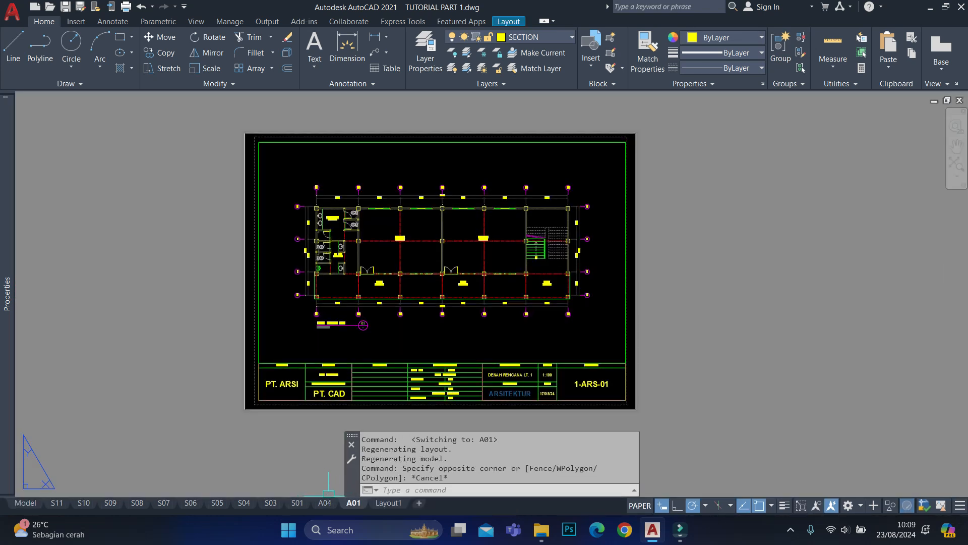
{"action": "left_click", "coordinate": [326, 503]}
{"action": "left_click", "coordinate": [297, 502]}
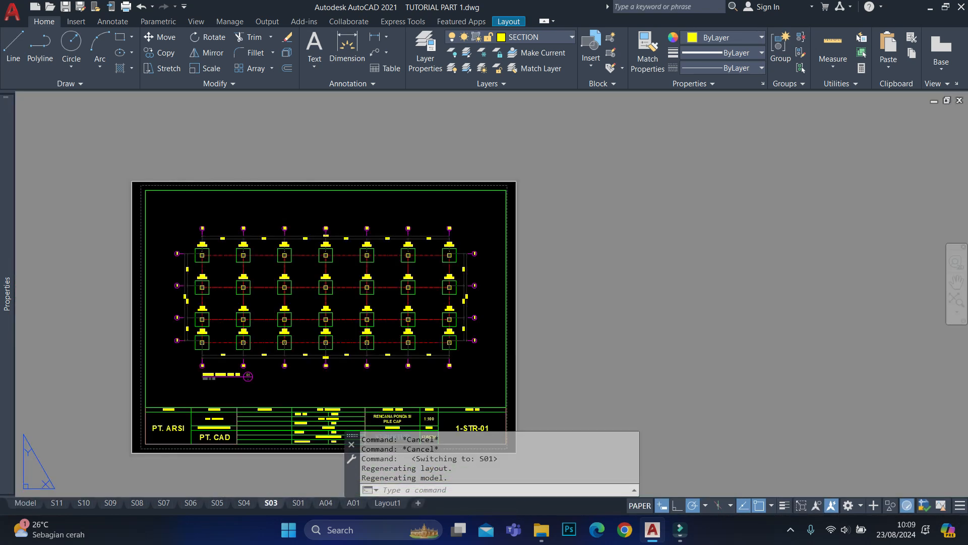
{"action": "left_click", "coordinate": [244, 503]}
{"action": "left_click", "coordinate": [218, 503]}
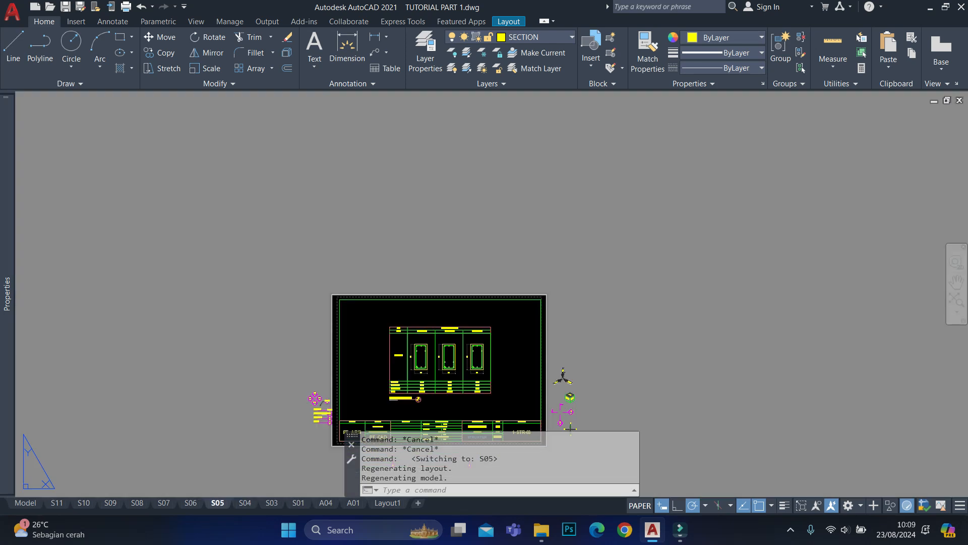
{"action": "left_click", "coordinate": [191, 503]}
{"action": "left_click", "coordinate": [110, 503]}
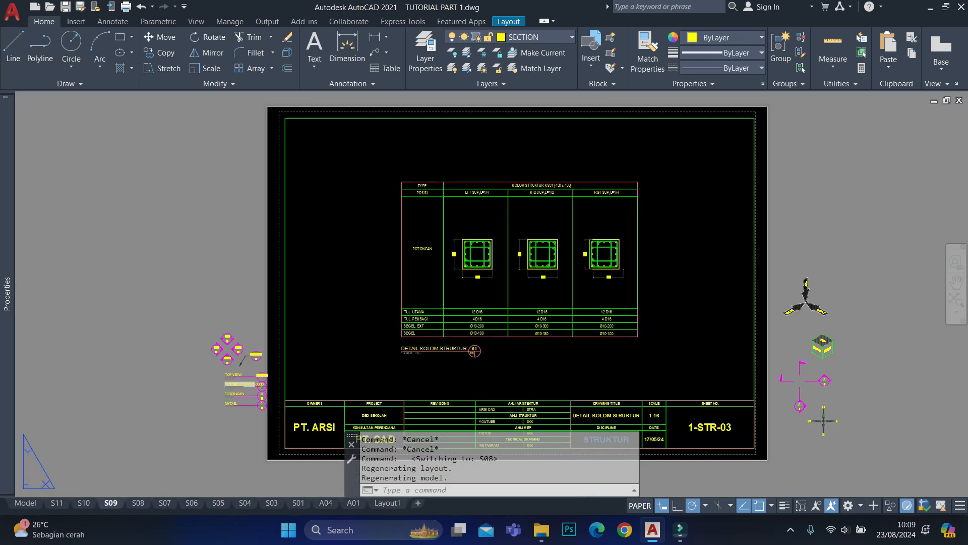
{"action": "left_click", "coordinate": [84, 503]}
{"action": "left_click", "coordinate": [57, 503]}
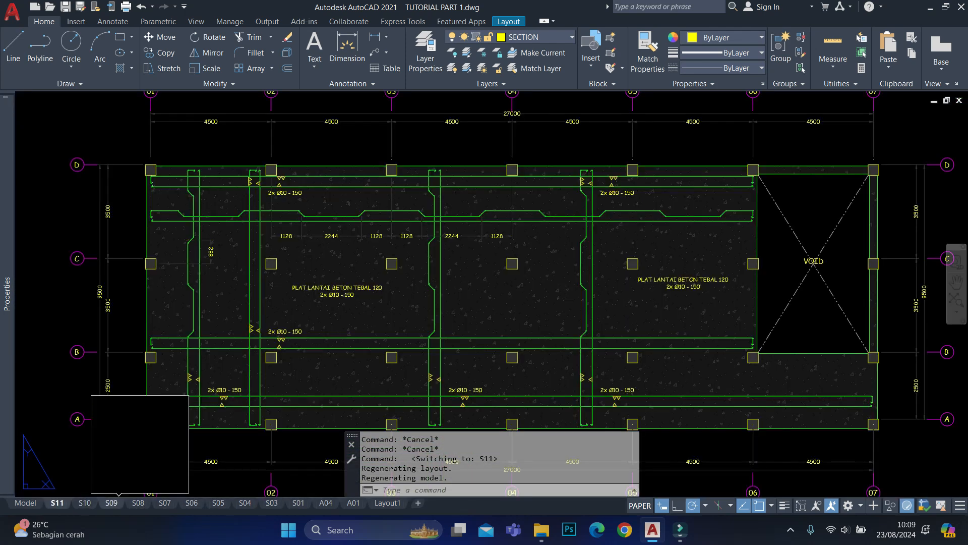
Examine the second-floor concrete slab plan on sheet S11, including its dimensions, title and title block.
{"action": "middle_click_drag", "start_coordinate": [527, 260], "coordinate": [449, 268]}
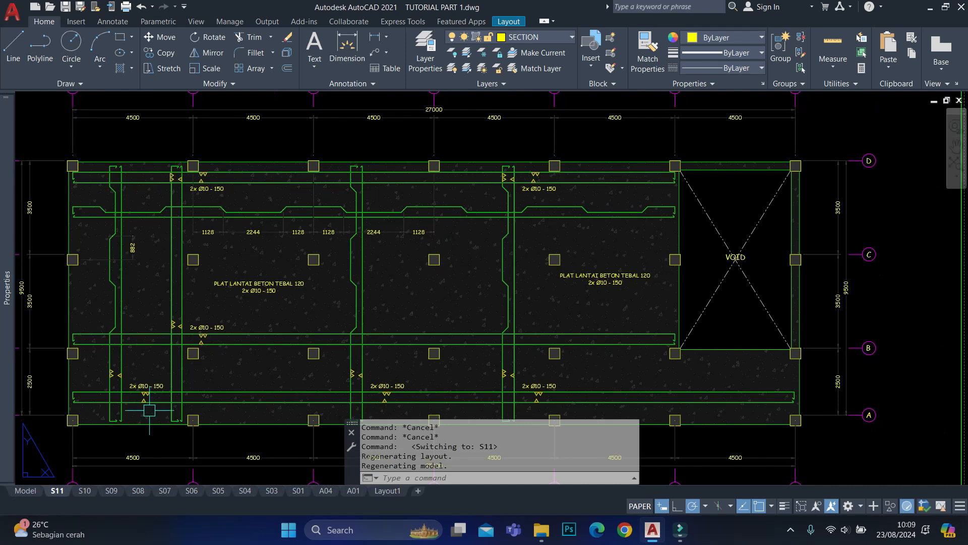
{"action": "middle_click_drag", "start_coordinate": [147, 476], "coordinate": [242, 417]}
{"action": "left_click", "coordinate": [244, 491]}
{"action": "left_click", "coordinate": [110, 490]}
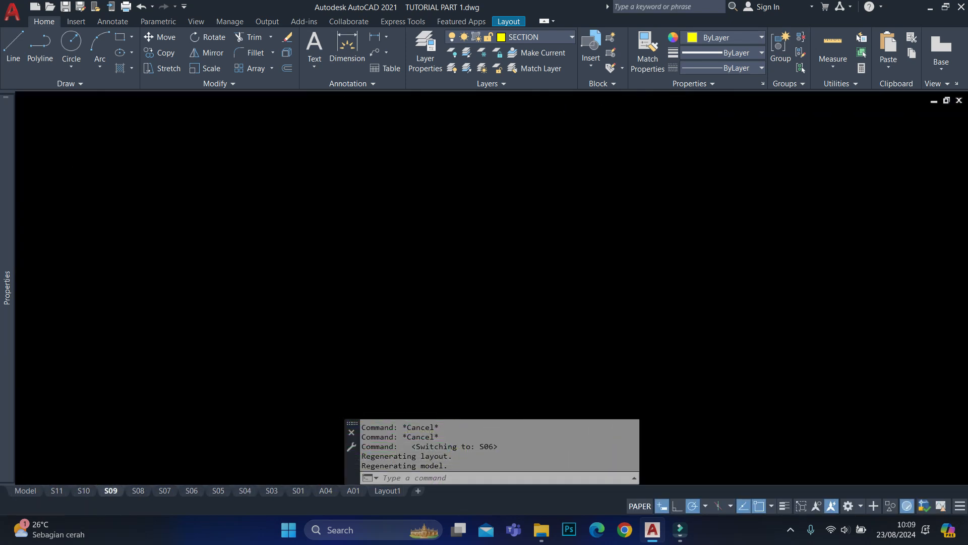
{"action": "left_click", "coordinate": [57, 490]}
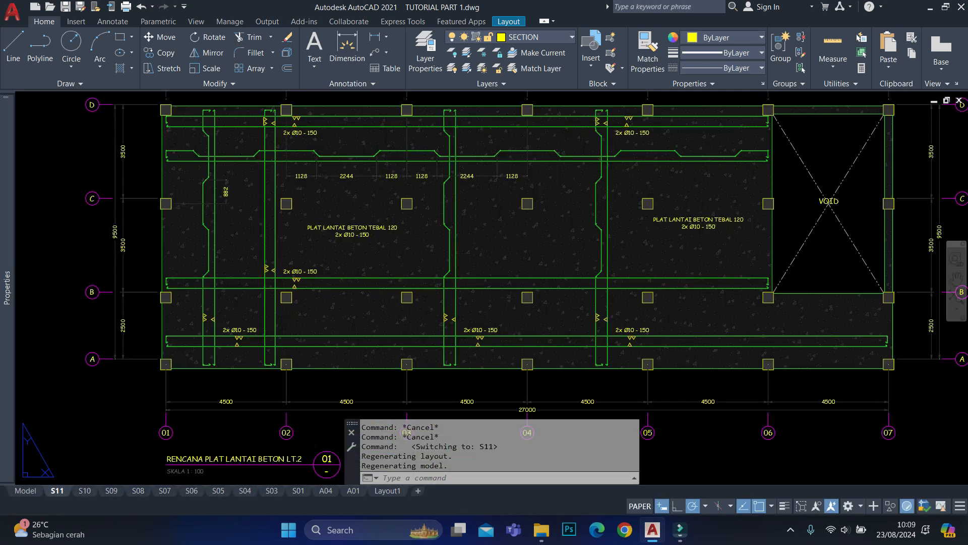
{"action": "scroll", "coordinate": [551, 277], "scroll_direction": "down", "scroll_amount": 3}
{"action": "middle_click_drag", "start_coordinate": [567, 275], "coordinate": [506, 251]}
{"action": "type", "text": "R"}
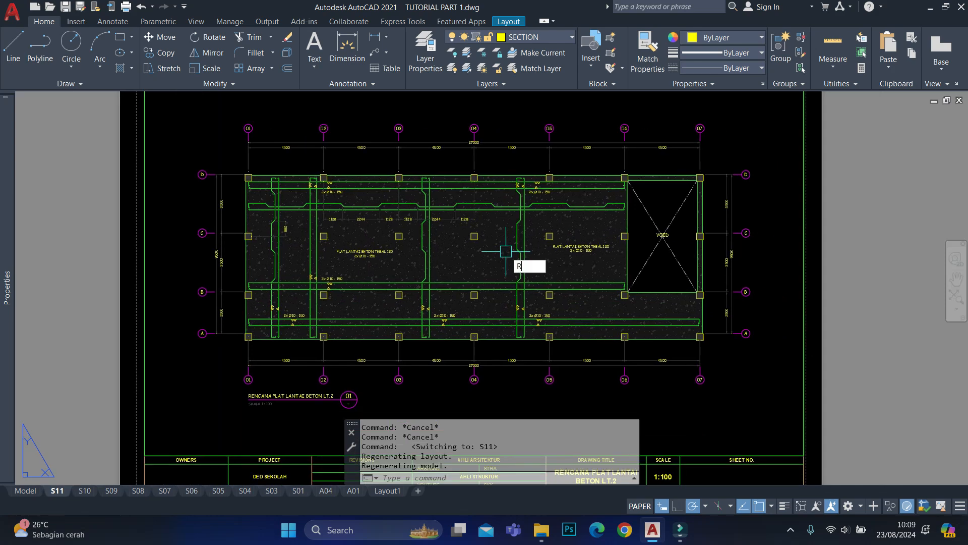
{"action": "middle_click_drag", "start_coordinate": [650, 327], "coordinate": [636, 233]}
{"action": "middle_click_drag", "start_coordinate": [518, 272], "coordinate": [498, 349]}
{"action": "scroll", "coordinate": [379, 247], "scroll_direction": "up", "scroll_amount": 2}
{"action": "middle_click_drag", "start_coordinate": [367, 208], "coordinate": [365, 275]}
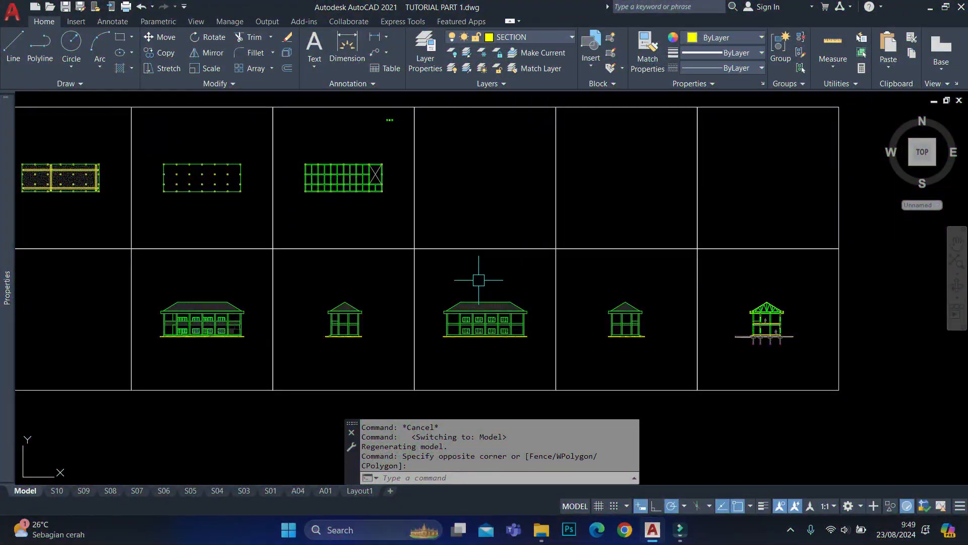
Copy the beam plan with the crossed void into the adjacent empty frame, using the frames' upper corners as reference points.
{"action": "middle_click_drag", "start_coordinate": [479, 280], "coordinate": [660, 321]}
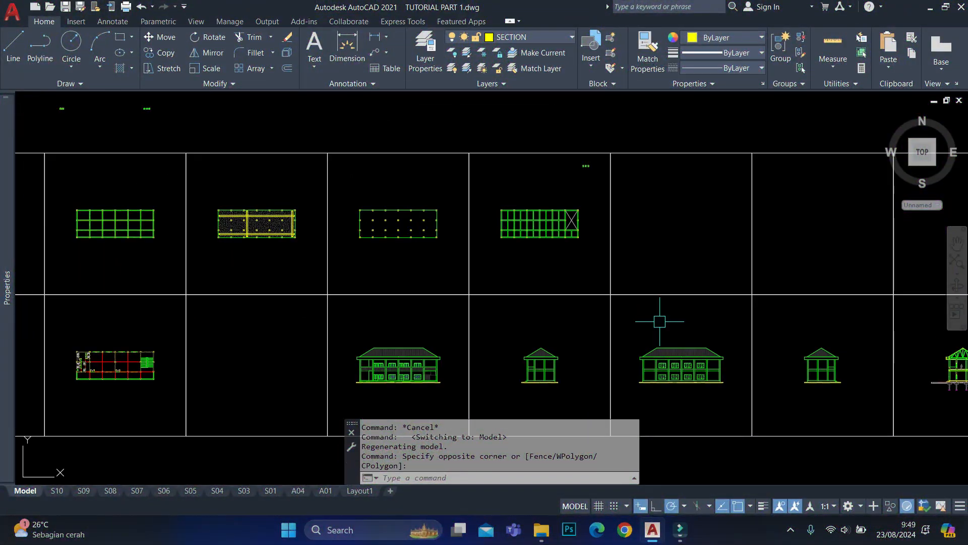
{"action": "middle_click_drag", "start_coordinate": [679, 213], "coordinate": [528, 259]}
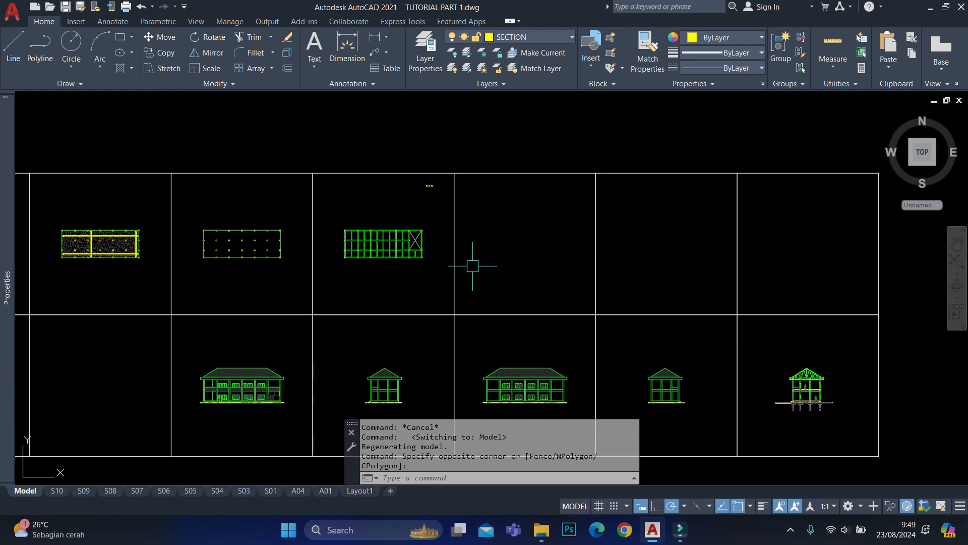
{"action": "scroll", "coordinate": [406, 240], "scroll_direction": "up", "scroll_amount": 2}
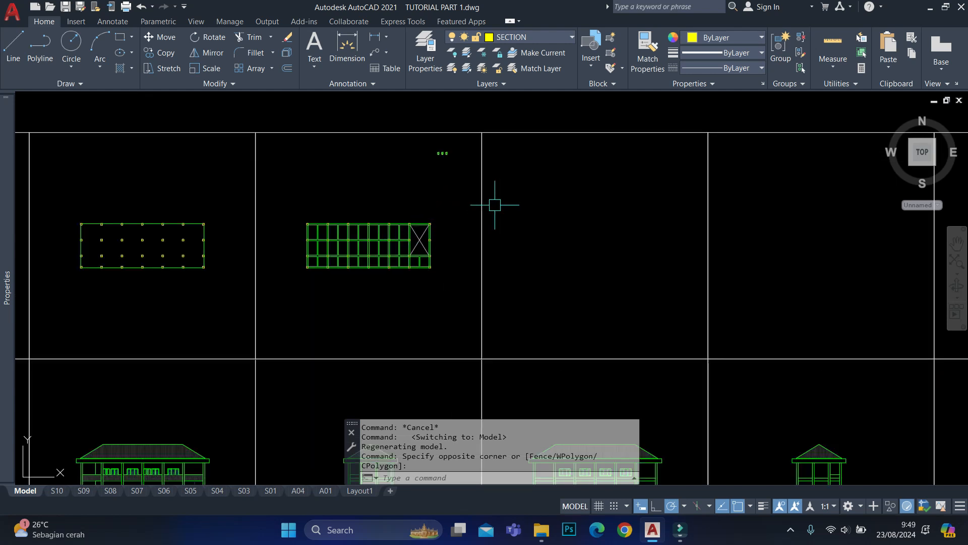
{"action": "mouse_move", "coordinate": [732, 209]}
{"action": "middle_mouse_down"}
{"action": "mouse_move", "coordinate": [579, 240]}
{"action": "mouse_move", "coordinate": [604, 255]}
{"action": "middle_mouse_up"}
{"action": "scroll", "coordinate": [594, 212], "scroll_direction": "down", "scroll_amount": 2}
{"action": "middle_click_drag", "start_coordinate": [823, 273], "coordinate": [554, 266]}
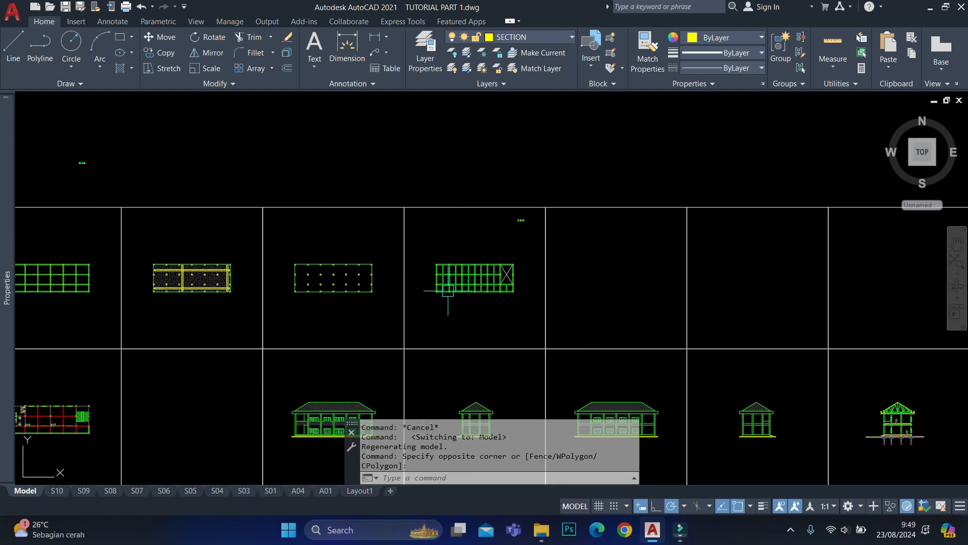
{"action": "scroll", "coordinate": [527, 269], "scroll_direction": "up", "scroll_amount": 2}
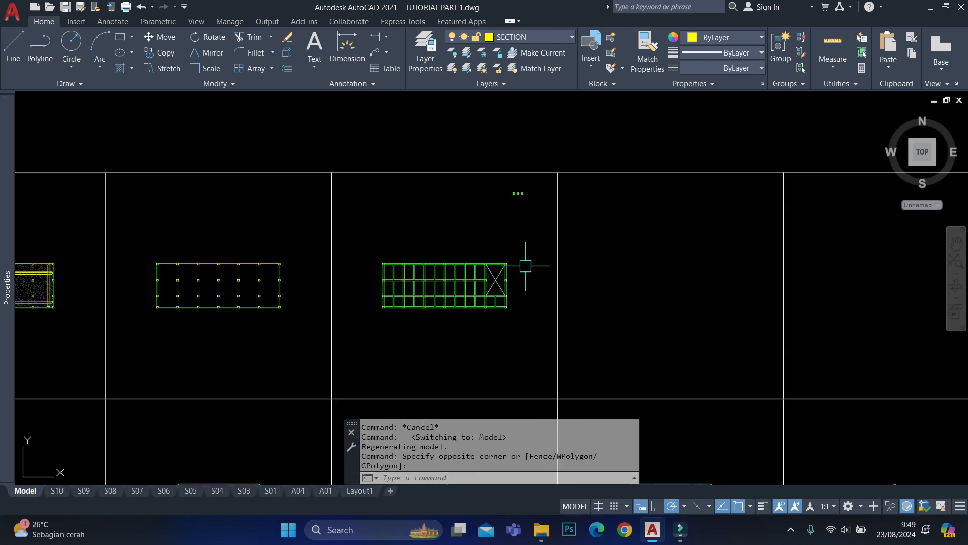
{"action": "left_click", "coordinate": [531, 232]}
{"action": "left_click", "coordinate": [352, 333]}
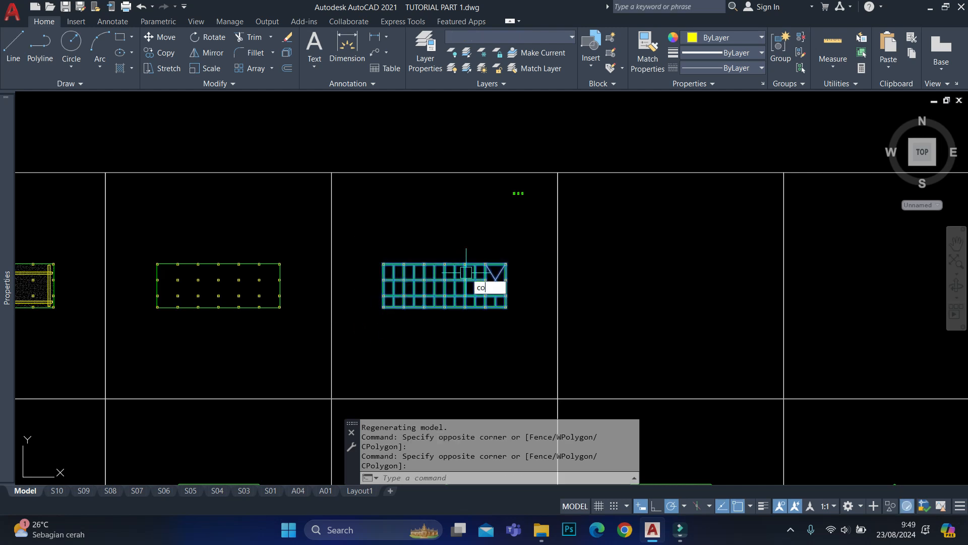
{"action": "key", "text": "Return"}
{"action": "left_click", "coordinate": [557, 172]}
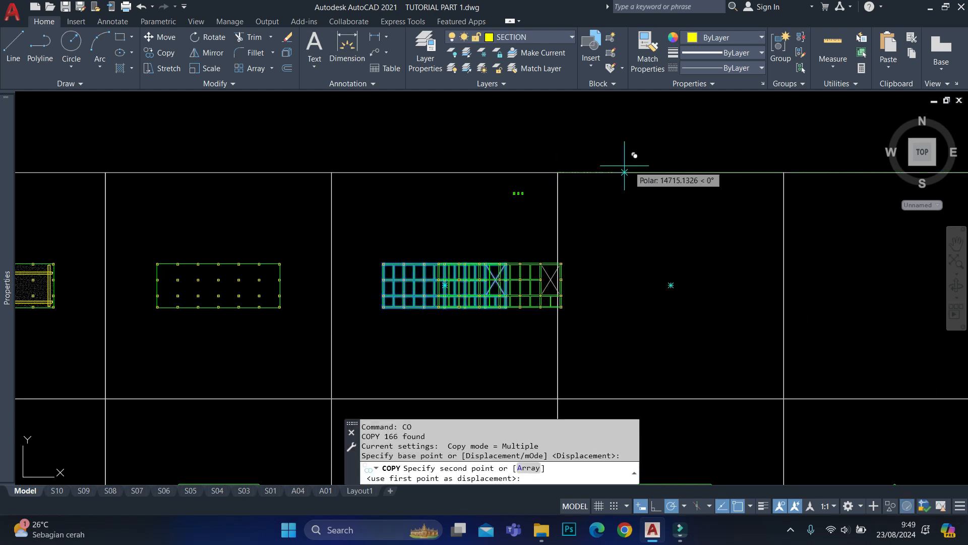
{"action": "left_click", "coordinate": [784, 173]}
{"action": "scroll", "coordinate": [714, 266], "scroll_direction": "up", "scroll_amount": 5}
{"action": "key", "text": "Escape"}
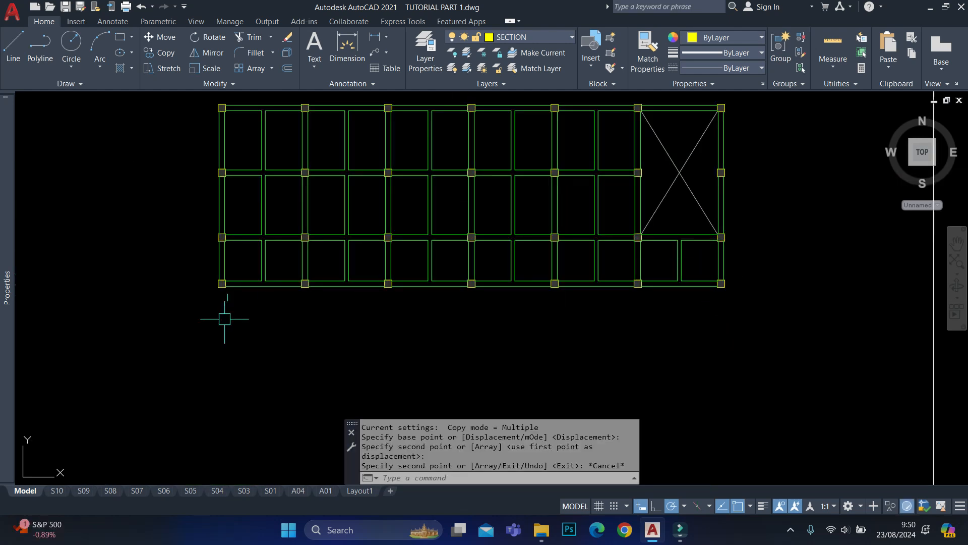
Try to explode the outer beam lines along the lower, upper and left edges of the copied plan.
{"action": "scroll", "coordinate": [227, 302], "scroll_direction": "up", "scroll_amount": 2}
{"action": "left_click", "coordinate": [173, 275]}
{"action": "scroll", "coordinate": [186, 293], "scroll_direction": "down", "scroll_amount": 4}
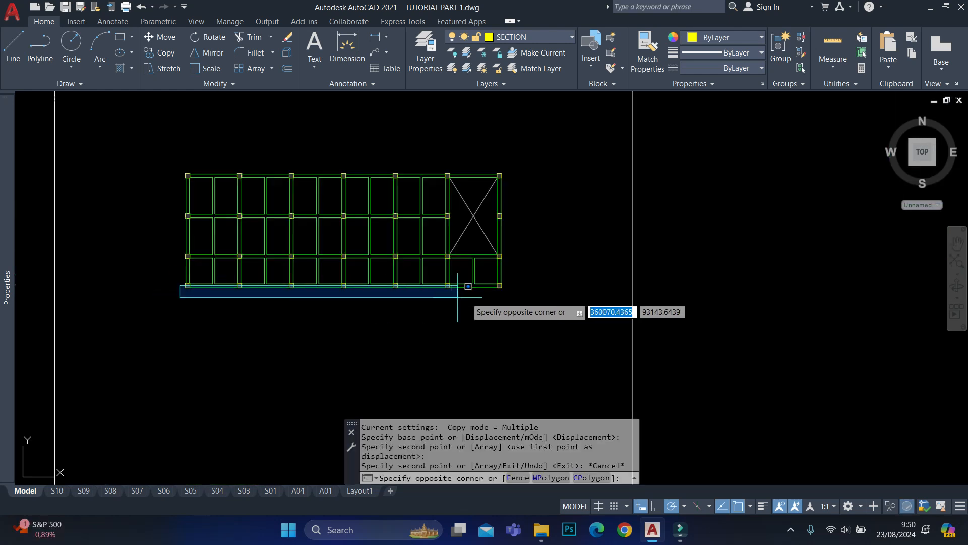
{"action": "left_click", "coordinate": [519, 300]}
{"action": "scroll", "coordinate": [501, 173], "scroll_direction": "up", "scroll_amount": 2}
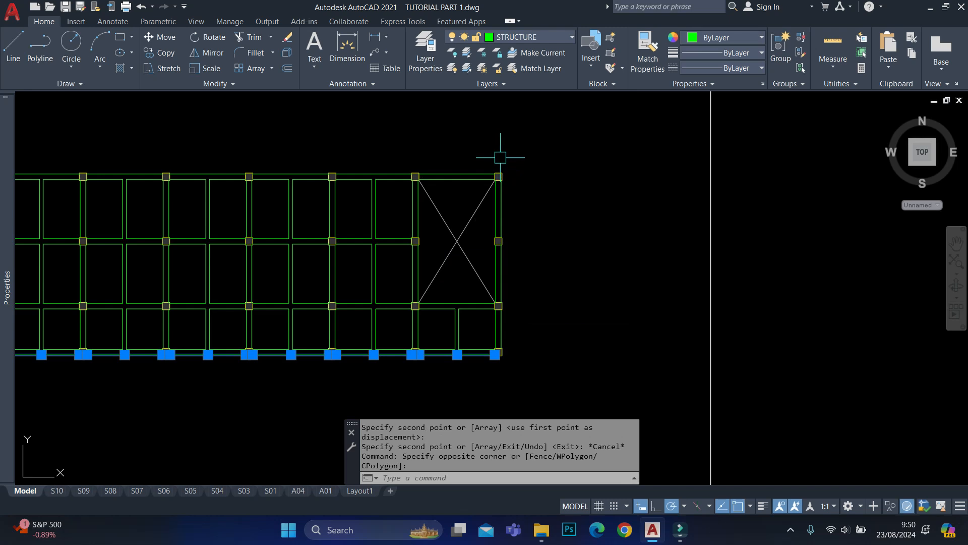
{"action": "scroll", "coordinate": [501, 157], "scroll_direction": "down", "scroll_amount": 2}
{"action": "scroll", "coordinate": [170, 149], "scroll_direction": "up", "scroll_amount": 2}
{"action": "left_click", "coordinate": [169, 148]}
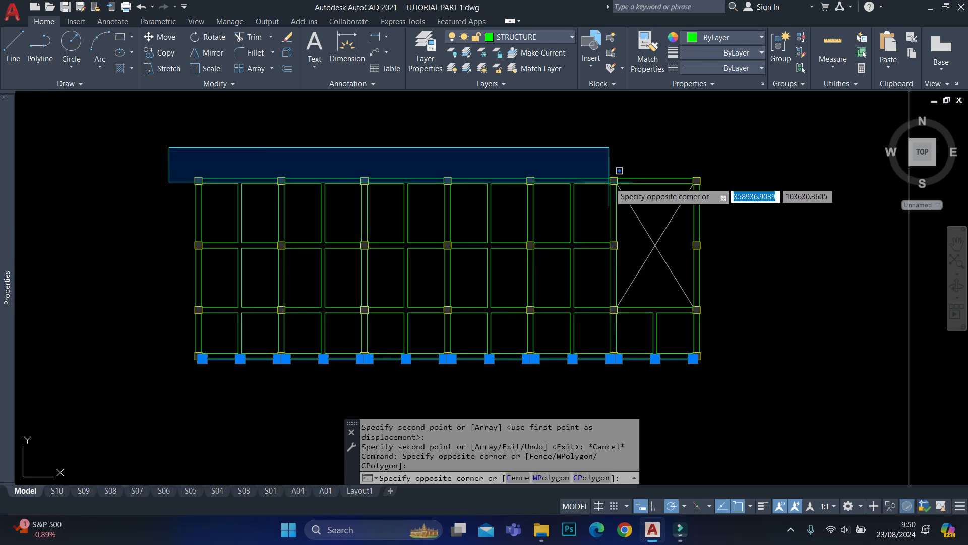
{"action": "left_click", "coordinate": [619, 170]}
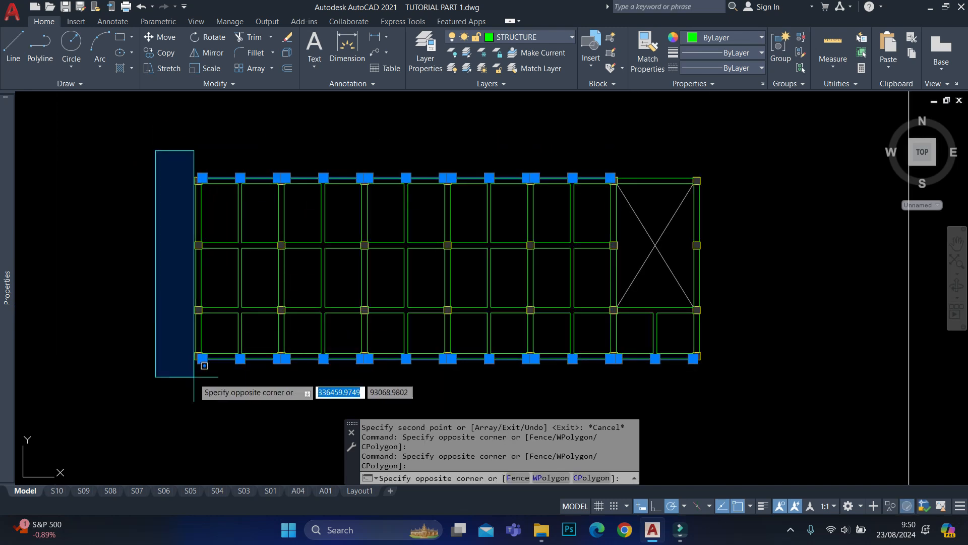
{"action": "left_click", "coordinate": [212, 363]}
{"action": "type", "text": "X"}
{"action": "key", "text": "Return"}
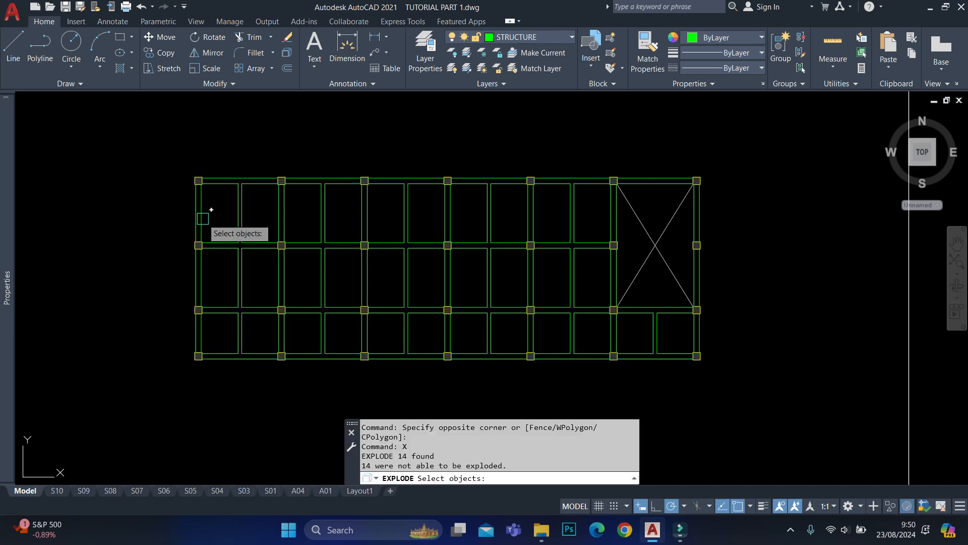
{"action": "key", "text": "Escape"}
Erase the inner beam lines along the upper and left edges of the copied plan's upper-left panel.
{"action": "scroll", "coordinate": [198, 170], "scroll_direction": "up", "scroll_amount": 5}
{"action": "left_click", "coordinate": [209, 285]}
{"action": "left_click", "coordinate": [209, 286]}
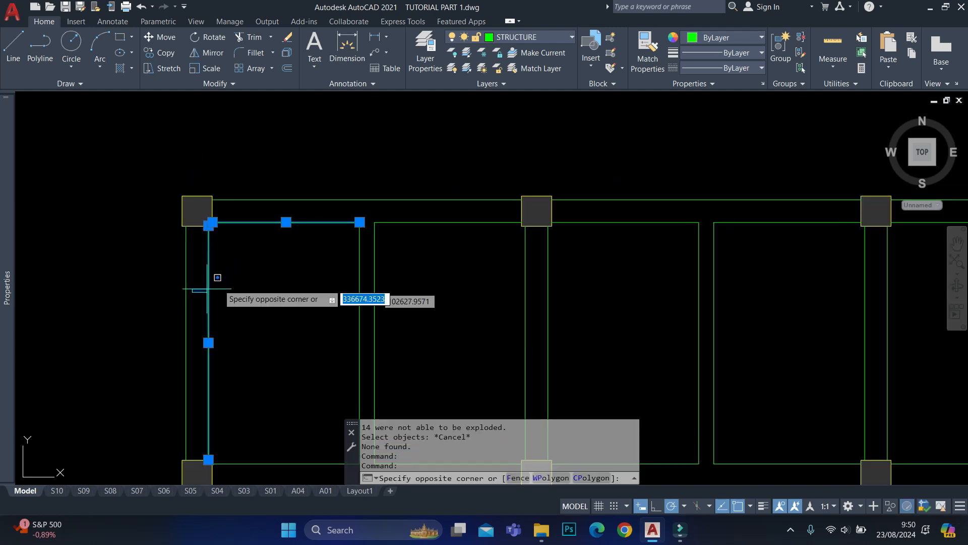
{"action": "left_click", "coordinate": [247, 270]}
{"action": "type", "text": "E"}
{"action": "key", "text": "Return"}
Try to erase the interior beams west of the crossed void in one selection, and undo the erasure.
{"action": "left_click", "coordinate": [286, 209]}
{"action": "scroll", "coordinate": [292, 195], "scroll_direction": "down", "scroll_amount": 6}
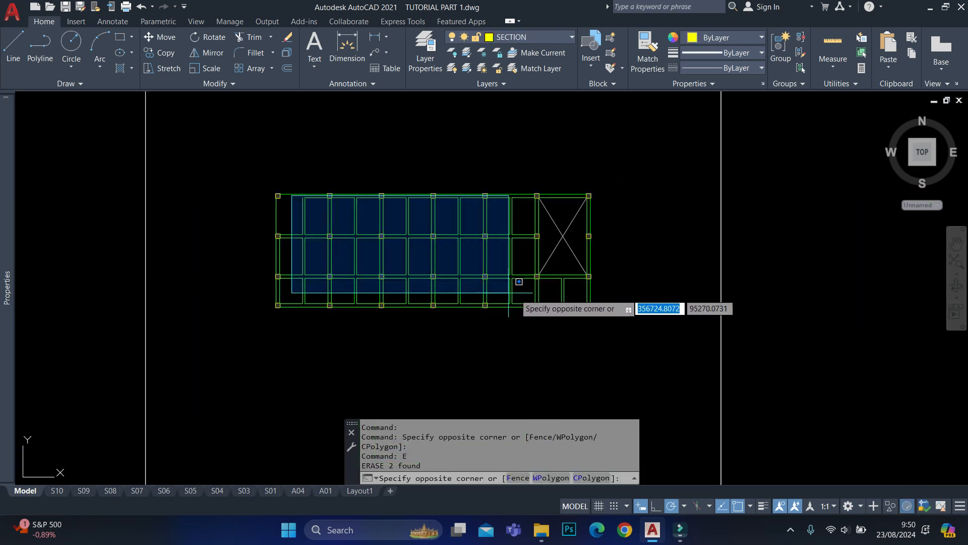
{"action": "scroll", "coordinate": [528, 294], "scroll_direction": "up", "scroll_amount": 2}
{"action": "left_click", "coordinate": [543, 311]}
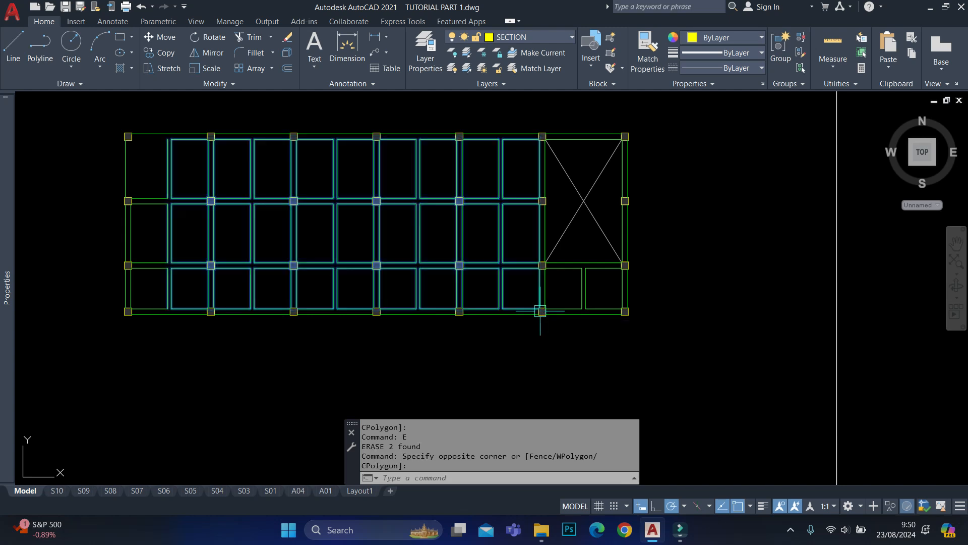
{"action": "key", "text": "Return"}
{"action": "key", "text": "ctrl+z"}
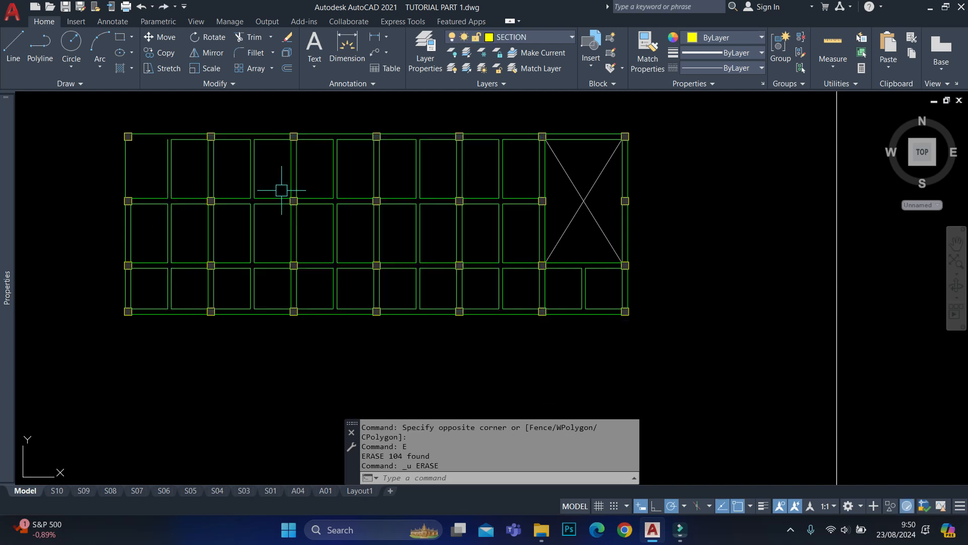
Erase the interior beam lines in the first bay of the copied plan's upper and middle rows.
{"action": "scroll", "coordinate": [217, 195], "scroll_direction": "up", "scroll_amount": 4}
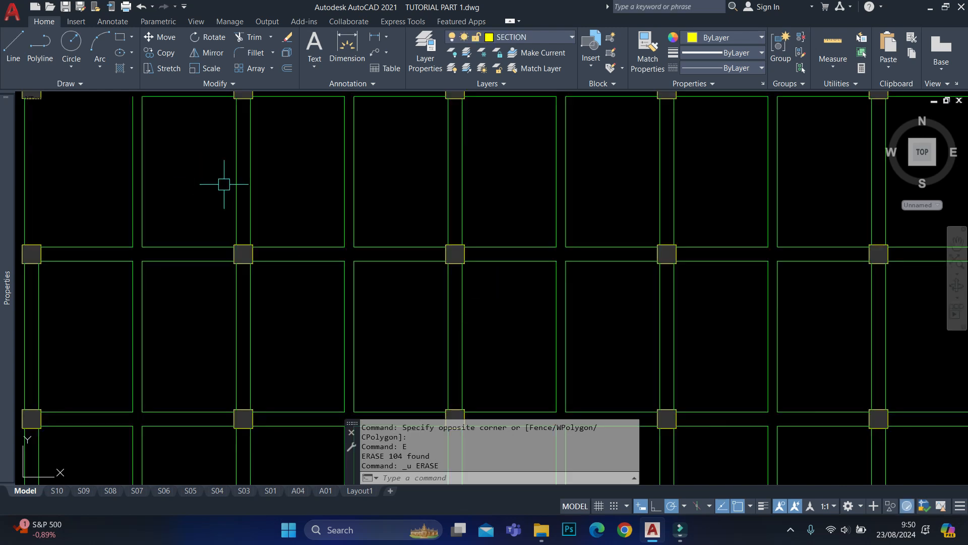
{"action": "left_click", "coordinate": [280, 205]}
{"action": "left_click", "coordinate": [133, 210]}
{"action": "type", "text": "e"}
{"action": "key", "text": "Return"}
{"action": "left_click", "coordinate": [186, 205]}
{"action": "left_click", "coordinate": [103, 438]}
{"action": "type", "text": "e"}
{"action": "key", "text": "Return"}
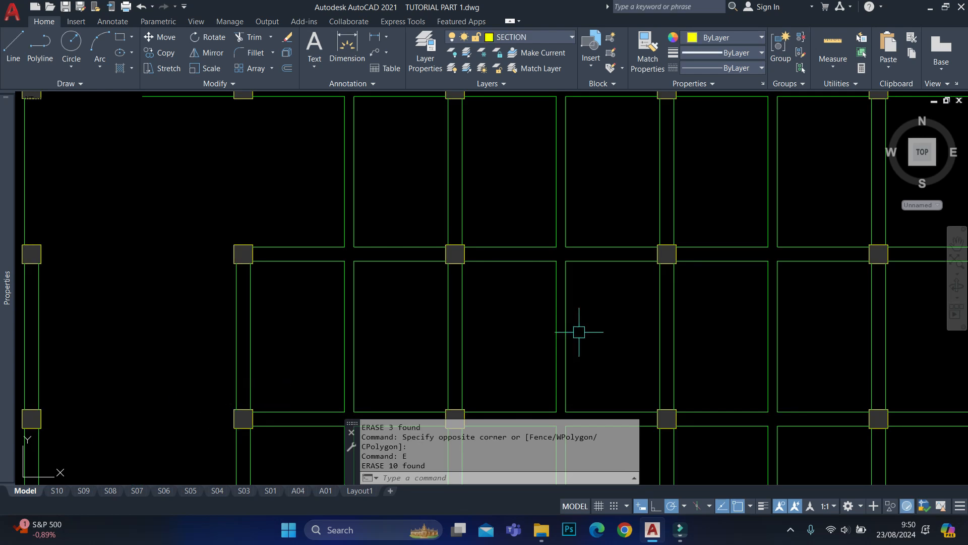
Erase the remaining vertical beam lines in the middle and upper rows between the second column line and the void.
{"action": "scroll", "coordinate": [579, 331], "scroll_direction": "down", "scroll_amount": 2}
{"action": "left_click", "coordinate": [882, 329]}
{"action": "left_click", "coordinate": [346, 328]}
{"action": "type", "text": "e"}
{"action": "key", "text": "Return"}
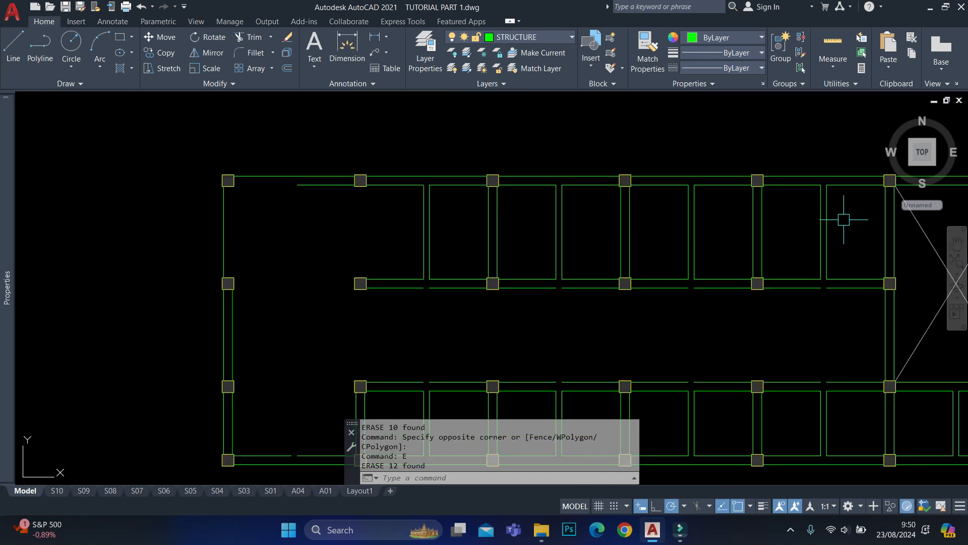
{"action": "left_click", "coordinate": [362, 223]}
{"action": "type", "text": "e"}
{"action": "key", "text": "Return"}
Erase the inner beam lines along the plan's upper edge and the outer beam line beside the void's upper half.
{"action": "scroll", "coordinate": [296, 192], "scroll_direction": "up", "scroll_amount": 4}
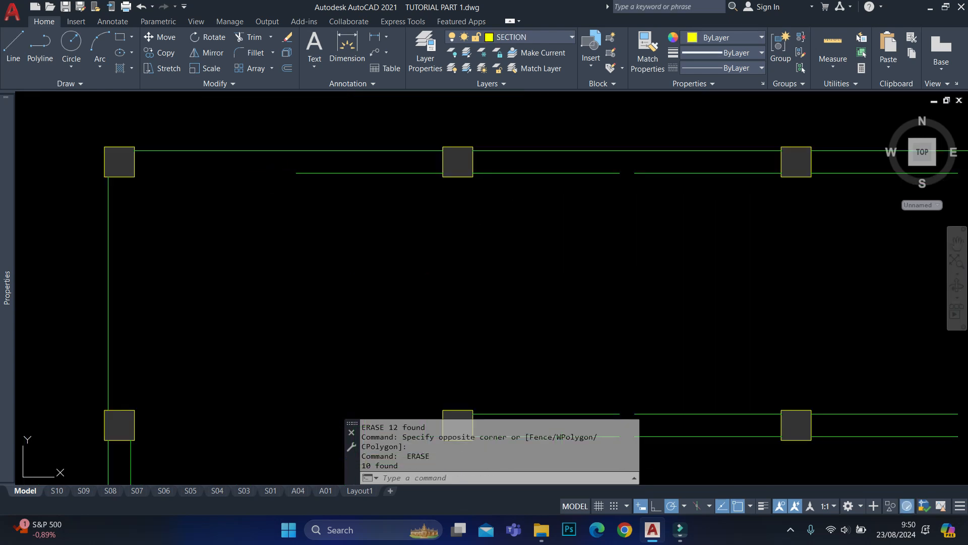
{"action": "scroll", "coordinate": [282, 187], "scroll_direction": "down", "scroll_amount": 4}
{"action": "left_click", "coordinate": [263, 179]}
{"action": "left_click", "coordinate": [639, 212]}
{"action": "type", "text": "e"}
{"action": "key", "text": "Return"}
{"action": "scroll", "coordinate": [637, 216], "scroll_direction": "up", "scroll_amount": 2}
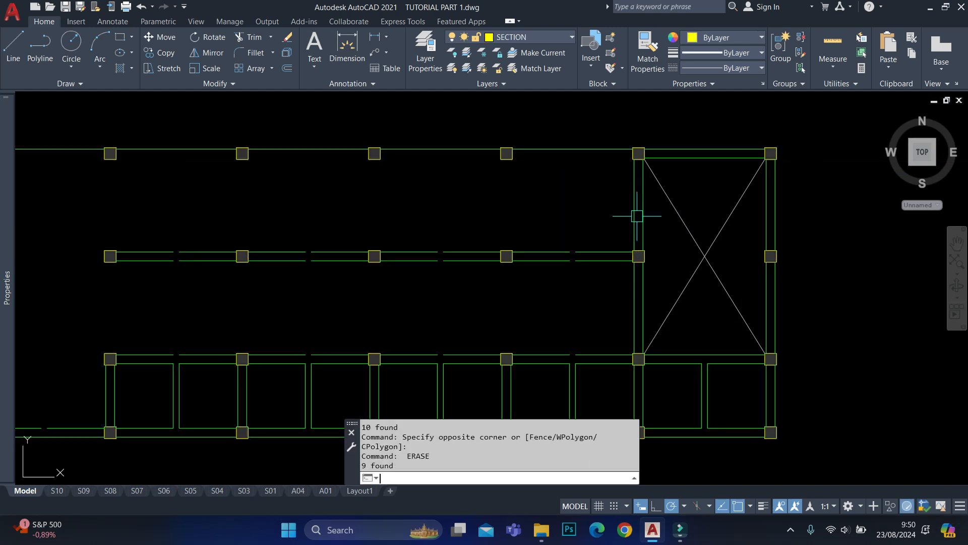
{"action": "left_click", "coordinate": [637, 216]}
{"action": "type", "text": "e"}
{"action": "key", "text": "Return"}
Erase the horizontal interior beams in the second bay and the inner beam lines at the lower-left edges.
{"action": "left_click", "coordinate": [199, 216]}
{"action": "left_click", "coordinate": [151, 406]}
{"action": "type", "text": "e"}
{"action": "key", "text": "Return"}
{"action": "middle_click_drag", "start_coordinate": [132, 418], "coordinate": [328, 282]}
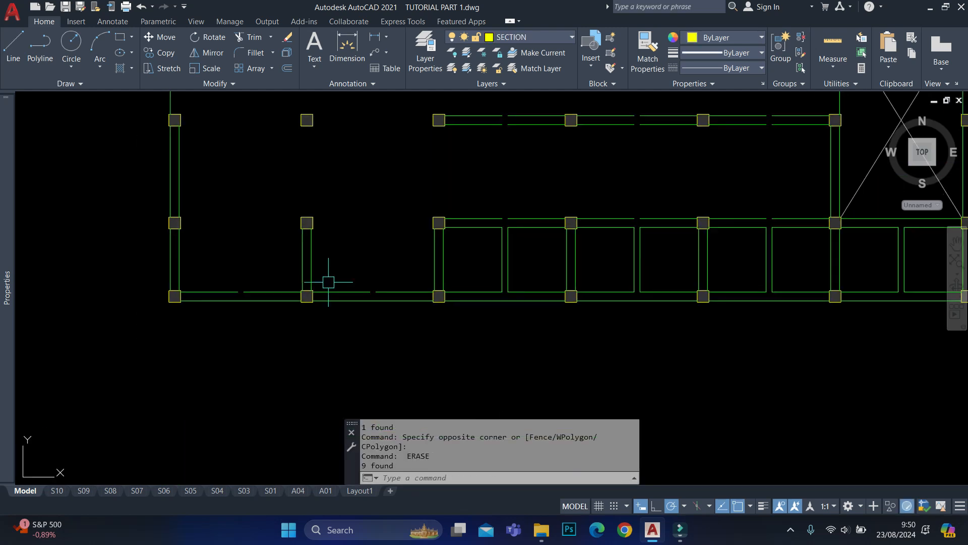
{"action": "left_click", "coordinate": [221, 292]}
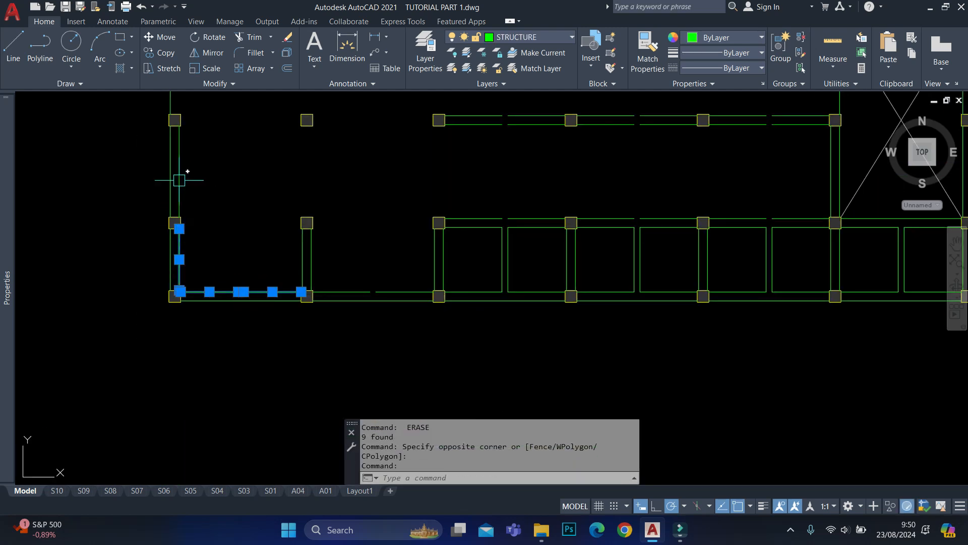
{"action": "type", "text": "e"}
{"action": "key", "text": "Return"}
Erase the beams in the lower row of bays, keeping the columns and the outer slab edge.
{"action": "middle_click_drag", "start_coordinate": [368, 249], "coordinate": [267, 274]}
{"action": "left_click", "coordinate": [183, 247]}
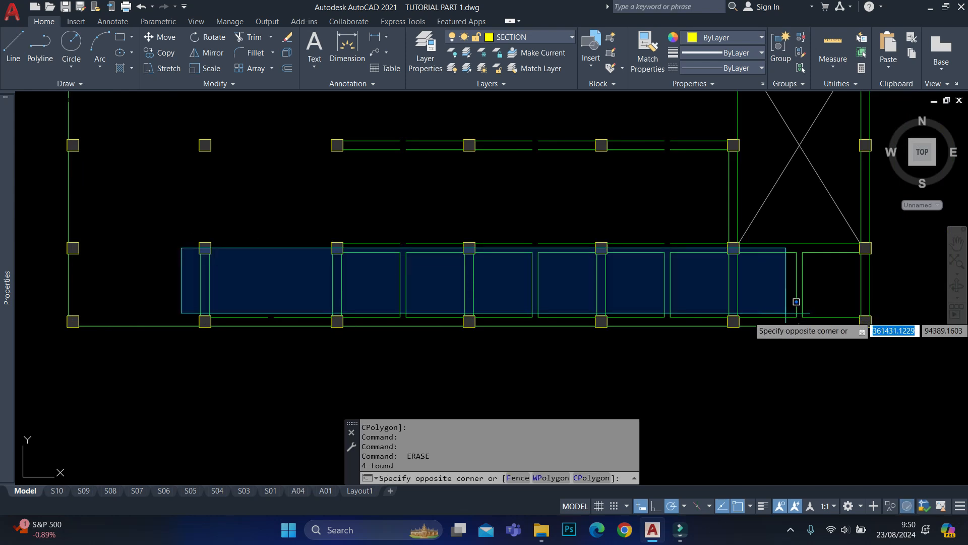
{"action": "left_click", "coordinate": [875, 328]}
{"action": "type", "text": "e"}
{"action": "key", "text": "Return"}
Erase the remaining horizontal beam lines between the interior columns and the outer beam line beside the void's lower half.
{"action": "middle_click_drag", "start_coordinate": [732, 201], "coordinate": [696, 245]}
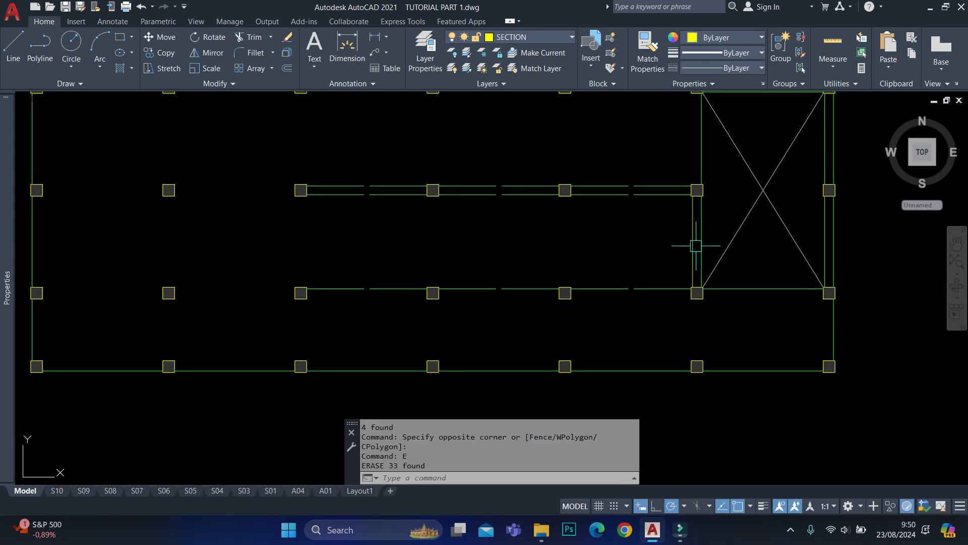
{"action": "left_click", "coordinate": [594, 313]}
{"action": "key", "text": "Delete"}
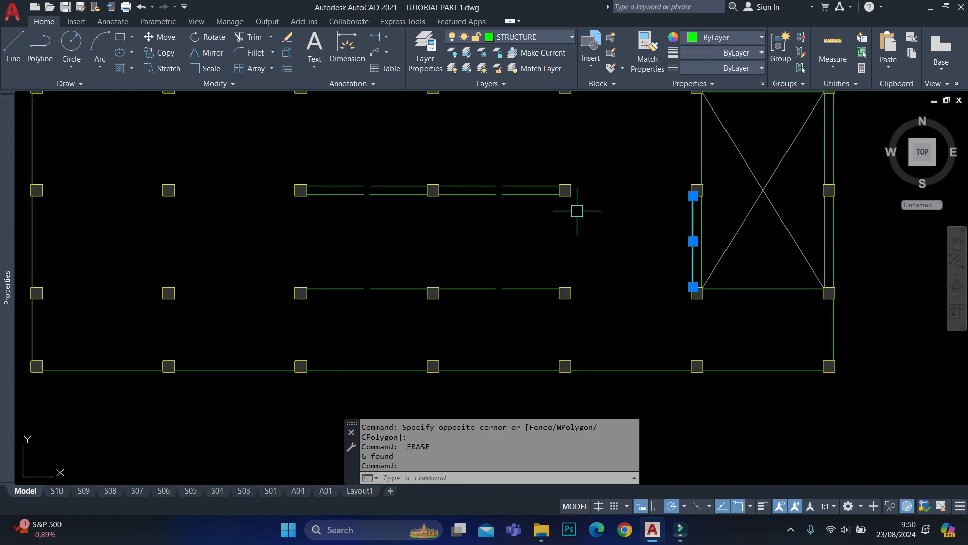
{"action": "left_click", "coordinate": [501, 167]}
{"action": "left_click", "coordinate": [456, 337]}
{"action": "left_click", "coordinate": [382, 314]}
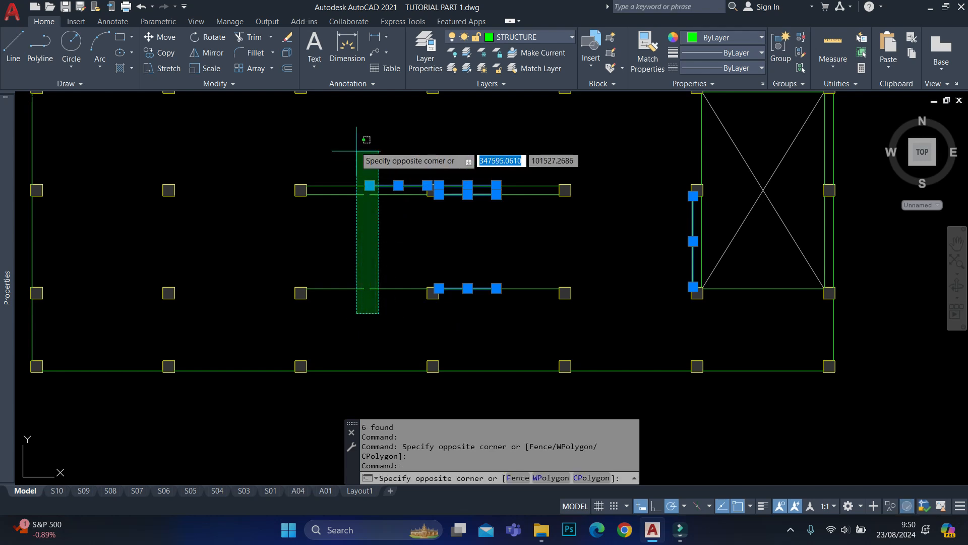
{"action": "left_click", "coordinate": [359, 133]}
{"action": "left_click", "coordinate": [531, 148]}
{"action": "left_click", "coordinate": [501, 328]}
{"action": "scroll", "coordinate": [505, 327], "scroll_direction": "down", "scroll_amount": 5}
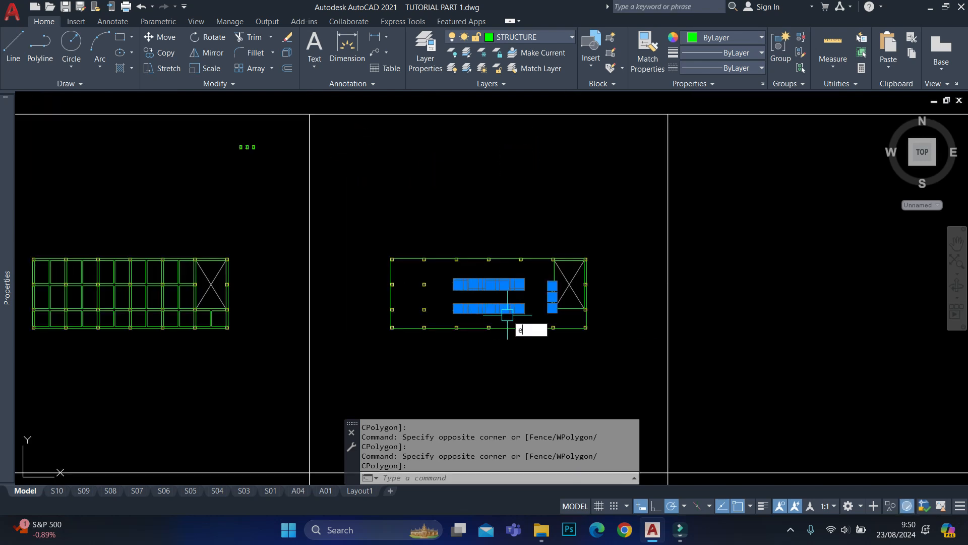
{"action": "type", "text": "E"}
{"action": "key", "text": "Return"}
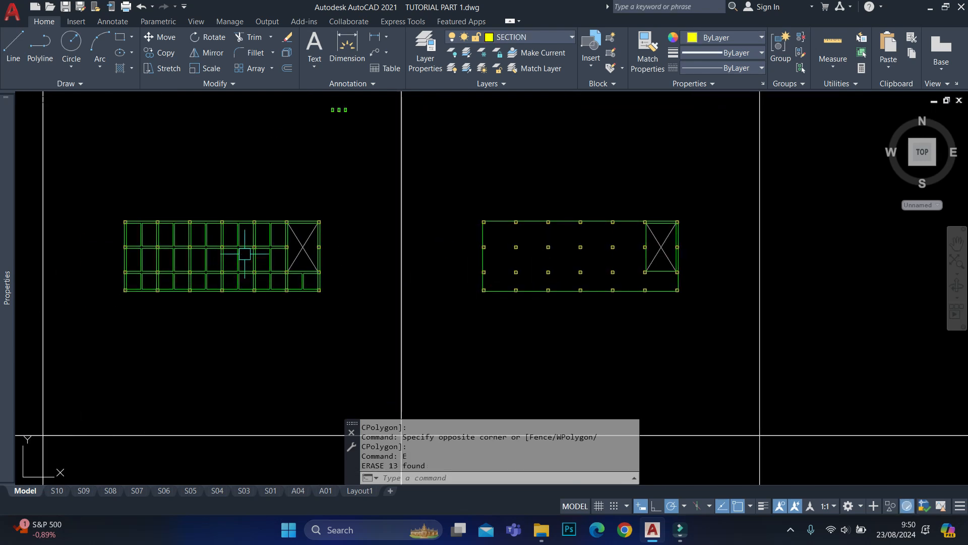
{"action": "scroll", "coordinate": [244, 253], "scroll_direction": "up", "scroll_amount": 2}
{"action": "middle_click_drag", "start_coordinate": [829, 205], "coordinate": [816, 218]}
{"action": "scroll", "coordinate": [210, 245], "scroll_direction": "up", "scroll_amount": 2}
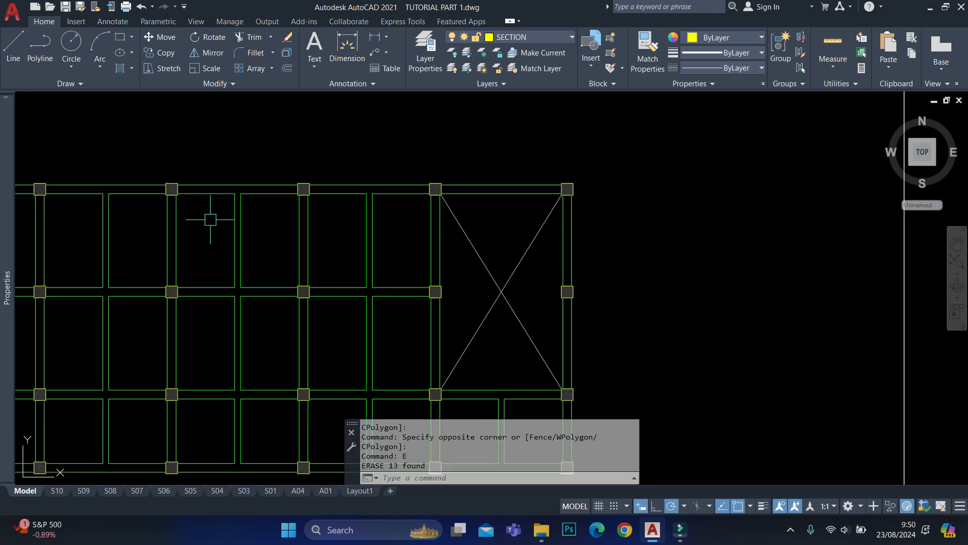
{"action": "scroll", "coordinate": [237, 224], "scroll_direction": "up", "scroll_amount": 3}
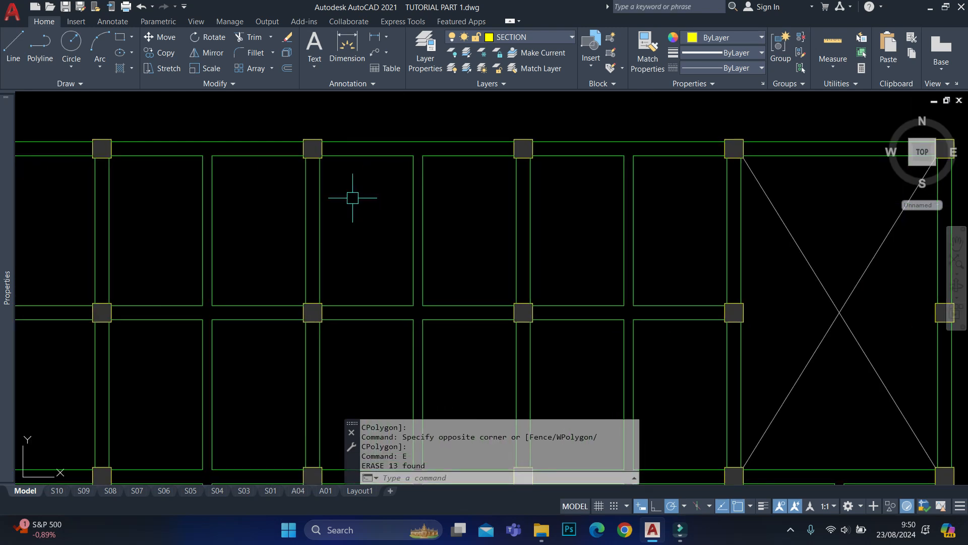
{"action": "type", "text": "L"}
{"action": "key", "text": "Return"}
{"action": "left_click", "coordinate": [325, 152]}
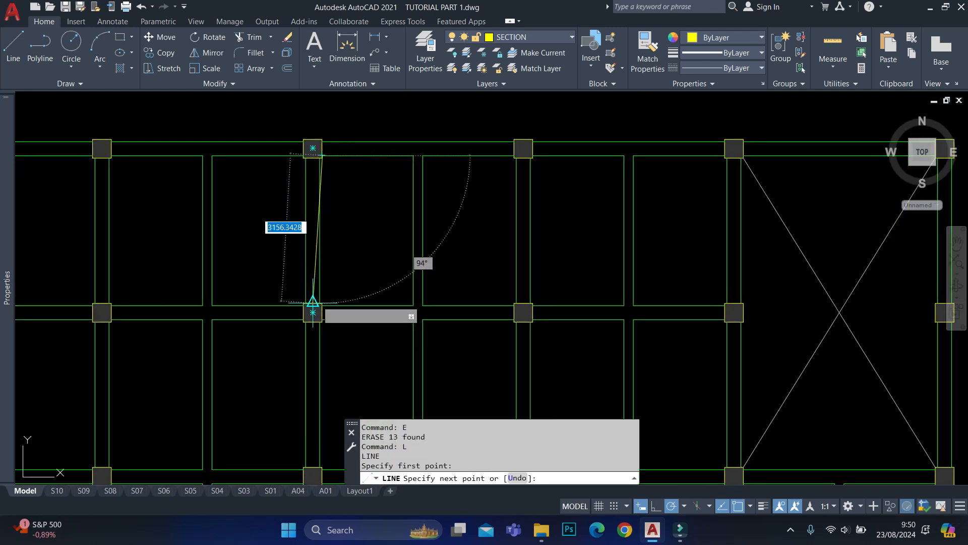
{"action": "scroll", "coordinate": [385, 137], "scroll_direction": "down", "scroll_amount": 2}
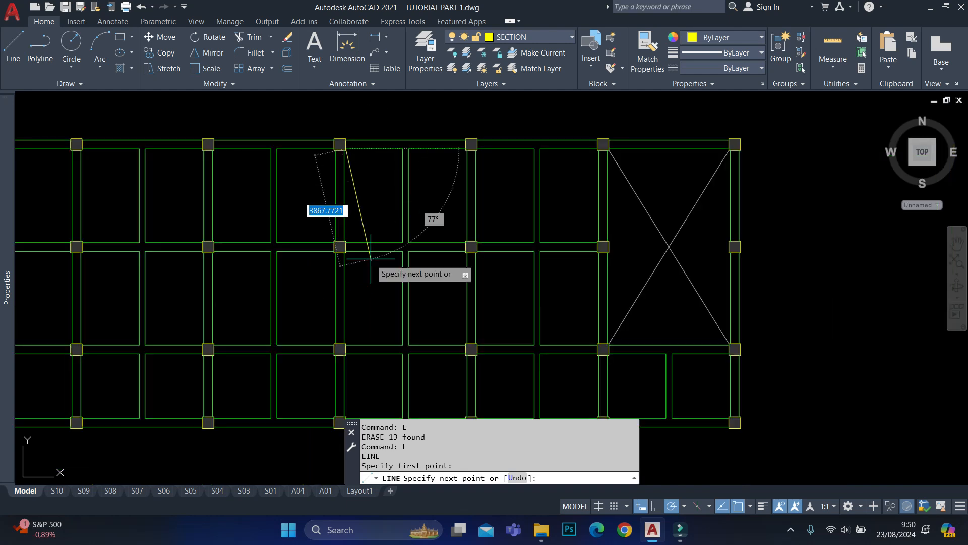
{"action": "key", "text": "Escape"}
{"action": "key", "text": "Return"}
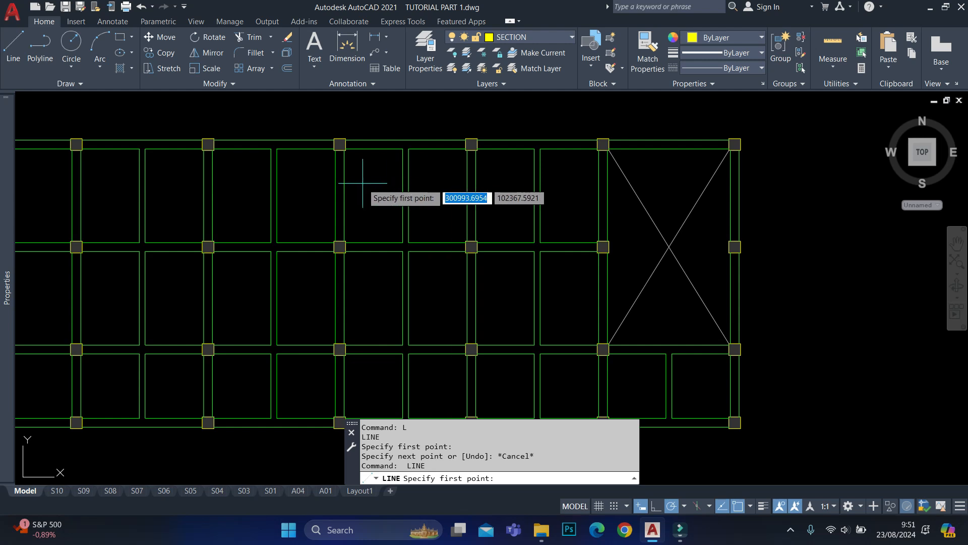
{"action": "scroll", "coordinate": [363, 183], "scroll_direction": "up", "scroll_amount": 2}
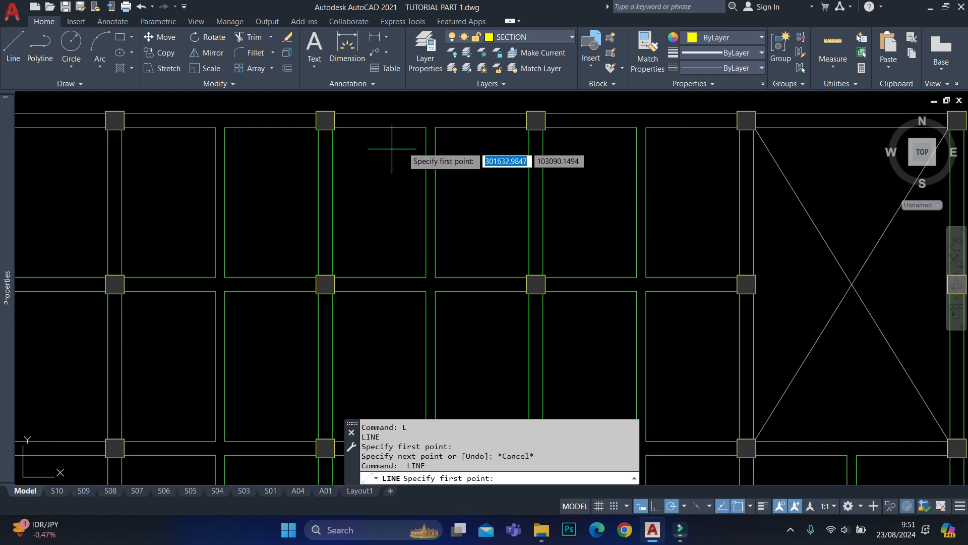
{"action": "scroll", "coordinate": [498, 166], "scroll_direction": "down", "scroll_amount": 8}
{"action": "key", "text": "Escape"}
{"action": "scroll", "coordinate": [480, 183], "scroll_direction": "up", "scroll_amount": 3}
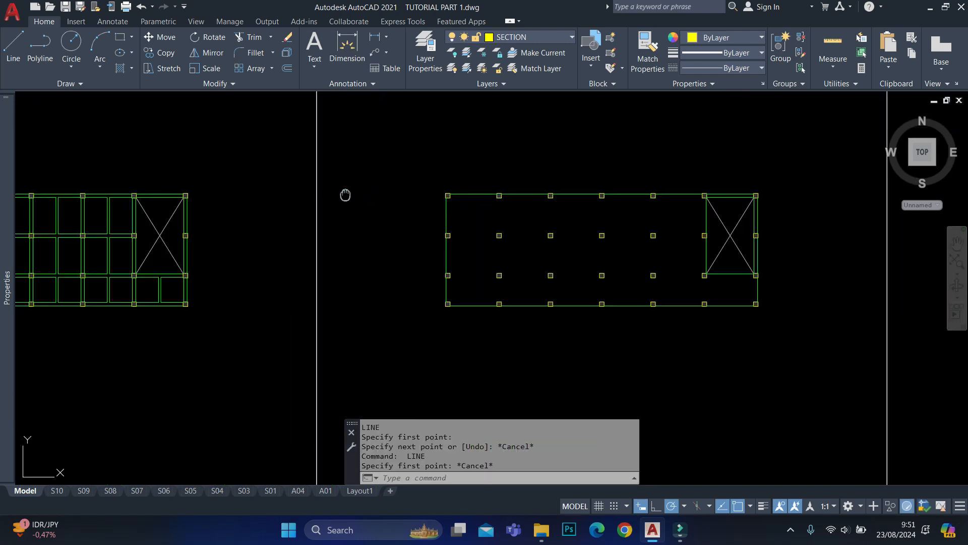
{"action": "mouse_move", "coordinate": [344, 194]}
{"action": "middle_mouse_down"}
{"action": "mouse_move", "coordinate": [681, 196]}
{"action": "mouse_move", "coordinate": [605, 196]}
{"action": "middle_mouse_up"}
{"action": "type", "text": "pl"}
{"action": "key", "text": "Return"}
{"action": "scroll", "coordinate": [282, 201], "scroll_direction": "up", "scroll_amount": 10}
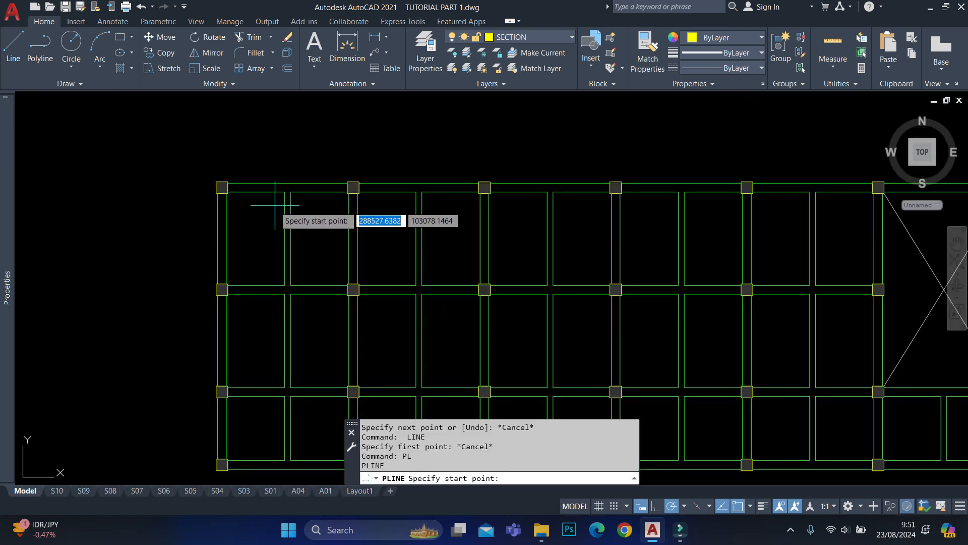
{"action": "type", "text": "nea"}
{"action": "key", "text": "Return"}
{"action": "scroll", "coordinate": [224, 247], "scroll_direction": "up", "scroll_amount": 2}
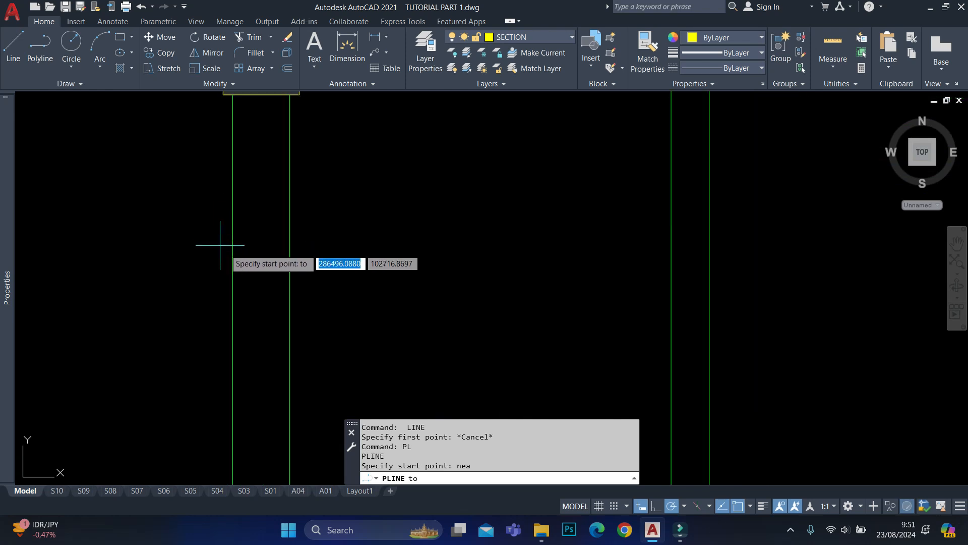
{"action": "left_click", "coordinate": [253, 258]}
{"action": "scroll", "coordinate": [252, 258], "scroll_direction": "down", "scroll_amount": 5}
{"action": "key", "text": "Escape"}
Draw vertical construction lines through the centres of the first two columns on the original beam plan's upper edge.
{"action": "type", "text": "x"}
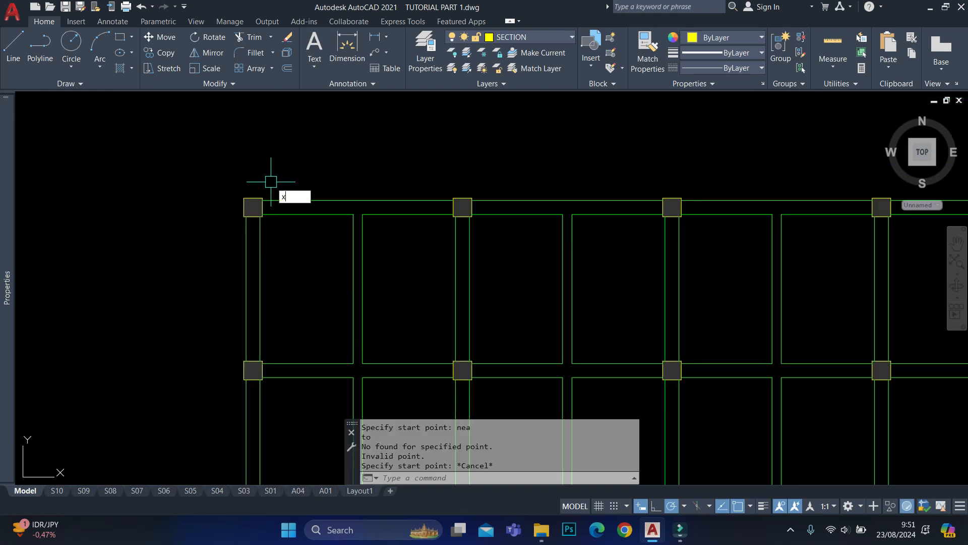
{"action": "type", "text": "l"}
{"action": "key", "text": "Return"}
{"action": "scroll", "coordinate": [246, 192], "scroll_direction": "up", "scroll_amount": 5}
{"action": "type", "text": "v"}
{"action": "key", "text": "Return"}
{"action": "left_click", "coordinate": [263, 205]}
{"action": "middle_click_drag", "start_coordinate": [502, 209], "coordinate": [242, 213]}
{"action": "left_click", "coordinate": [537, 212]}
{"action": "key", "text": "Escape"}
{"action": "scroll", "coordinate": [502, 191], "scroll_direction": "down", "scroll_amount": 5}
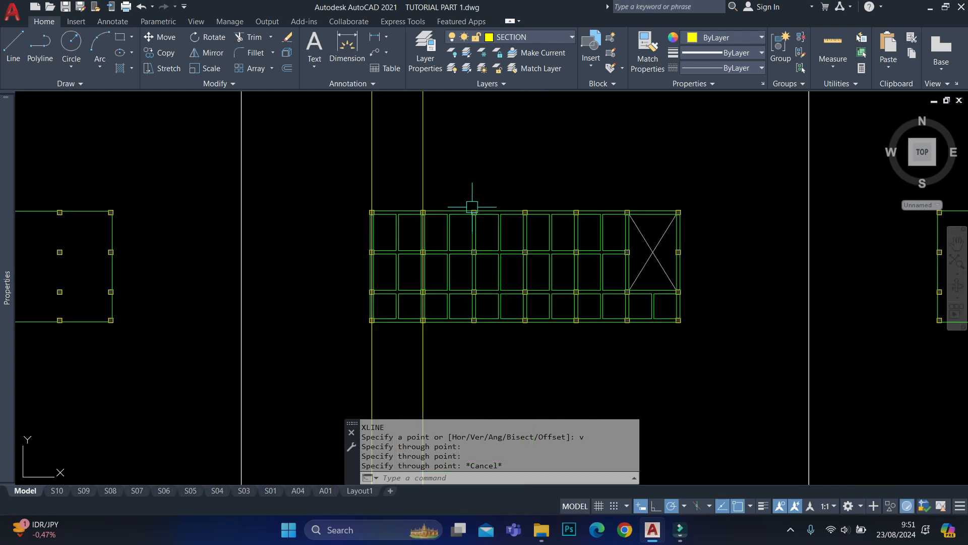
Check the spacing between the two construction lines with a temporary line between the first two upper columns.
{"action": "scroll", "coordinate": [398, 226], "scroll_direction": "up", "scroll_amount": 6}
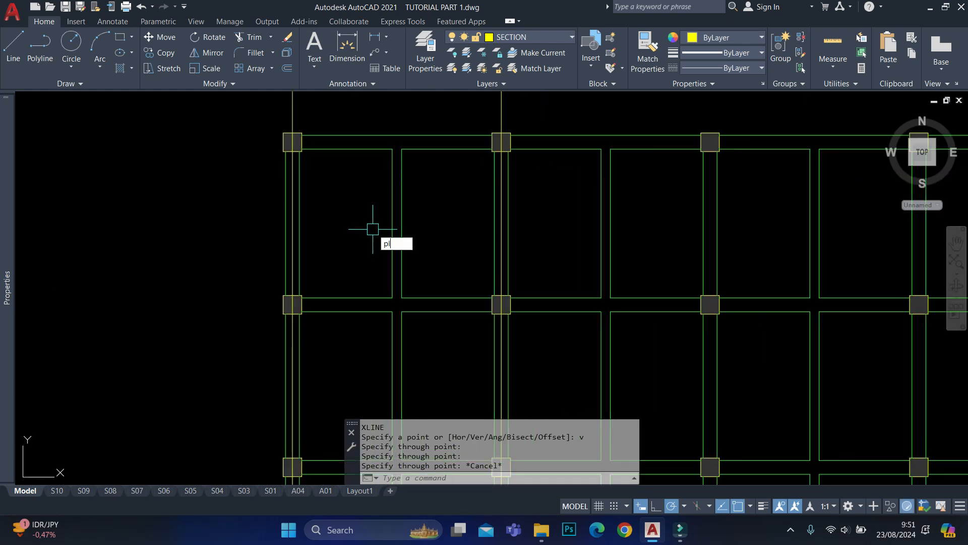
{"action": "key", "text": "Escape"}
{"action": "middle_click_drag", "start_coordinate": [340, 162], "coordinate": [298, 254]}
{"action": "scroll", "coordinate": [289, 197], "scroll_direction": "up", "scroll_amount": 2}
{"action": "left_click", "coordinate": [237, 221]}
{"action": "type", "text": "l"}
{"action": "key", "text": "Return"}
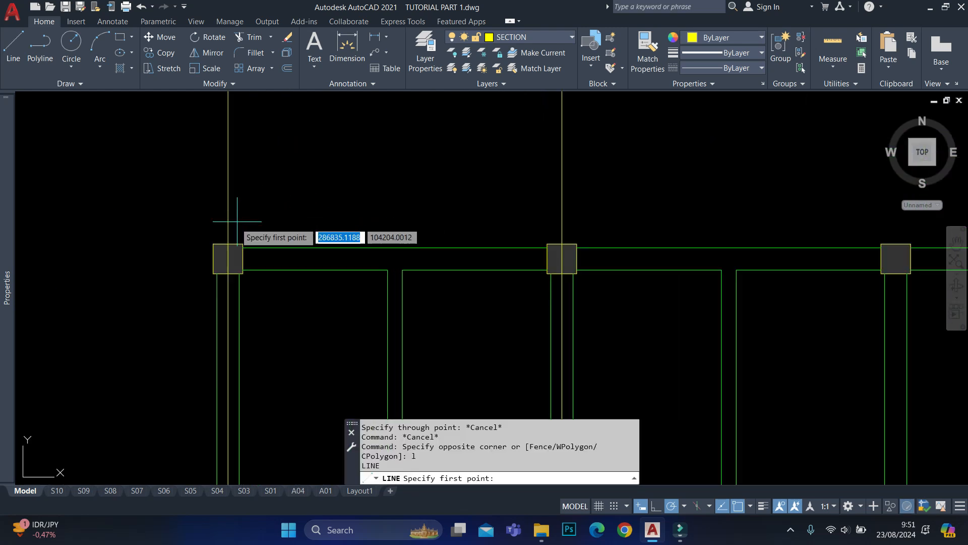
{"action": "left_click", "coordinate": [228, 252]}
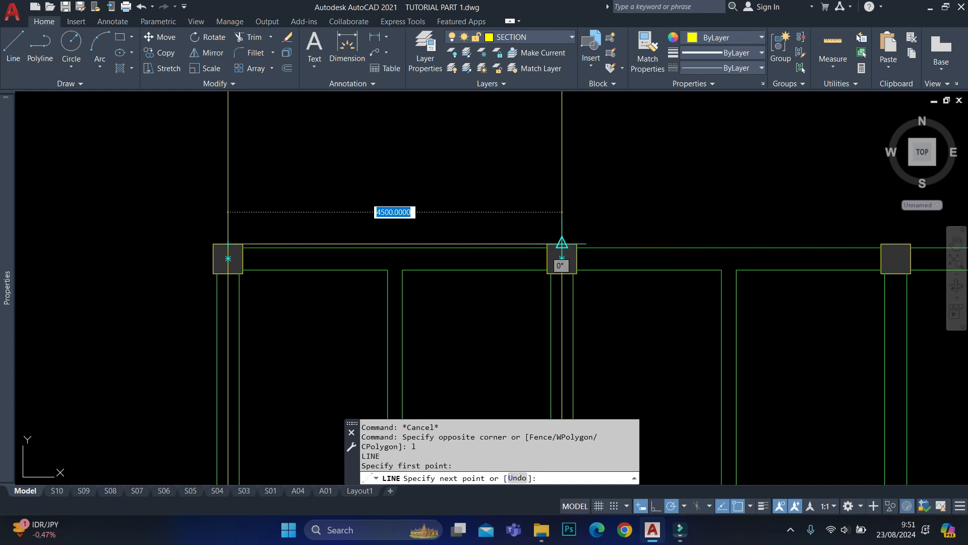
{"action": "key", "text": "Escape"}
Offset the construction lines inward by 4500/4 to divide the first bay into four equal strips.
{"action": "type", "text": "o"}
{"action": "key", "text": "Return"}
{"action": "type", "text": "4500/"}
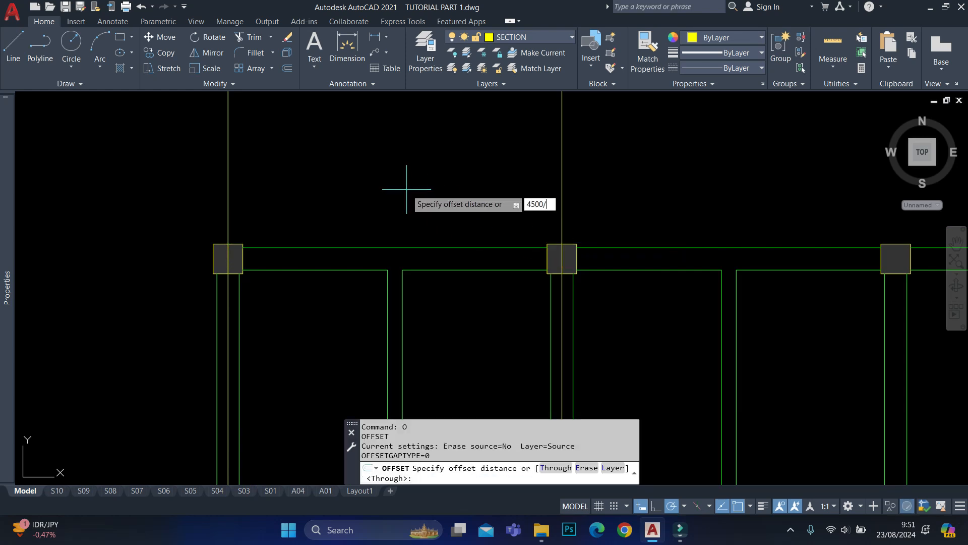
{"action": "type", "text": "4"}
{"action": "key", "text": "Return"}
{"action": "left_click", "coordinate": [230, 203]}
{"action": "left_click", "coordinate": [320, 200]}
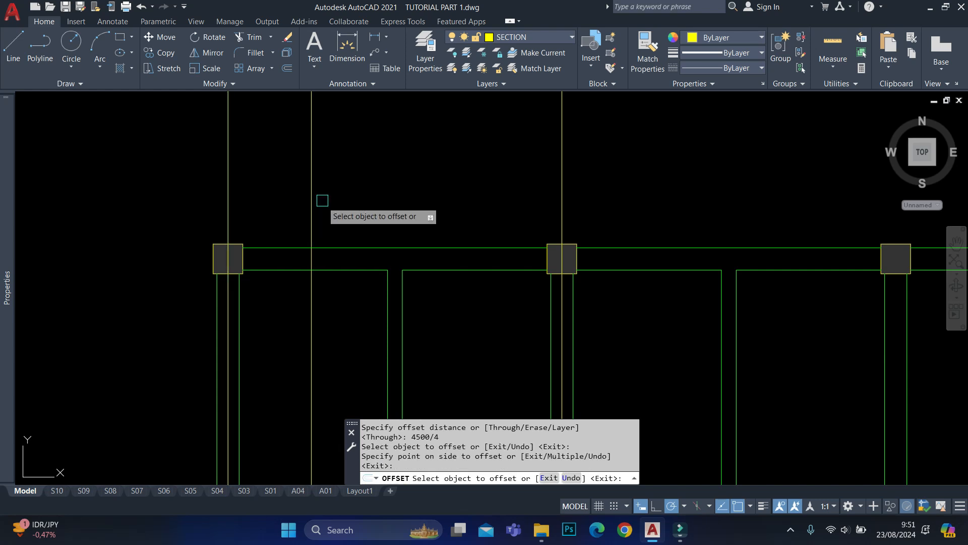
{"action": "left_click", "coordinate": [312, 204]}
{"action": "left_click", "coordinate": [416, 202]}
{"action": "left_click", "coordinate": [561, 206]}
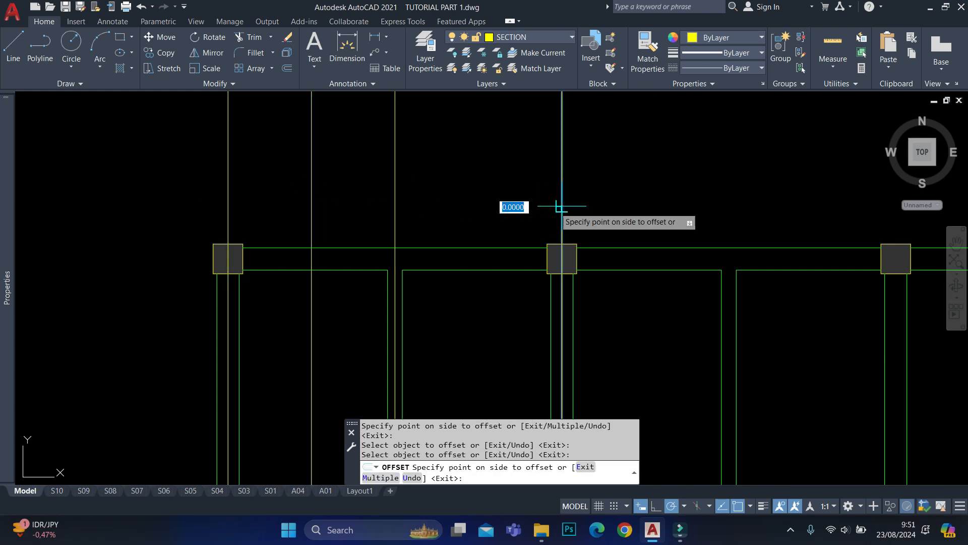
{"action": "left_click", "coordinate": [464, 156]}
{"action": "key", "text": "Escape"}
Rotate a copy of the five vertical construction lines to horizontal about the centre of the first upper column.
{"action": "scroll", "coordinate": [464, 157], "scroll_direction": "down", "scroll_amount": 4}
{"action": "left_click", "coordinate": [368, 177]}
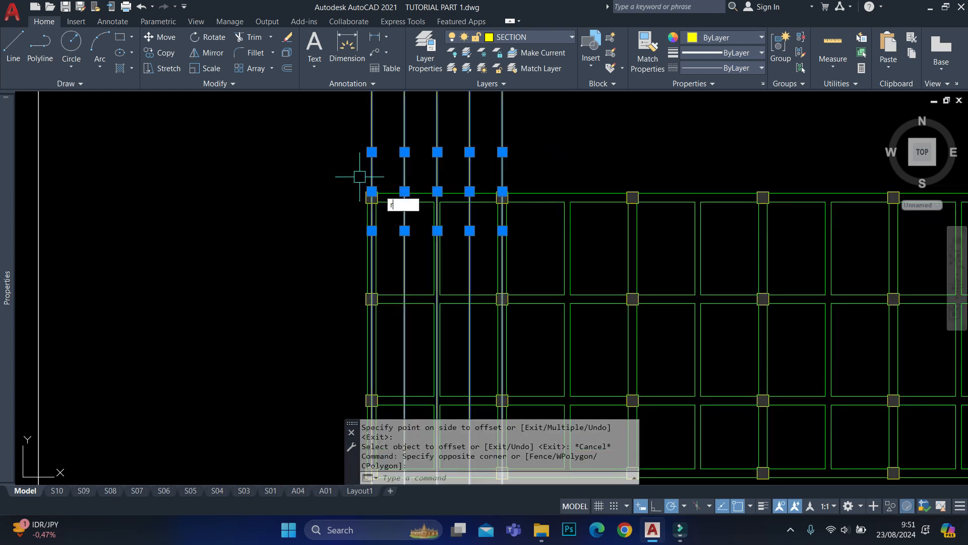
{"action": "scroll", "coordinate": [412, 231], "scroll_direction": "up", "scroll_amount": 4}
{"action": "type", "text": "RO"}
{"action": "key", "text": "Return"}
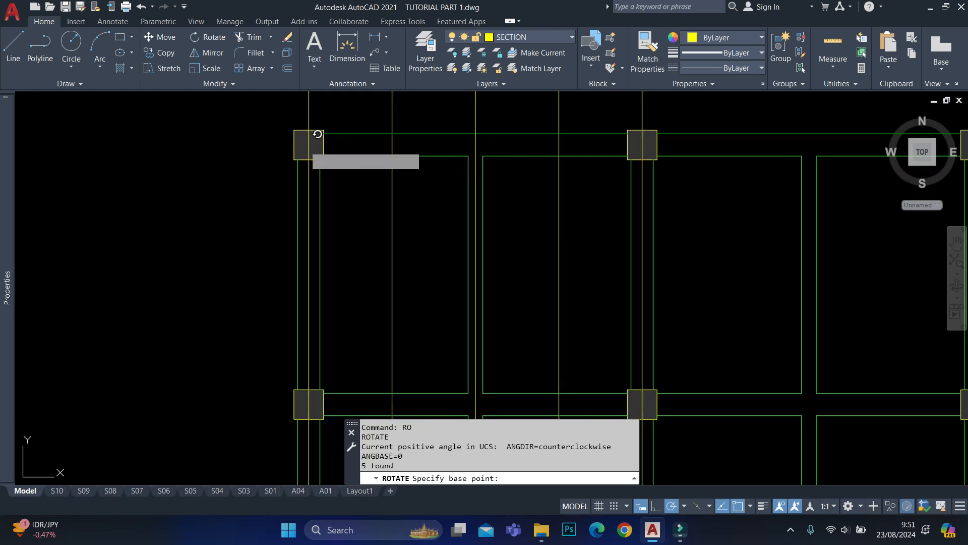
{"action": "left_click", "coordinate": [309, 144]}
{"action": "type", "text": "c"}
{"action": "key", "text": "Return"}
{"action": "left_click", "coordinate": [305, 189]}
Erase the four lower horizontal construction lines, keeping the one through the upper column row.
{"action": "scroll", "coordinate": [298, 191], "scroll_direction": "down", "scroll_amount": 2}
{"action": "left_click", "coordinate": [287, 195]}
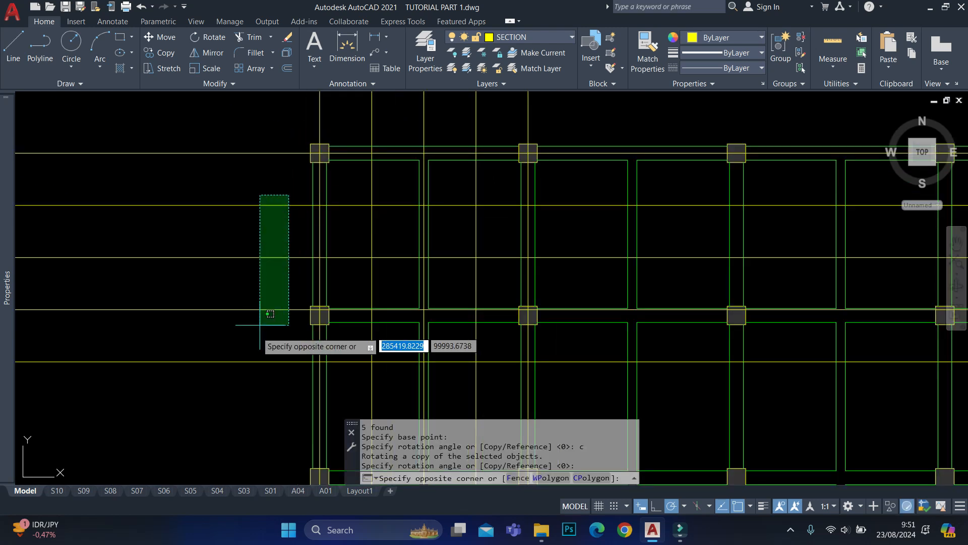
{"action": "left_click", "coordinate": [253, 388]}
{"action": "type", "text": "E"}
{"action": "key", "text": "Return"}
Copy the horizontal construction line down by 3500/4 from the first upper column's centre.
{"action": "middle_click_drag", "start_coordinate": [309, 173], "coordinate": [302, 189]}
{"action": "left_click", "coordinate": [274, 148]}
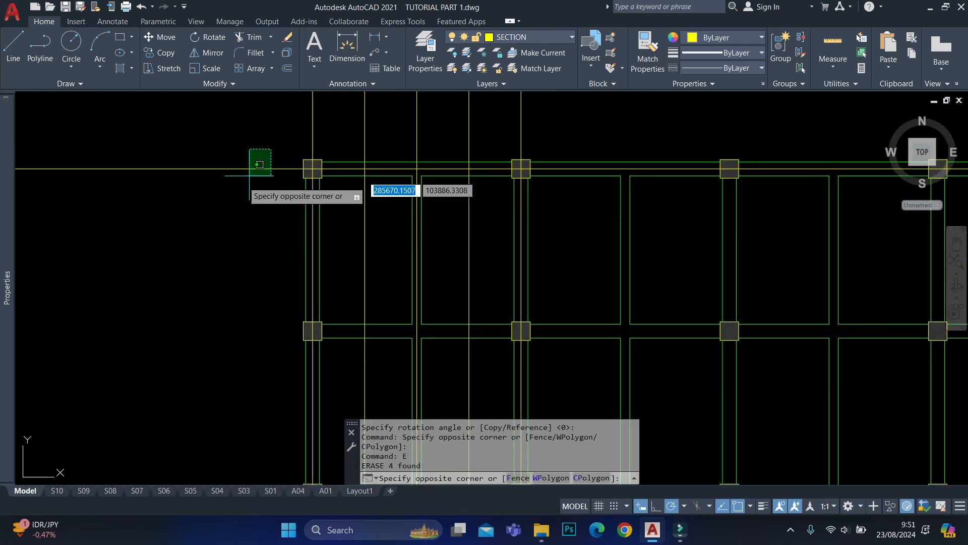
{"action": "left_click", "coordinate": [246, 177]}
{"action": "type", "text": "CO"}
{"action": "key", "text": "Return"}
{"action": "scroll", "coordinate": [305, 168], "scroll_direction": "up", "scroll_amount": 4}
{"action": "left_click", "coordinate": [305, 168]}
{"action": "scroll", "coordinate": [333, 273], "scroll_direction": "down", "scroll_amount": 3}
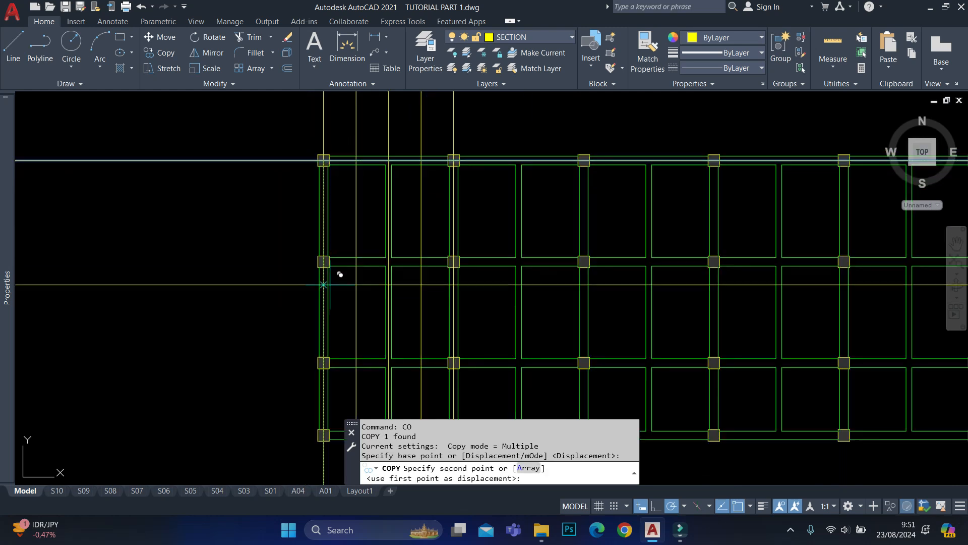
{"action": "scroll", "coordinate": [315, 222], "scroll_direction": "up", "scroll_amount": 4}
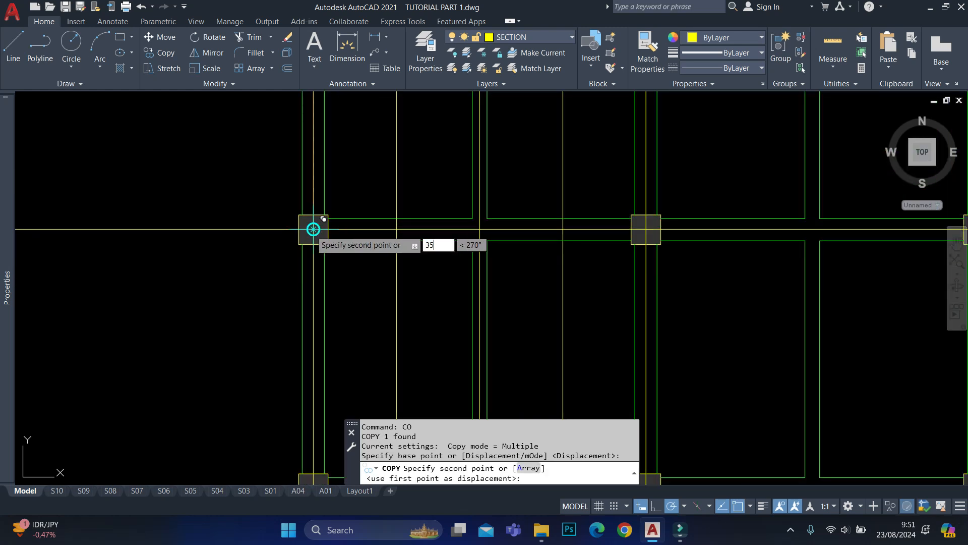
{"action": "key", "text": "Return"}
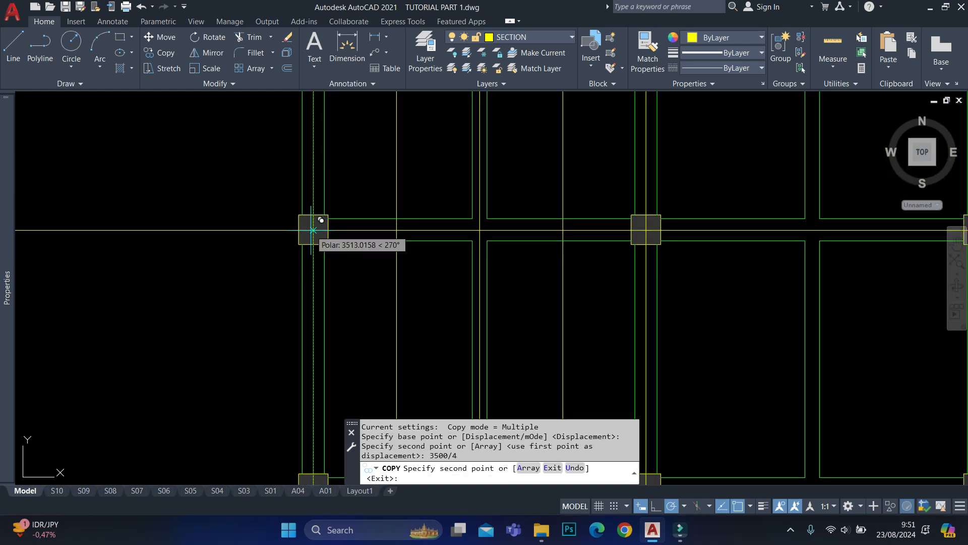
{"action": "key", "text": "Escape"}
Copy the new horizontal line downward as a three-item array at the same spacing, dividing the first bay's height into four strips.
{"action": "scroll", "coordinate": [313, 230], "scroll_direction": "down", "scroll_amount": 3}
{"action": "scroll", "coordinate": [243, 208], "scroll_direction": "up", "scroll_amount": 3}
{"action": "type", "text": "c"}
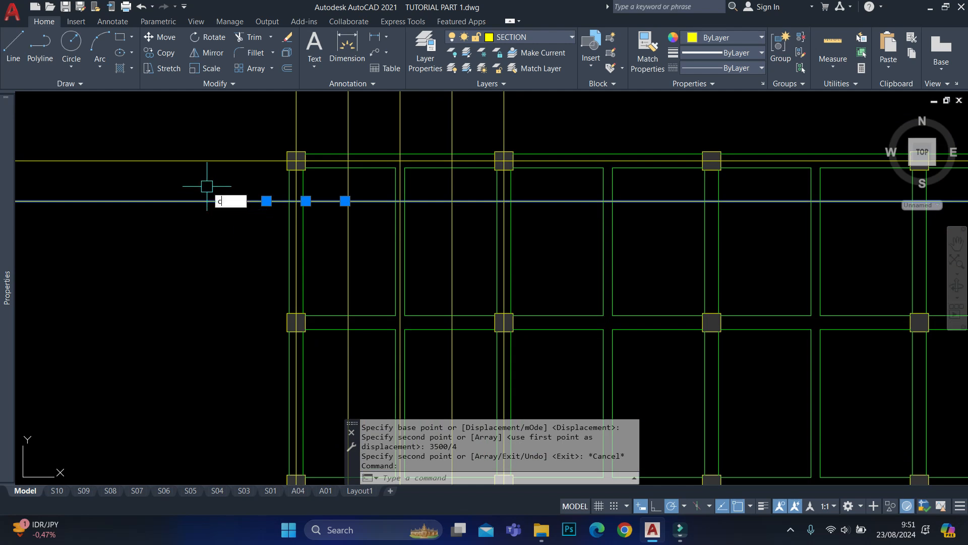
{"action": "type", "text": "o"}
{"action": "key", "text": "Return"}
{"action": "type", "text": "nea"}
{"action": "key", "text": "Return"}
{"action": "left_click", "coordinate": [194, 160]}
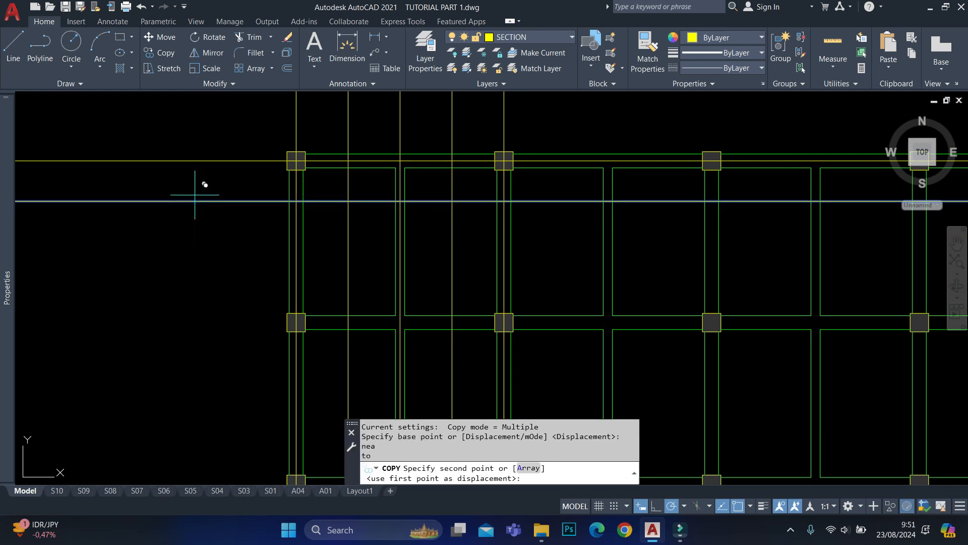
{"action": "type", "text": "ar"}
{"action": "key", "text": "Return"}
{"action": "type", "text": "3"}
{"action": "key", "text": "Return"}
{"action": "left_click", "coordinate": [202, 241]}
{"action": "key", "text": "Escape"}
Draw the first polyline segment along the second horizontal construction line, from the first column's axis to the quarter-bay line.
{"action": "scroll", "coordinate": [301, 207], "scroll_direction": "down", "scroll_amount": 2}
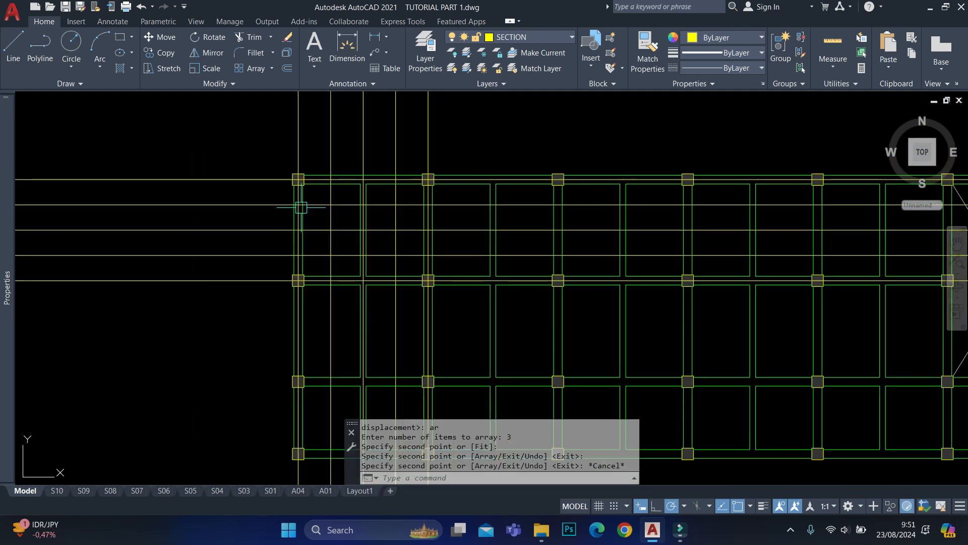
{"action": "scroll", "coordinate": [349, 213], "scroll_direction": "up", "scroll_amount": 2}
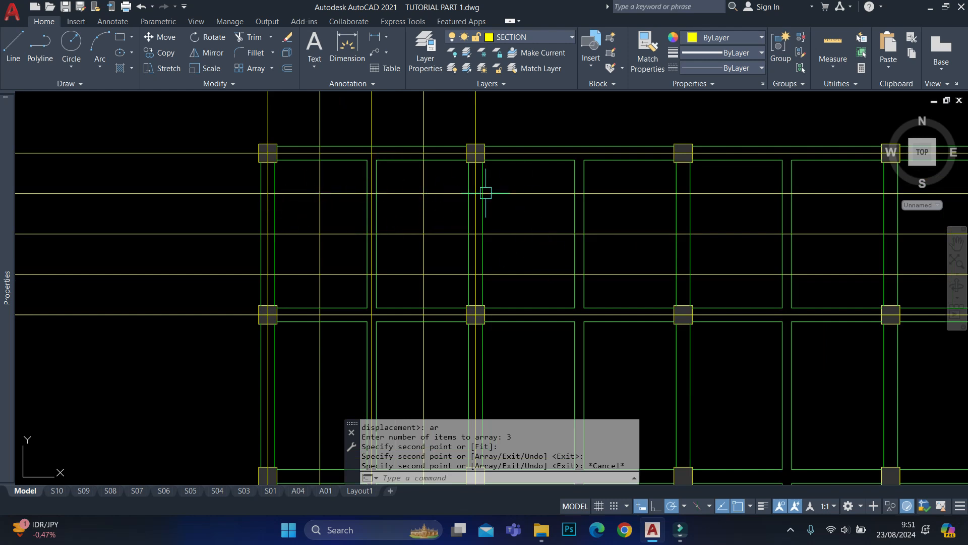
{"action": "scroll", "coordinate": [367, 178], "scroll_direction": "up", "scroll_amount": 2}
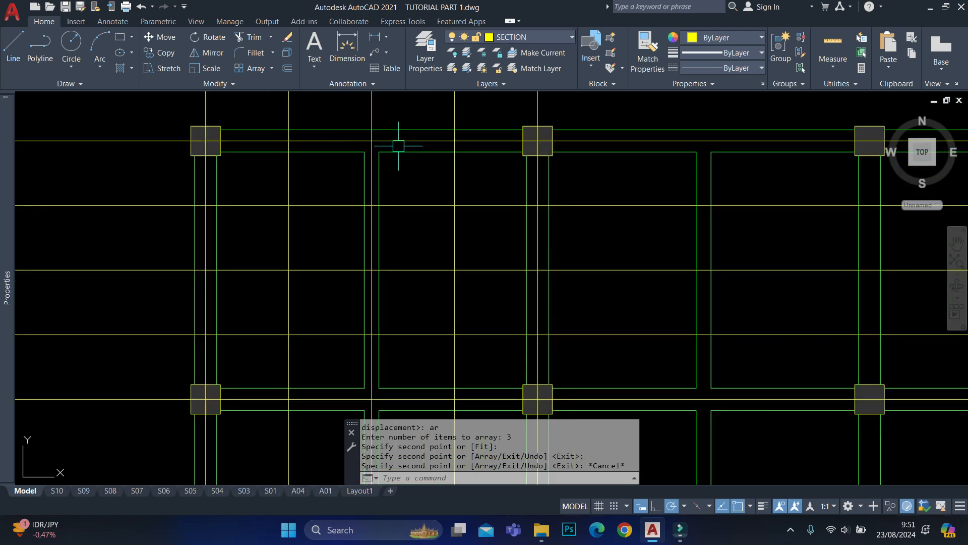
{"action": "key", "text": "Return"}
{"action": "scroll", "coordinate": [193, 206], "scroll_direction": "up", "scroll_amount": 4}
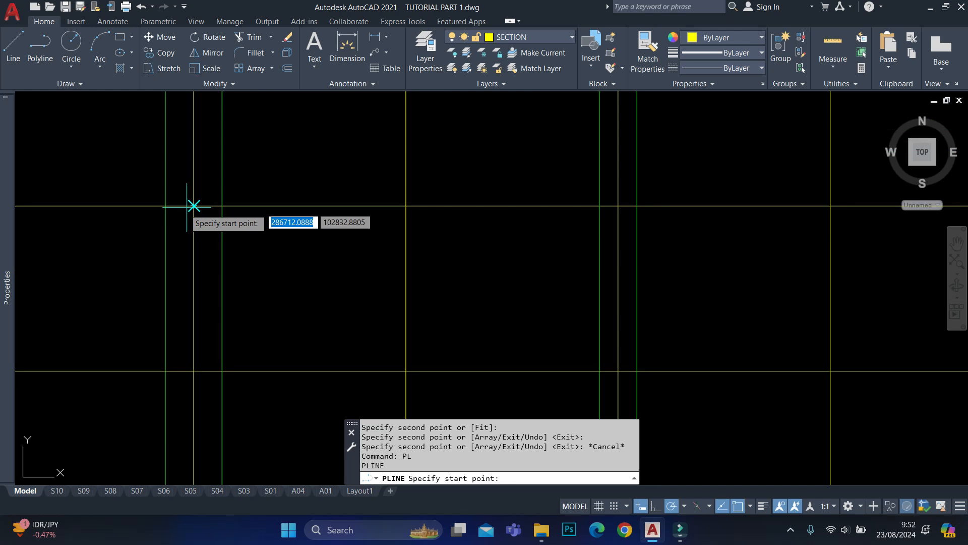
{"action": "scroll", "coordinate": [168, 207], "scroll_direction": "up", "scroll_amount": 2}
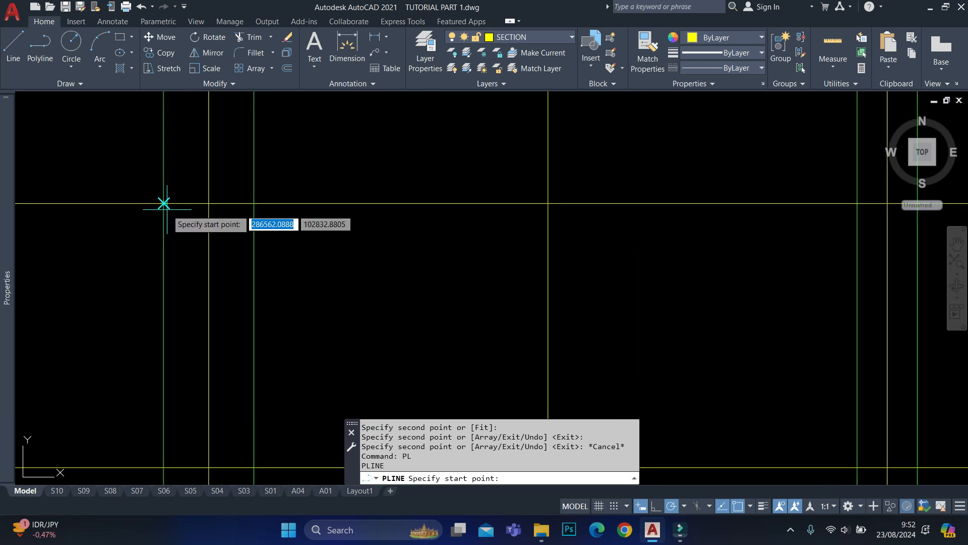
{"action": "left_click", "coordinate": [209, 203]}
{"action": "scroll", "coordinate": [309, 197], "scroll_direction": "down", "scroll_amount": 2}
{"action": "left_click", "coordinate": [458, 200]}
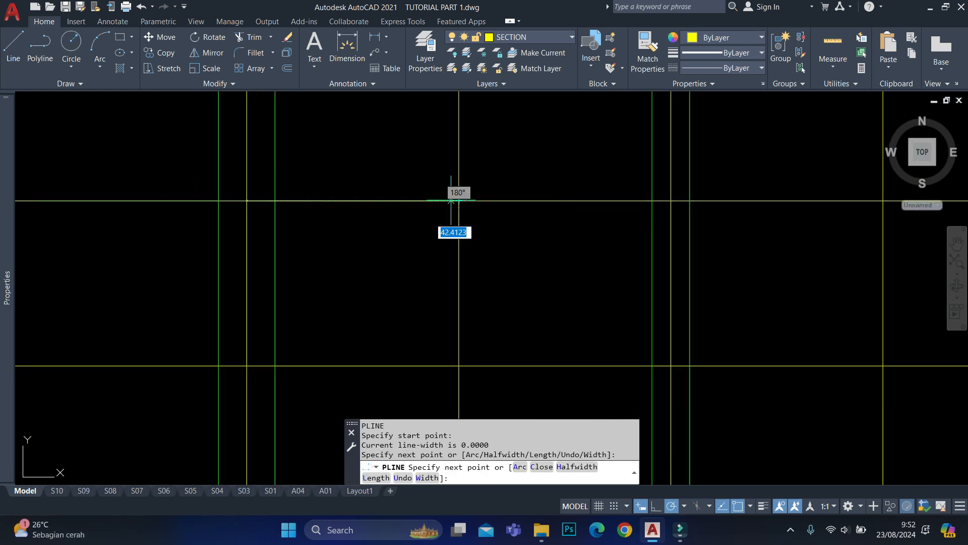
Set polar tracking to 45-degree increments and add a 300-long polyline segment sloping downward at 45 degrees.
{"action": "scroll", "coordinate": [447, 202], "scroll_direction": "up", "scroll_amount": 3}
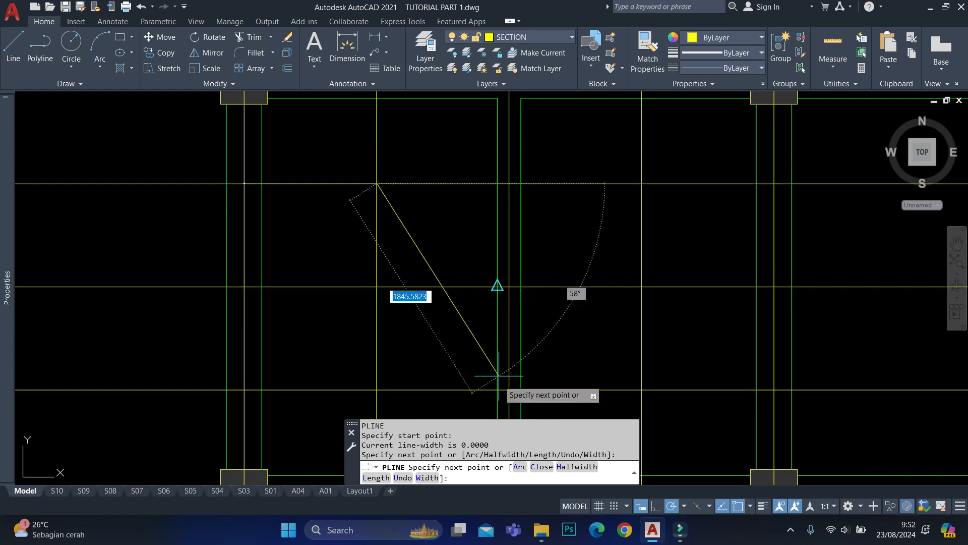
{"action": "left_click", "coordinate": [684, 506]}
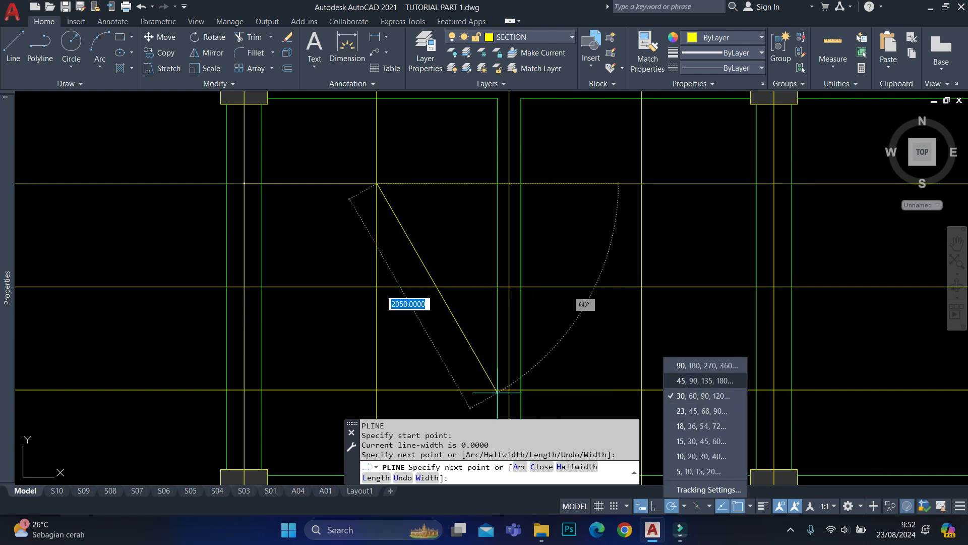
{"action": "left_click", "coordinate": [705, 380]}
{"action": "scroll", "coordinate": [396, 194], "scroll_direction": "up", "scroll_amount": 2}
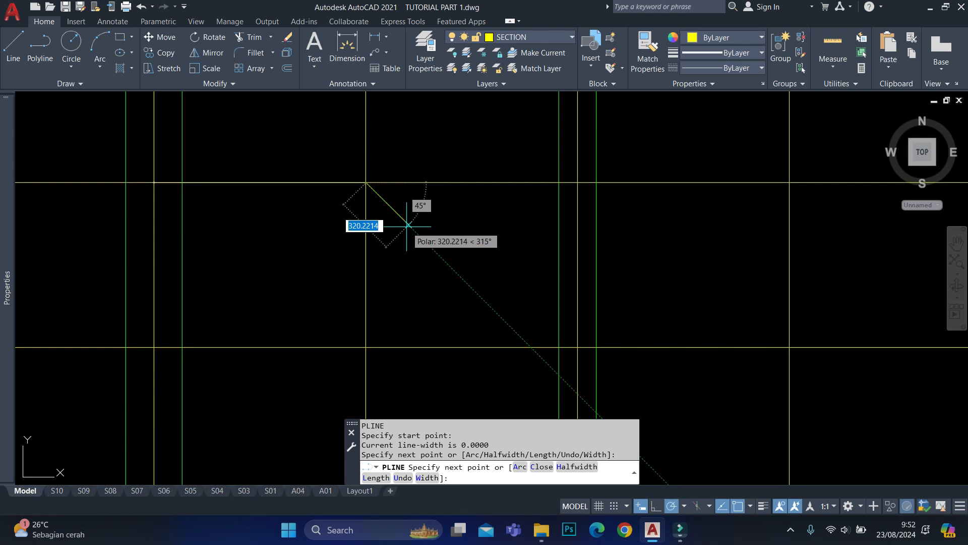
{"action": "middle_click_drag", "start_coordinate": [408, 224], "coordinate": [406, 237]}
{"action": "type", "text": "300"}
{"action": "key", "text": "Return"}
Continue the polyline horizontally to the three-quarter line, up at 45 degrees to the construction line, and across to the second column's axis.
{"action": "scroll", "coordinate": [405, 234], "scroll_direction": "down", "scroll_amount": 2}
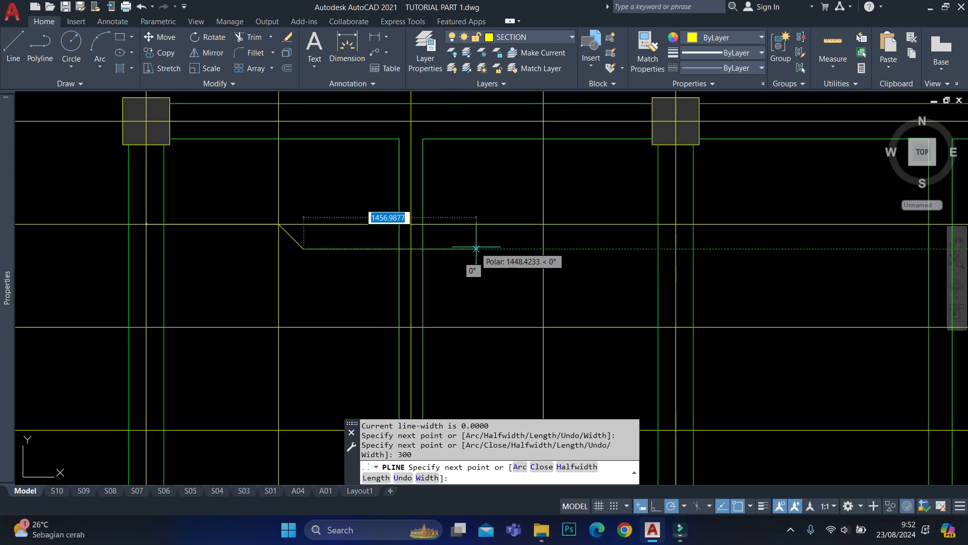
{"action": "left_click", "coordinate": [543, 248]}
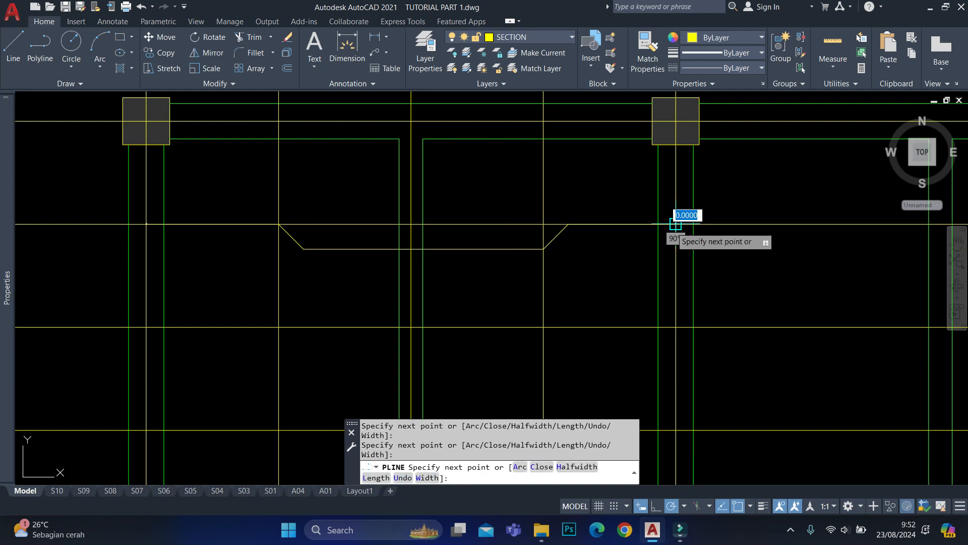
{"action": "key", "text": "Escape"}
Stretch the right-hand bend of the bar polyline 150 inward toward the middle of the bay.
{"action": "left_click", "coordinate": [585, 196]}
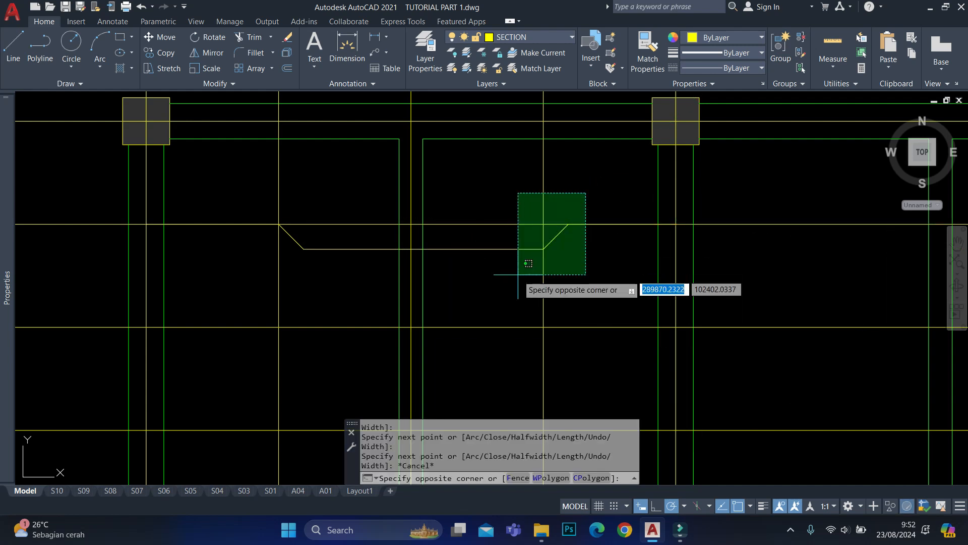
{"action": "left_click", "coordinate": [522, 264]}
{"action": "type", "text": "s"}
{"action": "key", "text": "Return"}
{"action": "left_click", "coordinate": [514, 276]}
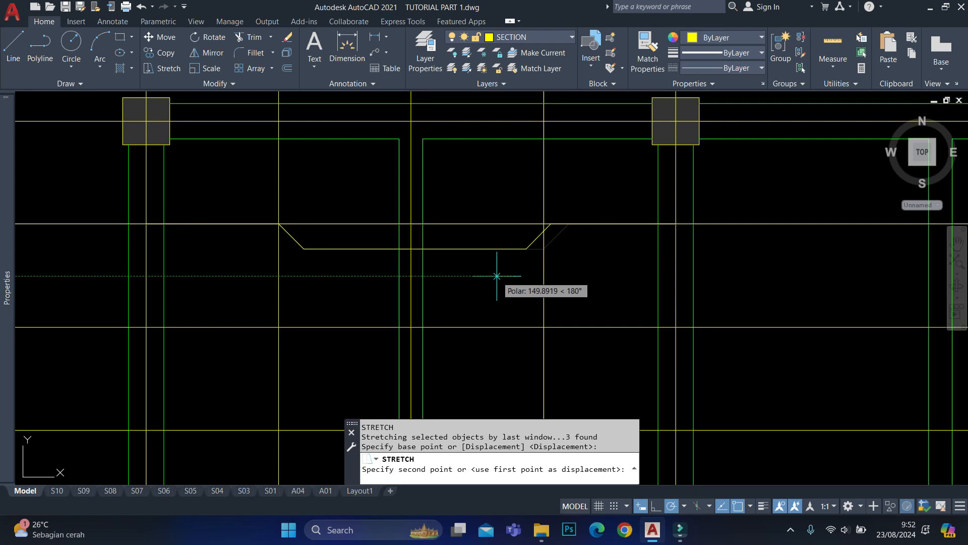
{"action": "type", "text": "150"}
{"action": "key", "text": "Return"}
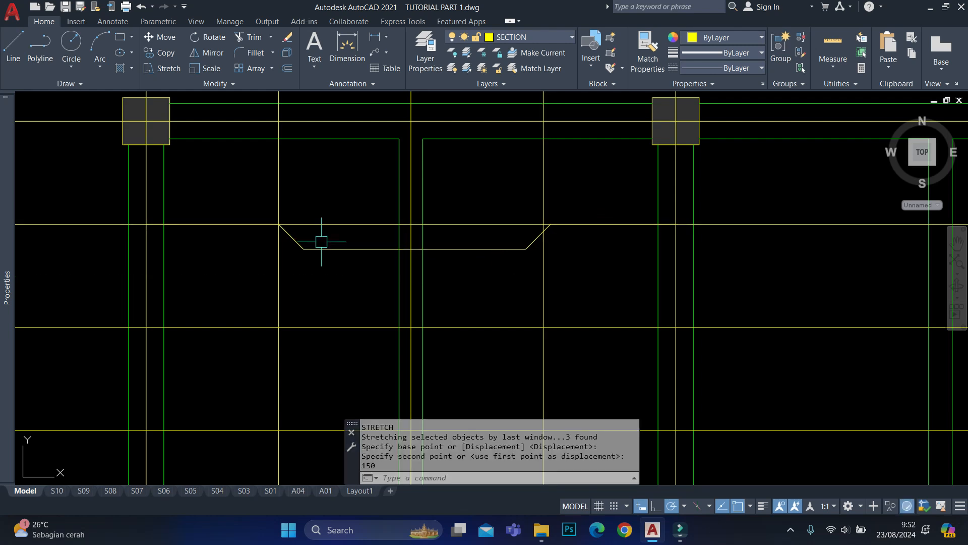
Stretch the bar's left-hand bend so the sloping segment's midpoint lies on the quarter-bay construction line.
{"action": "left_click", "coordinate": [335, 184]}
{"action": "left_click", "coordinate": [222, 263]}
{"action": "scroll", "coordinate": [222, 263], "scroll_direction": "up", "scroll_amount": 3}
{"action": "type", "text": "s"}
{"action": "key", "text": "Return"}
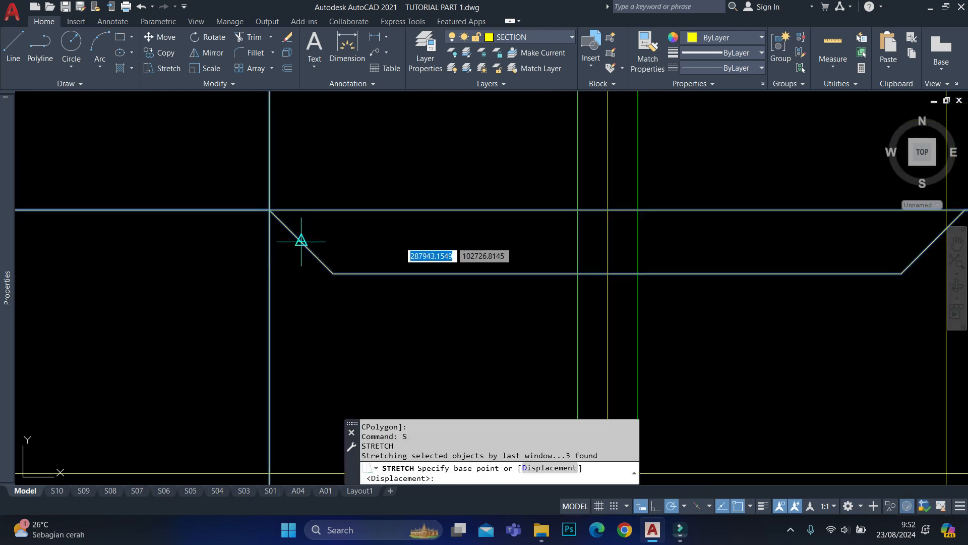
{"action": "left_click", "coordinate": [301, 241]}
{"action": "left_click", "coordinate": [269, 241]}
{"action": "scroll", "coordinate": [262, 225], "scroll_direction": "down", "scroll_amount": 2}
Stretch the bar's right-hand bend so the sloping segment's midpoint lies on the three-quarter construction line.
{"action": "middle_click_drag", "start_coordinate": [720, 199], "coordinate": [516, 229]}
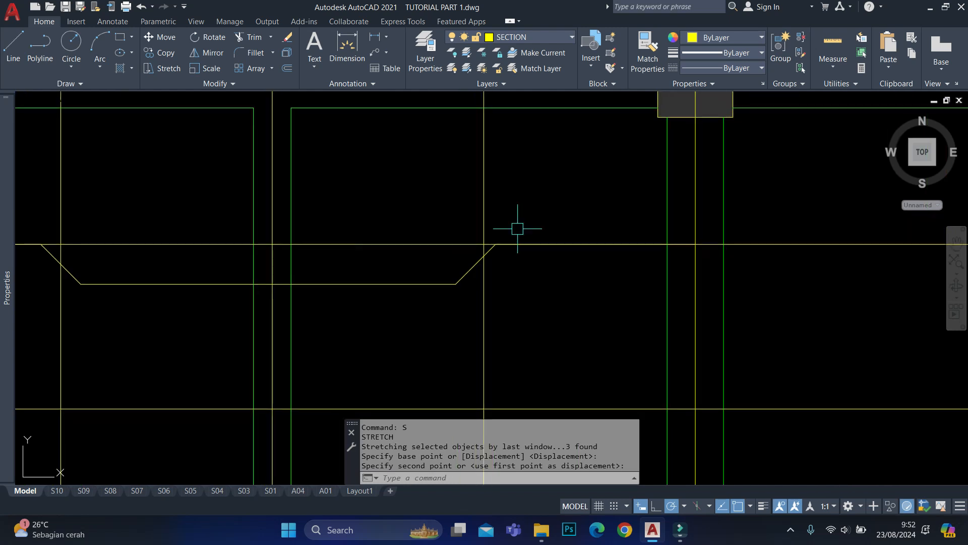
{"action": "left_click", "coordinate": [542, 220]}
{"action": "left_click", "coordinate": [413, 307]}
{"action": "scroll", "coordinate": [458, 261], "scroll_direction": "up", "scroll_amount": 4}
{"action": "key", "text": "Return"}
{"action": "left_click", "coordinate": [500, 268]}
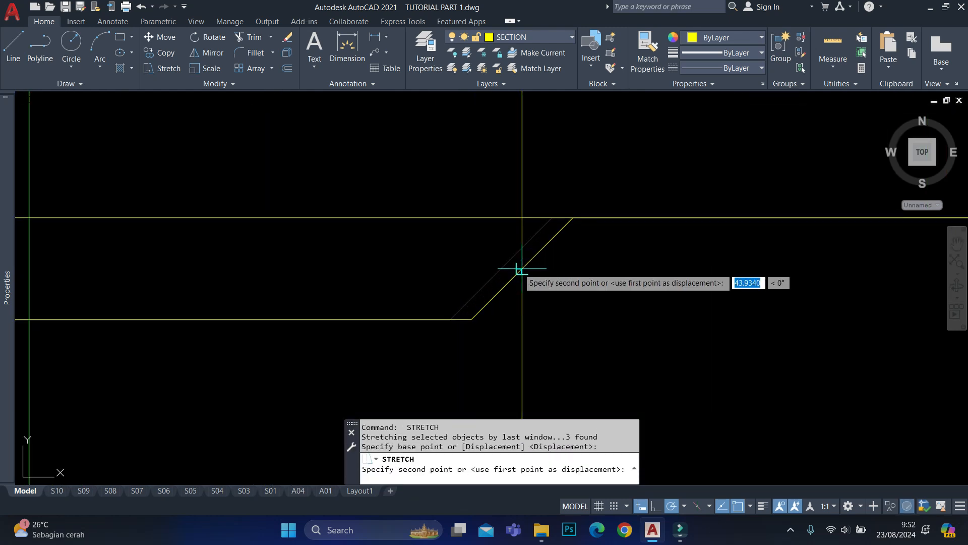
{"action": "left_click", "coordinate": [523, 255]}
{"action": "scroll", "coordinate": [377, 274], "scroll_direction": "down", "scroll_amount": 3}
{"action": "scroll", "coordinate": [503, 247], "scroll_direction": "down", "scroll_amount": 4}
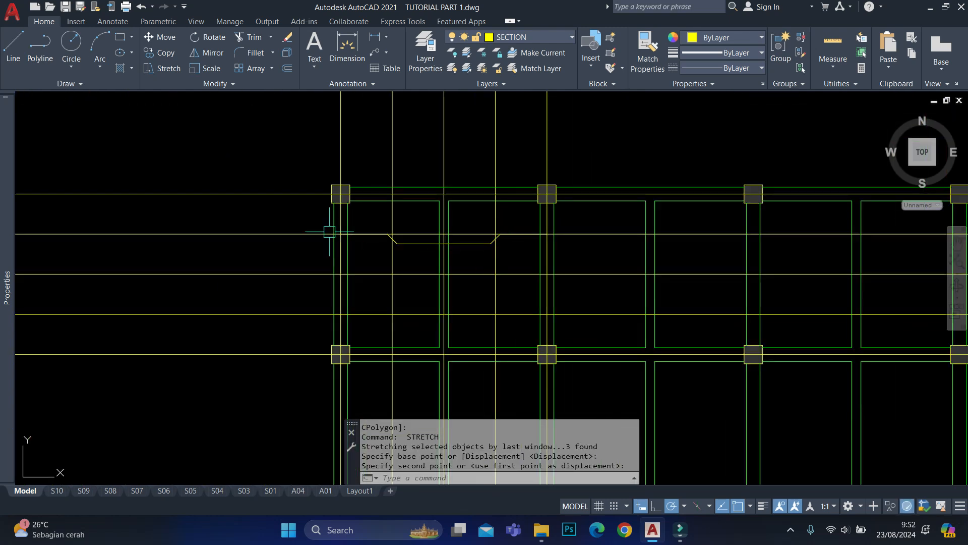
{"action": "scroll", "coordinate": [385, 222], "scroll_direction": "up", "scroll_amount": 3}
{"action": "type", "text": "o"}
{"action": "key", "text": "Return"}
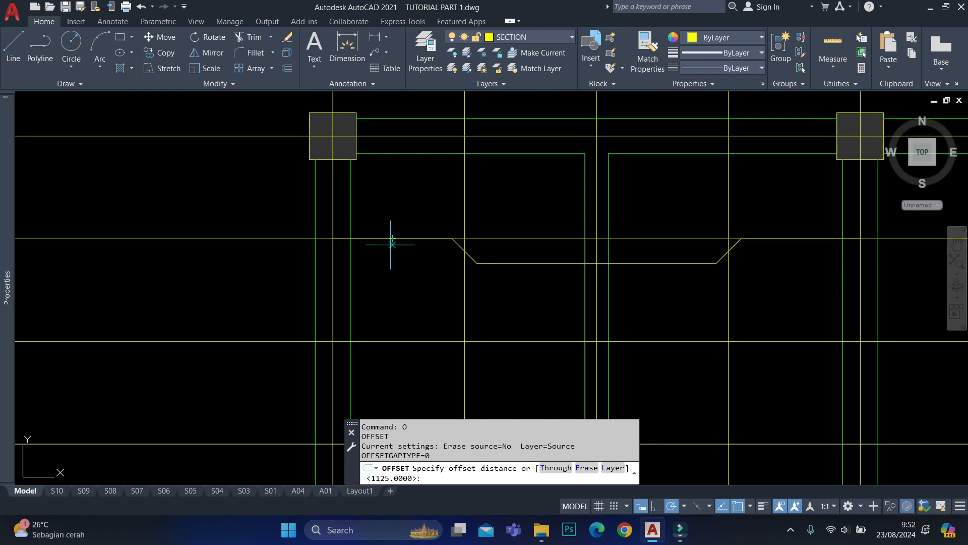
{"action": "scroll", "coordinate": [392, 245], "scroll_direction": "up", "scroll_amount": 2}
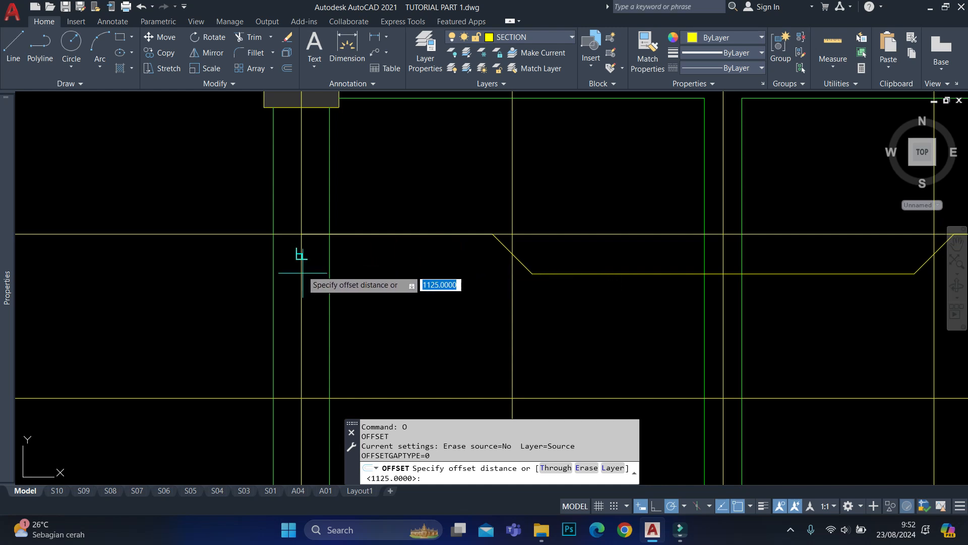
{"action": "key", "text": "Escape"}
Offset the bent bar polyline by 10 downward to form a double-line bar.
{"action": "type", "text": "o"}
{"action": "key", "text": "Return"}
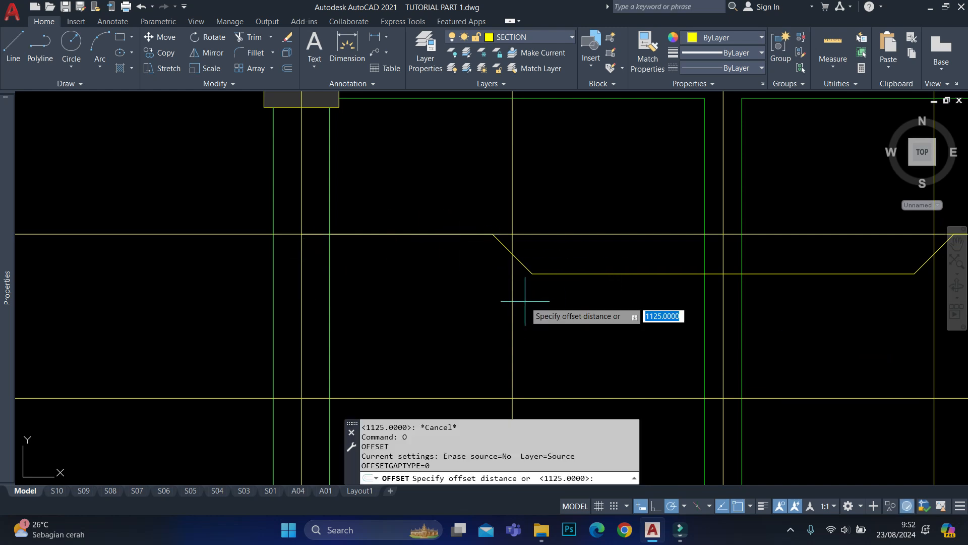
{"action": "type", "text": "10"}
{"action": "key", "text": "Return"}
{"action": "left_click", "coordinate": [564, 274]}
{"action": "scroll", "coordinate": [520, 303], "scroll_direction": "up", "scroll_amount": 2}
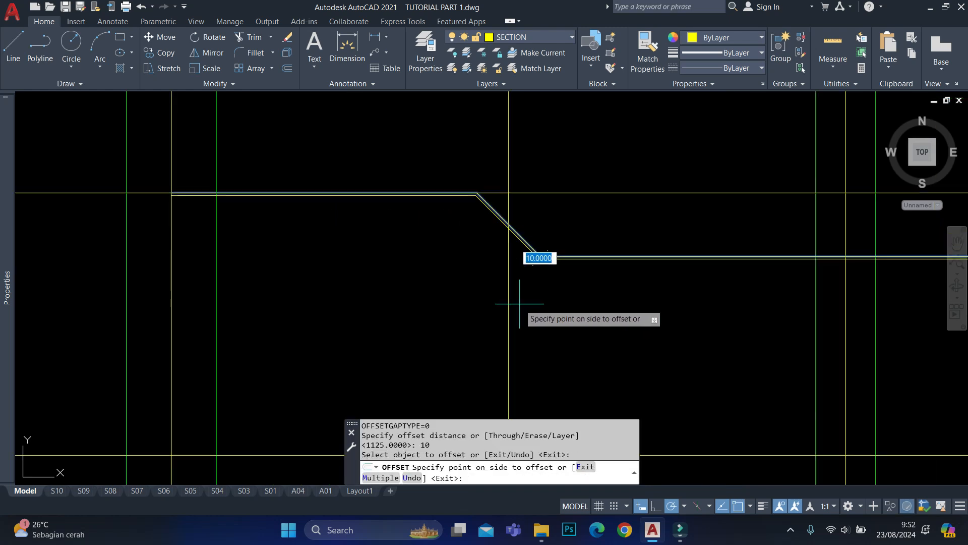
{"action": "left_click", "coordinate": [519, 304]}
{"action": "key", "text": "Escape"}
Draw a polyline hook from the bar's left end, 300 straight down and 100 back inward at 45°.
{"action": "scroll", "coordinate": [154, 186], "scroll_direction": "up", "scroll_amount": 2}
{"action": "type", "text": "pl"}
{"action": "key", "text": "Return"}
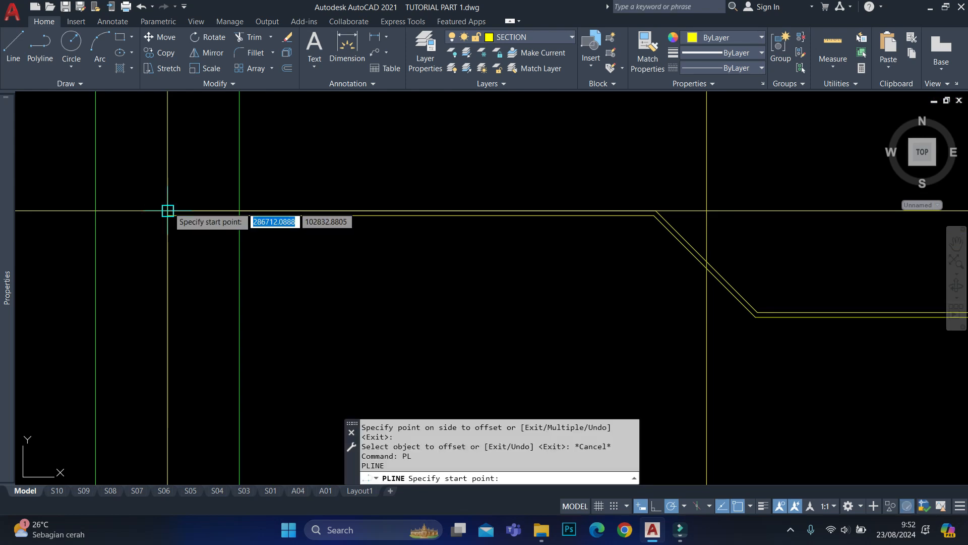
{"action": "left_click", "coordinate": [168, 211]}
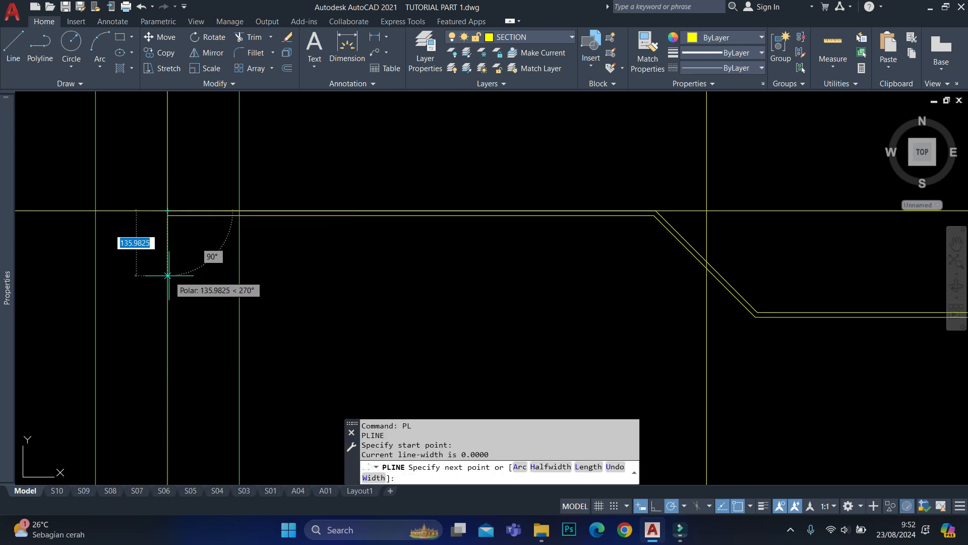
{"action": "key", "text": "Return"}
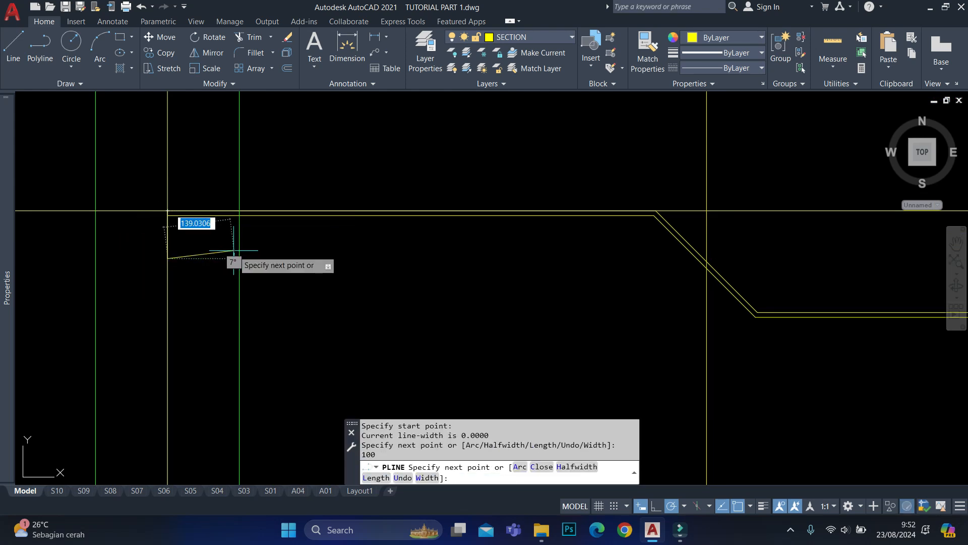
{"action": "key", "text": "ctrl+z"}
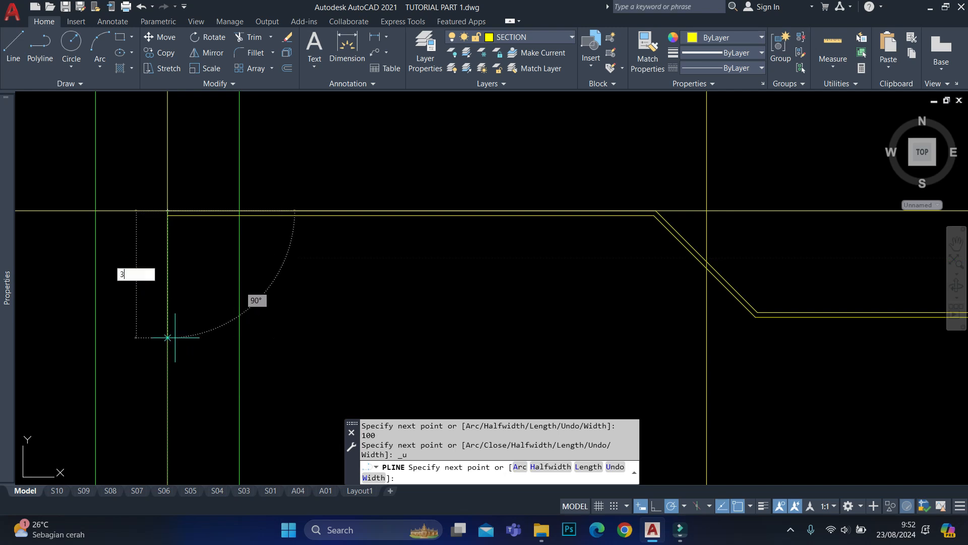
{"action": "key", "text": "Return"}
{"action": "scroll", "coordinate": [330, 249], "scroll_direction": "down", "scroll_amount": 2}
{"action": "scroll", "coordinate": [294, 296], "scroll_direction": "up", "scroll_amount": 2}
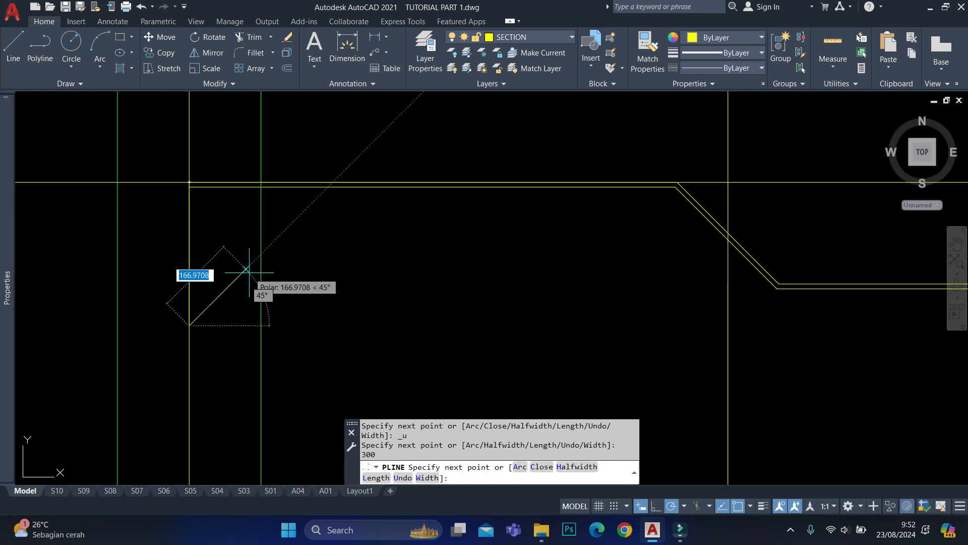
{"action": "type", "text": "100"}
{"action": "key", "text": "Return"}
{"action": "key", "text": "Escape"}
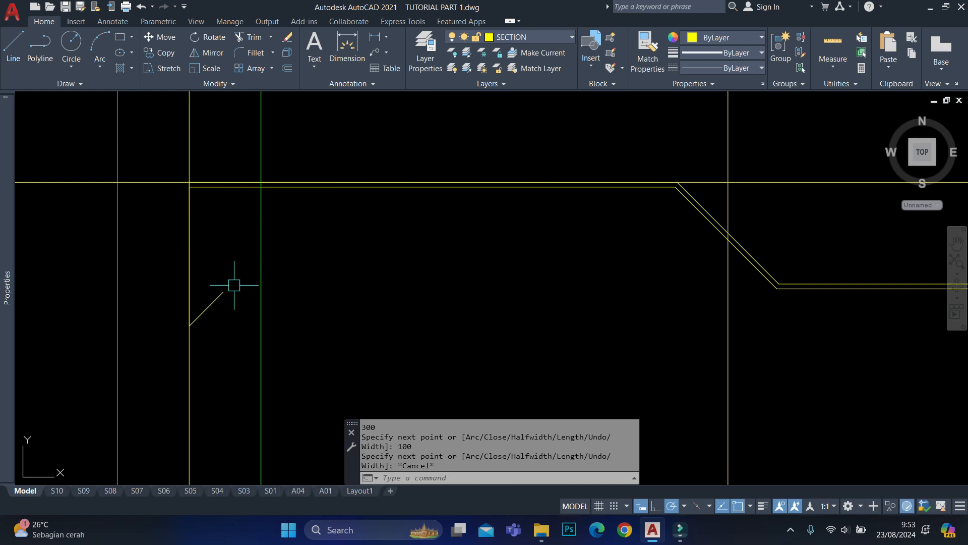
{"action": "type", "text": "o"}
{"action": "key", "text": "Return"}
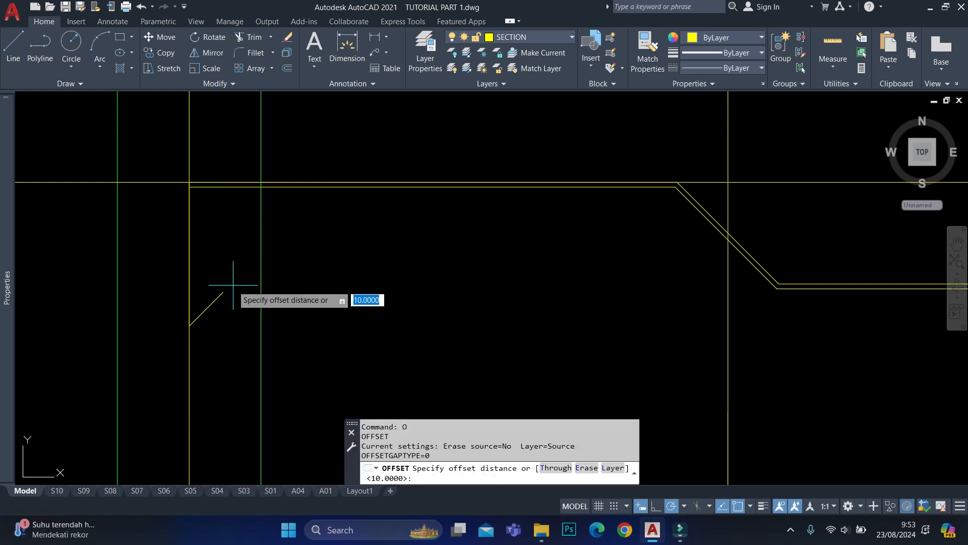
{"action": "key", "text": "Escape"}
Erase the lower offset copy of the bent bar.
{"action": "left_click", "coordinate": [238, 184]}
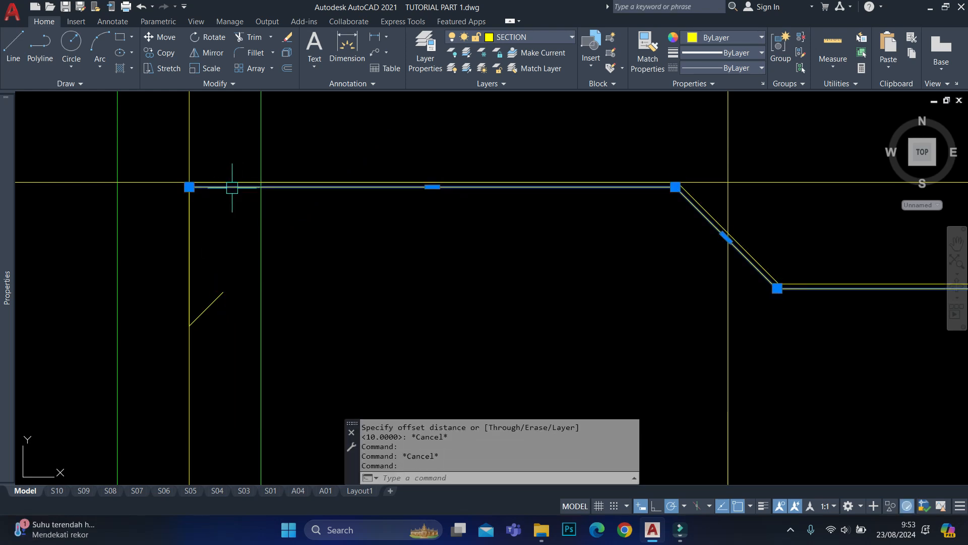
{"action": "type", "text": "e"}
{"action": "key", "text": "Return"}
{"action": "scroll", "coordinate": [211, 184], "scroll_direction": "down", "scroll_amount": 4}
{"action": "left_click_drag", "start_coordinate": [191, 156], "coordinate": [283, 262]}
{"action": "scroll", "coordinate": [316, 306], "scroll_direction": "down", "scroll_amount": 4}
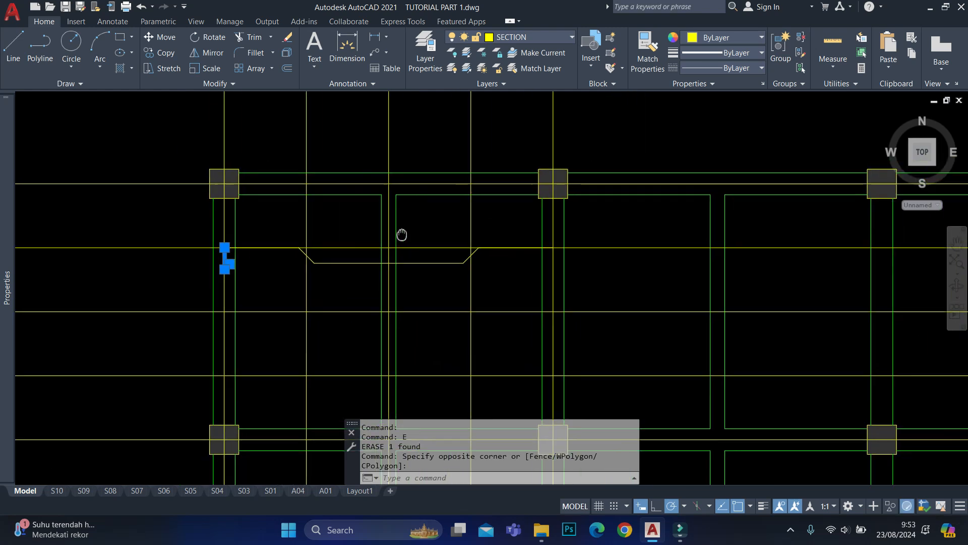
{"action": "type", "text": "m"}
{"action": "key", "text": "Escape"}
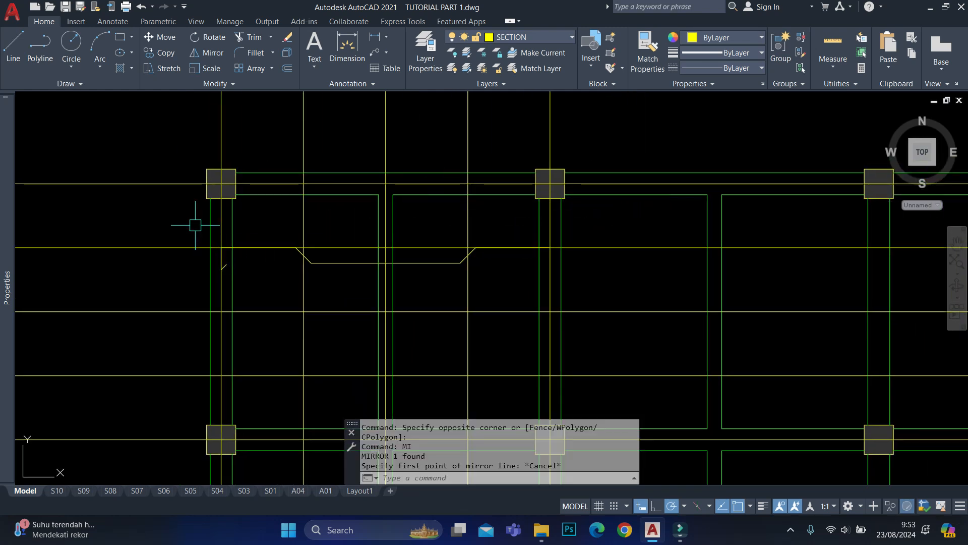
Join the left-end hook and the bent bar into one polyline.
{"action": "left_click", "coordinate": [179, 205]}
{"action": "left_click", "coordinate": [549, 287]}
{"action": "scroll", "coordinate": [288, 265], "scroll_direction": "up", "scroll_amount": 6}
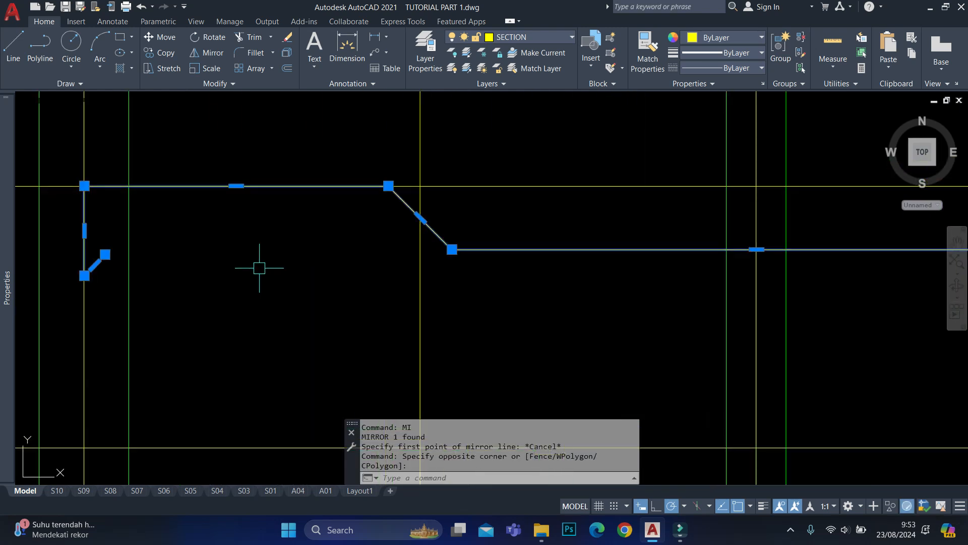
{"action": "type", "text": "j"}
{"action": "key", "text": "Return"}
Offset the joined hooked bar by 10 to the inside and erase the outer original.
{"action": "scroll", "coordinate": [313, 249], "scroll_direction": "down", "scroll_amount": 4}
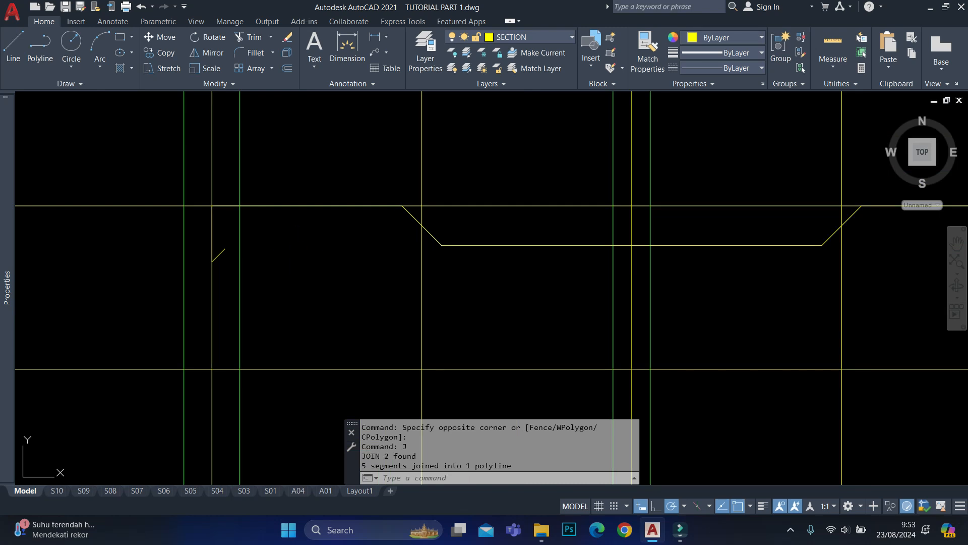
{"action": "type", "text": "o"}
{"action": "key", "text": "Return"}
{"action": "key", "text": "Return"}
{"action": "scroll", "coordinate": [214, 202], "scroll_direction": "up", "scroll_amount": 4}
{"action": "left_click", "coordinate": [205, 215]}
{"action": "left_click", "coordinate": [215, 231]}
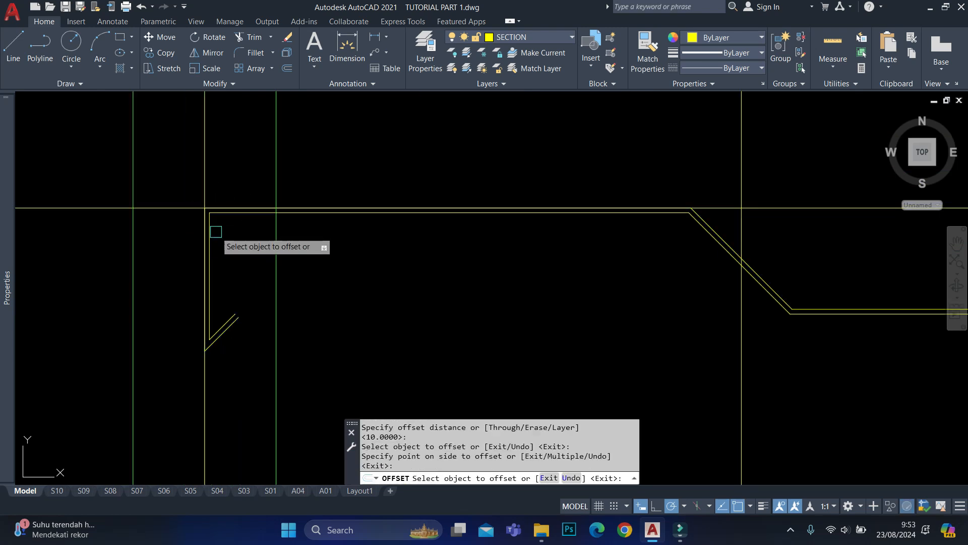
{"action": "key", "text": "Escape"}
{"action": "scroll", "coordinate": [207, 195], "scroll_direction": "up", "scroll_amount": 2}
{"action": "type", "text": "e"}
{"action": "key", "text": "Return"}
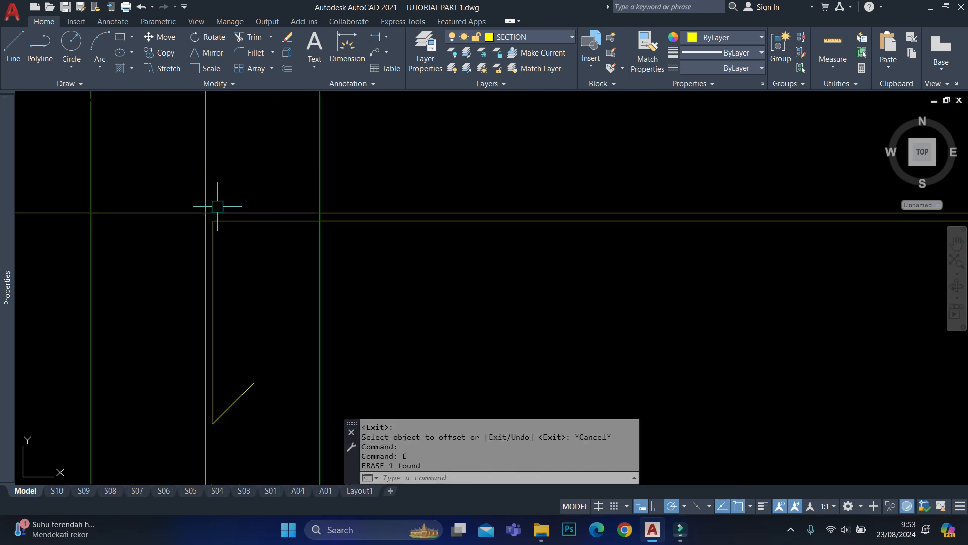
{"action": "type", "text": "f"}
{"action": "key", "text": "Return"}
{"action": "type", "text": "r"}
{"action": "key", "text": "Return"}
{"action": "key", "text": "Return"}
{"action": "scroll", "coordinate": [214, 219], "scroll_direction": "up", "scroll_amount": 2}
{"action": "left_click", "coordinate": [218, 221]}
{"action": "key", "text": "Escape"}
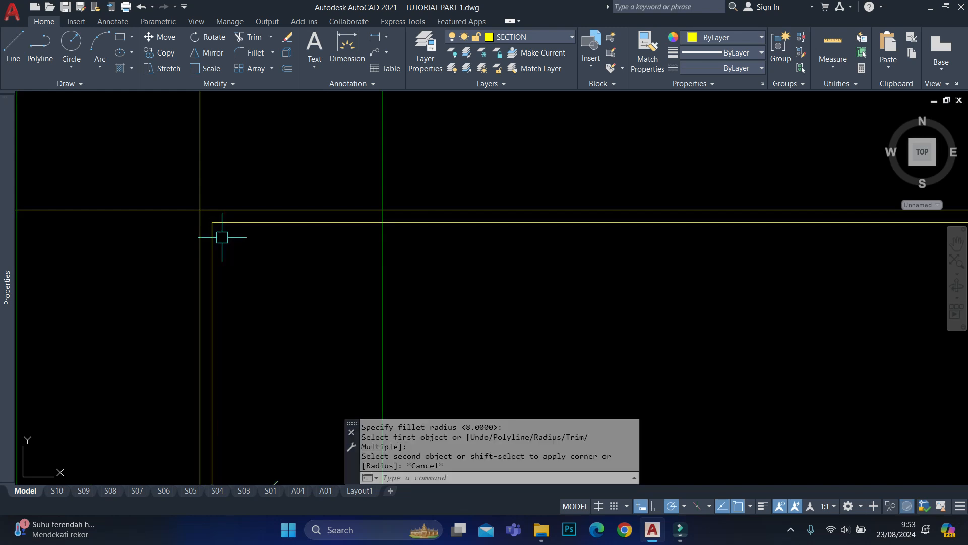
Fillet the bar's upper-left corner above the hook with a radius of 10.
{"action": "type", "text": "f"}
{"action": "key", "text": "Return"}
{"action": "type", "text": "r"}
{"action": "key", "text": "Return"}
{"action": "type", "text": "10"}
{"action": "key", "text": "Return"}
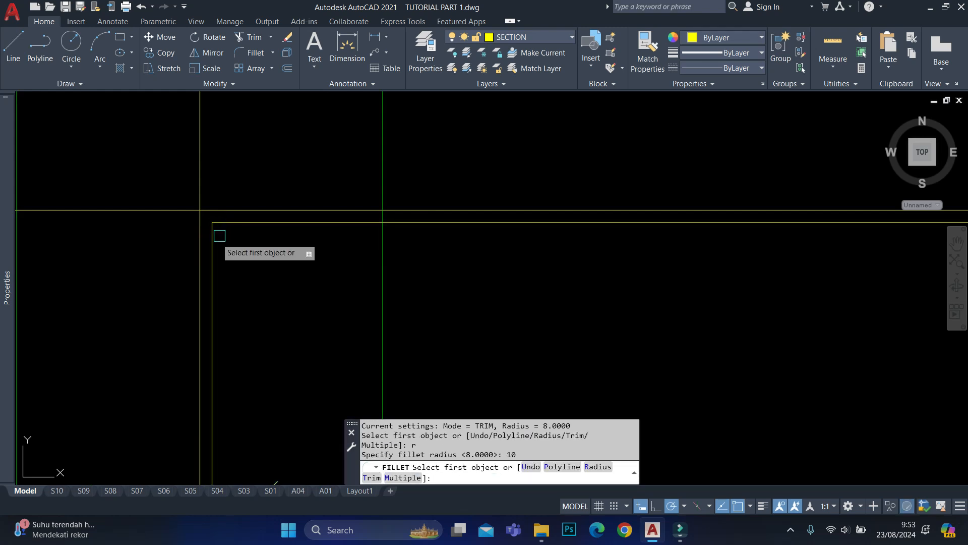
{"action": "left_click", "coordinate": [213, 237]}
{"action": "left_click", "coordinate": [233, 224]}
Fillet the hook's lower corner with the same radius of 10.
{"action": "scroll", "coordinate": [267, 202], "scroll_direction": "down", "scroll_amount": 3}
{"action": "key", "text": "Return"}
{"action": "scroll", "coordinate": [256, 323], "scroll_direction": "up", "scroll_amount": 3}
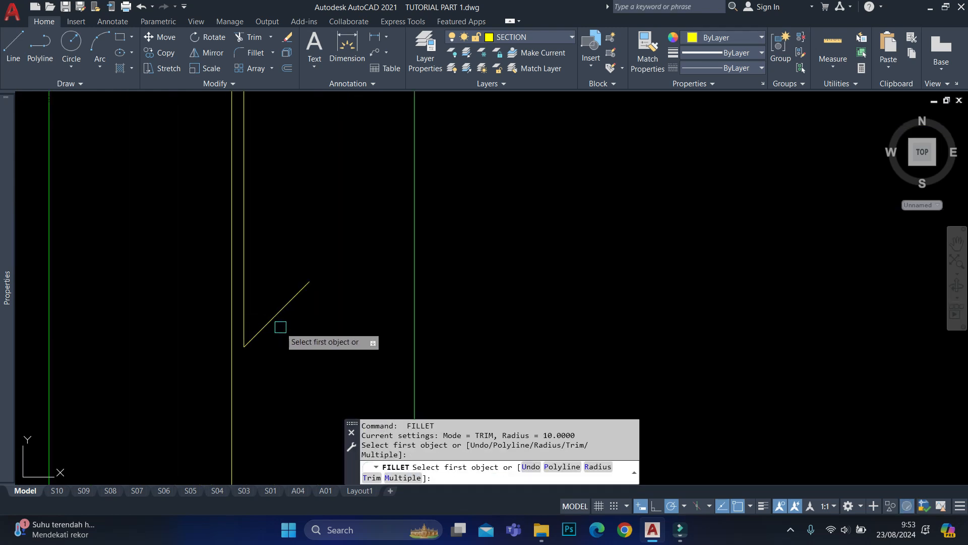
{"action": "left_click", "coordinate": [249, 322]}
Fillet the upper and lower corners of the bar's left-hand sloping bend with radius 10.
{"action": "scroll", "coordinate": [255, 319], "scroll_direction": "down", "scroll_amount": 2}
{"action": "scroll", "coordinate": [423, 281], "scroll_direction": "up", "scroll_amount": 2}
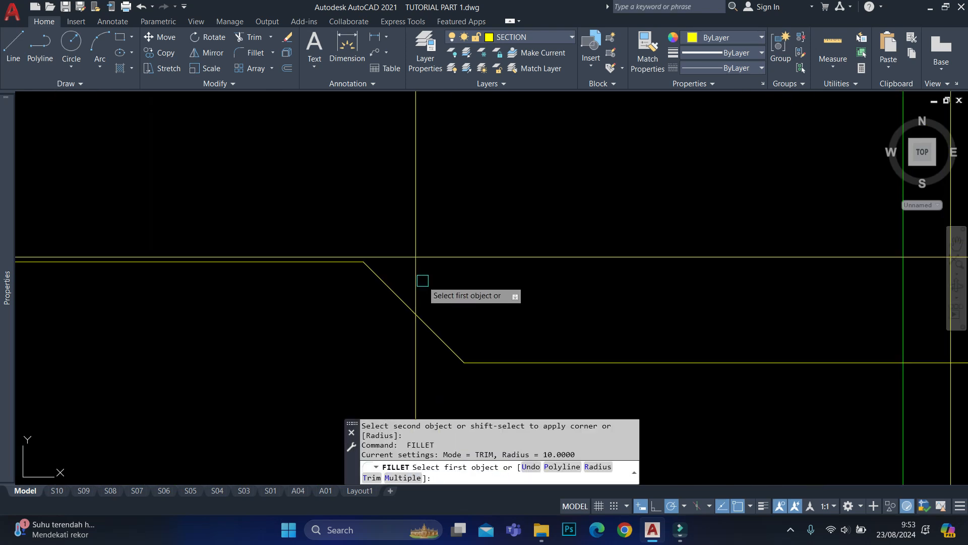
{"action": "left_click", "coordinate": [341, 262]}
{"action": "key", "text": "Return"}
{"action": "left_click", "coordinate": [424, 323]}
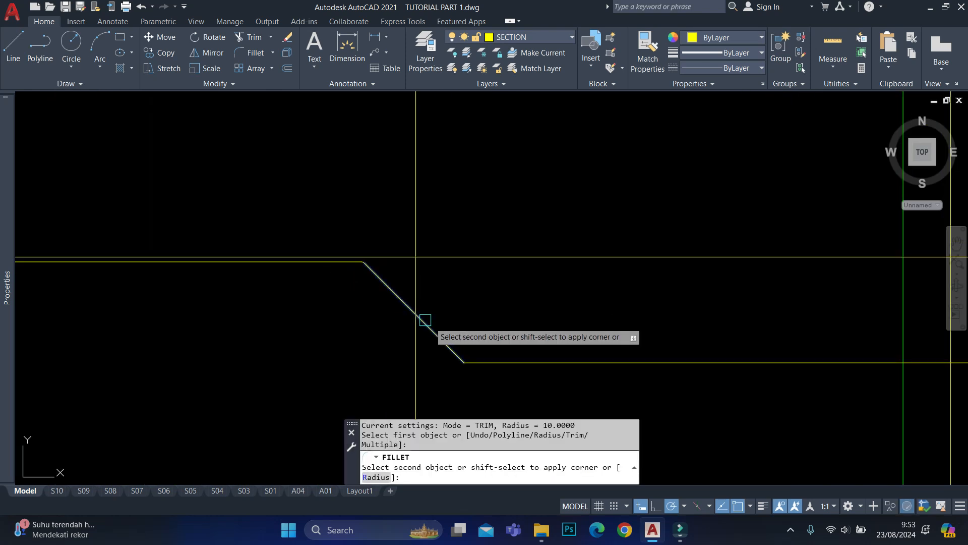
{"action": "left_click", "coordinate": [510, 360]}
Fillet the lower and upper corners of the bar's right-hand sloping bend with radius 10.
{"action": "scroll", "coordinate": [512, 360], "scroll_direction": "down", "scroll_amount": 2}
{"action": "middle_click_drag", "start_coordinate": [788, 348], "coordinate": [560, 332]}
{"action": "key", "text": "Return"}
{"action": "left_click", "coordinate": [628, 344]}
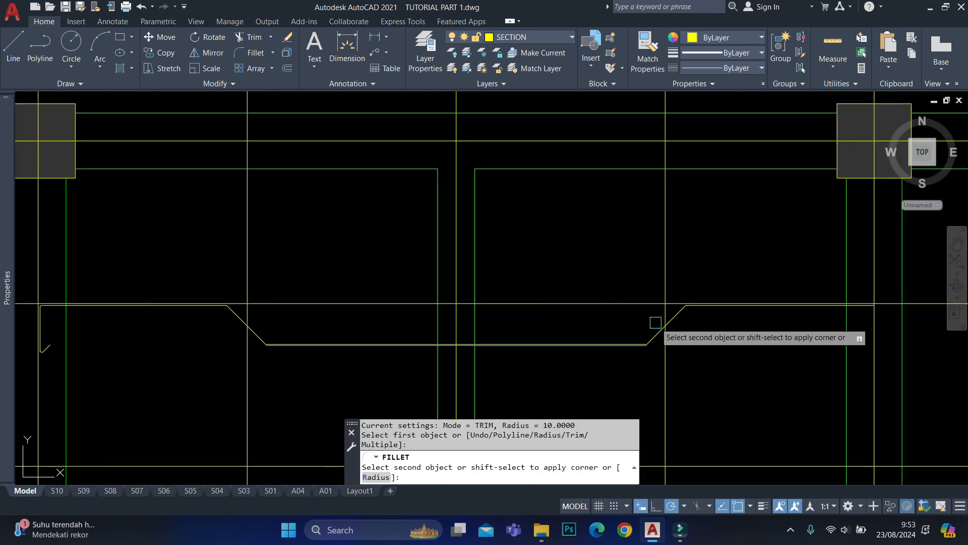
{"action": "left_click", "coordinate": [660, 323]}
{"action": "scroll", "coordinate": [685, 299], "scroll_direction": "up", "scroll_amount": 3}
{"action": "key", "text": "Return"}
{"action": "left_click", "coordinate": [675, 335]}
{"action": "left_click", "coordinate": [727, 324]}
{"action": "key", "text": "Escape"}
Offset the rounded bar polyline by 10 to the outside to form the double-line bar.
{"action": "scroll", "coordinate": [670, 309], "scroll_direction": "down", "scroll_amount": 4}
{"action": "scroll", "coordinate": [731, 315], "scroll_direction": "up", "scroll_amount": 4}
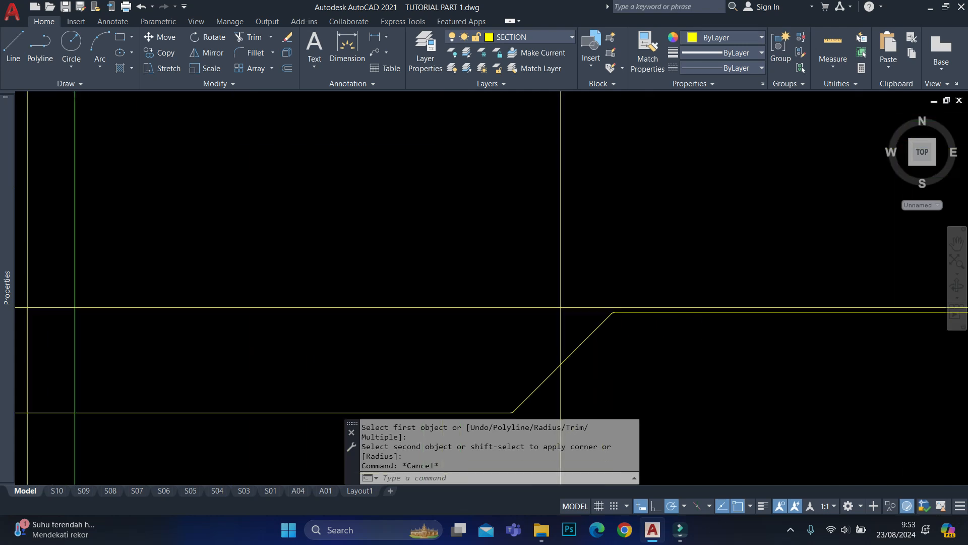
{"action": "type", "text": "o"}
{"action": "key", "text": "Return"}
{"action": "key", "text": "Return"}
{"action": "left_click", "coordinate": [575, 310]}
{"action": "left_click", "coordinate": [569, 197]}
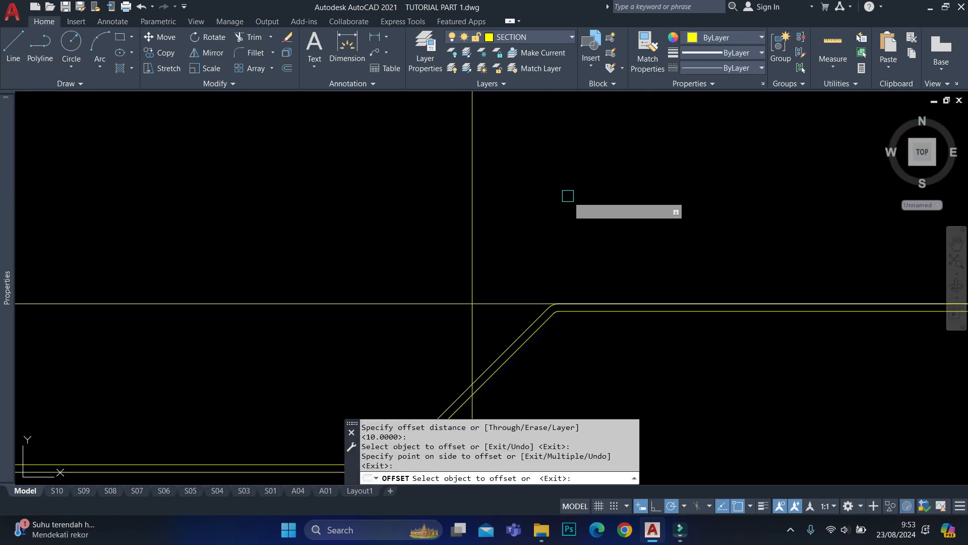
{"action": "key", "text": "Escape"}
Close the open end of the hook with a short line between the two bar polylines.
{"action": "scroll", "coordinate": [606, 179], "scroll_direction": "down", "scroll_amount": 2}
{"action": "scroll", "coordinate": [606, 179], "scroll_direction": "down", "scroll_amount": 2}
{"action": "middle_click_drag", "start_coordinate": [453, 261], "coordinate": [882, 252]}
{"action": "scroll", "coordinate": [767, 252], "scroll_direction": "down", "scroll_amount": 2}
{"action": "mouse_move", "coordinate": [401, 262]}
{"action": "middle_mouse_down"}
{"action": "mouse_move", "coordinate": [440, 257]}
{"action": "mouse_move", "coordinate": [423, 249]}
{"action": "middle_mouse_up"}
{"action": "scroll", "coordinate": [328, 250], "scroll_direction": "up", "scroll_amount": 4}
{"action": "type", "text": "l"}
{"action": "key", "text": "Return"}
{"action": "scroll", "coordinate": [289, 271], "scroll_direction": "up", "scroll_amount": 6}
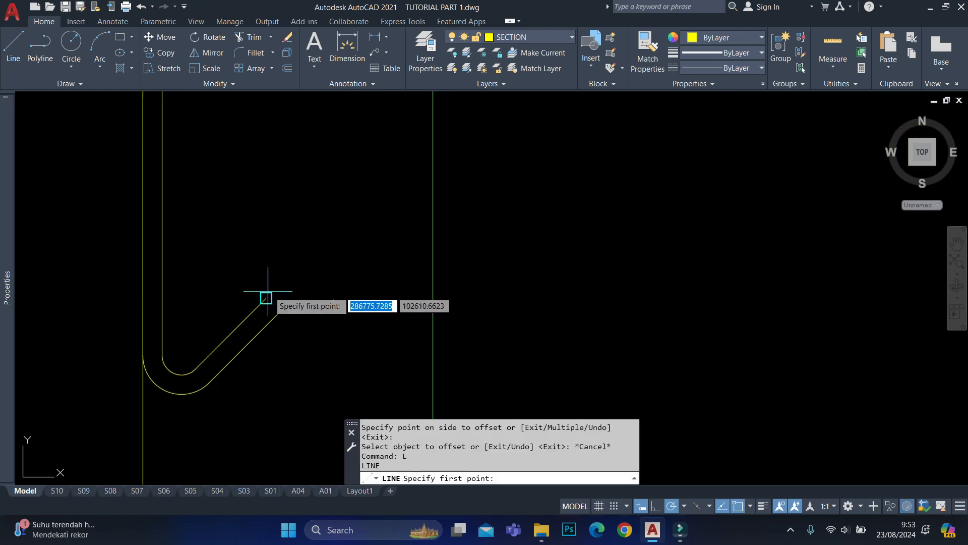
{"action": "left_click", "coordinate": [267, 297]}
{"action": "key", "text": "Escape"}
Match the properties of the green beam line onto the bar's polylines and hook closing line.
{"action": "scroll", "coordinate": [429, 268], "scroll_direction": "down", "scroll_amount": 2}
{"action": "type", "text": "ma"}
{"action": "key", "text": "Return"}
{"action": "left_click", "coordinate": [418, 285]}
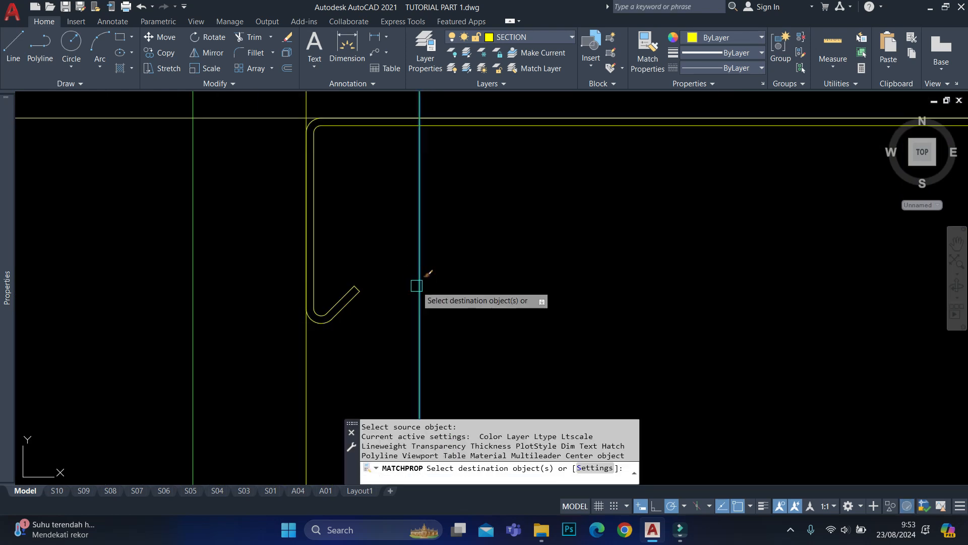
{"action": "scroll", "coordinate": [236, 355], "scroll_direction": "down", "scroll_amount": 3}
{"action": "left_click", "coordinate": [237, 324]}
{"action": "left_click", "coordinate": [821, 262]}
{"action": "key", "text": "Escape"}
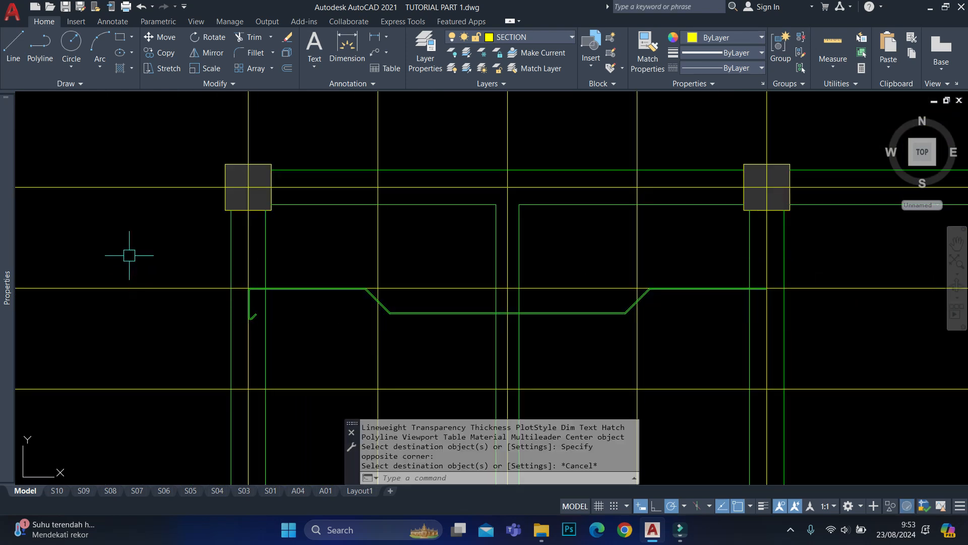
Mirror the complete bar about the vertical column centreline at its right end into the second bay, keeping the original.
{"action": "left_click", "coordinate": [130, 256]}
{"action": "left_click", "coordinate": [819, 341]}
{"action": "scroll", "coordinate": [783, 281], "scroll_direction": "up", "scroll_amount": 6}
{"action": "type", "text": "mi"}
{"action": "key", "text": "Return"}
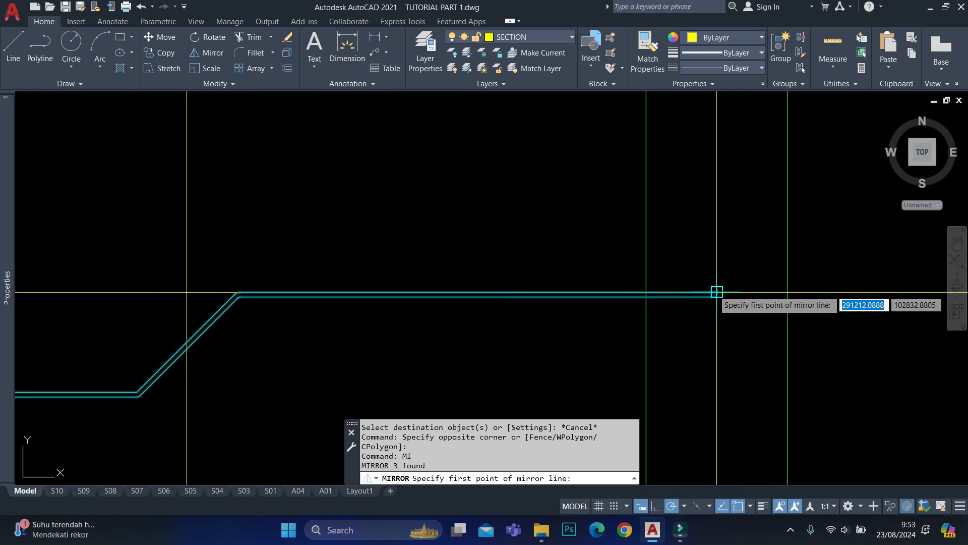
{"action": "left_click", "coordinate": [716, 292]}
{"action": "scroll", "coordinate": [713, 251], "scroll_direction": "down", "scroll_amount": 2}
{"action": "left_click", "coordinate": [713, 244]}
{"action": "key", "text": "Return"}
{"action": "scroll", "coordinate": [448, 251], "scroll_direction": "down", "scroll_amount": 3}
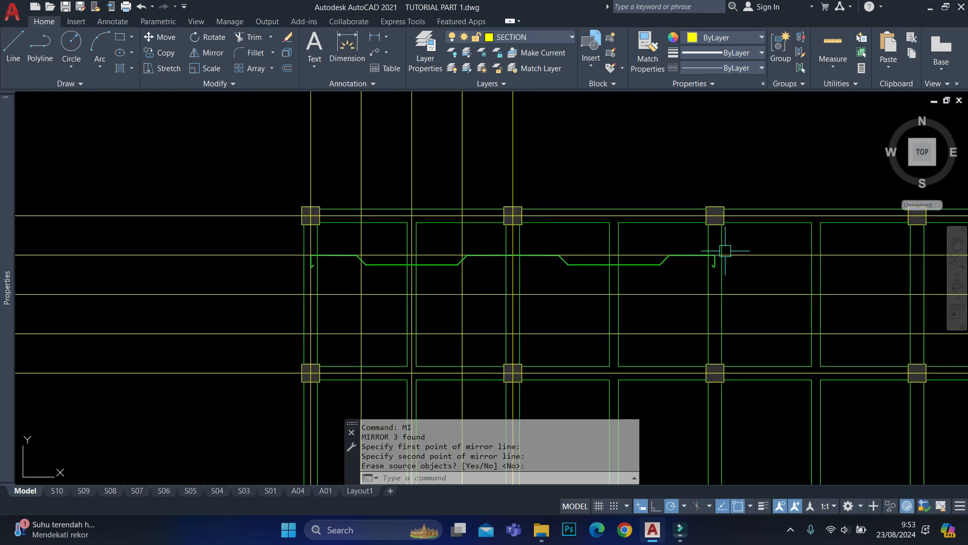
Trim the hook off the mirrored bar's right end and erase the leftover hook pieces.
{"action": "scroll", "coordinate": [725, 251], "scroll_direction": "up", "scroll_amount": 4}
{"action": "type", "text": "tr"}
{"action": "key", "text": "Return"}
{"action": "key", "text": "Escape"}
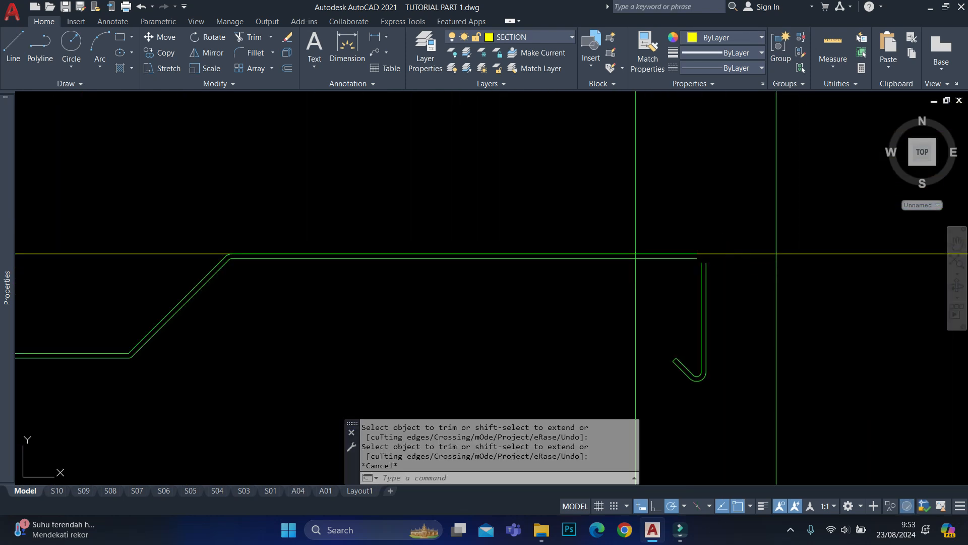
{"action": "left_click", "coordinate": [710, 293]}
{"action": "left_click", "coordinate": [676, 323]}
{"action": "scroll", "coordinate": [770, 267], "scroll_direction": "down", "scroll_amount": 5}
{"action": "type", "text": "e"}
{"action": "key", "text": "Return"}
Copy the second bay's bent bar as a linear array of 4 items spaced 4500, from column to column along the row.
{"action": "scroll", "coordinate": [770, 267], "scroll_direction": "down", "scroll_amount": 2}
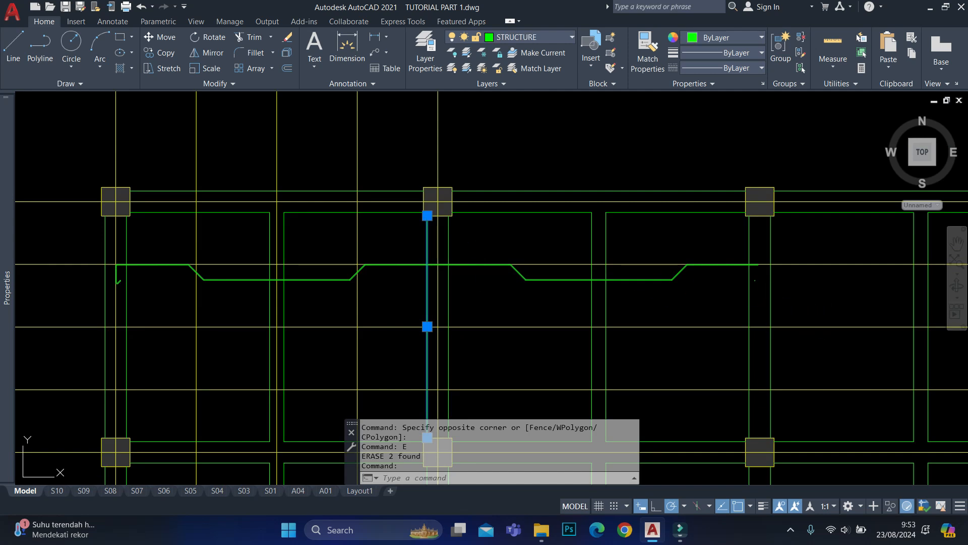
{"action": "left_click", "coordinate": [836, 326]}
{"action": "scroll", "coordinate": [695, 281], "scroll_direction": "down", "scroll_amount": 2}
{"action": "type", "text": "co"}
{"action": "key", "text": "Return"}
{"action": "scroll", "coordinate": [572, 237], "scroll_direction": "up", "scroll_amount": 4}
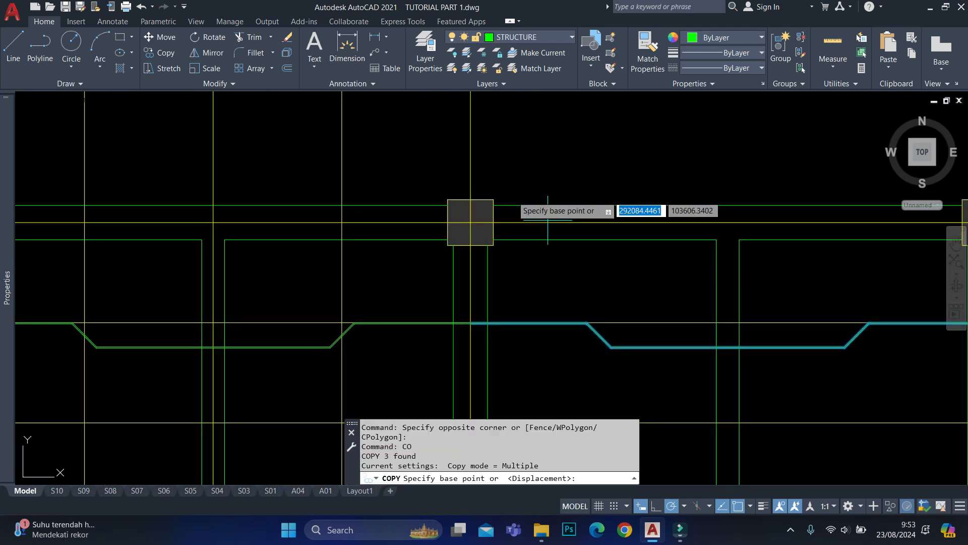
{"action": "left_click", "coordinate": [488, 192]}
{"action": "scroll", "coordinate": [491, 202], "scroll_direction": "down", "scroll_amount": 3}
{"action": "scroll", "coordinate": [453, 205], "scroll_direction": "up", "scroll_amount": 1}
{"action": "type", "text": "ar"}
{"action": "key", "text": "Return"}
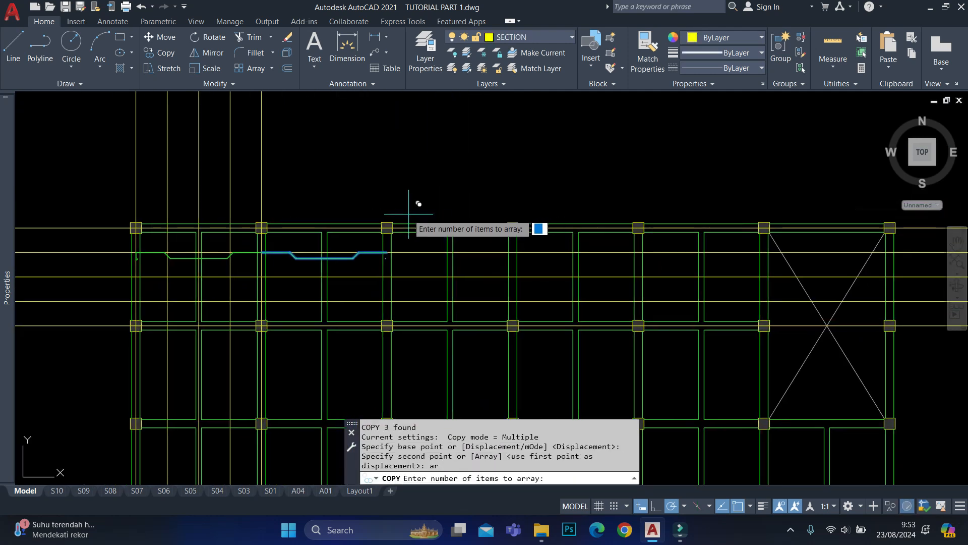
{"action": "type", "text": "4"}
{"action": "key", "text": "Return"}
{"action": "scroll", "coordinate": [394, 220], "scroll_direction": "up", "scroll_amount": 3}
{"action": "left_click", "coordinate": [376, 223]}
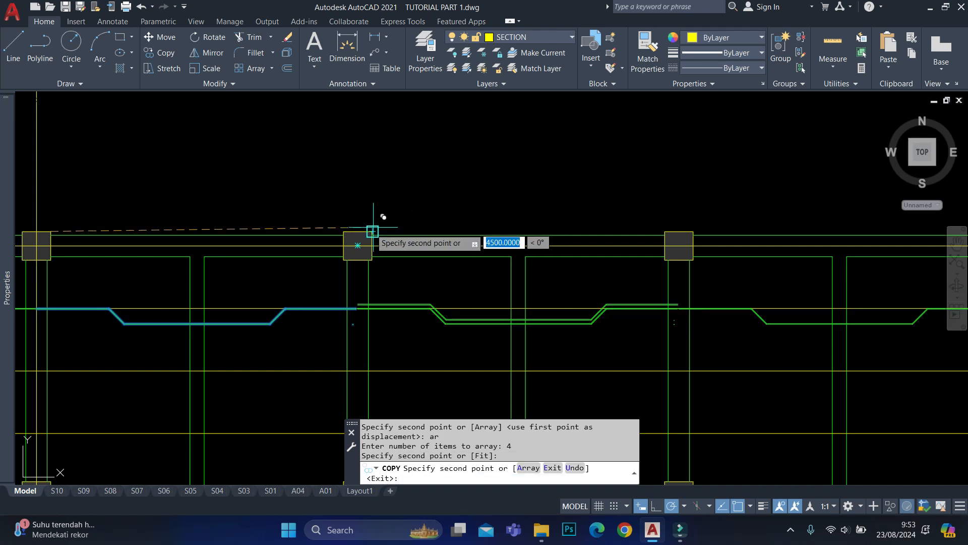
{"action": "scroll", "coordinate": [372, 228], "scroll_direction": "down", "scroll_amount": 3}
{"action": "key", "text": "Escape"}
Mirror the first bar's hook closing line about the vertical axis midway between the first and sixth columns, keeping the original.
{"action": "scroll", "coordinate": [101, 257], "scroll_direction": "up", "scroll_amount": 2}
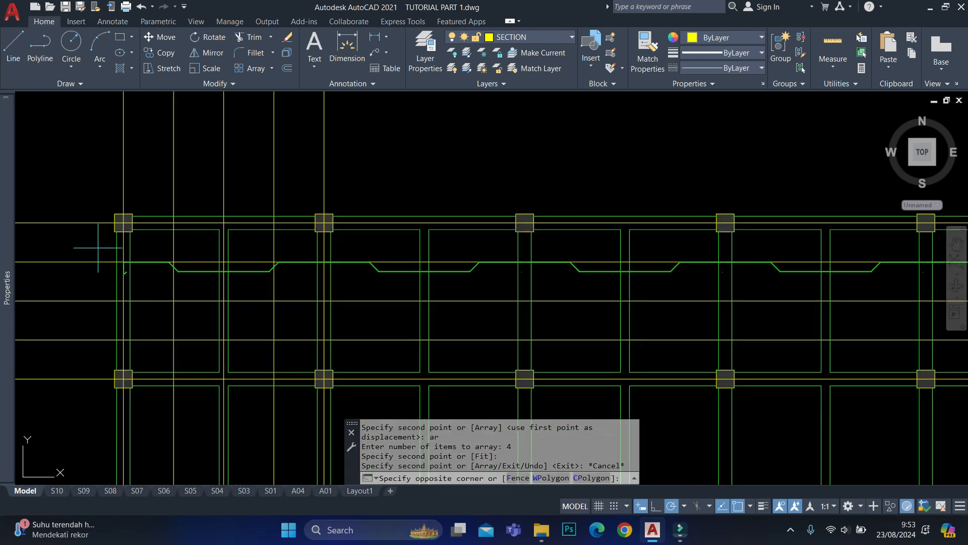
{"action": "left_click", "coordinate": [121, 266]}
{"action": "key", "text": "Return"}
{"action": "scroll", "coordinate": [574, 202], "scroll_direction": "down", "scroll_amount": 2}
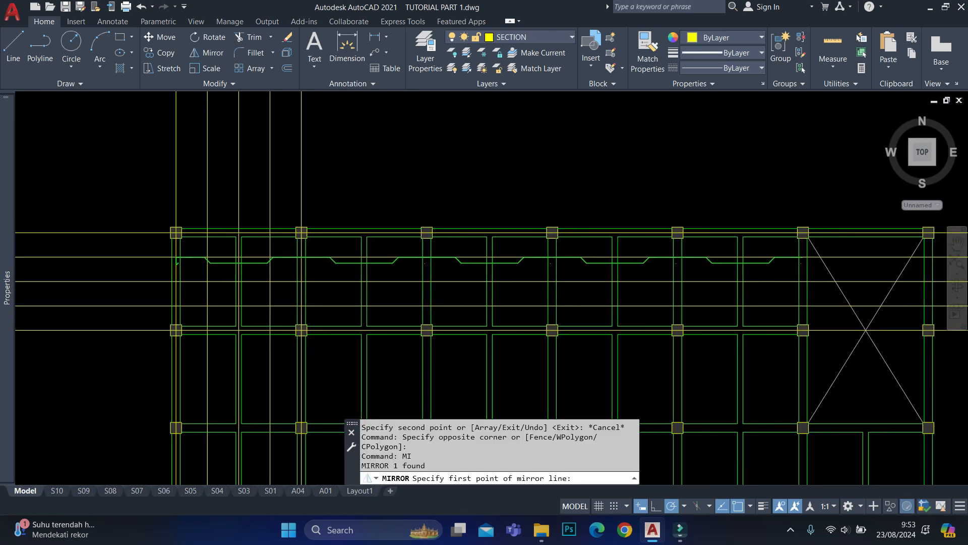
{"action": "type", "text": "m2p"}
{"action": "key", "text": "Return"}
{"action": "scroll", "coordinate": [780, 219], "scroll_direction": "up", "scroll_amount": 3}
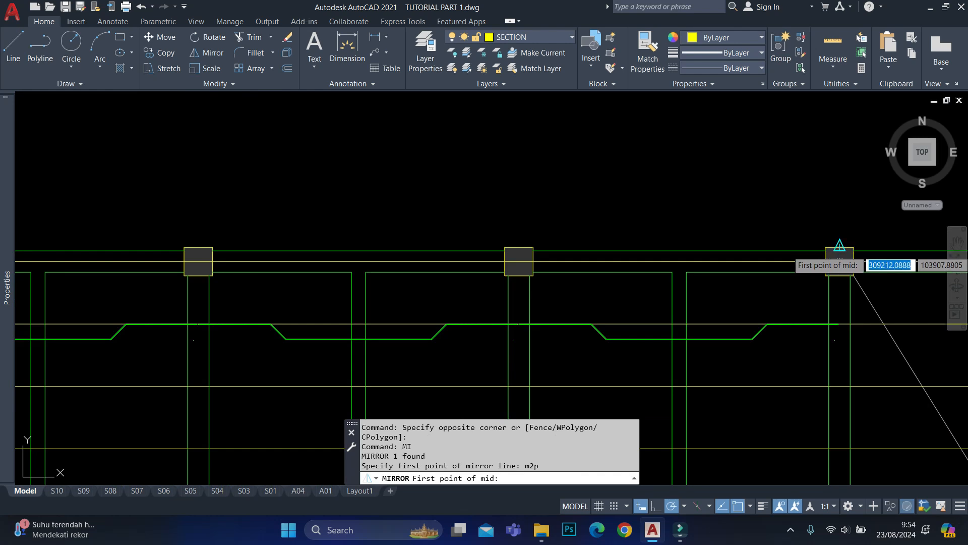
{"action": "left_click", "coordinate": [838, 252]}
{"action": "scroll", "coordinate": [839, 252], "scroll_direction": "down", "scroll_amount": 2}
{"action": "middle_click_drag", "start_coordinate": [68, 192], "coordinate": [329, 193]}
{"action": "scroll", "coordinate": [290, 209], "scroll_direction": "up", "scroll_amount": 2}
{"action": "middle_click_drag", "start_coordinate": [75, 237], "coordinate": [350, 218]}
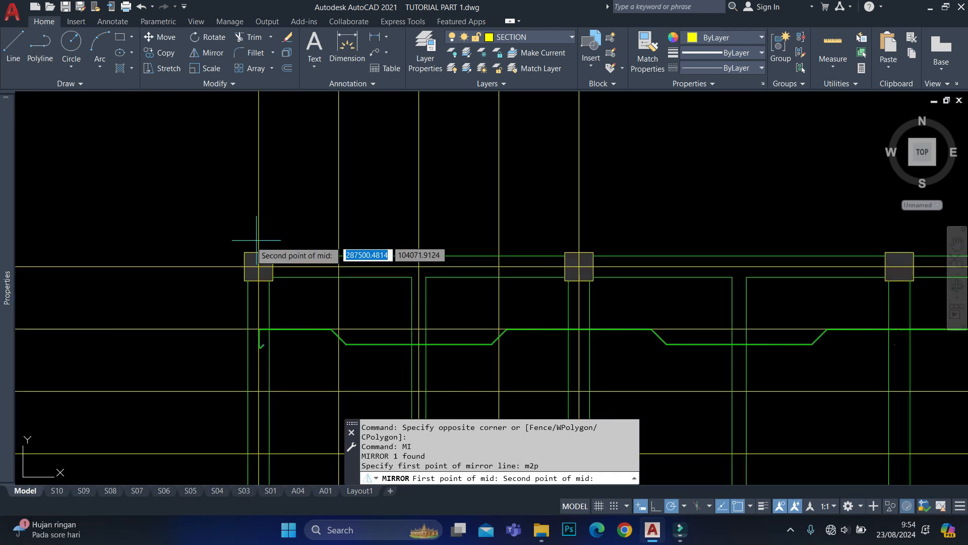
{"action": "left_click", "coordinate": [259, 265]}
{"action": "scroll", "coordinate": [259, 266], "scroll_direction": "down", "scroll_amount": 5}
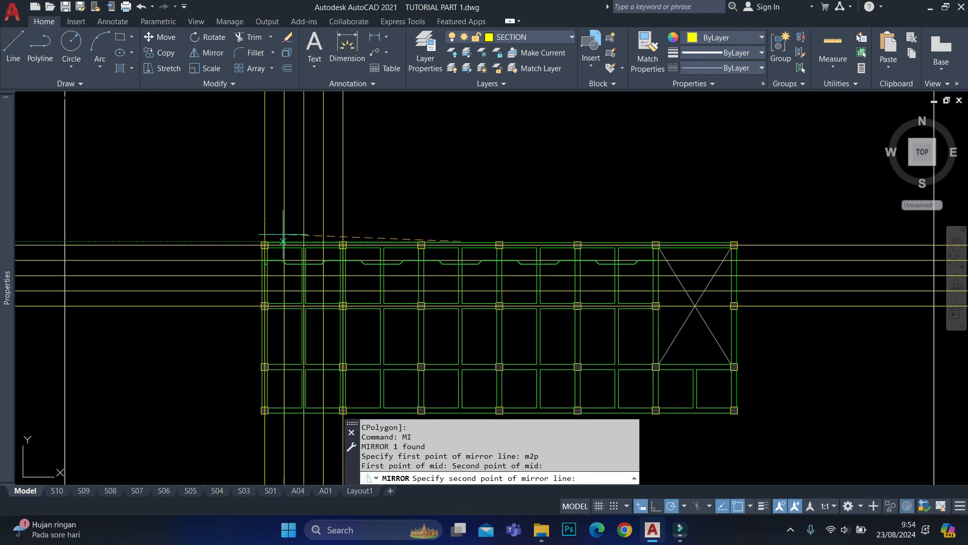
{"action": "left_click", "coordinate": [460, 165]}
{"action": "scroll", "coordinate": [579, 209], "scroll_direction": "up", "scroll_amount": 8}
{"action": "scroll", "coordinate": [473, 245], "scroll_direction": "down", "scroll_amount": 8}
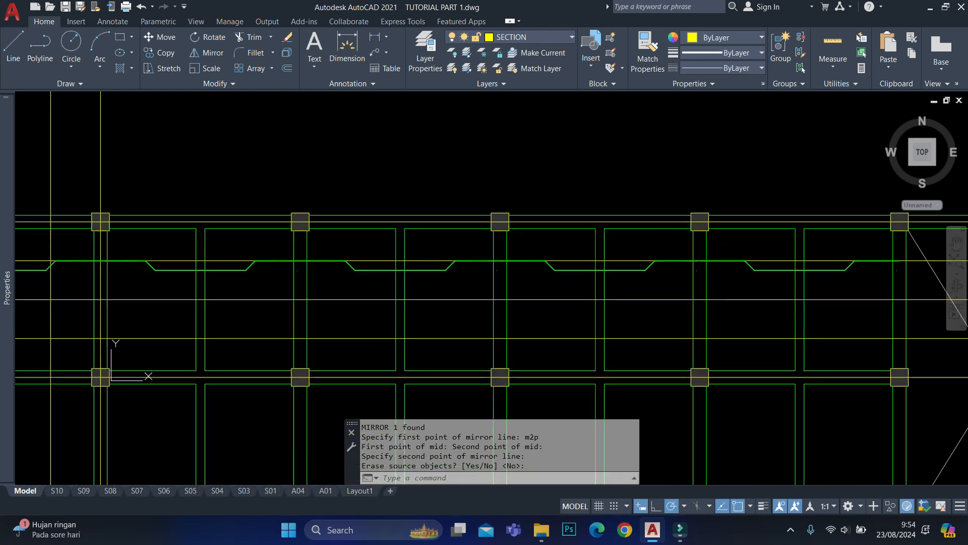
Examine the first bar's hook closing line and the matching bar end at the sixth column.
{"action": "scroll", "coordinate": [351, 255], "scroll_direction": "up", "scroll_amount": 6}
{"action": "left_click", "coordinate": [170, 257]}
{"action": "left_click", "coordinate": [210, 294]}
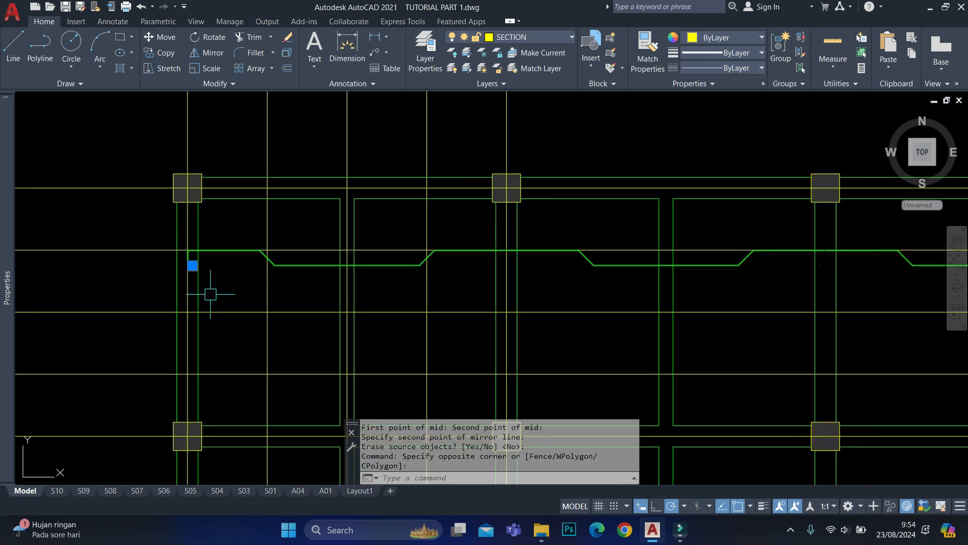
{"action": "scroll", "coordinate": [201, 275], "scroll_direction": "down", "scroll_amount": 8}
{"action": "scroll", "coordinate": [430, 283], "scroll_direction": "up", "scroll_amount": 4}
{"action": "scroll", "coordinate": [372, 209], "scroll_direction": "up", "scroll_amount": 4}
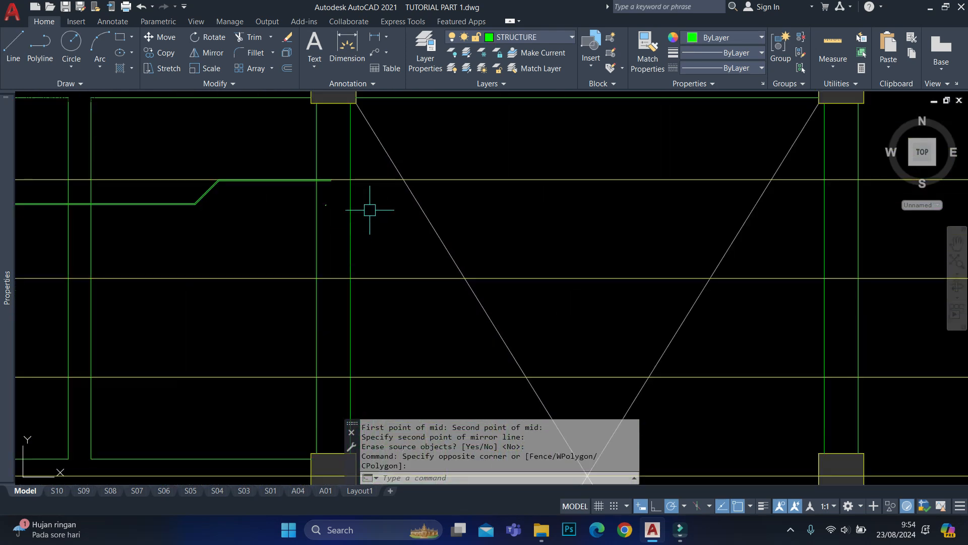
{"action": "scroll", "coordinate": [676, 231], "scroll_direction": "down", "scroll_amount": 5}
{"action": "key", "text": "Escape"}
Mirror the first bar's two polylines about the midpoint between the second and fifth columns onto the fifth bay, keeping the originals.
{"action": "scroll", "coordinate": [313, 216], "scroll_direction": "up", "scroll_amount": 6}
{"action": "scroll", "coordinate": [227, 207], "scroll_direction": "up", "scroll_amount": 3}
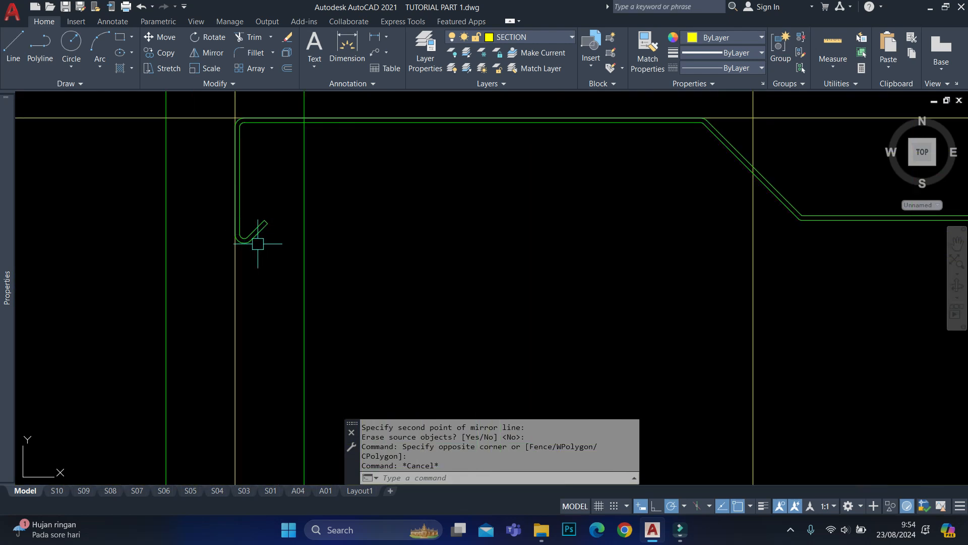
{"action": "left_click", "coordinate": [255, 236]}
{"action": "scroll", "coordinate": [227, 249], "scroll_direction": "down", "scroll_amount": 8}
{"action": "type", "text": "mi"}
{"action": "key", "text": "space"}
{"action": "scroll", "coordinate": [296, 225], "scroll_direction": "down", "scroll_amount": 4}
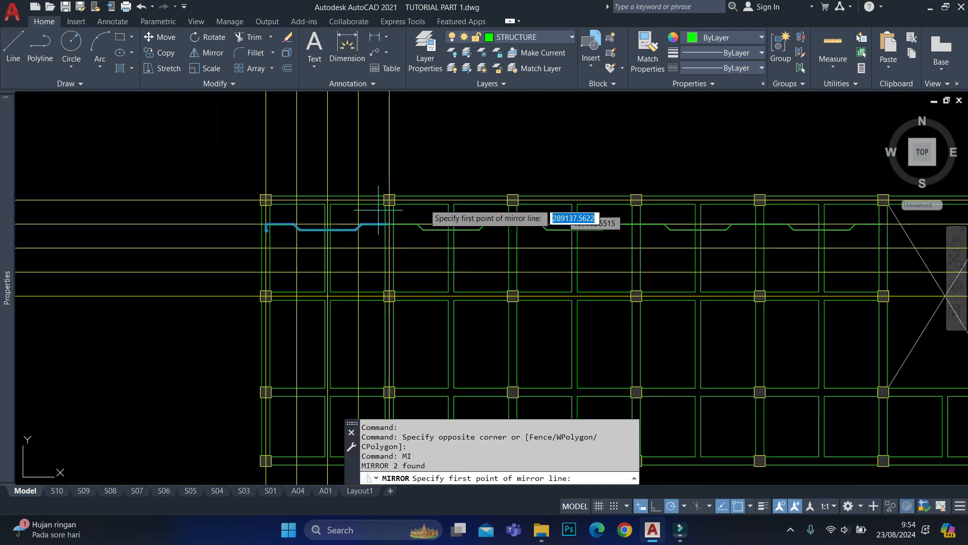
{"action": "type", "text": "m2p"}
{"action": "key", "text": "space"}
{"action": "scroll", "coordinate": [400, 178], "scroll_direction": "up", "scroll_amount": 2}
{"action": "scroll", "coordinate": [357, 217], "scroll_direction": "up", "scroll_amount": 2}
{"action": "left_click", "coordinate": [354, 238]}
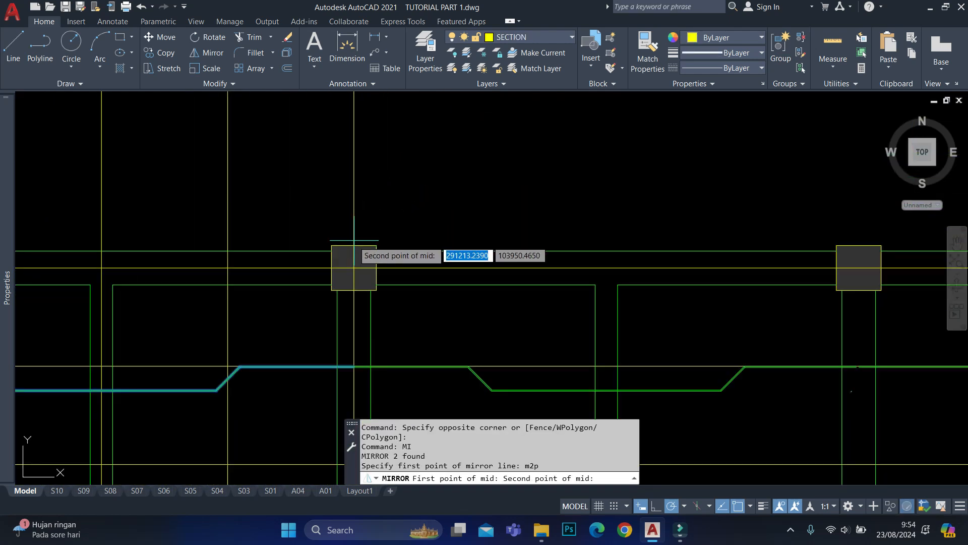
{"action": "scroll", "coordinate": [673, 225], "scroll_direction": "down", "scroll_amount": 4}
{"action": "scroll", "coordinate": [560, 220], "scroll_direction": "up", "scroll_amount": 5}
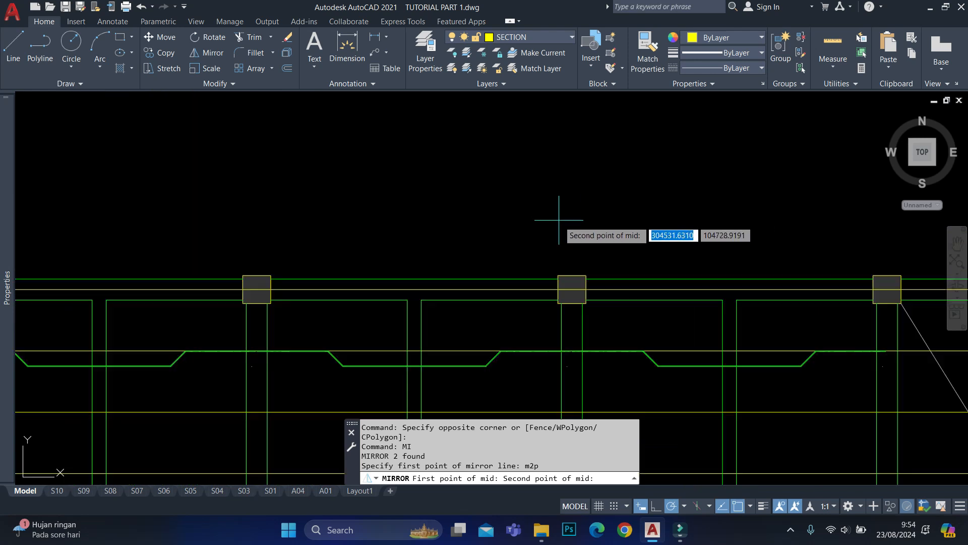
{"action": "left_click", "coordinate": [580, 330]}
{"action": "scroll", "coordinate": [432, 220], "scroll_direction": "down", "scroll_amount": 5}
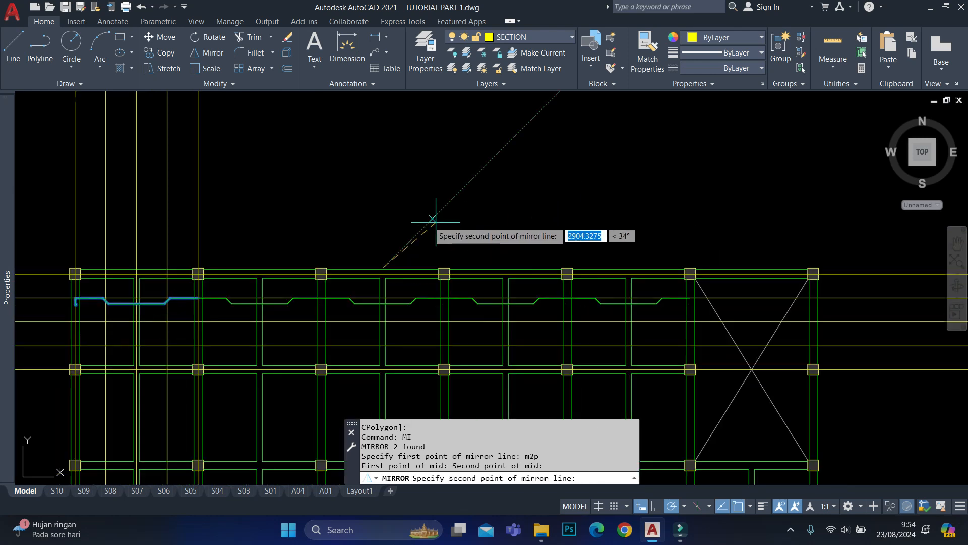
{"action": "left_click", "coordinate": [382, 210]}
{"action": "key", "text": "Return"}
{"action": "scroll", "coordinate": [295, 328], "scroll_direction": "up", "scroll_amount": 4}
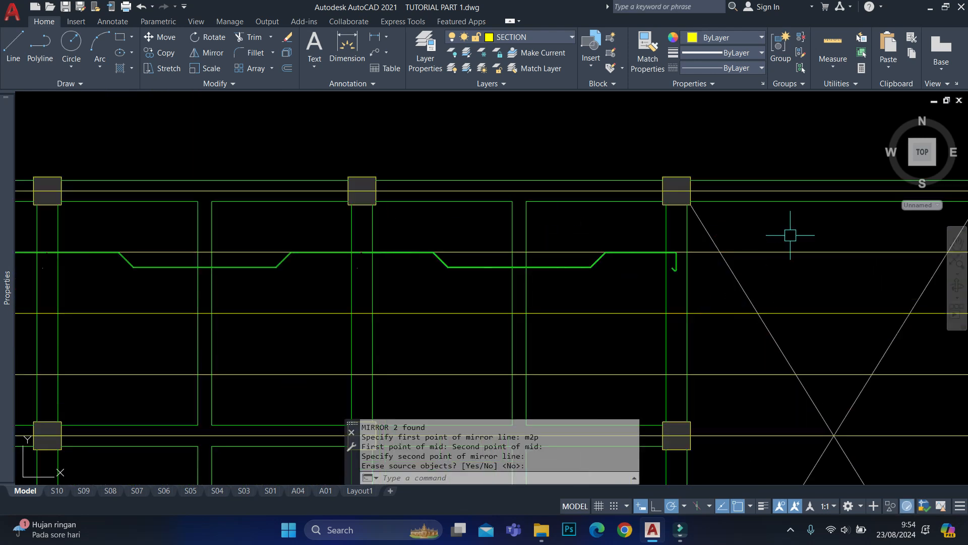
{"action": "left_click", "coordinate": [783, 263]}
{"action": "scroll", "coordinate": [799, 273], "scroll_direction": "down", "scroll_amount": 6}
{"action": "key", "text": "Escape"}
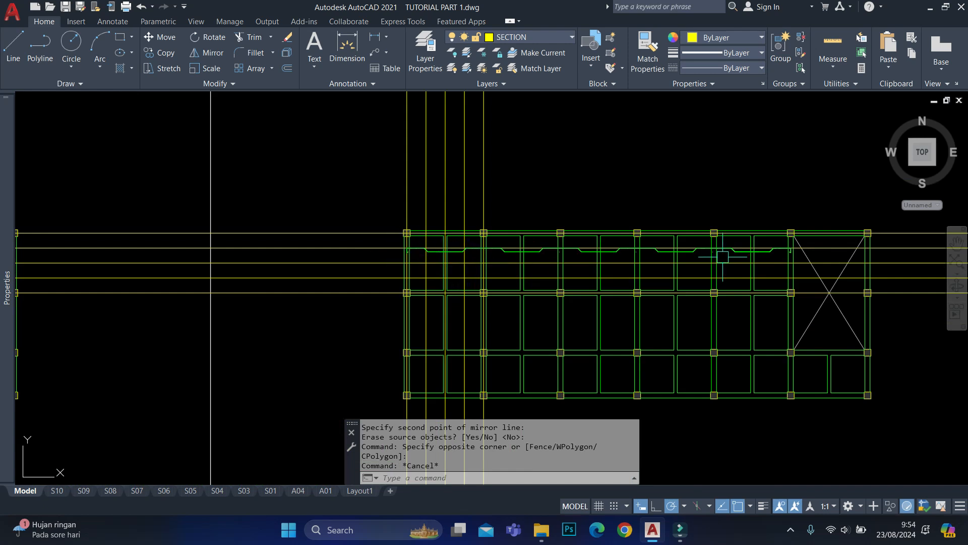
{"action": "scroll", "coordinate": [488, 252], "scroll_direction": "up", "scroll_amount": 4}
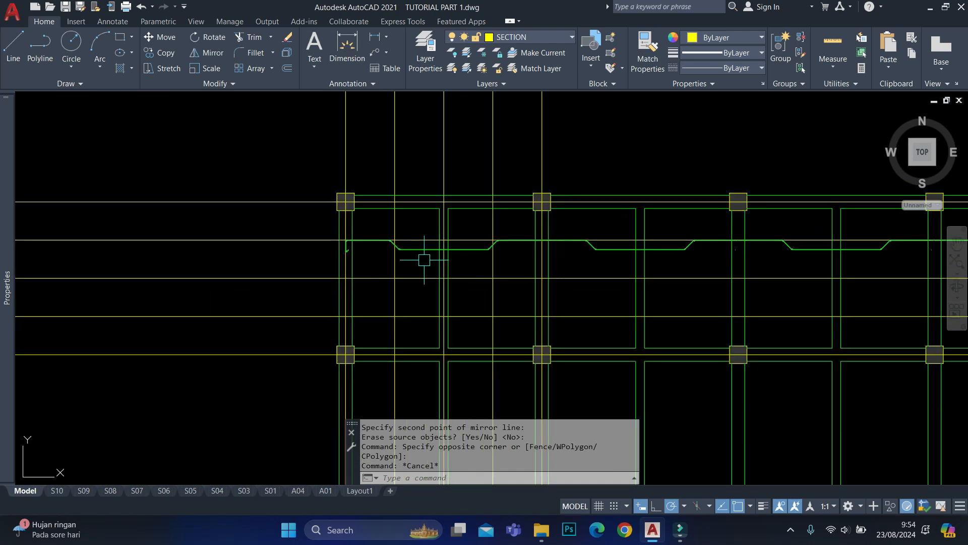
{"action": "scroll", "coordinate": [353, 222], "scroll_direction": "up", "scroll_amount": 4}
{"action": "scroll", "coordinate": [434, 212], "scroll_direction": "down", "scroll_amount": 4}
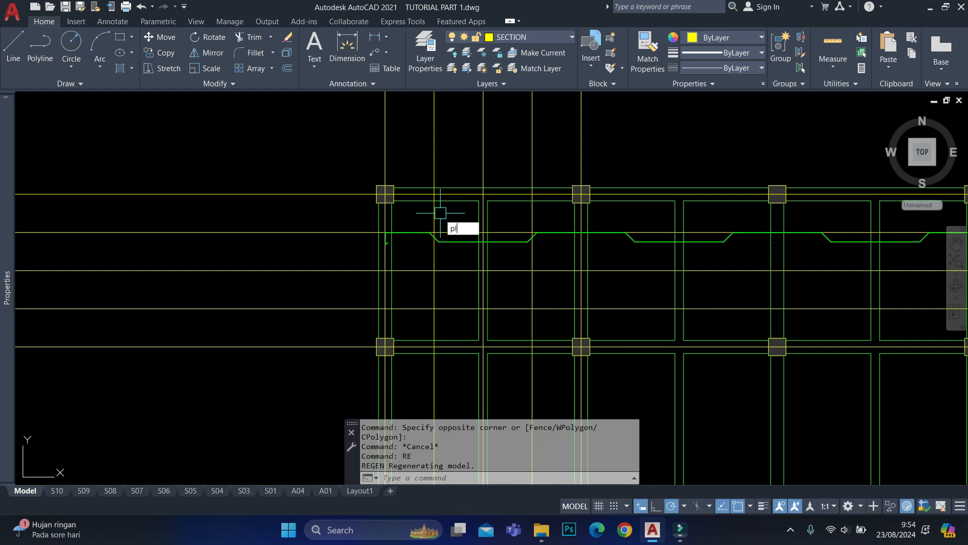
{"action": "key", "text": "Return"}
{"action": "scroll", "coordinate": [419, 204], "scroll_direction": "up", "scroll_amount": 6}
{"action": "key", "text": "Escape"}
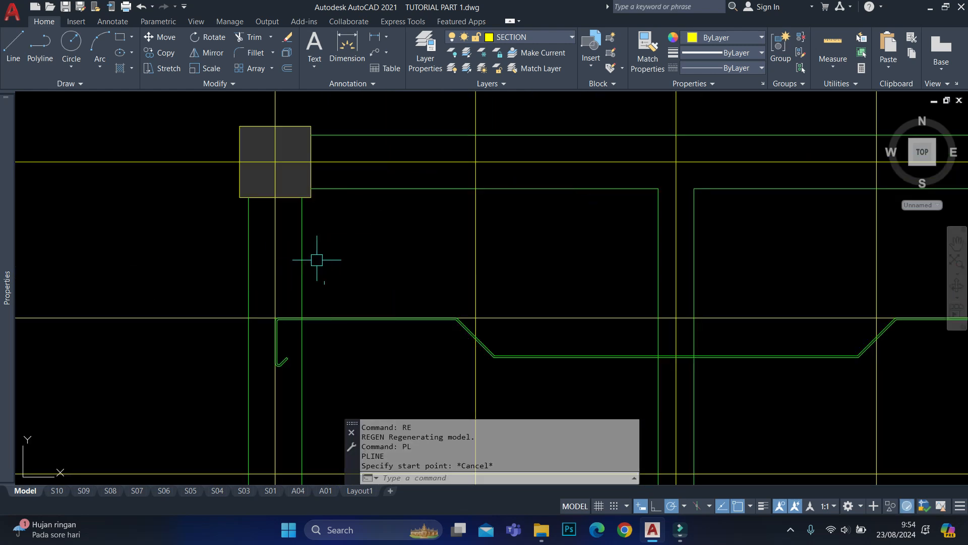
Rotate a copy of the first bay's hooked bar to vertical, leaving the horizontal centreline out of the selection.
{"action": "left_click", "coordinate": [316, 260]}
{"action": "left_click", "coordinate": [306, 368]}
{"action": "left_click", "coordinate": [156, 286]}
{"action": "left_click", "coordinate": [373, 378]}
{"action": "middle_click_drag", "start_coordinate": [522, 359], "coordinate": [485, 332]}
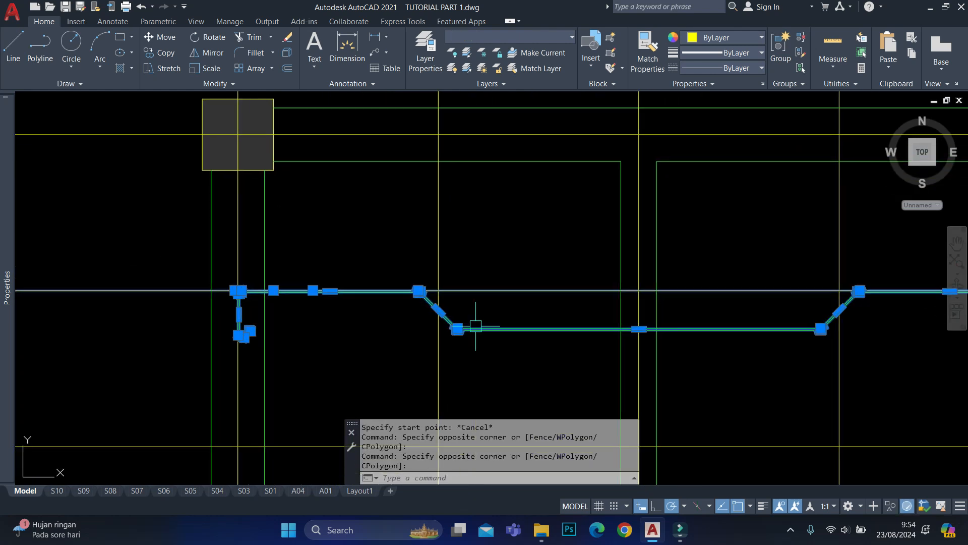
{"action": "left_click", "coordinate": [356, 259]}
{"action": "left_click", "coordinate": [615, 352]}
{"action": "left_click", "coordinate": [103, 305], "text": "shift"}
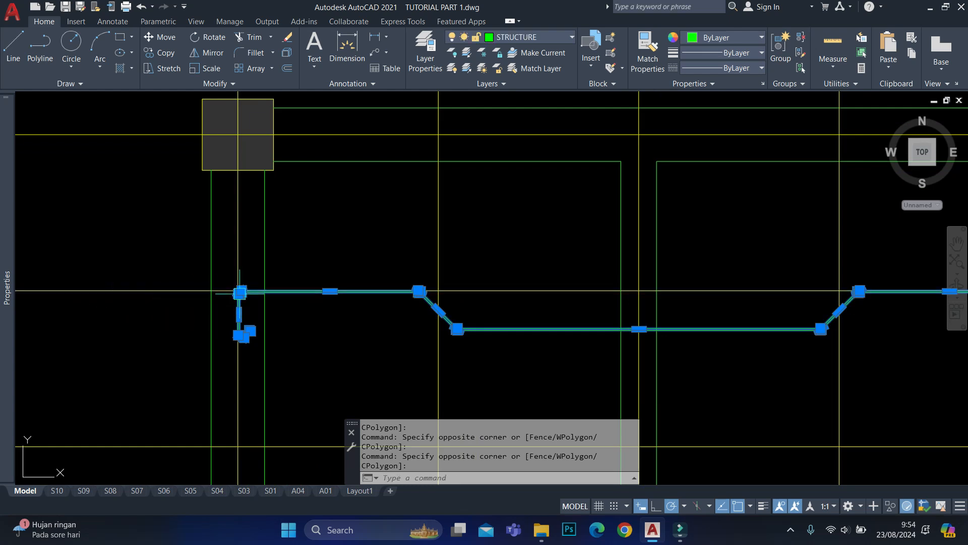
{"action": "type", "text": "ro"}
{"action": "key", "text": "Return"}
{"action": "left_click", "coordinate": [324, 353]}
{"action": "type", "text": "c"}
{"action": "key", "text": "Return"}
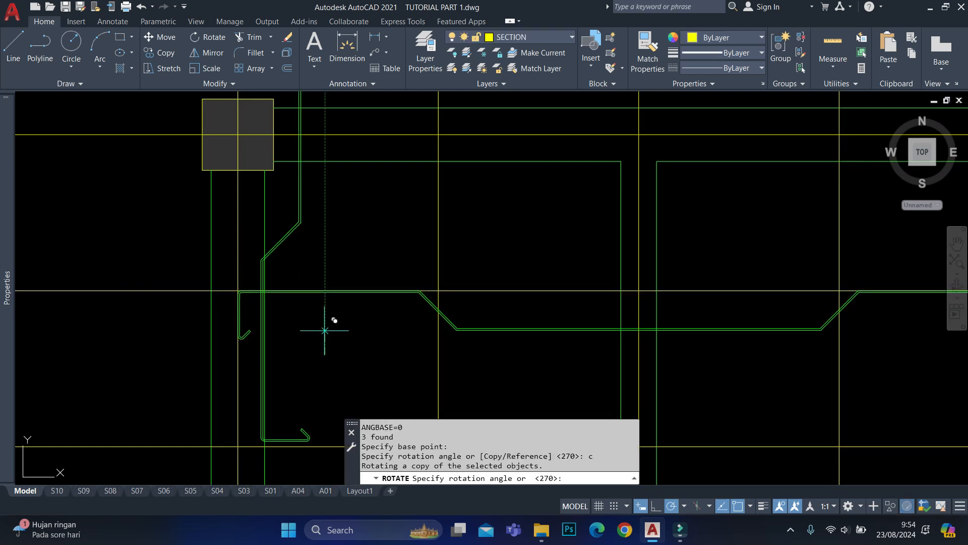
Move the vertical bar so its lower hooked end sits on the second column row's horizontal centreline, beside the first column.
{"action": "middle_click_drag", "start_coordinate": [301, 394], "coordinate": [345, 344]}
{"action": "scroll", "coordinate": [344, 344], "scroll_direction": "up", "scroll_amount": 1}
{"action": "left_click", "coordinate": [376, 359]}
{"action": "left_click", "coordinate": [325, 407]}
{"action": "scroll", "coordinate": [324, 407], "scroll_direction": "down", "scroll_amount": 2}
{"action": "middle_click_drag", "start_coordinate": [338, 281], "coordinate": [339, 318]}
{"action": "type", "text": "m"}
{"action": "key", "text": "Return"}
{"action": "scroll", "coordinate": [314, 448], "scroll_direction": "up", "scroll_amount": 8}
{"action": "scroll", "coordinate": [282, 460], "scroll_direction": "up", "scroll_amount": 2}
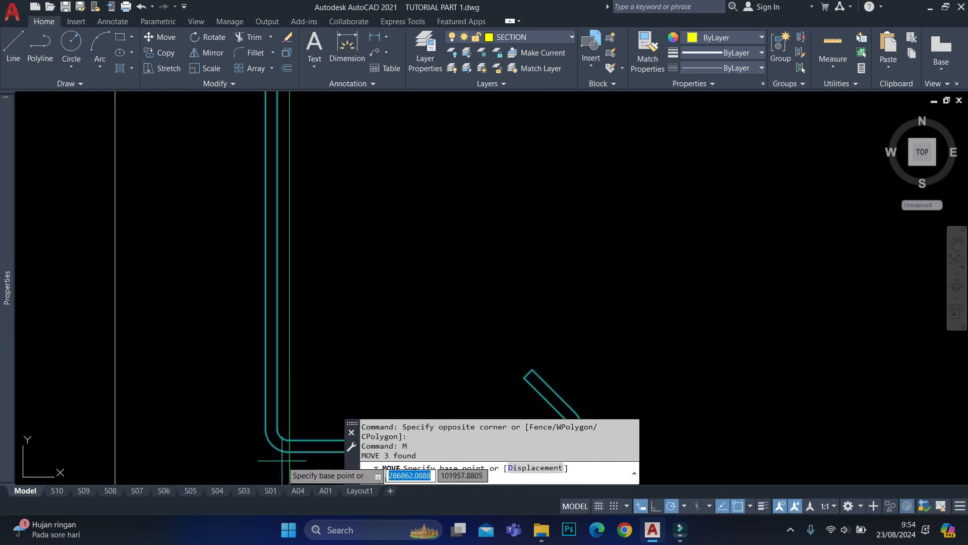
{"action": "scroll", "coordinate": [283, 459], "scroll_direction": "down", "scroll_amount": 8}
{"action": "middle_click_drag", "start_coordinate": [283, 458], "coordinate": [346, 396]}
{"action": "scroll", "coordinate": [385, 360], "scroll_direction": "up", "scroll_amount": 8}
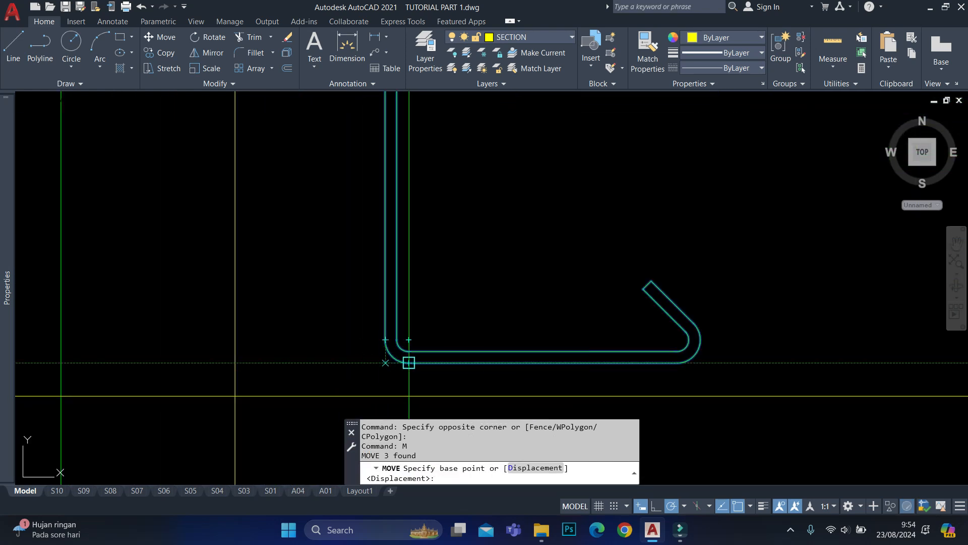
{"action": "left_click", "coordinate": [404, 359]}
{"action": "scroll", "coordinate": [459, 251], "scroll_direction": "down", "scroll_amount": 10}
{"action": "middle_click_drag", "start_coordinate": [501, 264], "coordinate": [518, 256]}
{"action": "scroll", "coordinate": [474, 283], "scroll_direction": "up", "scroll_amount": 6}
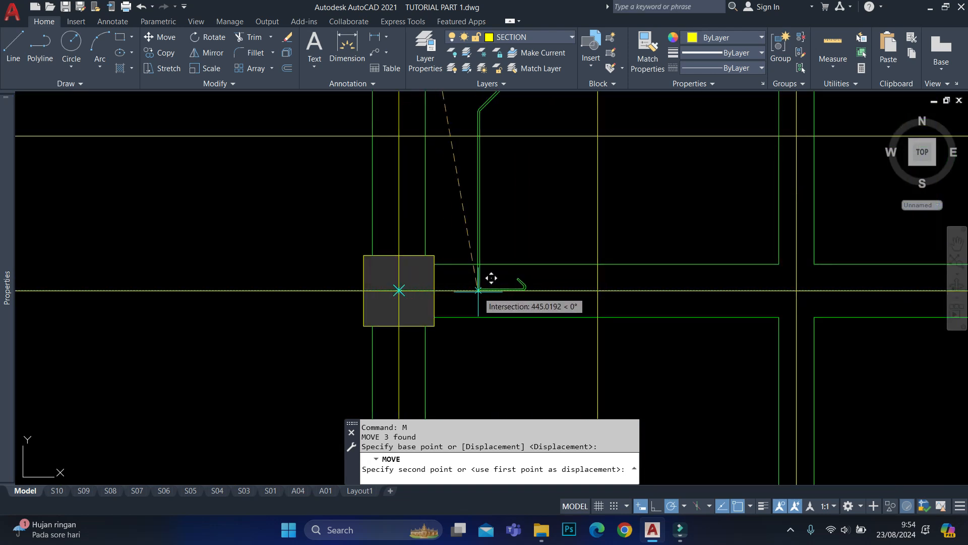
{"action": "left_click", "coordinate": [484, 291]}
Stretch the vertical bar's lower bend down so its midpoint lies on the lower quarter line of the first bay.
{"action": "scroll", "coordinate": [552, 154], "scroll_direction": "down", "scroll_amount": 4}
{"action": "middle_click_drag", "start_coordinate": [557, 145], "coordinate": [495, 305]}
{"action": "left_click", "coordinate": [485, 333]}
{"action": "scroll", "coordinate": [470, 285], "scroll_direction": "up", "scroll_amount": 2}
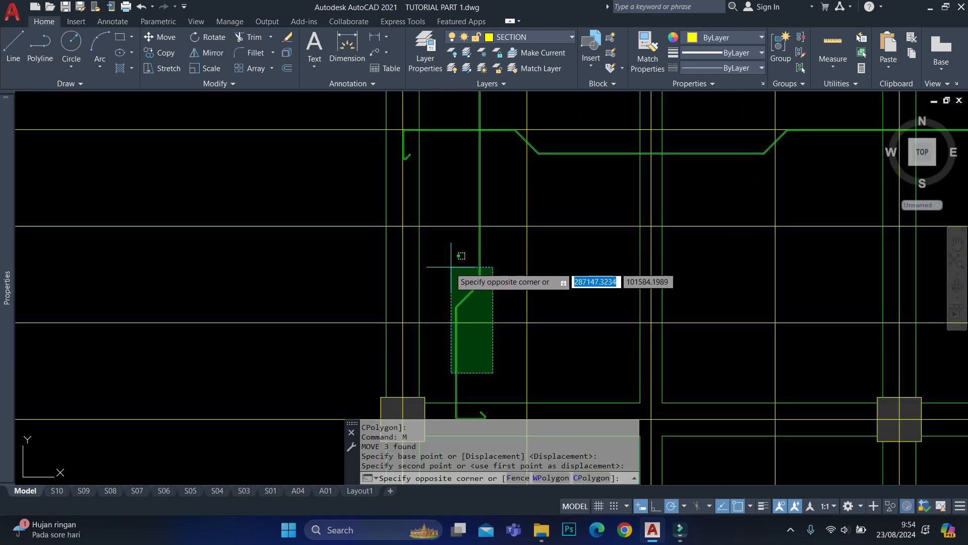
{"action": "left_click", "coordinate": [451, 267]}
{"action": "scroll", "coordinate": [466, 307], "scroll_direction": "up", "scroll_amount": 4}
{"action": "type", "text": "s"}
{"action": "key", "text": "space"}
{"action": "scroll", "coordinate": [470, 282], "scroll_direction": "up", "scroll_amount": 6}
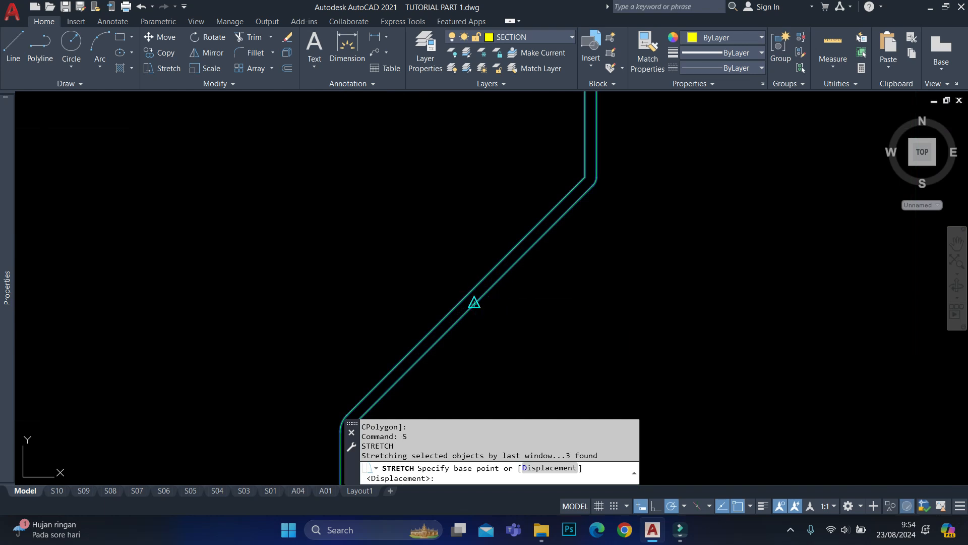
{"action": "left_click", "coordinate": [474, 302]}
{"action": "scroll", "coordinate": [475, 290], "scroll_direction": "down", "scroll_amount": 8}
{"action": "left_click", "coordinate": [469, 334]}
{"action": "scroll", "coordinate": [482, 237], "scroll_direction": "down", "scroll_amount": 5}
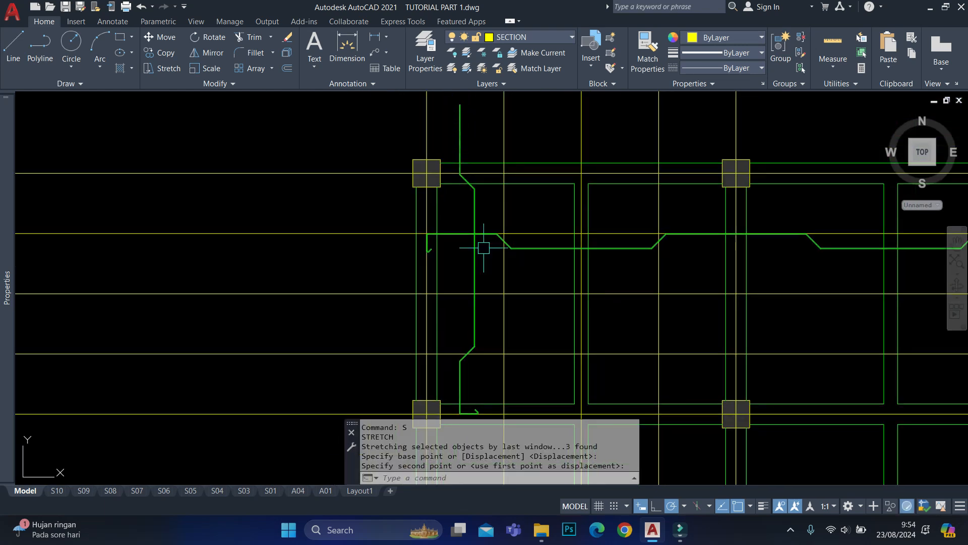
Stretch the vertical bar's upper bend down so its midpoint lies on the upper quarter line of the first bay.
{"action": "left_click", "coordinate": [444, 233]}
{"action": "type", "text": "s"}
{"action": "key", "text": "space"}
{"action": "scroll", "coordinate": [453, 221], "scroll_direction": "up", "scroll_amount": 5}
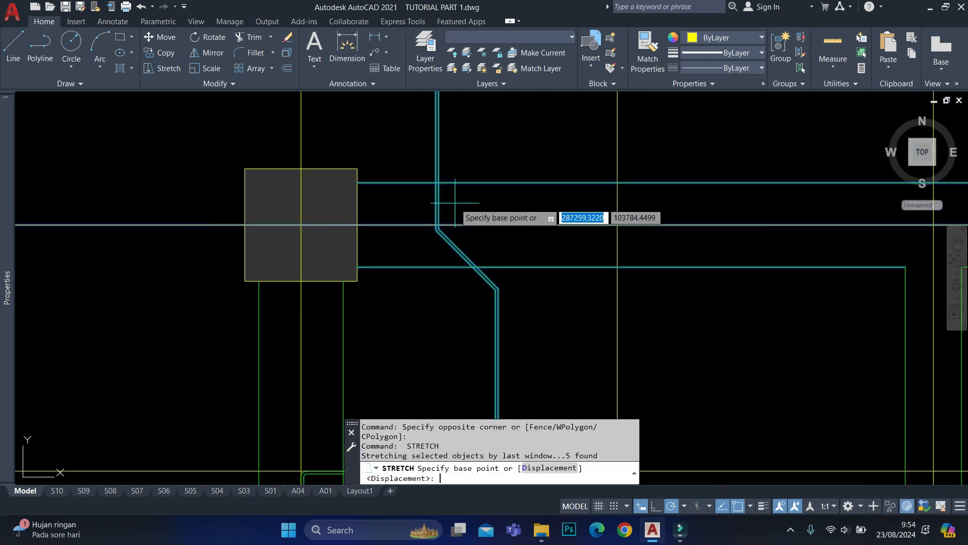
{"action": "left_click", "coordinate": [468, 259]}
{"action": "scroll", "coordinate": [468, 260], "scroll_direction": "down", "scroll_amount": 3}
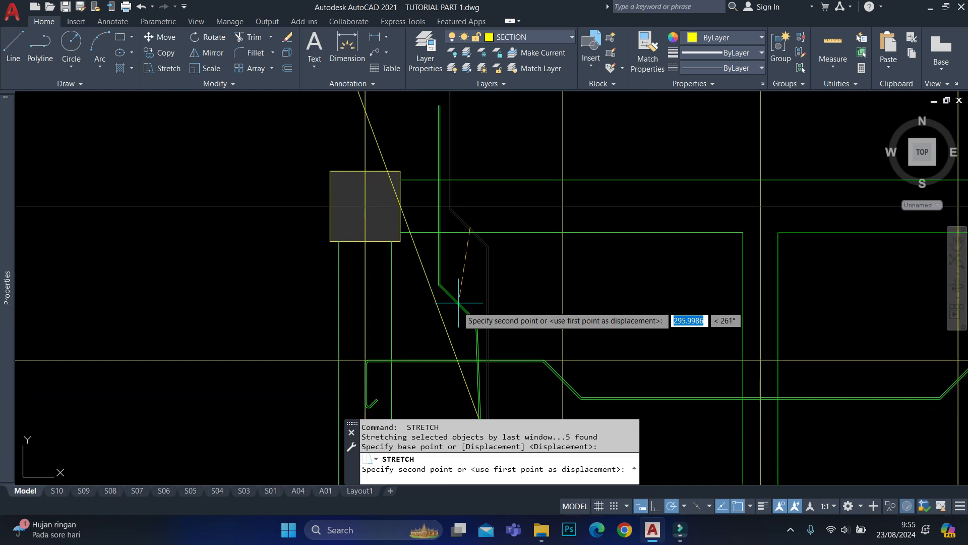
{"action": "scroll", "coordinate": [468, 358], "scroll_direction": "up", "scroll_amount": 2}
{"action": "left_click", "coordinate": [464, 357]}
{"action": "scroll", "coordinate": [473, 231], "scroll_direction": "down", "scroll_amount": 6}
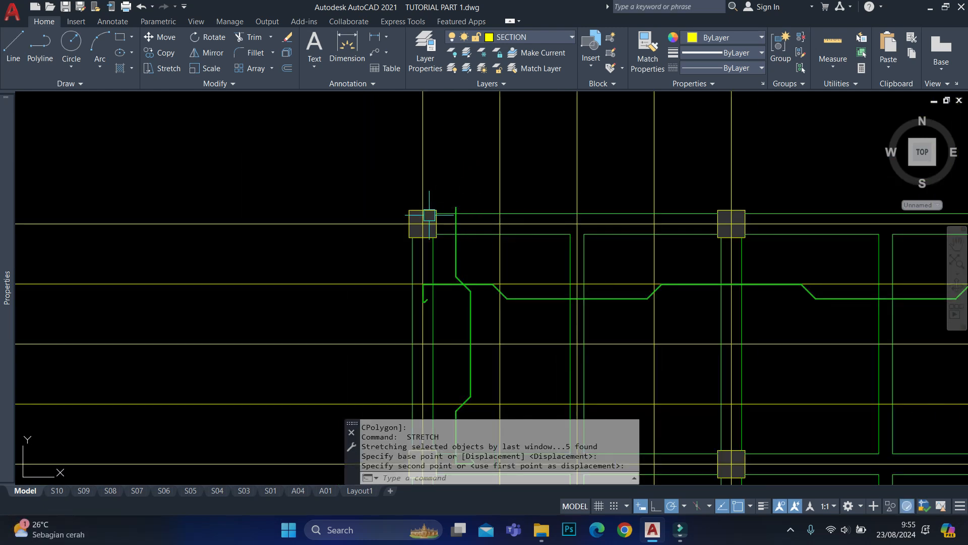
Try to move the first bay's vertical bar down so its hooked end sits beside the first column of the bottom row.
{"action": "scroll", "coordinate": [429, 215], "scroll_direction": "down", "scroll_amount": 4}
{"action": "scroll", "coordinate": [455, 299], "scroll_direction": "up", "scroll_amount": 5}
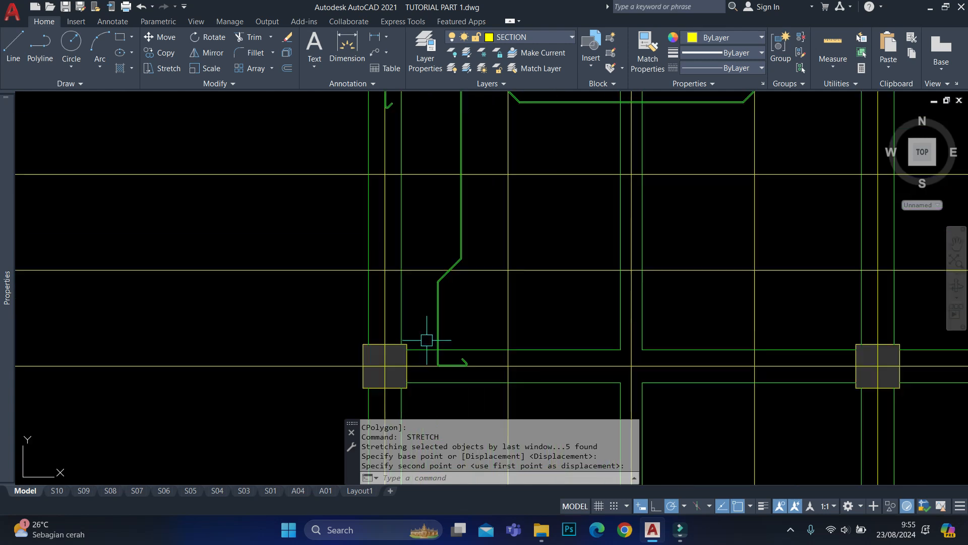
{"action": "left_click", "coordinate": [499, 383]}
{"action": "scroll", "coordinate": [461, 300], "scroll_direction": "down", "scroll_amount": 1}
{"action": "scroll", "coordinate": [459, 340], "scroll_direction": "up", "scroll_amount": 2}
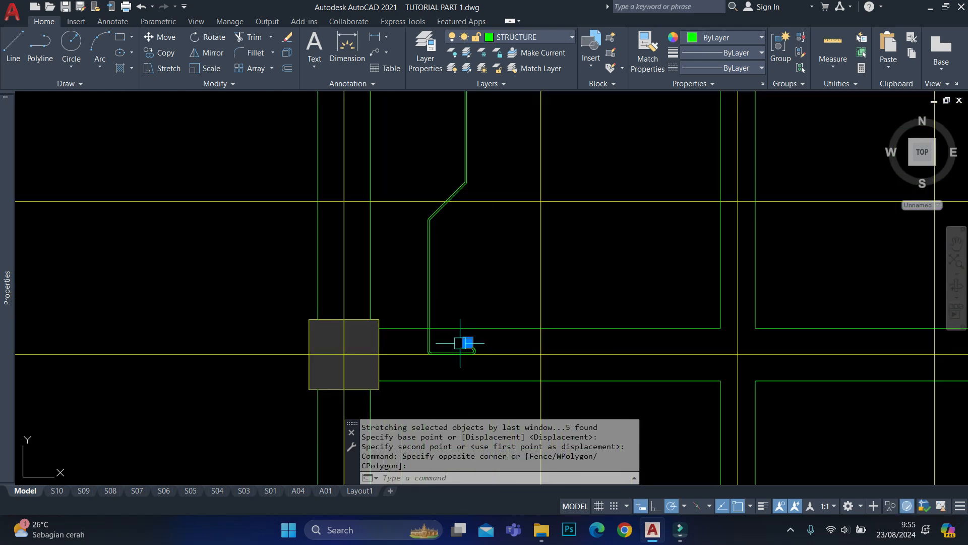
{"action": "left_click", "coordinate": [425, 340]}
{"action": "left_click", "coordinate": [395, 300]}
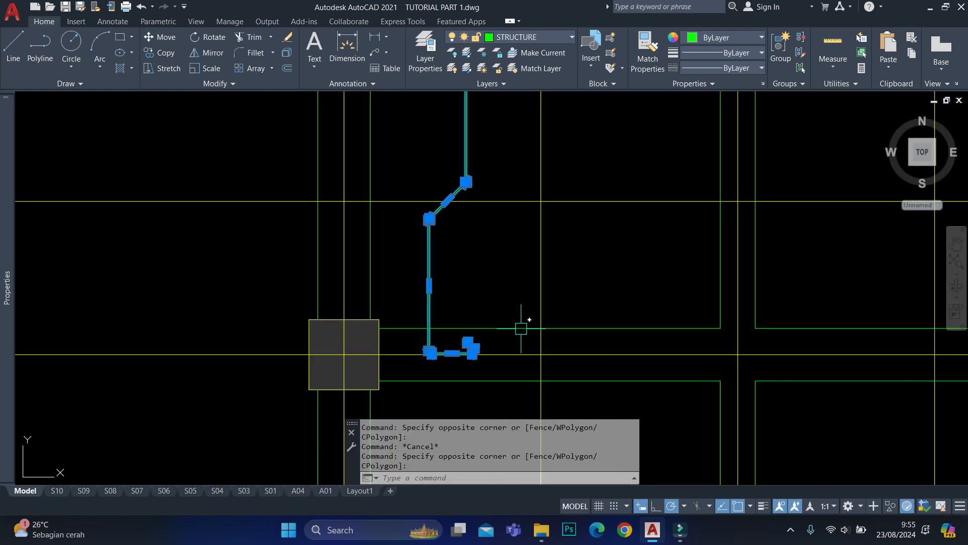
{"action": "scroll", "coordinate": [480, 297], "scroll_direction": "down", "scroll_amount": 1}
{"action": "left_click", "coordinate": [469, 292]}
{"action": "left_click", "coordinate": [430, 276]}
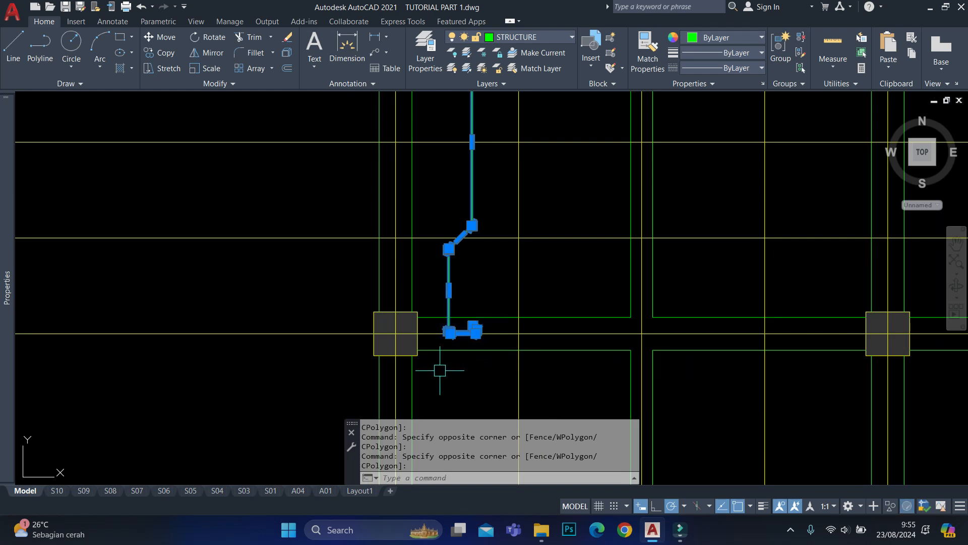
{"action": "scroll", "coordinate": [438, 369], "scroll_direction": "up", "scroll_amount": 2}
{"action": "type", "text": "m"}
{"action": "key", "text": "Return"}
{"action": "left_click", "coordinate": [396, 331]}
{"action": "scroll", "coordinate": [420, 297], "scroll_direction": "down", "scroll_amount": 4}
{"action": "middle_click_drag", "start_coordinate": [421, 295], "coordinate": [441, 284]}
{"action": "scroll", "coordinate": [455, 207], "scroll_direction": "up", "scroll_amount": 2}
{"action": "scroll", "coordinate": [453, 194], "scroll_direction": "down", "scroll_amount": 1}
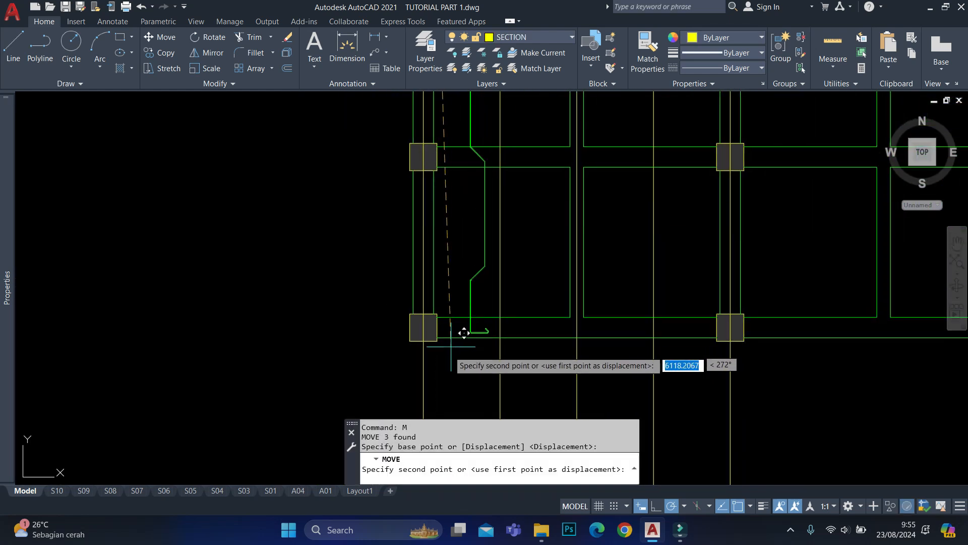
{"action": "left_click", "coordinate": [437, 340]}
{"action": "middle_click_drag", "start_coordinate": [497, 209], "coordinate": [483, 244]}
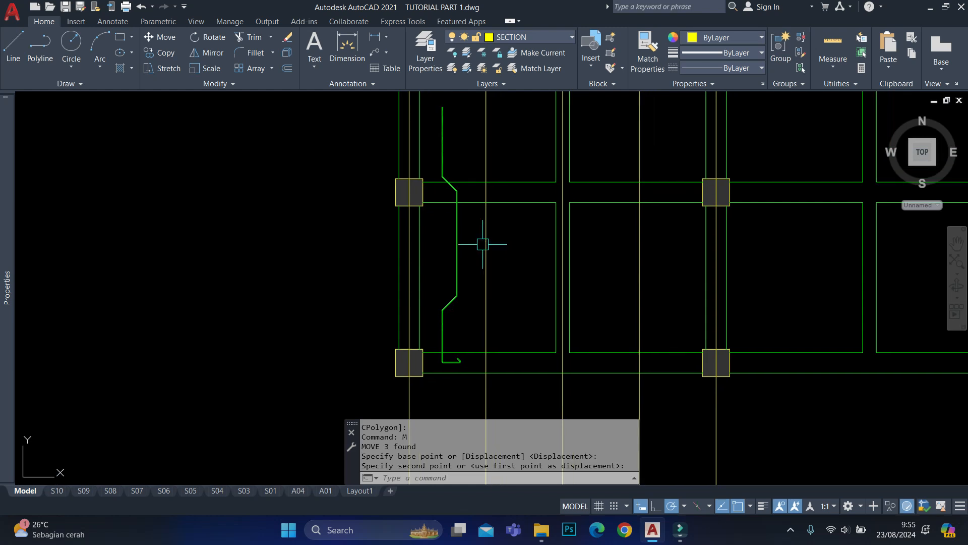
Undo the vertical bar's move to the bottom column row.
{"action": "scroll", "coordinate": [480, 244], "scroll_direction": "down", "scroll_amount": 6}
{"action": "key", "text": "ctrl+z"}
{"action": "key", "text": "ctrl+z"}
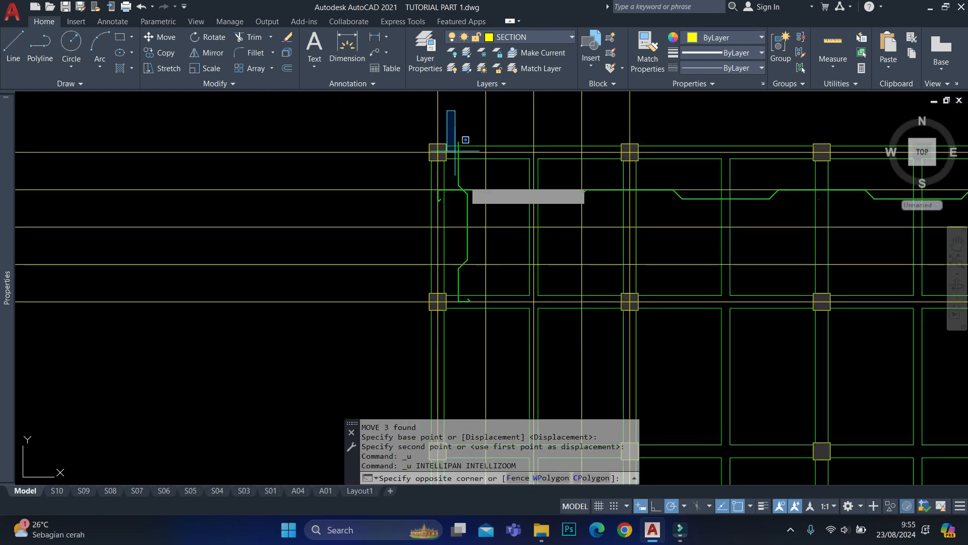
{"action": "key", "text": "Escape"}
Trim the vertical bar at the first bay's horizontal middle line and erase its remaining upper part.
{"action": "scroll", "coordinate": [471, 275], "scroll_direction": "up", "scroll_amount": 2}
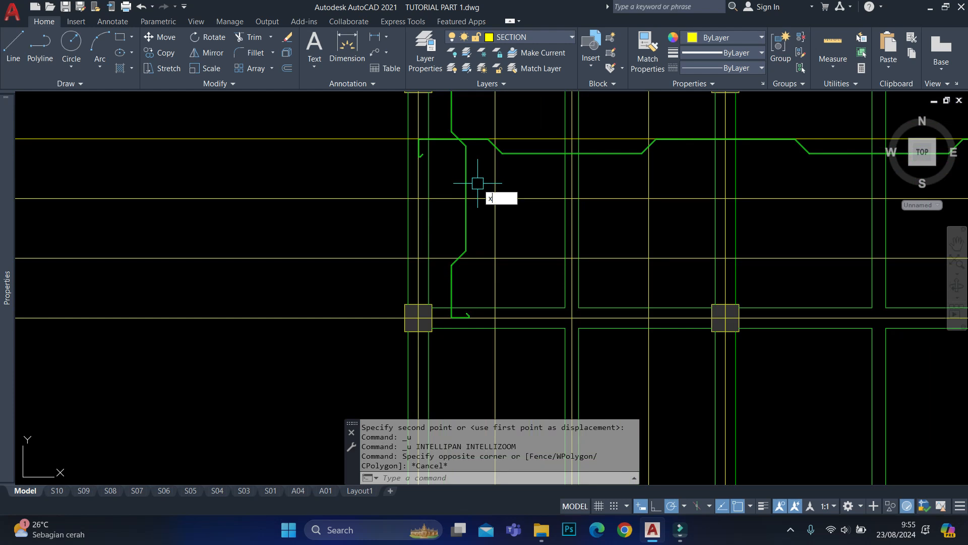
{"action": "key", "text": "Escape"}
{"action": "type", "text": "tr"}
{"action": "key", "text": "Return"}
{"action": "left_click_drag", "start_coordinate": [483, 172], "coordinate": [462, 171]}
{"action": "key", "text": "Escape"}
{"action": "scroll", "coordinate": [468, 134], "scroll_direction": "up", "scroll_amount": 4}
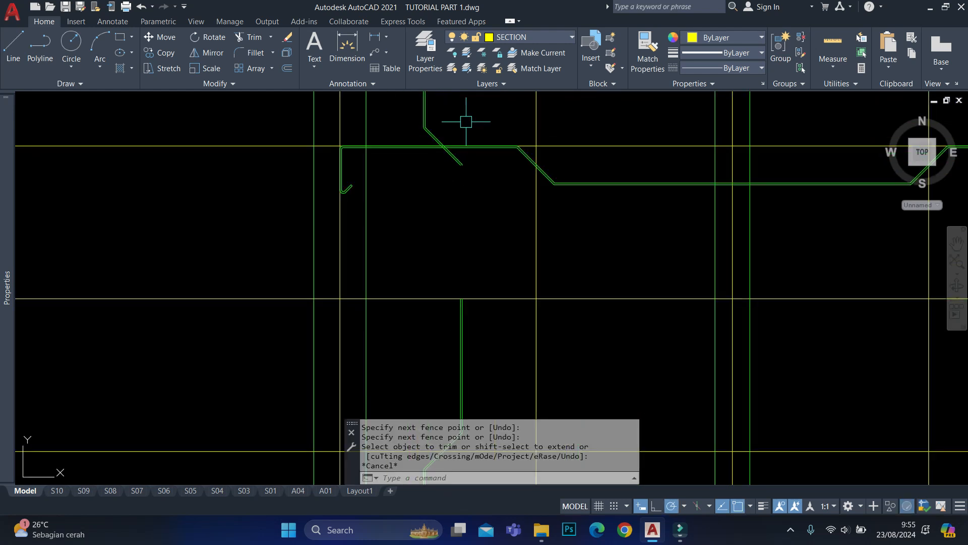
{"action": "type", "text": "e"}
{"action": "key", "text": "Return"}
{"action": "scroll", "coordinate": [501, 159], "scroll_direction": "down", "scroll_amount": 4}
Mirror the remaining hooked lower half about the first bay's horizontal middle line, keeping the source objects.
{"action": "left_click", "coordinate": [449, 165]}
{"action": "left_click", "coordinate": [525, 363]}
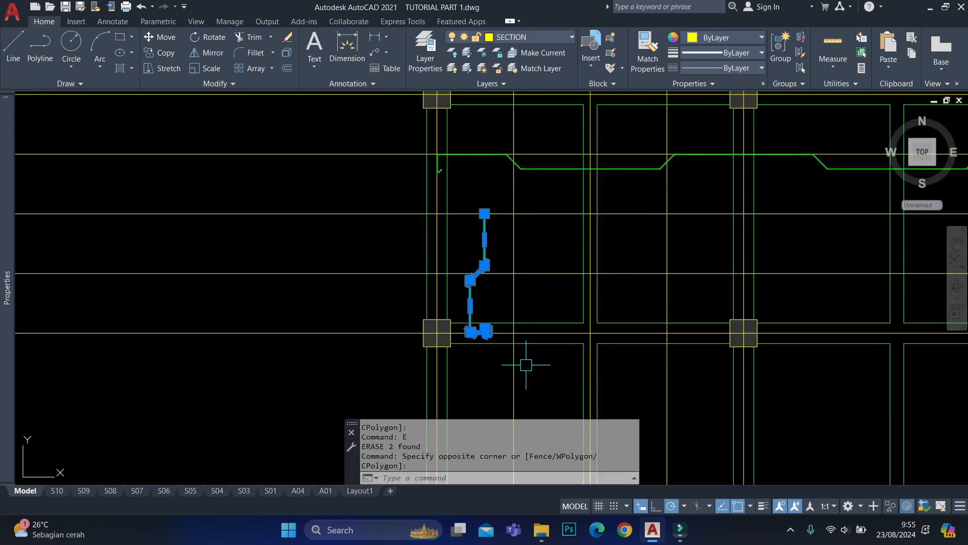
{"action": "scroll", "coordinate": [506, 216], "scroll_direction": "up", "scroll_amount": 2}
{"action": "type", "text": "mi"}
{"action": "key", "text": "Return"}
{"action": "left_click", "coordinate": [506, 216]}
{"action": "left_click", "coordinate": [542, 216]}
{"action": "scroll", "coordinate": [542, 215], "scroll_direction": "down", "scroll_amount": 3}
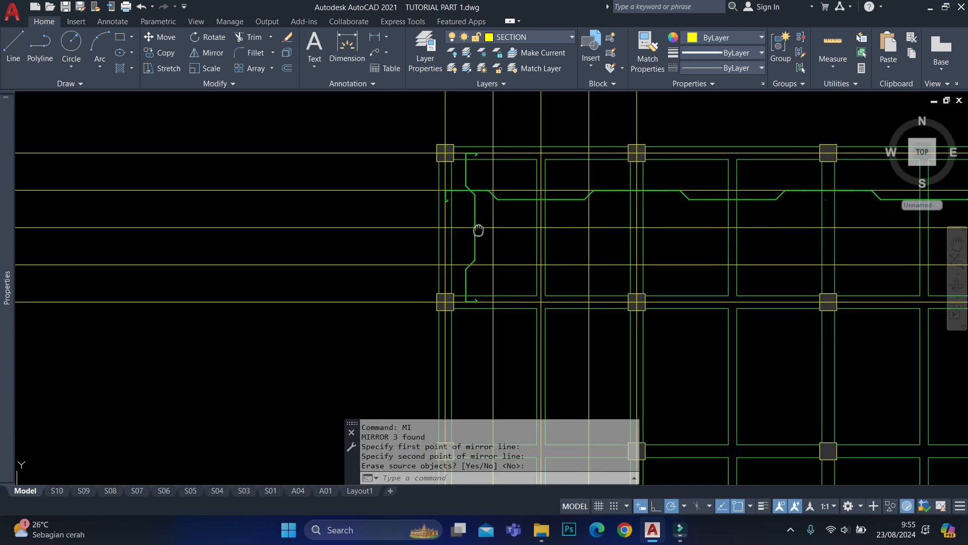
Copy the complete vertical bar downward as a 3-item array, spaced from the first column row to the second.
{"action": "scroll", "coordinate": [454, 158], "scroll_direction": "up", "scroll_amount": 2}
{"action": "scroll", "coordinate": [463, 228], "scroll_direction": "down", "scroll_amount": 3}
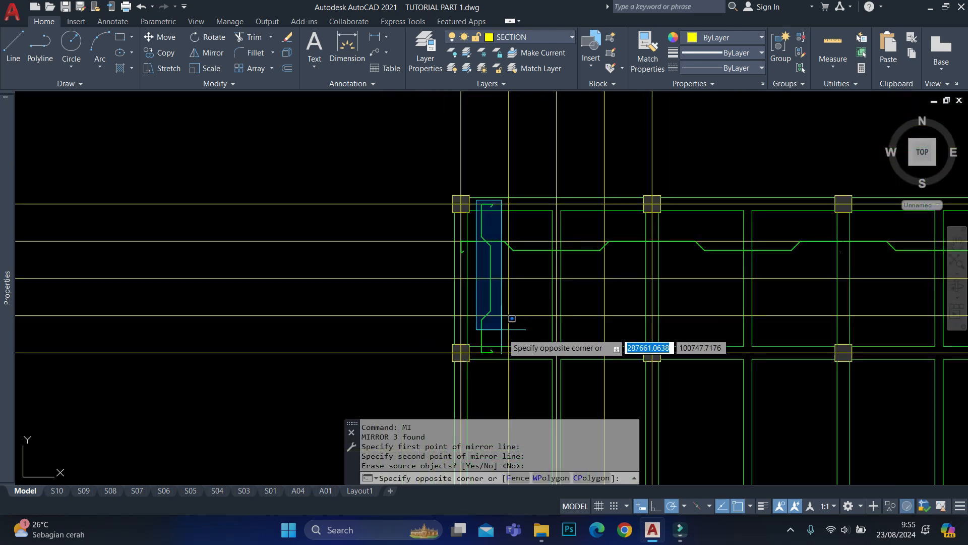
{"action": "left_click", "coordinate": [504, 335]}
{"action": "scroll", "coordinate": [443, 181], "scroll_direction": "up", "scroll_amount": 2}
{"action": "type", "text": "co"}
{"action": "key", "text": "Return"}
{"action": "left_click", "coordinate": [443, 180]}
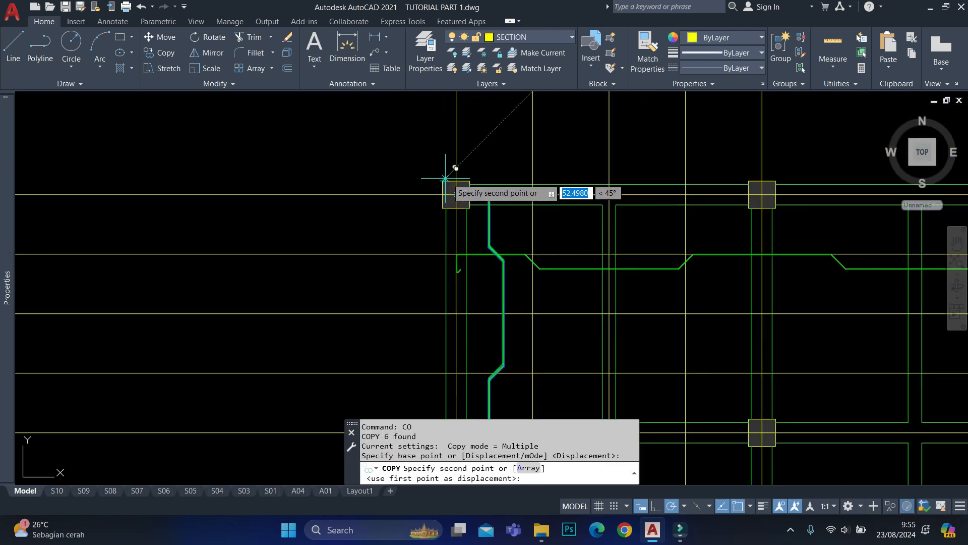
{"action": "scroll", "coordinate": [454, 174], "scroll_direction": "down", "scroll_amount": 3}
{"action": "type", "text": "ar"}
{"action": "key", "text": "Return"}
{"action": "scroll", "coordinate": [450, 268], "scroll_direction": "up", "scroll_amount": 2}
{"action": "type", "text": "3"}
{"action": "key", "text": "Return"}
{"action": "left_click", "coordinate": [450, 268]}
{"action": "scroll", "coordinate": [494, 191], "scroll_direction": "down", "scroll_amount": 3}
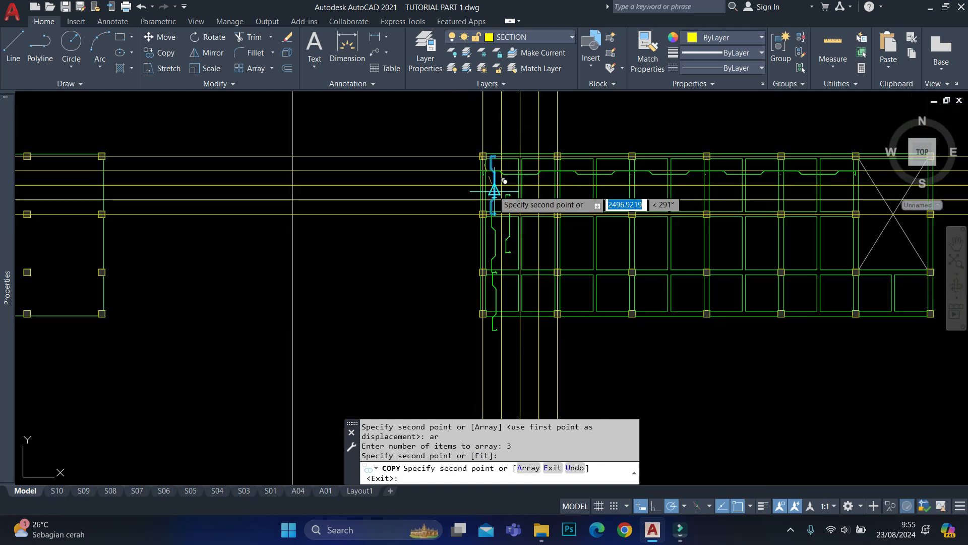
{"action": "key", "text": "Escape"}
Stretch the lowest bar's hooked lower half straight up so its hook lies in the bottom beam, and regenerate the model.
{"action": "scroll", "coordinate": [517, 341], "scroll_direction": "up", "scroll_amount": 5}
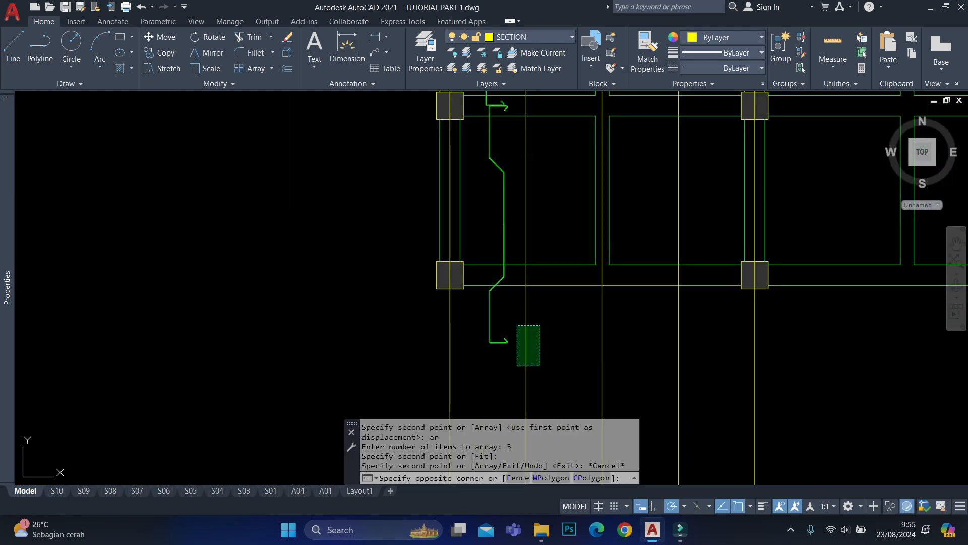
{"action": "left_click", "coordinate": [472, 233]}
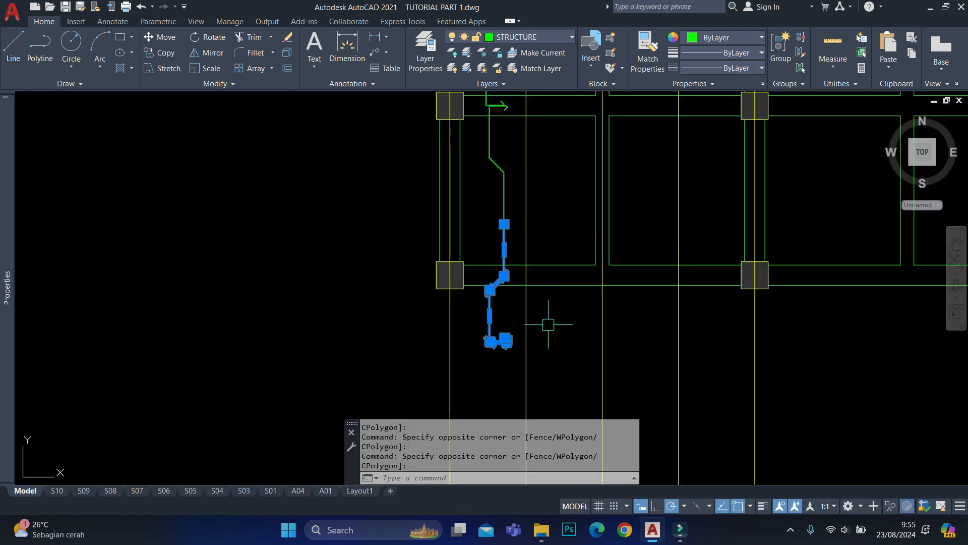
{"action": "scroll", "coordinate": [534, 319], "scroll_direction": "down", "scroll_amount": 3}
{"action": "left_click", "coordinate": [355, 356]}
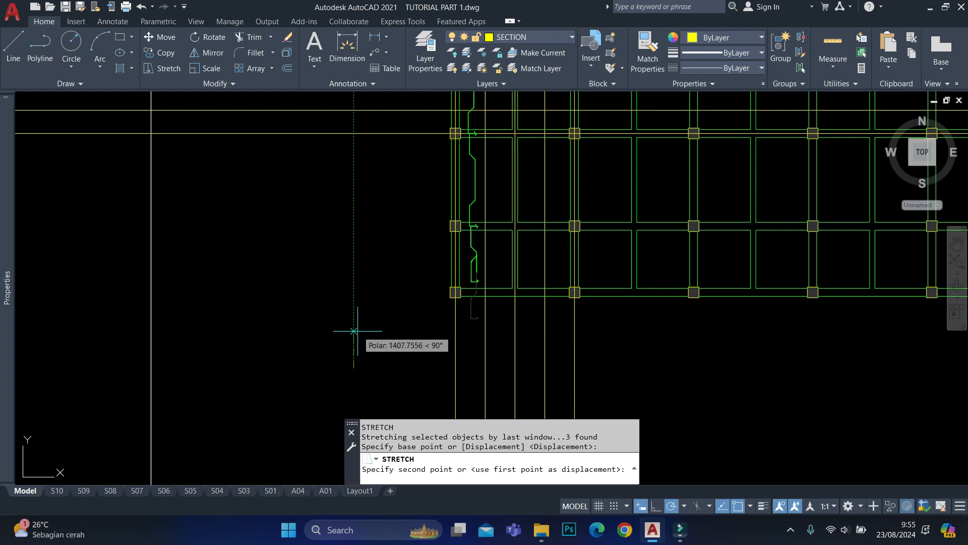
{"action": "scroll", "coordinate": [353, 335], "scroll_direction": "up", "scroll_amount": 2}
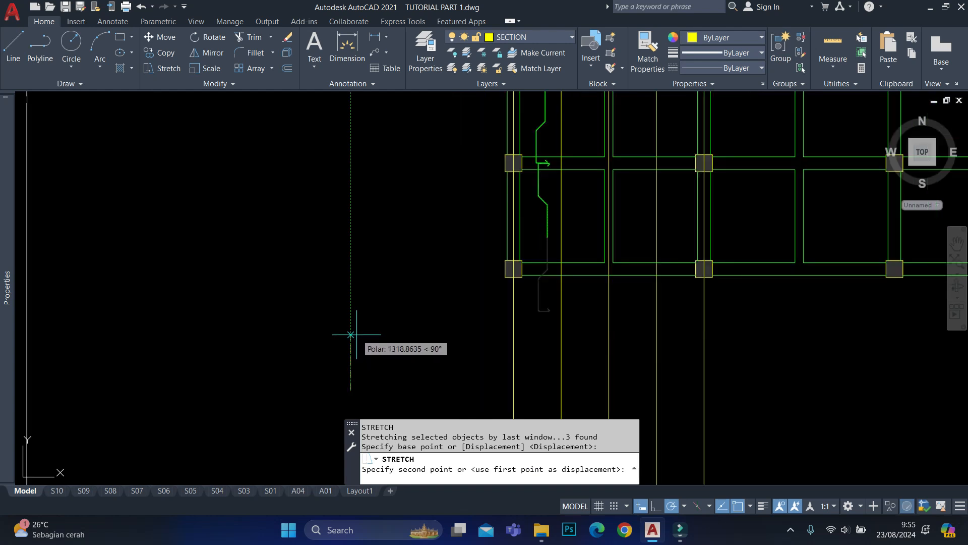
{"action": "left_click", "coordinate": [350, 338]}
{"action": "scroll", "coordinate": [582, 228], "scroll_direction": "up", "scroll_amount": 2}
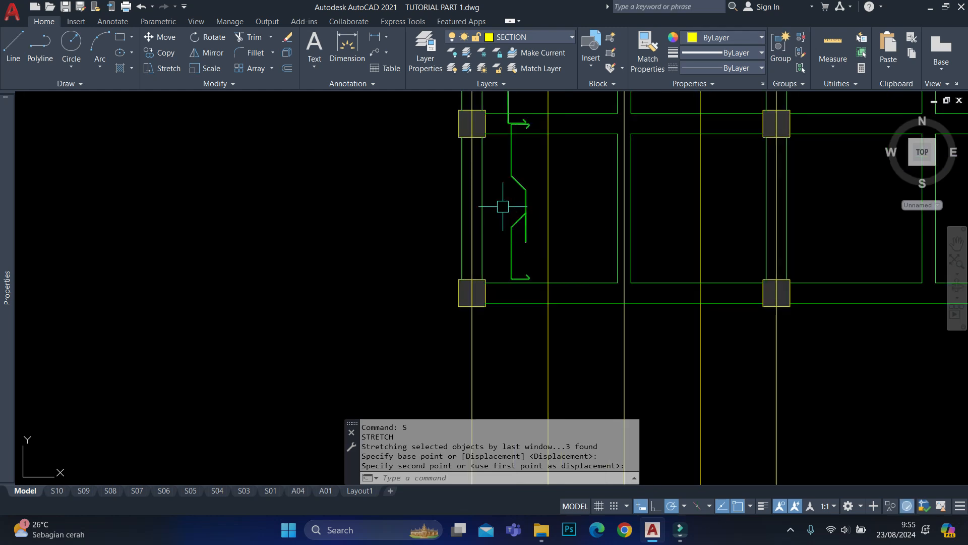
{"action": "scroll", "coordinate": [559, 210], "scroll_direction": "up", "scroll_amount": 2}
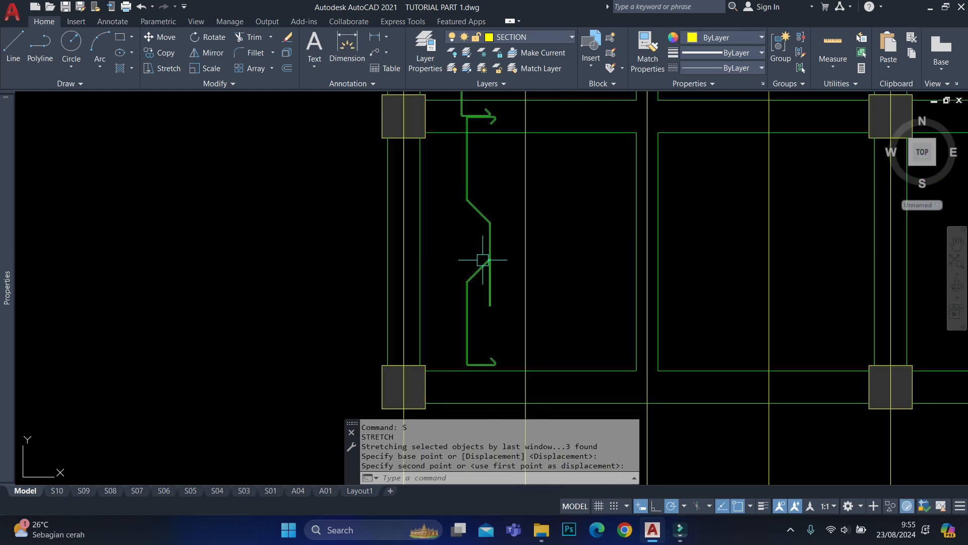
{"action": "type", "text": "e"}
{"action": "key", "text": "Return"}
{"action": "left_click", "coordinate": [483, 196]}
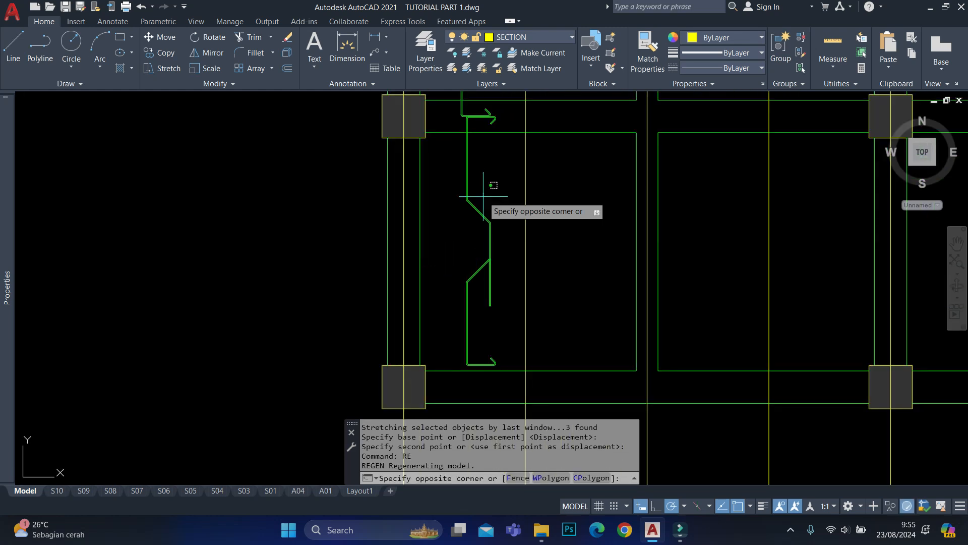
{"action": "key", "text": "Escape"}
{"action": "key", "text": "Escape"}
Trim away both diagonal bends of the vertical bar in the lowest bay.
{"action": "scroll", "coordinate": [489, 203], "scroll_direction": "up", "scroll_amount": 2}
{"action": "type", "text": "tr"}
{"action": "key", "text": "Return"}
{"action": "left_click", "coordinate": [479, 189]}
{"action": "left_click_drag", "start_coordinate": [472, 224], "coordinate": [471, 233]}
{"action": "left_click_drag", "start_coordinate": [470, 299], "coordinate": [476, 333]}
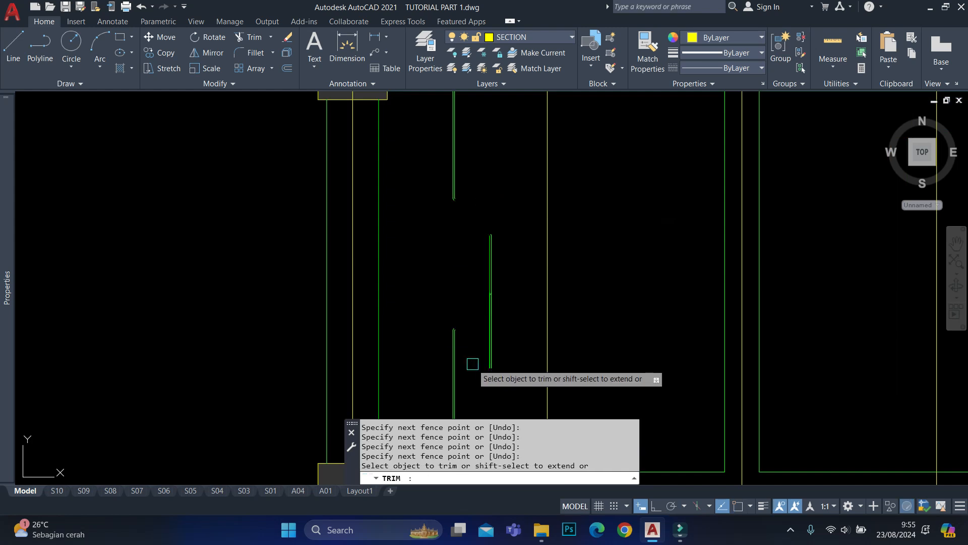
{"action": "key", "text": "Escape"}
Trim the leftover bend arcs off the ends of the lowest bar's lower and upper legs.
{"action": "left_click", "coordinate": [467, 304]}
{"action": "left_click", "coordinate": [441, 334]}
{"action": "scroll", "coordinate": [454, 336], "scroll_direction": "up", "scroll_amount": 7}
{"action": "key", "text": "Escape"}
{"action": "type", "text": "tr"}
{"action": "key", "text": "Return"}
{"action": "left_click", "coordinate": [483, 342]}
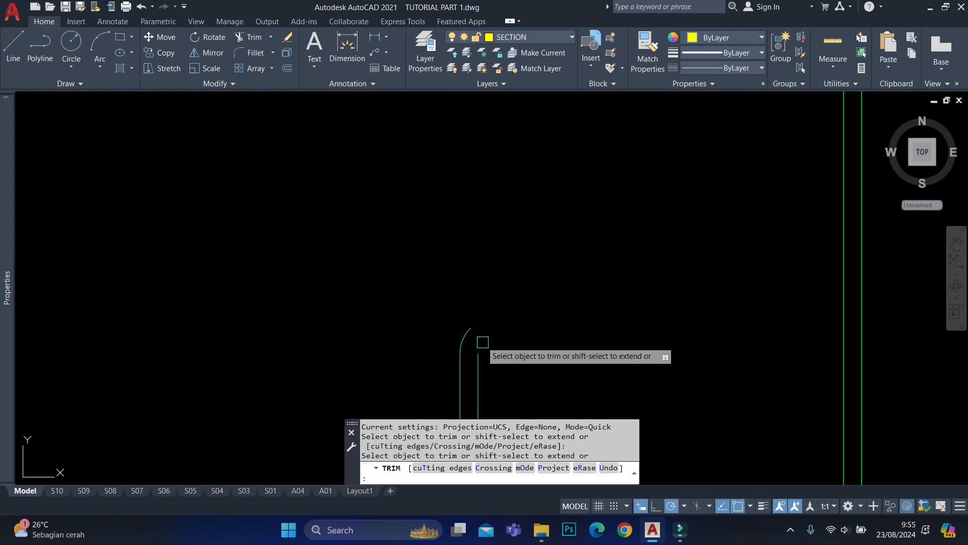
{"action": "left_click", "coordinate": [464, 333]}
{"action": "scroll", "coordinate": [460, 325], "scroll_direction": "down", "scroll_amount": 3}
{"action": "scroll", "coordinate": [477, 141], "scroll_direction": "up", "scroll_amount": 2}
{"action": "left_click_drag", "start_coordinate": [473, 133], "coordinate": [437, 128]}
{"action": "left_click", "coordinate": [460, 122]}
{"action": "scroll", "coordinate": [463, 122], "scroll_direction": "down", "scroll_amount": 2}
Stretch the lowest bar's upper leg down to the end of its lower leg to form one straight bar.
{"action": "key", "text": "Escape"}
{"action": "left_click", "coordinate": [488, 112]}
{"action": "left_click", "coordinate": [447, 129]}
{"action": "type", "text": "s"}
{"action": "key", "text": "Return"}
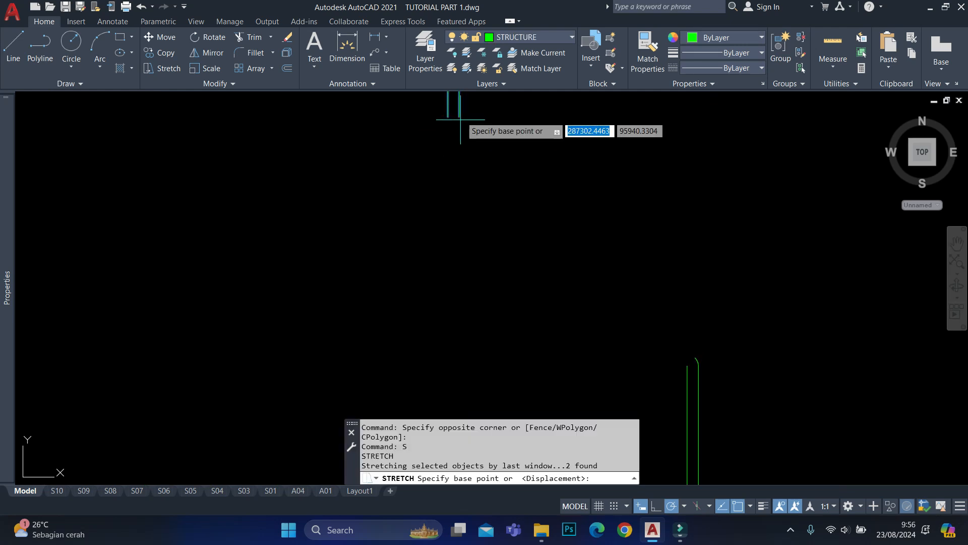
{"action": "left_click", "coordinate": [457, 118]}
{"action": "scroll", "coordinate": [460, 273], "scroll_direction": "down", "scroll_amount": 2}
{"action": "scroll", "coordinate": [459, 335], "scroll_direction": "up", "scroll_amount": 2}
{"action": "left_click", "coordinate": [460, 341]}
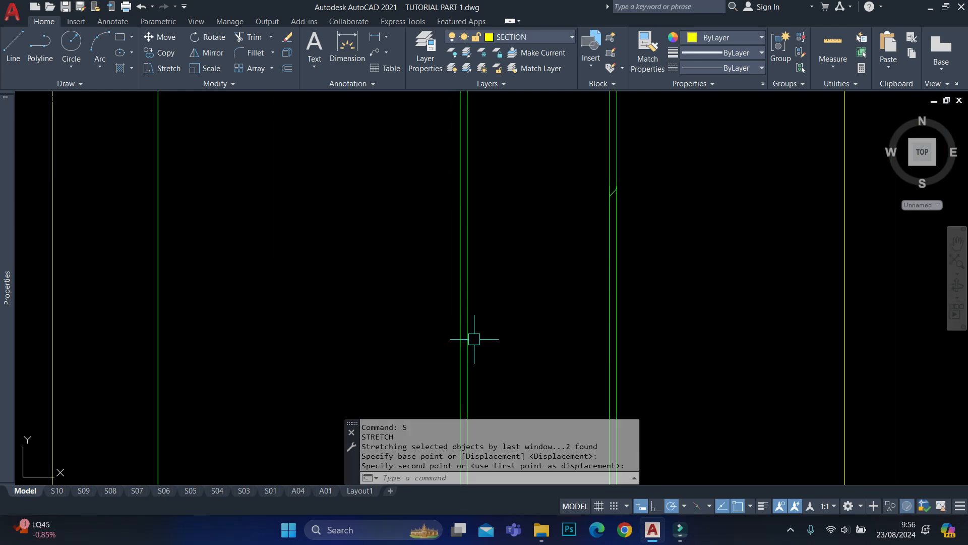
Erase the leftover offset middle segments beside the lowest bay's straight bar.
{"action": "scroll", "coordinate": [475, 323], "scroll_direction": "down", "scroll_amount": 2}
{"action": "left_click", "coordinate": [498, 146]}
{"action": "scroll", "coordinate": [548, 168], "scroll_direction": "down", "scroll_amount": 3}
{"action": "left_click", "coordinate": [558, 296]}
{"action": "type", "text": "e"}
{"action": "key", "text": "Return"}
Move the lowest bay's straight bar sideways so its legs align with the bar above at the third column row.
{"action": "middle_click_drag", "start_coordinate": [559, 158], "coordinate": [543, 233]}
{"action": "left_click", "coordinate": [536, 215]}
{"action": "left_click", "coordinate": [495, 225]}
{"action": "left_click", "coordinate": [530, 296]}
{"action": "left_click", "coordinate": [488, 329]}
{"action": "scroll", "coordinate": [514, 180], "scroll_direction": "up", "scroll_amount": 5}
{"action": "middle_click_drag", "start_coordinate": [514, 180], "coordinate": [473, 270]}
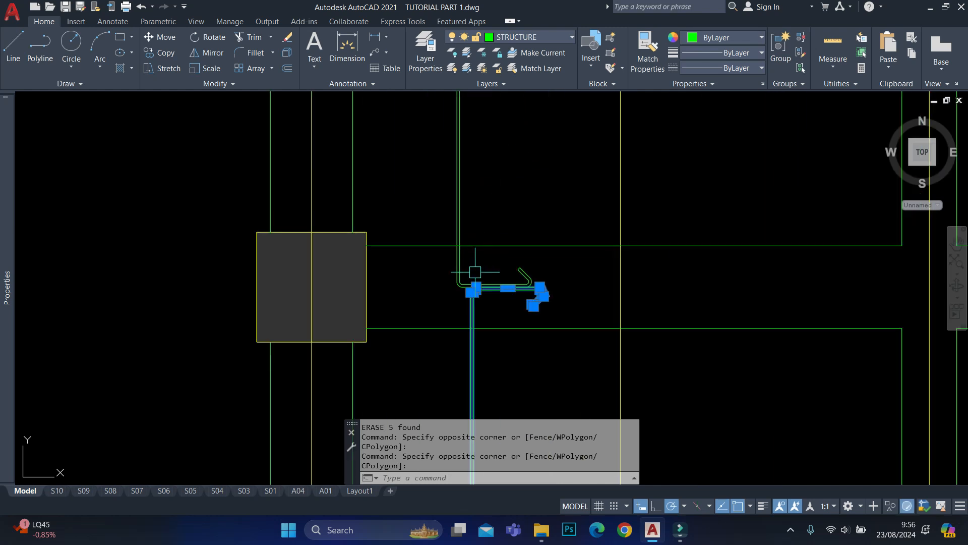
{"action": "scroll", "coordinate": [477, 275], "scroll_direction": "up", "scroll_amount": 8}
{"action": "type", "text": "m"}
{"action": "middle_click_drag", "start_coordinate": [463, 325], "coordinate": [487, 266]}
{"action": "key", "text": "Return"}
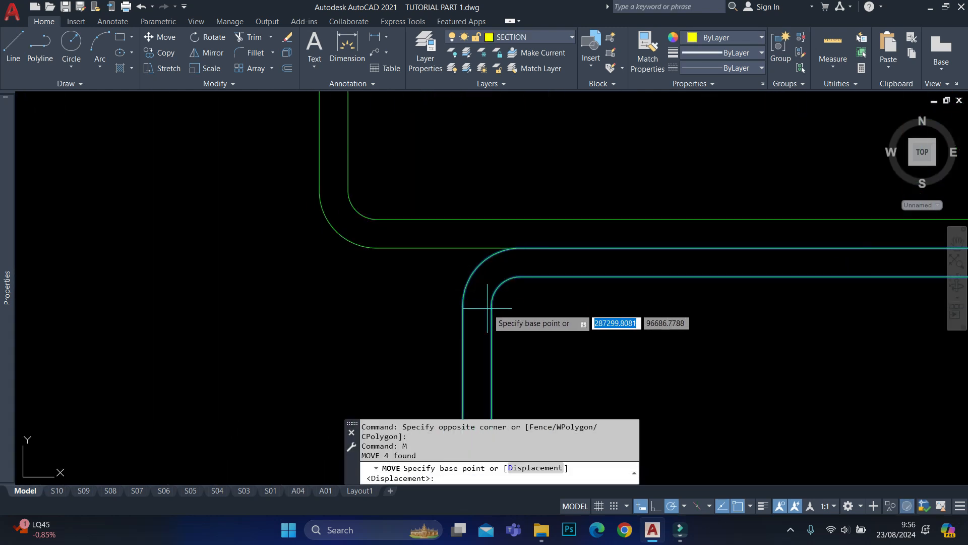
{"action": "left_click", "coordinate": [492, 305]}
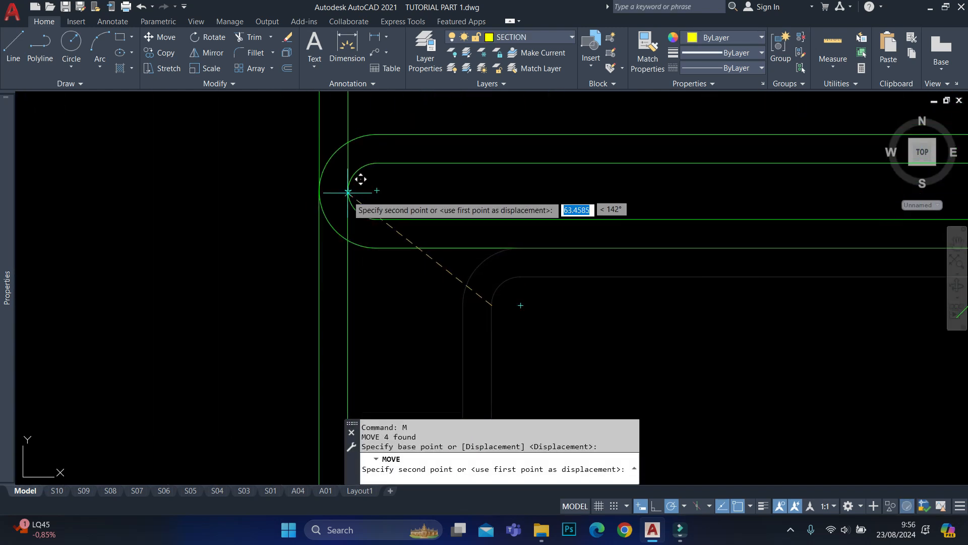
{"action": "left_click", "coordinate": [350, 304]}
Trim the inner and outer corner arcs at the upper end of the lowest bay's bar.
{"action": "type", "text": "tr"}
{"action": "key", "text": "Return"}
{"action": "left_click", "coordinate": [350, 292]}
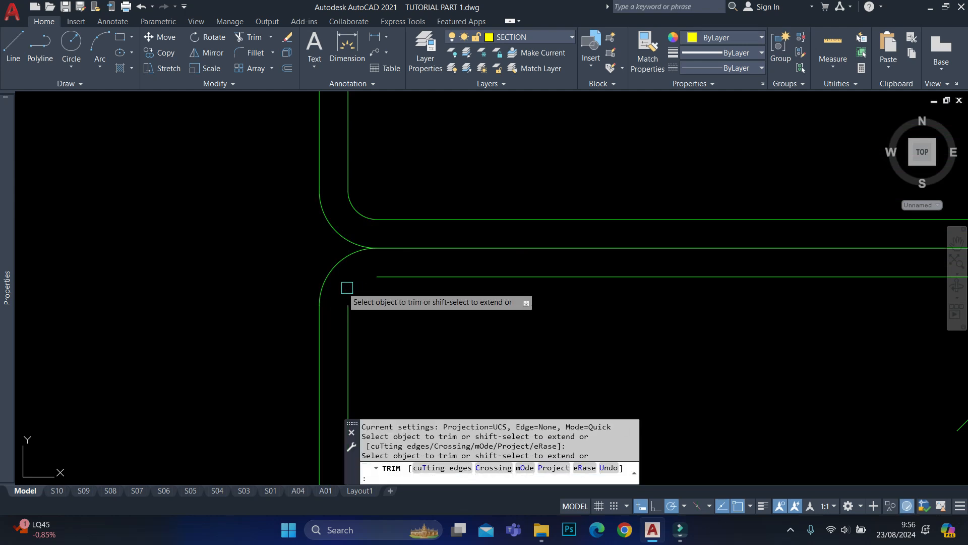
{"action": "left_click", "coordinate": [328, 286]}
{"action": "key", "text": "Escape"}
Erase both bars' horizontal hook pieces where they meet at the third column row.
{"action": "left_click", "coordinate": [348, 218]}
{"action": "scroll", "coordinate": [353, 223], "scroll_direction": "down", "scroll_amount": 6}
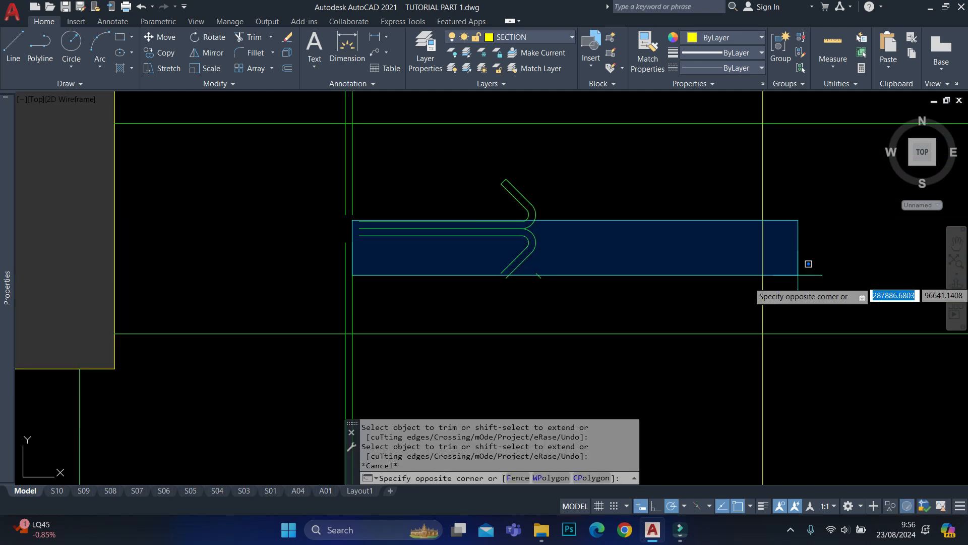
{"action": "left_click", "coordinate": [802, 304]}
{"action": "left_click", "coordinate": [612, 162]}
{"action": "left_click", "coordinate": [490, 247]}
{"action": "type", "text": "e"}
{"action": "key", "text": "space"}
{"action": "scroll", "coordinate": [364, 241], "scroll_direction": "up", "scroll_amount": 4}
{"action": "left_click", "coordinate": [392, 167]}
{"action": "left_click", "coordinate": [231, 193]}
{"action": "type", "text": "s"}
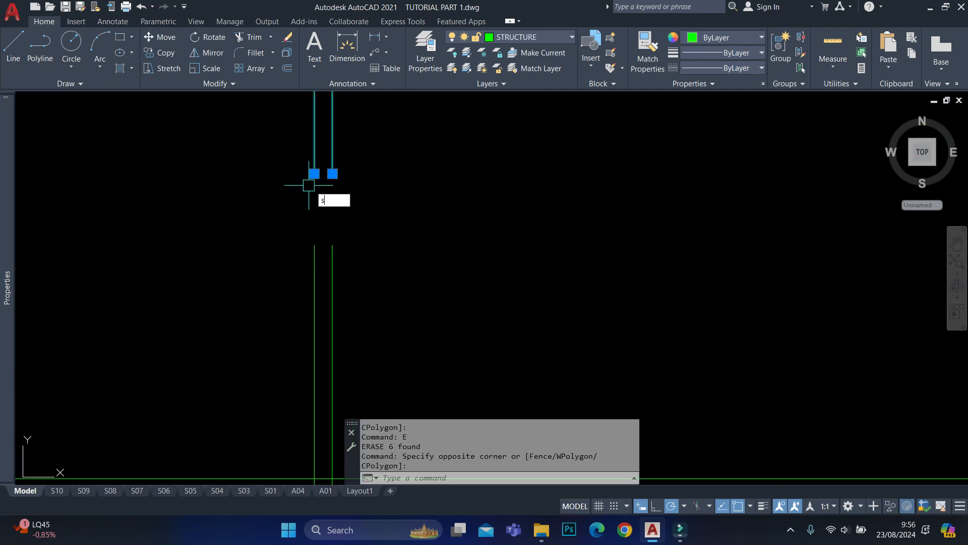
{"action": "key", "text": "space"}
{"action": "left_click", "coordinate": [341, 159]}
{"action": "key", "text": "Escape"}
Stretch the second bay's bar legs down to the upper ends of the lowest bay's bar, closing the gap.
{"action": "left_click", "coordinate": [375, 150]}
{"action": "left_click", "coordinate": [283, 184]}
{"action": "type", "text": "s"}
{"action": "key", "text": "space"}
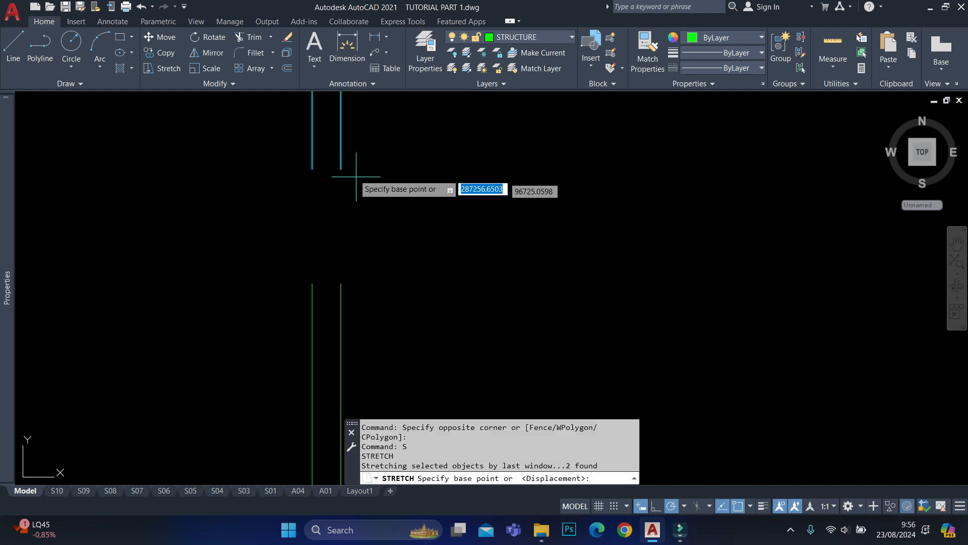
{"action": "left_click", "coordinate": [341, 169]}
{"action": "left_click", "coordinate": [341, 284]}
Move the top bay's bent vertical bar sideways so its legs align with the bar below at the second column row.
{"action": "scroll", "coordinate": [508, 210], "scroll_direction": "down", "scroll_amount": 12}
{"action": "middle_click_drag", "start_coordinate": [507, 186], "coordinate": [461, 301]}
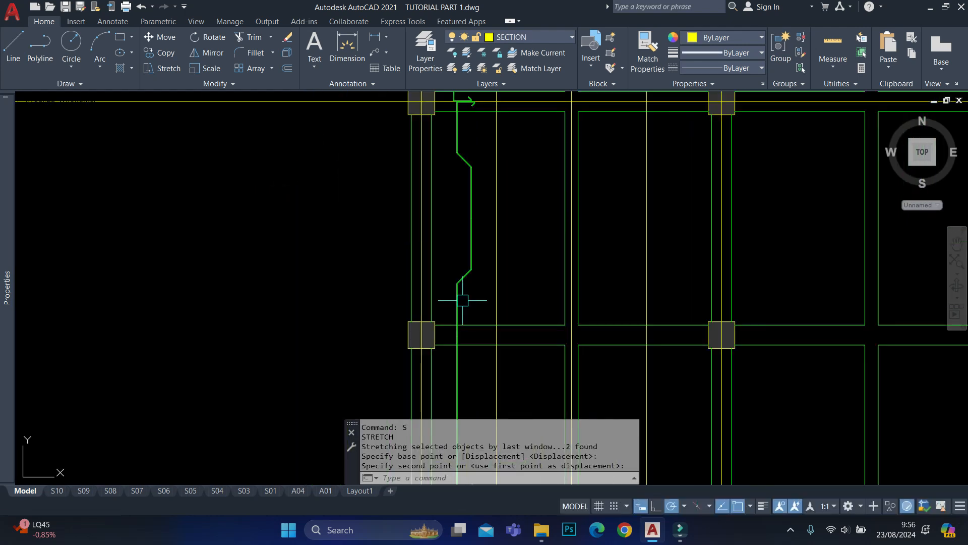
{"action": "middle_click_drag", "start_coordinate": [482, 225], "coordinate": [465, 285]}
{"action": "middle_click_drag", "start_coordinate": [450, 146], "coordinate": [447, 218]}
{"action": "scroll", "coordinate": [447, 219], "scroll_direction": "up", "scroll_amount": 4}
{"action": "middle_click_drag", "start_coordinate": [458, 169], "coordinate": [454, 271]}
{"action": "left_click", "coordinate": [454, 271]}
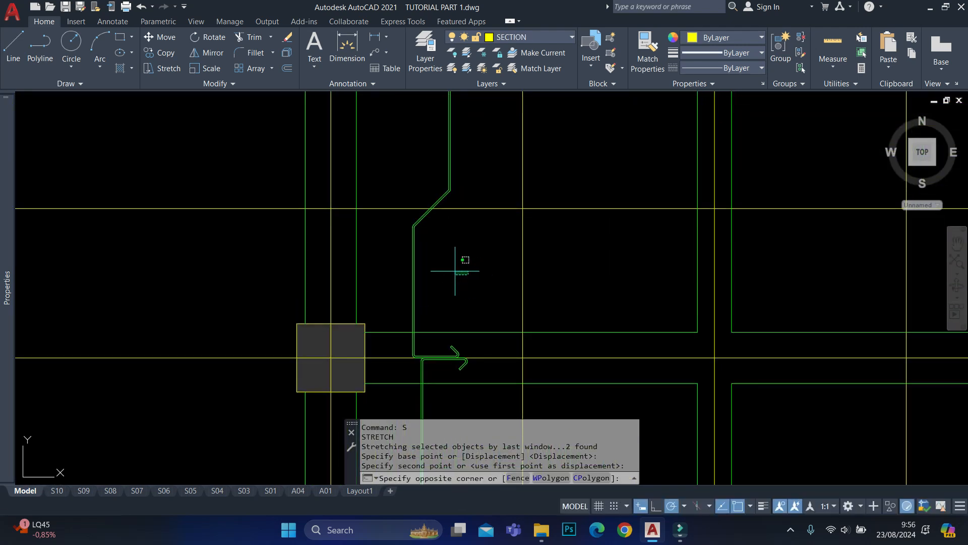
{"action": "left_click", "coordinate": [390, 267]}
{"action": "scroll", "coordinate": [433, 210], "scroll_direction": "down", "scroll_amount": 4}
{"action": "middle_click_drag", "start_coordinate": [442, 192], "coordinate": [443, 286]}
{"action": "scroll", "coordinate": [447, 238], "scroll_direction": "up", "scroll_amount": 2}
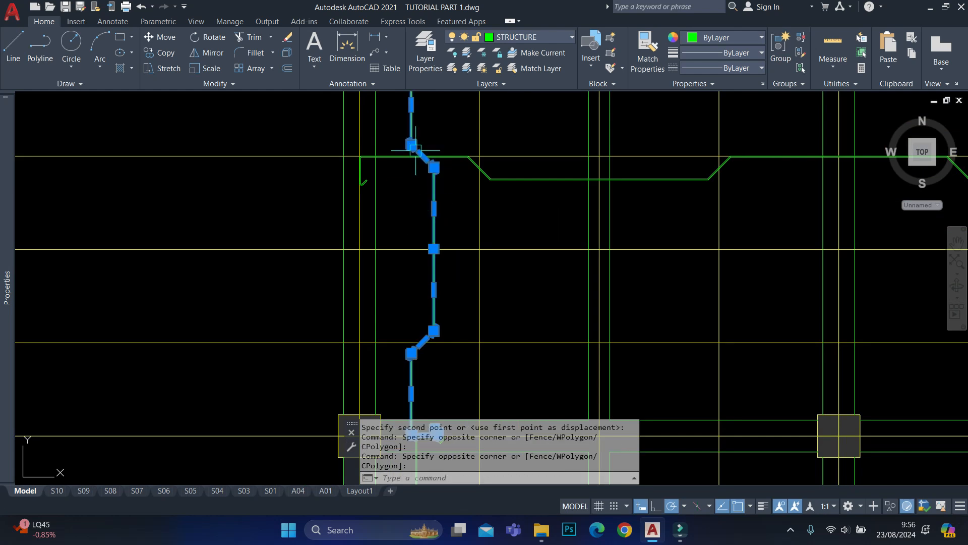
{"action": "scroll", "coordinate": [422, 121], "scroll_direction": "down", "scroll_amount": 2}
{"action": "middle_click_drag", "start_coordinate": [423, 132], "coordinate": [418, 228]}
{"action": "scroll", "coordinate": [404, 183], "scroll_direction": "up", "scroll_amount": 4}
{"action": "left_click", "coordinate": [402, 135]}
{"action": "scroll", "coordinate": [489, 133], "scroll_direction": "down", "scroll_amount": 6}
{"action": "left_click", "coordinate": [503, 103]}
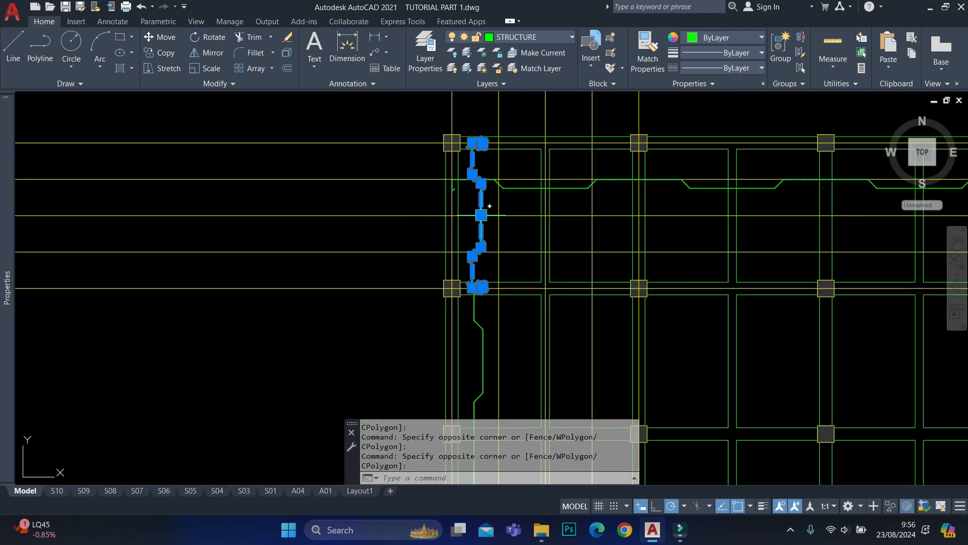
{"action": "scroll", "coordinate": [488, 300], "scroll_direction": "up", "scroll_amount": 5}
{"action": "type", "text": "m"}
{"action": "key", "text": "Return"}
{"action": "scroll", "coordinate": [253, 223], "scroll_direction": "up", "scroll_amount": 2}
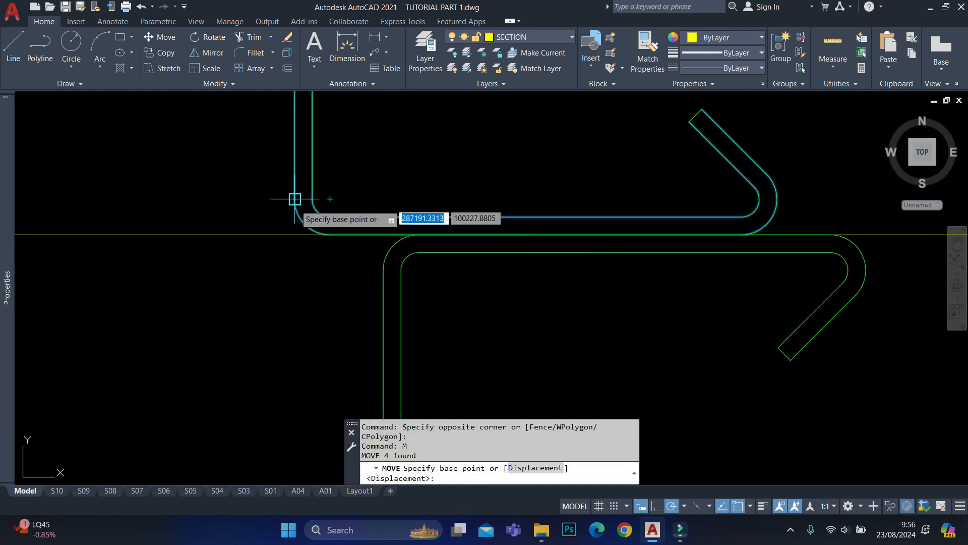
{"action": "left_click", "coordinate": [295, 305]}
{"action": "left_click", "coordinate": [380, 304]}
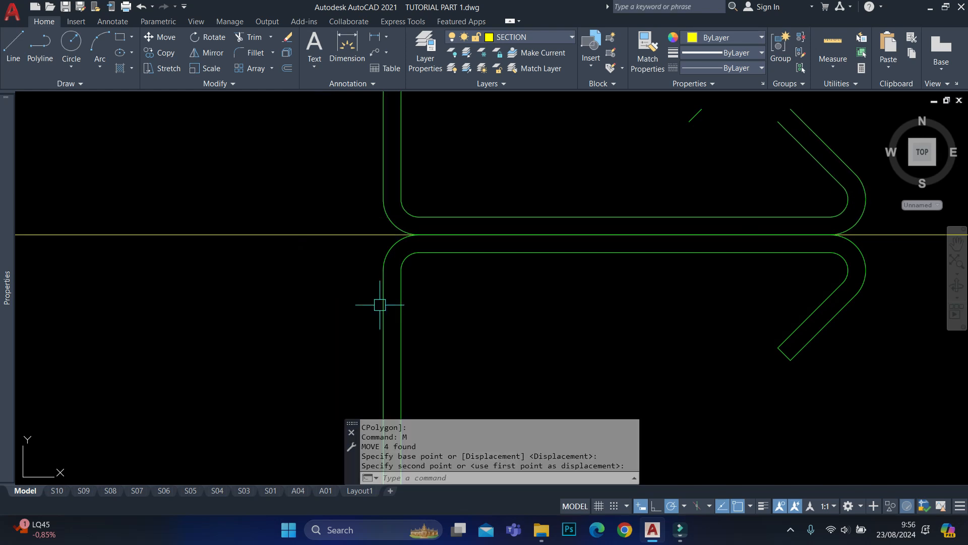
Trim away both bars' horizontal hook pieces and corner arcs where they meet at the second column row.
{"action": "type", "text": "tr"}
{"action": "key", "text": "Return"}
{"action": "left_click", "coordinate": [427, 197]}
{"action": "left_click", "coordinate": [427, 276]}
{"action": "left_click", "coordinate": [412, 226]}
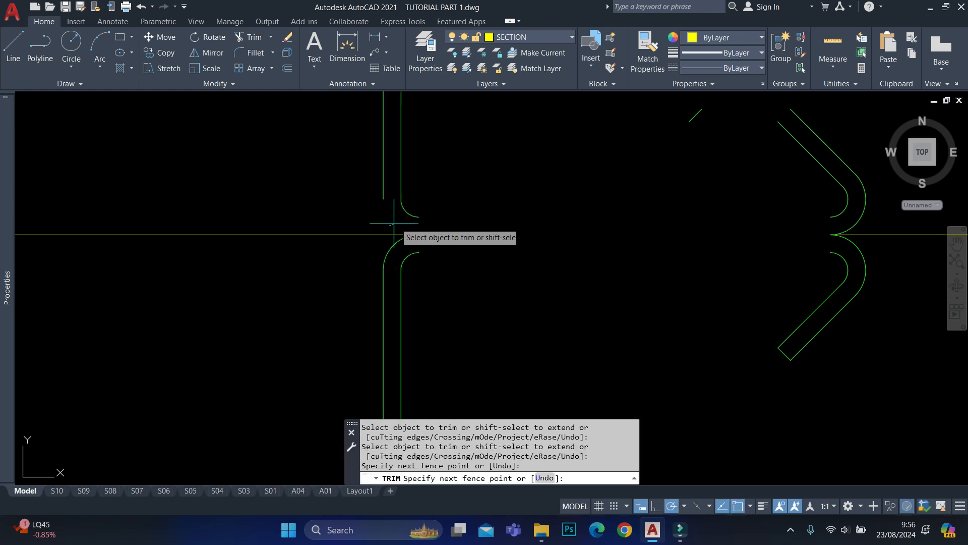
{"action": "left_click_drag", "start_coordinate": [394, 223], "coordinate": [412, 212]}
{"action": "left_click", "coordinate": [410, 255]}
{"action": "left_click", "coordinate": [391, 245]}
{"action": "key", "text": "Escape"}
Extend the vertical bar legs until they meet at the second column row, and delete the leftover hook ends beside them.
{"action": "type", "text": "ex"}
{"action": "key", "text": "Return"}
{"action": "left_click_drag", "start_coordinate": [416, 290], "coordinate": [348, 288]}
{"action": "left_click_drag", "start_coordinate": [445, 171], "coordinate": [354, 174]}
{"action": "key", "text": "Escape"}
{"action": "scroll", "coordinate": [405, 210], "scroll_direction": "down", "scroll_amount": 6}
{"action": "left_click", "coordinate": [441, 122]}
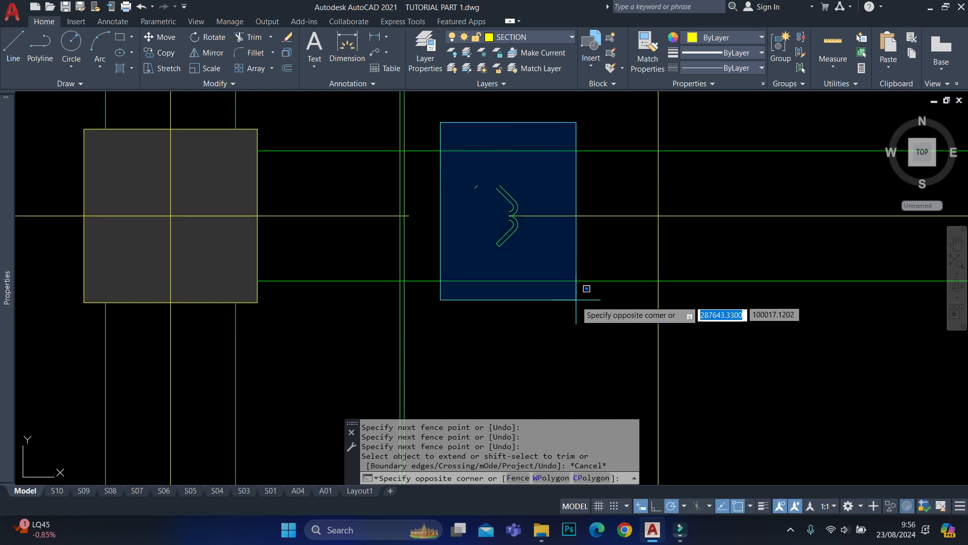
{"action": "left_click", "coordinate": [576, 300]}
{"action": "key", "text": "Delete"}
Erase the yellow horizontal and vertical construction lines crossing the slab plan.
{"action": "left_click", "coordinate": [333, 253]}
{"action": "scroll", "coordinate": [334, 253], "scroll_direction": "down", "scroll_amount": 12}
{"action": "type", "text": "e"}
{"action": "key", "text": "Return"}
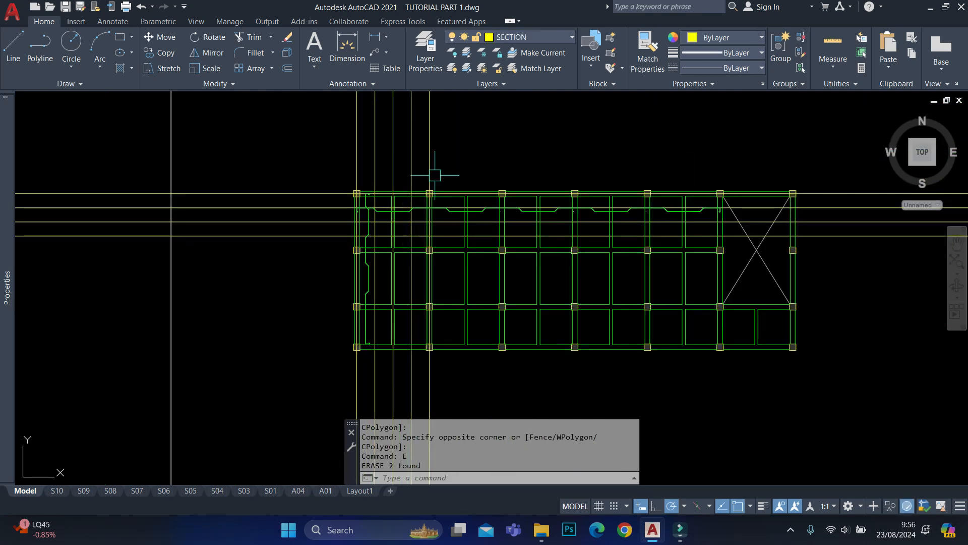
{"action": "type", "text": "e"}
{"action": "key", "text": "Return"}
{"action": "left_click", "coordinate": [296, 166]}
{"action": "left_click", "coordinate": [286, 255]}
{"action": "type", "text": "e"}
{"action": "key", "text": "Return"}
Join the pieces of the vertical bent bar running down the three bays.
{"action": "scroll", "coordinate": [369, 222], "scroll_direction": "up", "scroll_amount": 4}
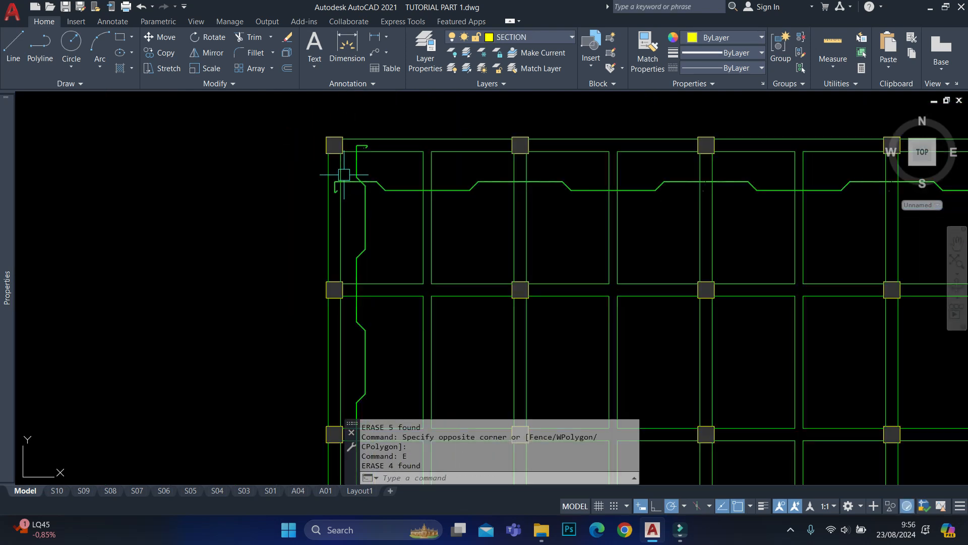
{"action": "scroll", "coordinate": [362, 124], "scroll_direction": "down", "scroll_amount": 8}
{"action": "left_click", "coordinate": [360, 123]}
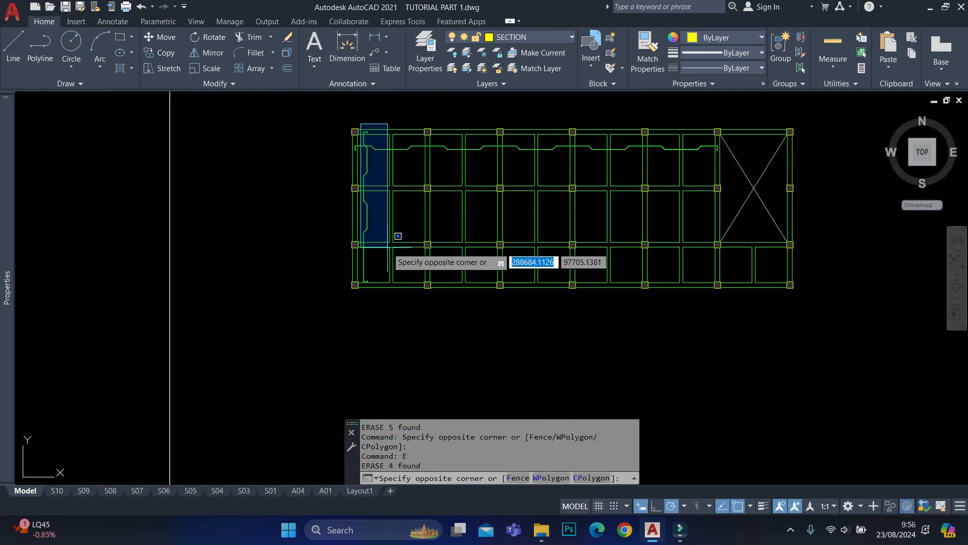
{"action": "left_click", "coordinate": [369, 311]}
{"action": "scroll", "coordinate": [372, 146], "scroll_direction": "up", "scroll_amount": 6}
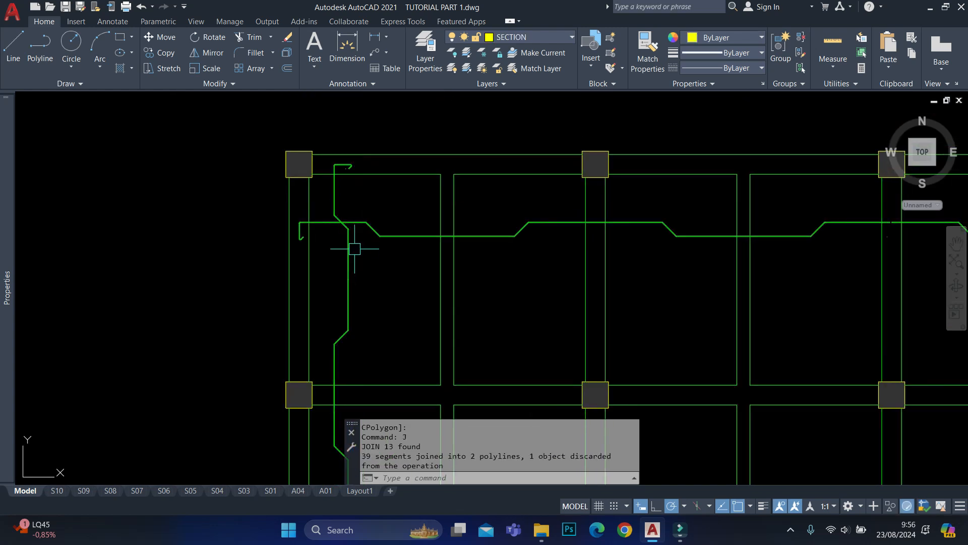
{"action": "scroll", "coordinate": [342, 239], "scroll_direction": "down", "scroll_amount": 6}
{"action": "scroll", "coordinate": [346, 203], "scroll_direction": "up", "scroll_amount": 6}
{"action": "key", "text": "Escape"}
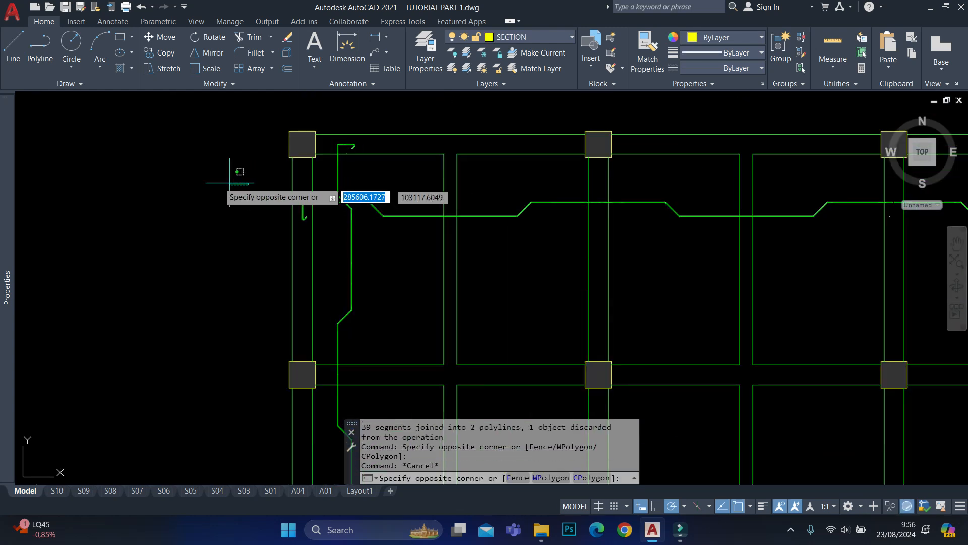
Join the pieces of the horizontal bent bar along the top row of bays.
{"action": "scroll", "coordinate": [229, 183], "scroll_direction": "down", "scroll_amount": 4}
{"action": "left_click", "coordinate": [860, 222]}
{"action": "key", "text": "Return"}
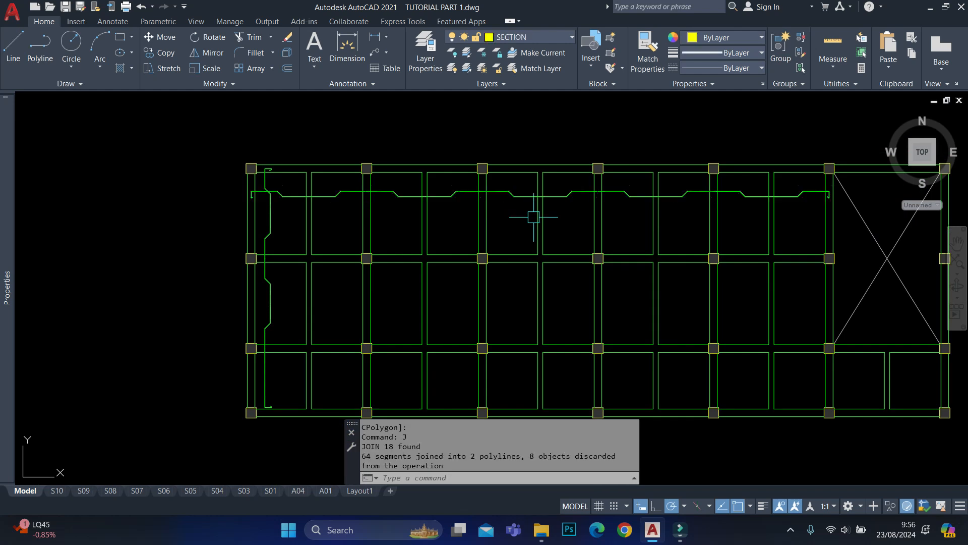
{"action": "left_click", "coordinate": [194, 177]}
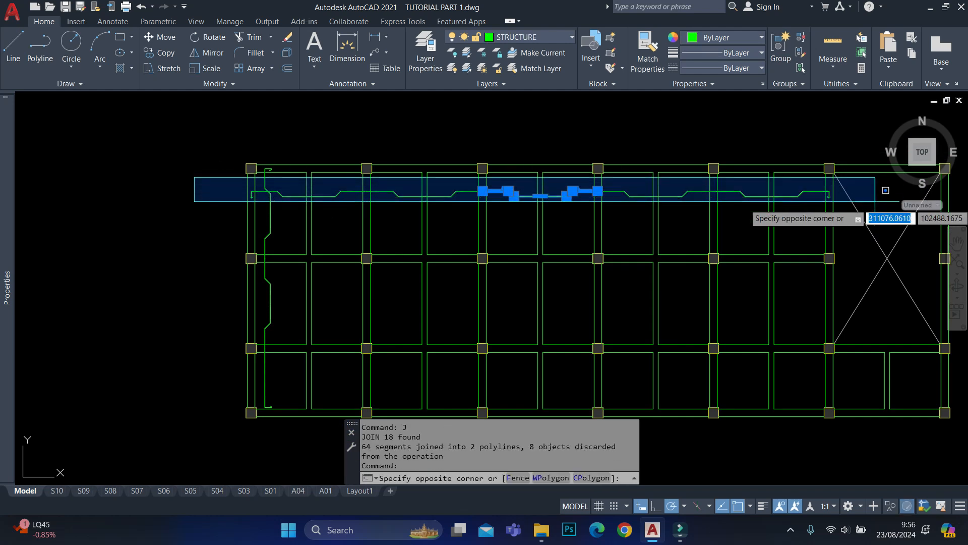
{"action": "scroll", "coordinate": [403, 202], "scroll_direction": "up", "scroll_amount": 6}
{"action": "key", "text": "Escape"}
Stretch the open end of the horizontal bar piece across the gap to meet the neighbouring piece.
{"action": "scroll", "coordinate": [500, 246], "scroll_direction": "down", "scroll_amount": 6}
{"action": "middle_click_drag", "start_coordinate": [757, 241], "coordinate": [508, 236]}
{"action": "scroll", "coordinate": [446, 233], "scroll_direction": "up", "scroll_amount": 4}
{"action": "scroll", "coordinate": [524, 258], "scroll_direction": "up", "scroll_amount": 4}
{"action": "key", "text": "Escape"}
{"action": "scroll", "coordinate": [449, 175], "scroll_direction": "up", "scroll_amount": 3}
{"action": "left_click", "coordinate": [472, 175]}
{"action": "left_click", "coordinate": [438, 287]}
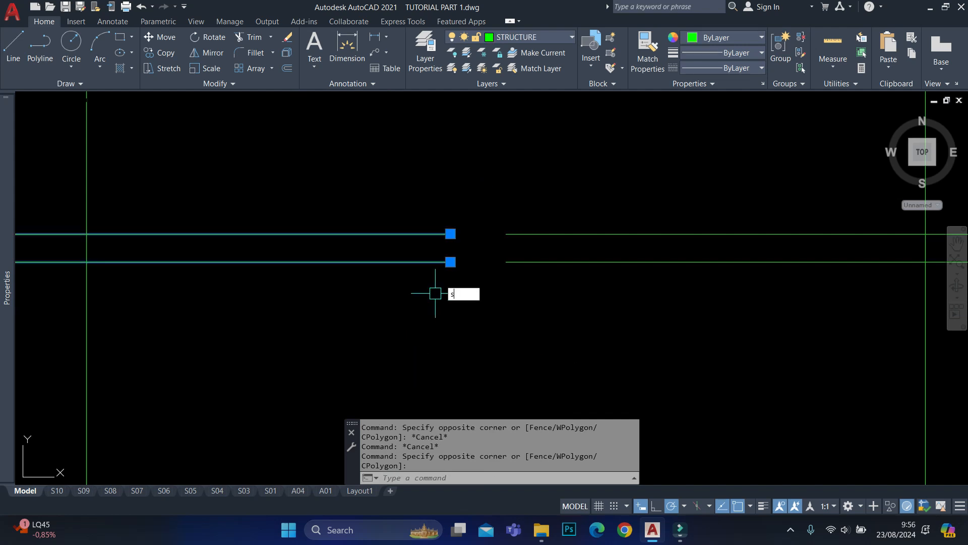
{"action": "type", "text": "s"}
{"action": "key", "text": "Return"}
{"action": "left_click", "coordinate": [449, 232]}
{"action": "scroll", "coordinate": [507, 231], "scroll_direction": "down", "scroll_amount": 5}
{"action": "middle_click_drag", "start_coordinate": [507, 255], "coordinate": [445, 262]}
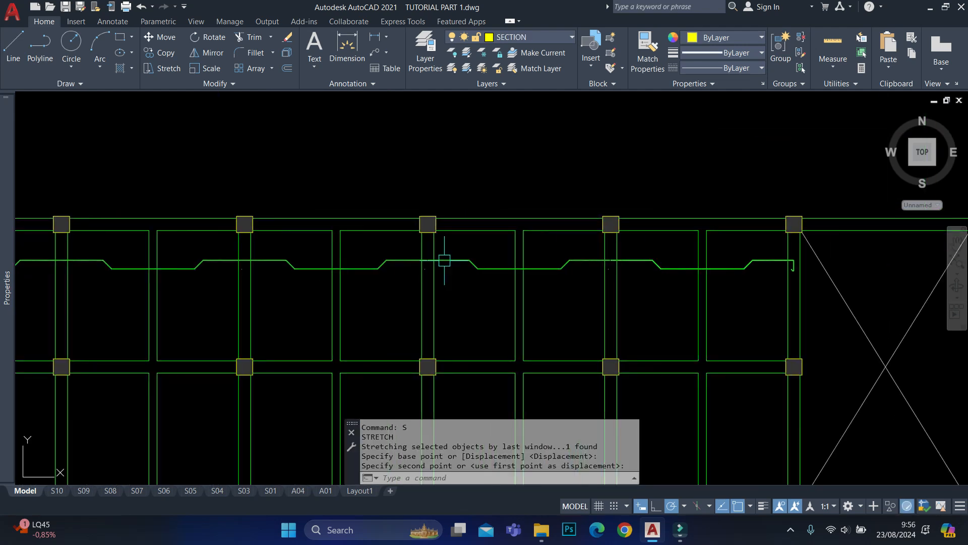
Extend the horizontal bar's paired lines across the remaining gaps near the interior columns.
{"action": "scroll", "coordinate": [431, 257], "scroll_direction": "up", "scroll_amount": 6}
{"action": "type", "text": "ex"}
{"action": "key", "text": "Return"}
{"action": "left_click_drag", "start_coordinate": [380, 244], "coordinate": [376, 276]}
{"action": "scroll", "coordinate": [383, 272], "scroll_direction": "down", "scroll_amount": 6}
{"action": "scroll", "coordinate": [644, 265], "scroll_direction": "up", "scroll_amount": 2}
{"action": "scroll", "coordinate": [436, 265], "scroll_direction": "up", "scroll_amount": 1}
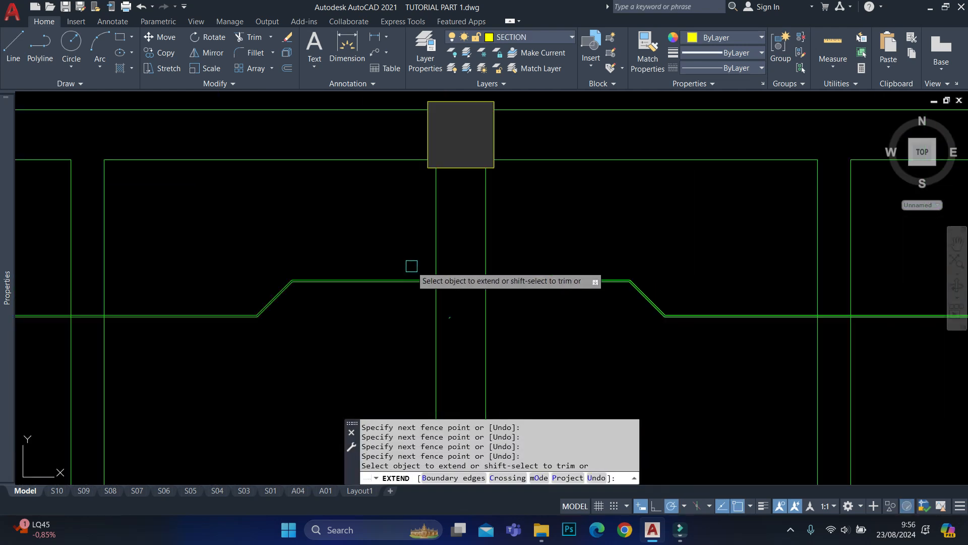
{"action": "scroll", "coordinate": [447, 266], "scroll_direction": "up", "scroll_amount": 2}
{"action": "left_click_drag", "start_coordinate": [447, 274], "coordinate": [441, 310]}
{"action": "scroll", "coordinate": [549, 276], "scroll_direction": "down", "scroll_amount": 5}
{"action": "key", "text": "Escape"}
Select the whole horizontal bar from end to end and join its extended pieces.
{"action": "scroll", "coordinate": [209, 264], "scroll_direction": "down", "scroll_amount": 3}
{"action": "middle_click_drag", "start_coordinate": [85, 268], "coordinate": [255, 257]}
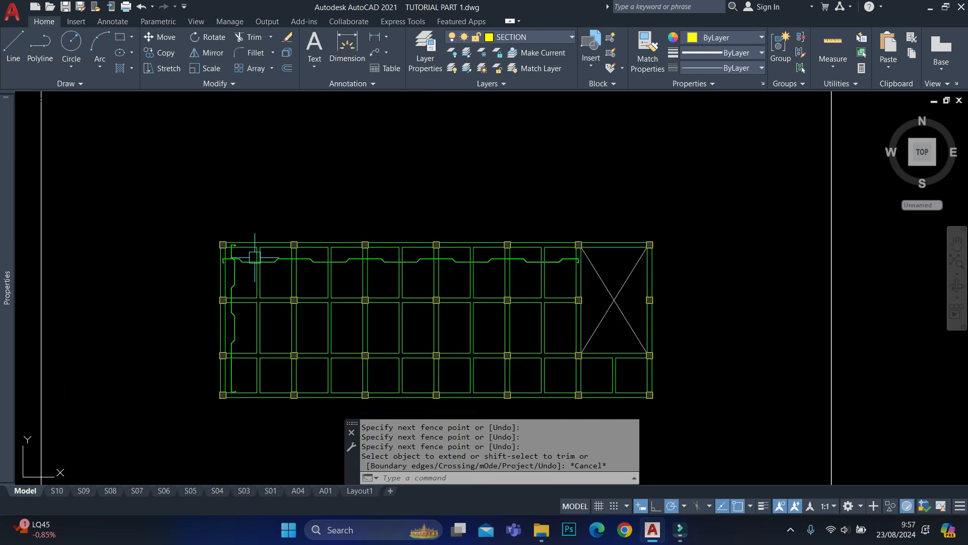
{"action": "scroll", "coordinate": [250, 258], "scroll_direction": "up", "scroll_amount": 3}
{"action": "left_click", "coordinate": [134, 245]}
{"action": "scroll", "coordinate": [278, 250], "scroll_direction": "down", "scroll_amount": 3}
{"action": "left_click", "coordinate": [619, 260]}
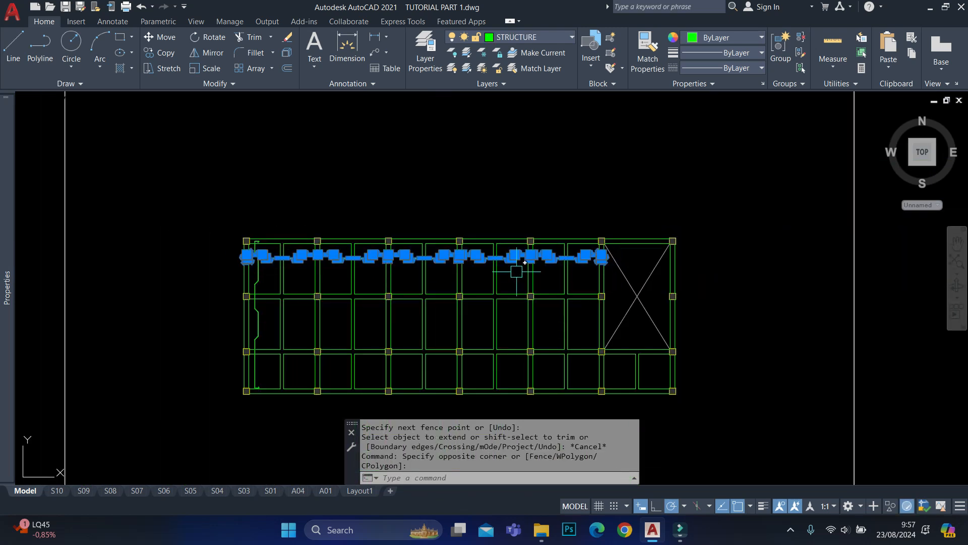
{"action": "scroll", "coordinate": [464, 271], "scroll_direction": "up", "scroll_amount": 3}
{"action": "type", "text": "j"}
{"action": "key", "text": "Return"}
Examine the horizontal bar's connections at the columns, picking individual pieces to see which ones are linked.
{"action": "scroll", "coordinate": [474, 226], "scroll_direction": "up", "scroll_amount": 2}
{"action": "scroll", "coordinate": [297, 221], "scroll_direction": "up", "scroll_amount": 2}
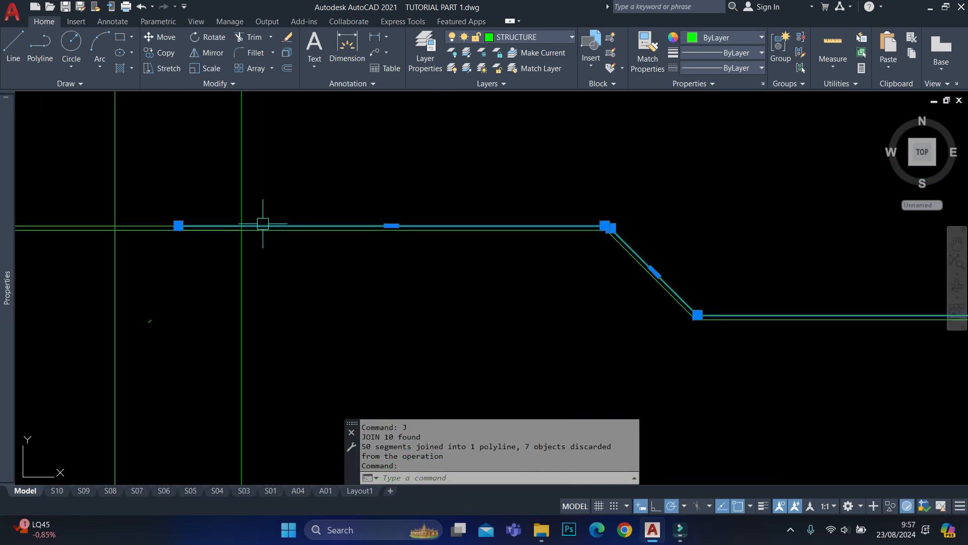
{"action": "key", "text": "Escape"}
{"action": "scroll", "coordinate": [198, 220], "scroll_direction": "up", "scroll_amount": 1}
{"action": "left_click", "coordinate": [178, 217]}
{"action": "key", "text": "Escape"}
{"action": "key", "text": "Escape"}
{"action": "scroll", "coordinate": [550, 252], "scroll_direction": "down", "scroll_amount": 4}
{"action": "scroll", "coordinate": [549, 252], "scroll_direction": "down", "scroll_amount": 3}
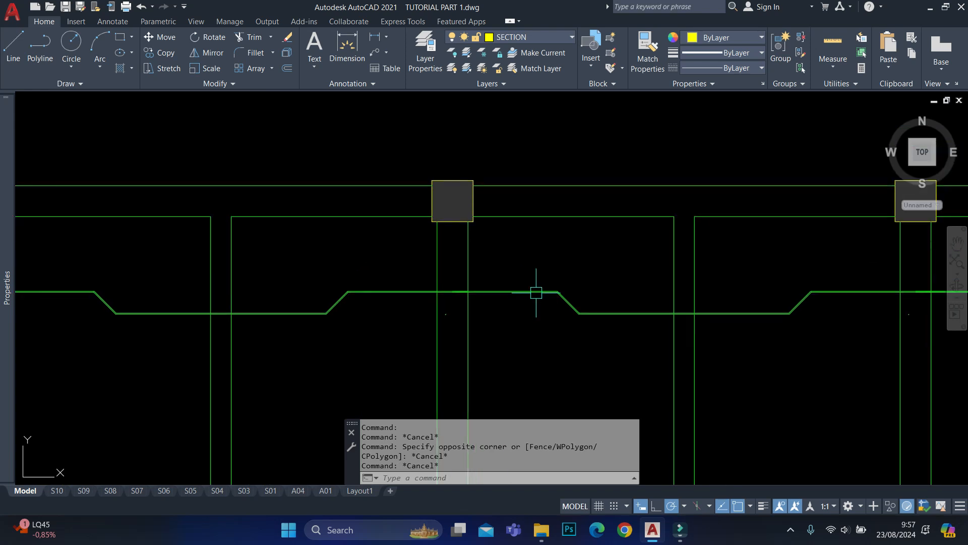
{"action": "left_click", "coordinate": [552, 275]}
{"action": "left_click", "coordinate": [444, 284]}
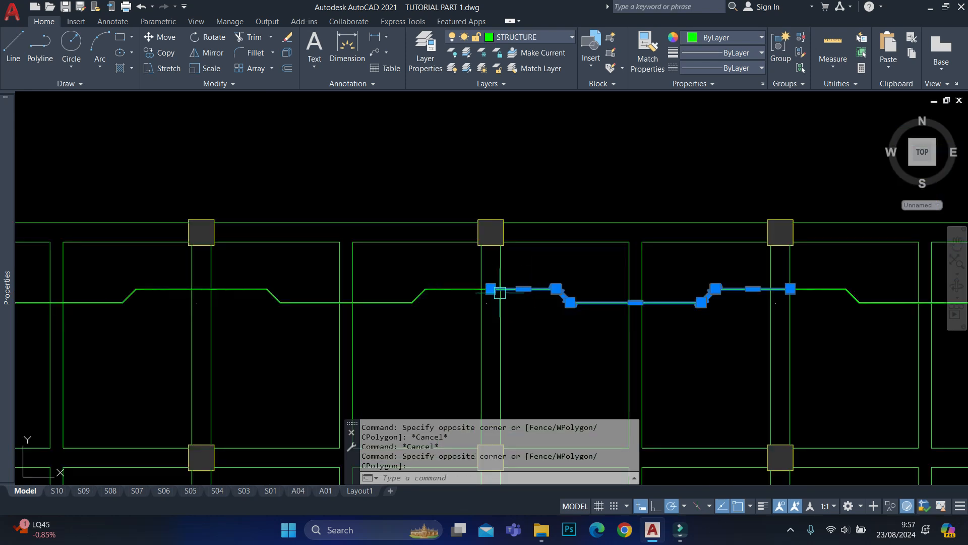
{"action": "left_click", "coordinate": [463, 269]}
{"action": "left_click", "coordinate": [433, 311]}
{"action": "scroll", "coordinate": [648, 292], "scroll_direction": "down", "scroll_amount": 4}
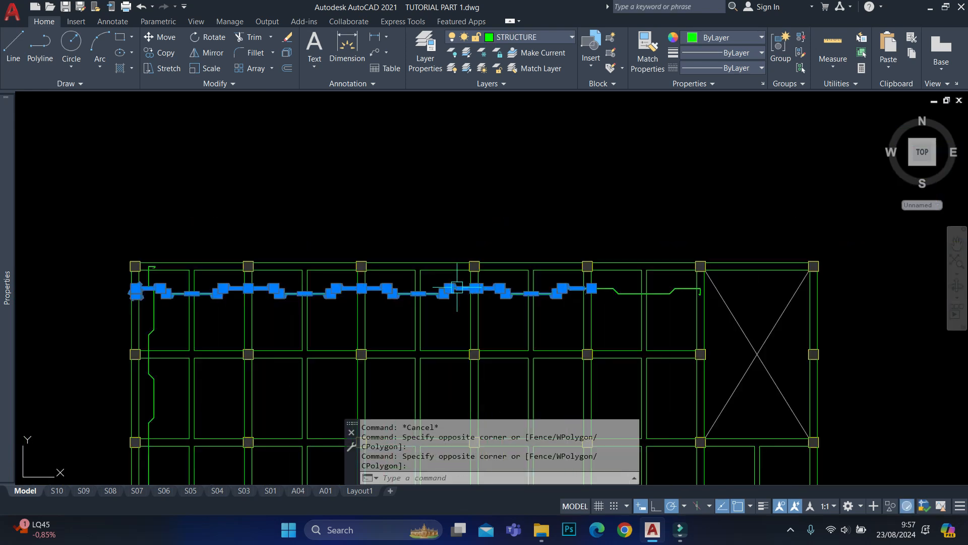
{"action": "key", "text": "Escape"}
Run Overkill on the horizontal bar's pieces with the default tolerance and options to remove overlapping segments.
{"action": "type", "text": "over"}
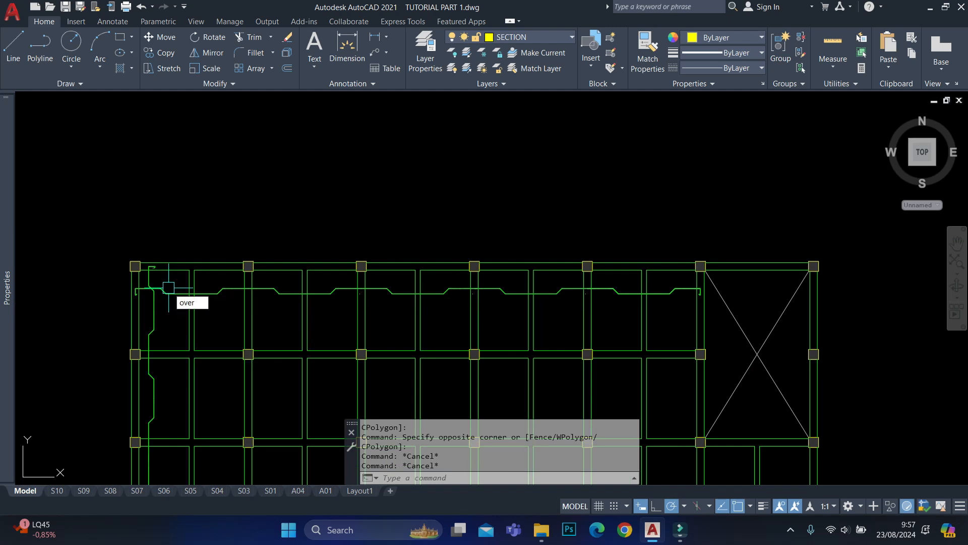
{"action": "type", "text": "kill"}
{"action": "key", "text": "Return"}
{"action": "left_click", "coordinate": [101, 276]}
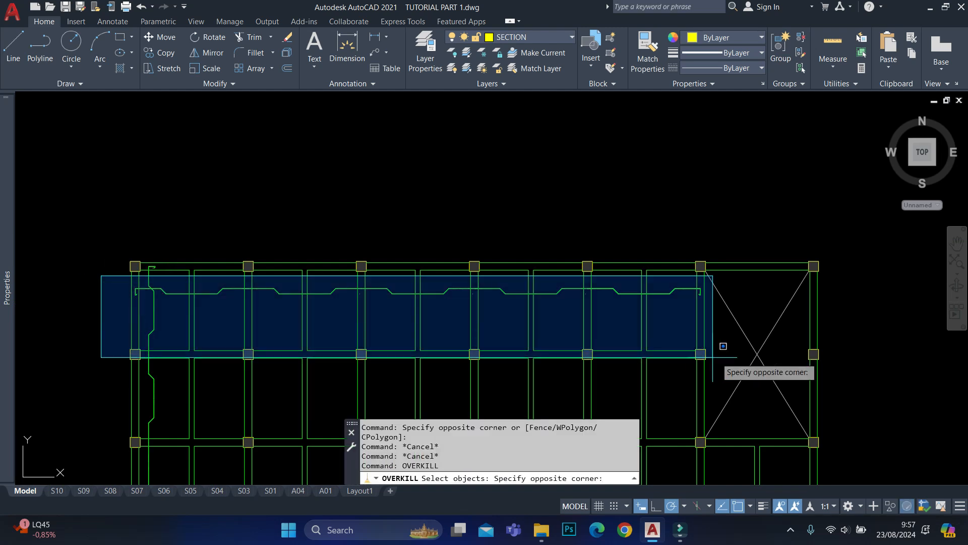
{"action": "left_click", "coordinate": [746, 315]}
{"action": "key", "text": "Return"}
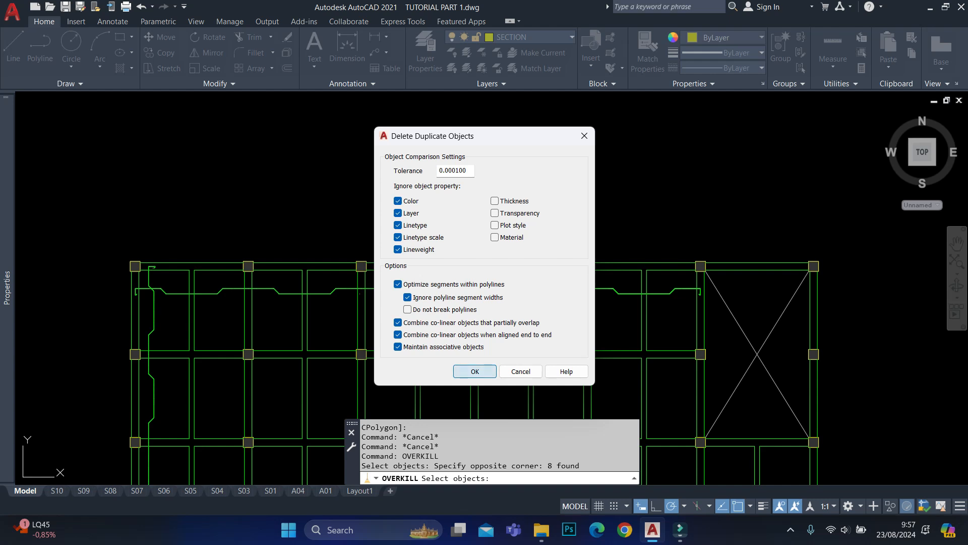
{"action": "left_click", "coordinate": [474, 371]}
Join the cleaned-up horizontal bar into one continuous polyline and check the joined bar.
{"action": "left_click", "coordinate": [418, 293]}
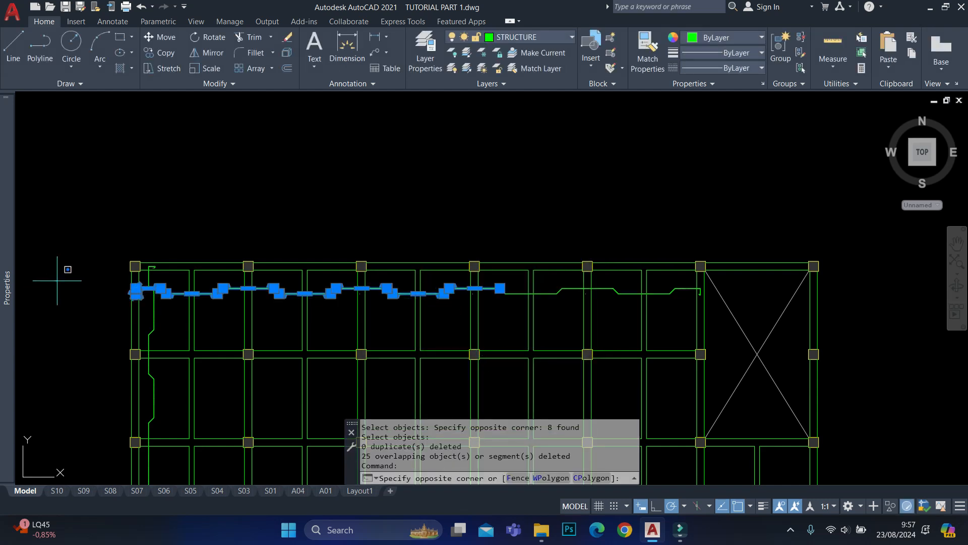
{"action": "left_click", "coordinate": [754, 302]}
{"action": "type", "text": "j"}
{"action": "key", "text": "Return"}
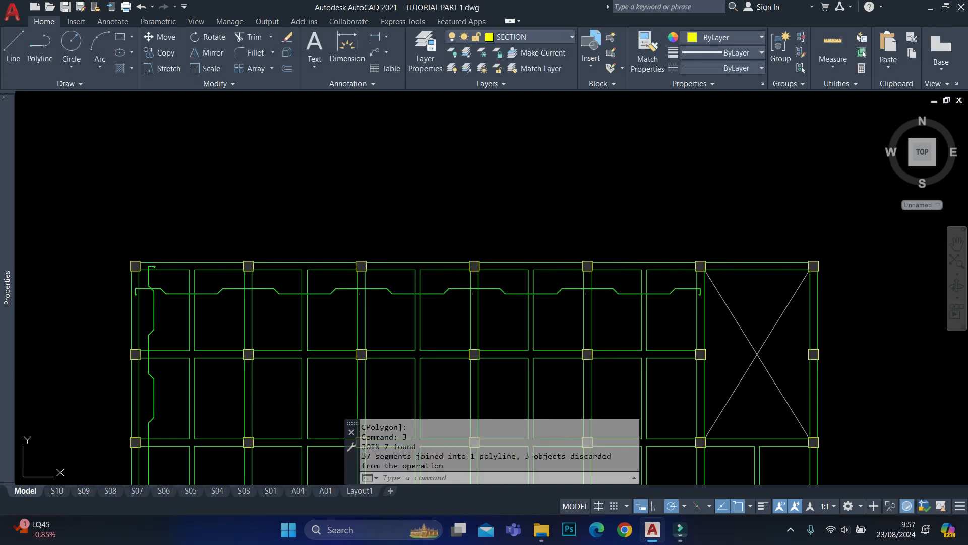
{"action": "left_click", "coordinate": [451, 289]}
{"action": "scroll", "coordinate": [471, 281], "scroll_direction": "up", "scroll_amount": 10}
{"action": "scroll", "coordinate": [279, 367], "scroll_direction": "down", "scroll_amount": 8}
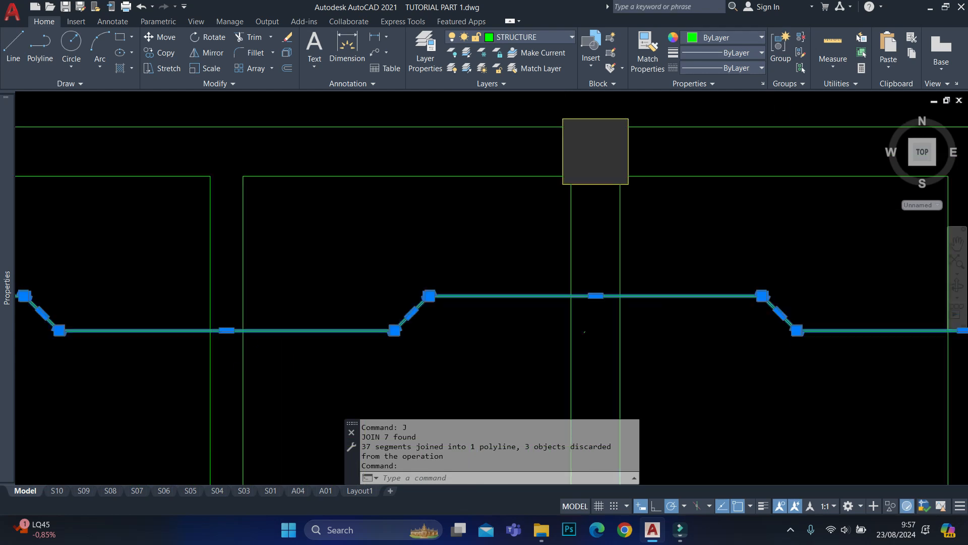
{"action": "key", "text": "Escape"}
Regenerate the drawing and check the horizontal bar near its hooked end in the first bay.
{"action": "scroll", "coordinate": [403, 307], "scroll_direction": "down", "scroll_amount": 2}
{"action": "scroll", "coordinate": [382, 309], "scroll_direction": "up", "scroll_amount": 4}
{"action": "type", "text": "r"}
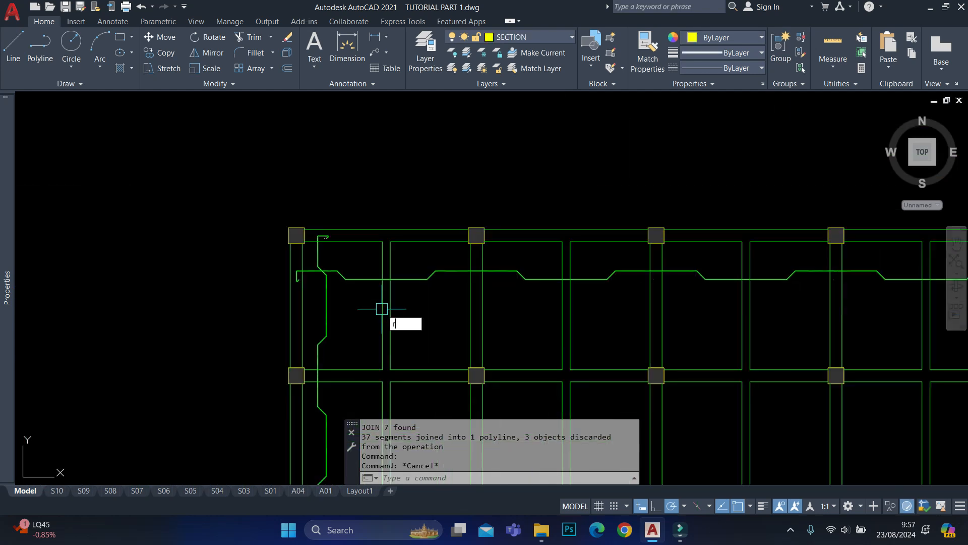
{"action": "scroll", "coordinate": [310, 248], "scroll_direction": "up", "scroll_amount": 4}
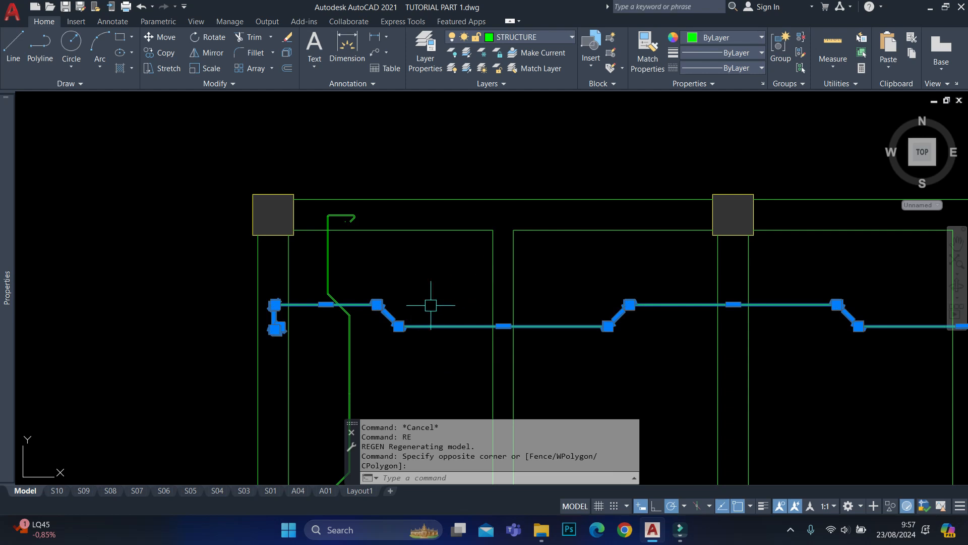
{"action": "key", "text": "Escape"}
{"action": "scroll", "coordinate": [274, 351], "scroll_direction": "up", "scroll_amount": 4}
{"action": "type", "text": "p"}
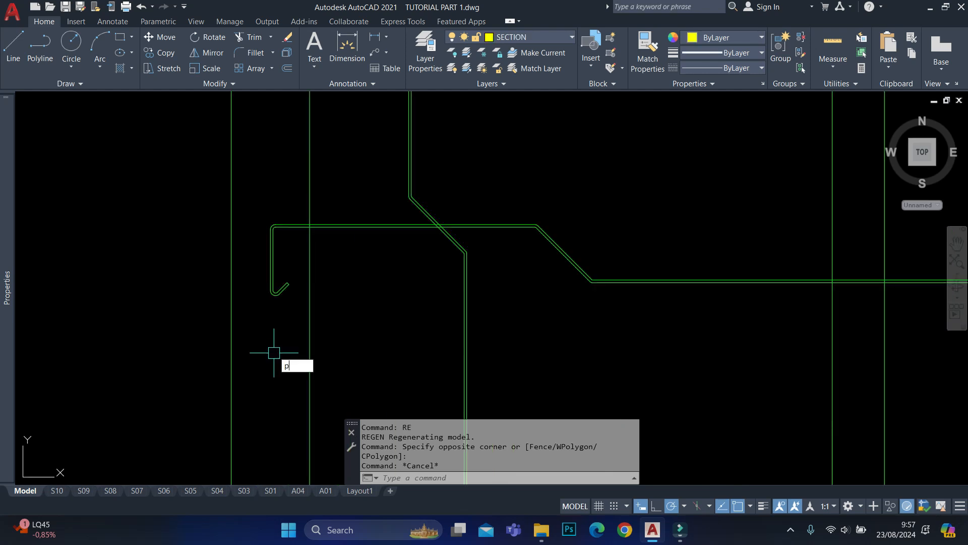
{"action": "key", "text": "Escape"}
{"action": "left_click", "coordinate": [296, 268]}
{"action": "left_click", "coordinate": [250, 313]}
{"action": "key", "text": "Escape"}
{"action": "scroll", "coordinate": [267, 314], "scroll_direction": "up", "scroll_amount": 2}
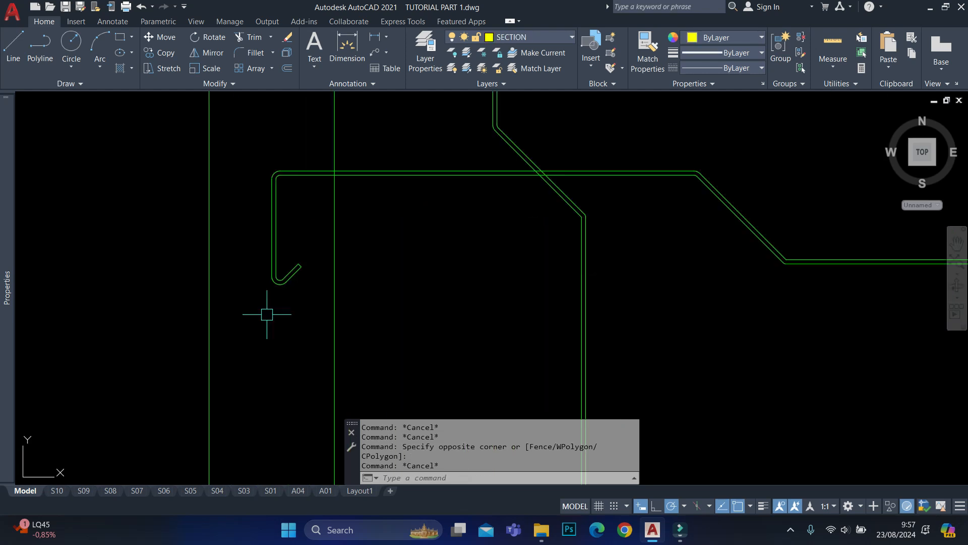
Start a polyline at the outer edge of the horizontal bar's first-bay hook and run it 150 straight down.
{"action": "type", "text": "pl"}
{"action": "key", "text": "Return"}
{"action": "left_click", "coordinate": [272, 276]}
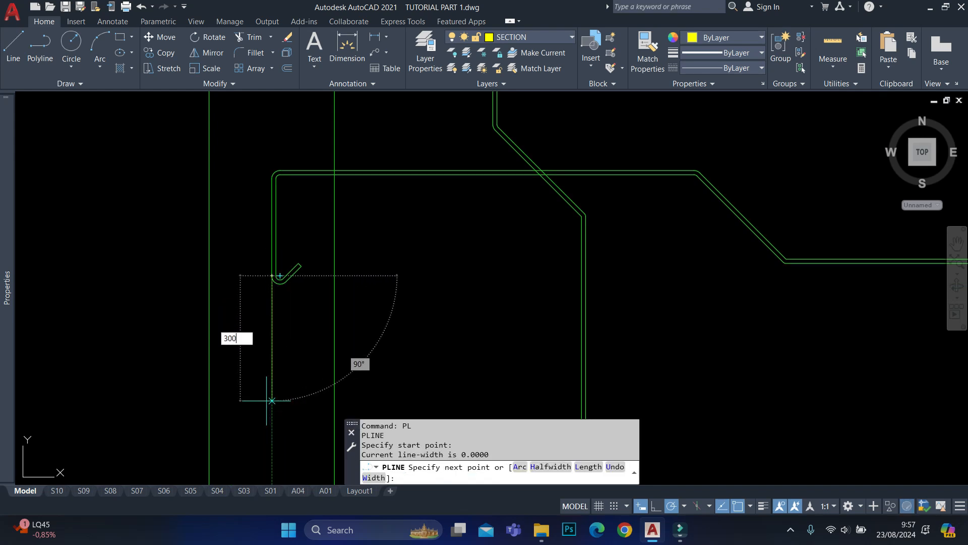
{"action": "type", "text": "150"}
{"action": "key", "text": "Return"}
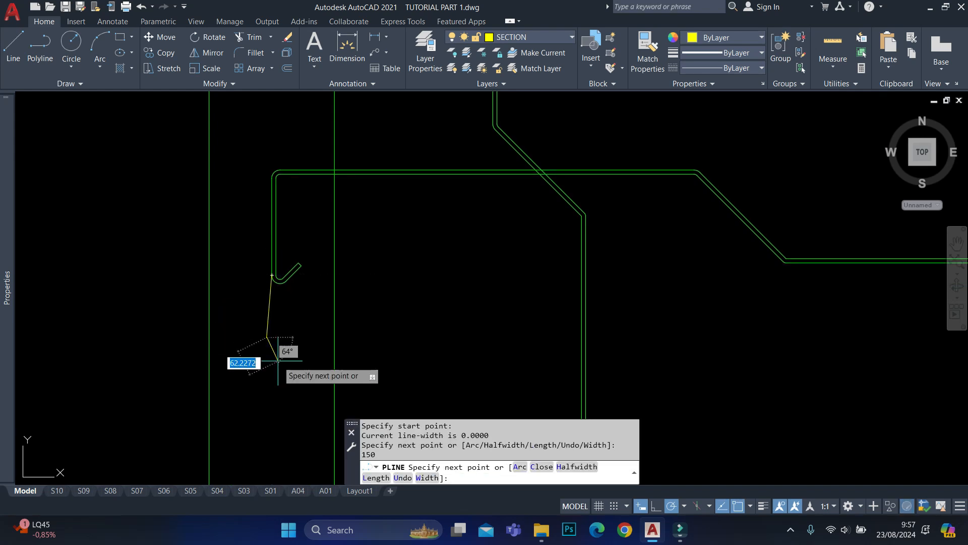
{"action": "key", "text": "ctrl+z"}
{"action": "key", "text": "Return"}
Continue the polyline straight across to below the horizontal bar's far hook and finish it with a 100 long leg at 135°.
{"action": "scroll", "coordinate": [231, 300], "scroll_direction": "down", "scroll_amount": 9}
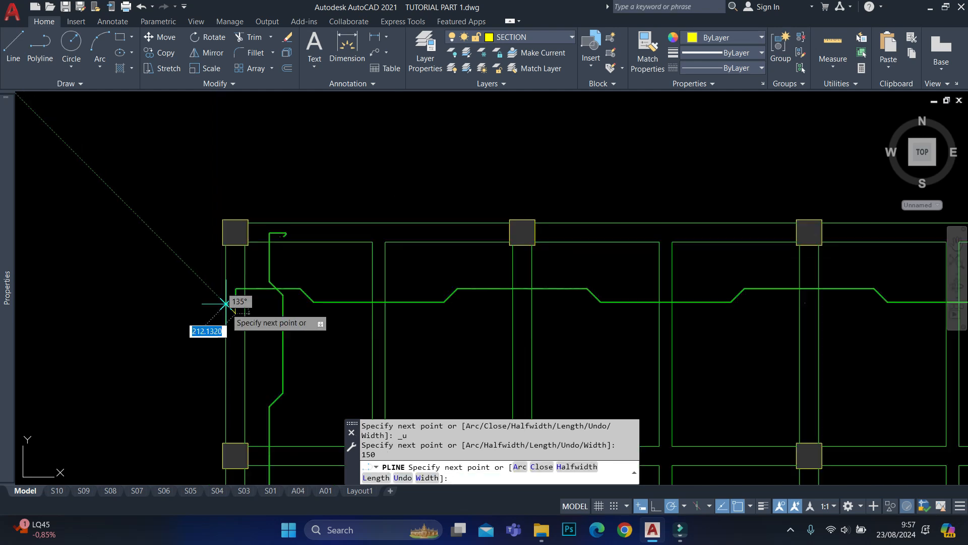
{"action": "scroll", "coordinate": [371, 322], "scroll_direction": "down", "scroll_amount": 7}
{"action": "scroll", "coordinate": [562, 316], "scroll_direction": "up", "scroll_amount": 14}
{"action": "scroll", "coordinate": [544, 366], "scroll_direction": "up", "scroll_amount": 2}
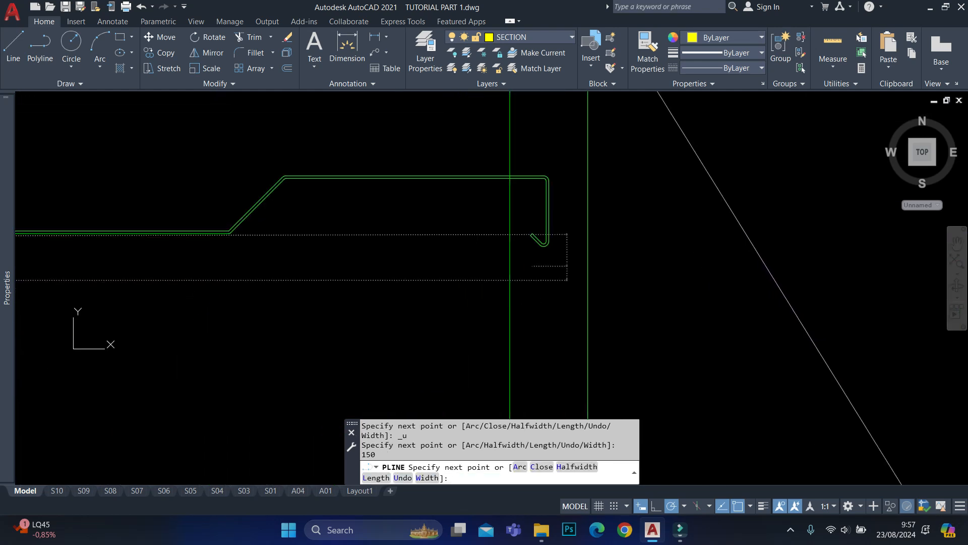
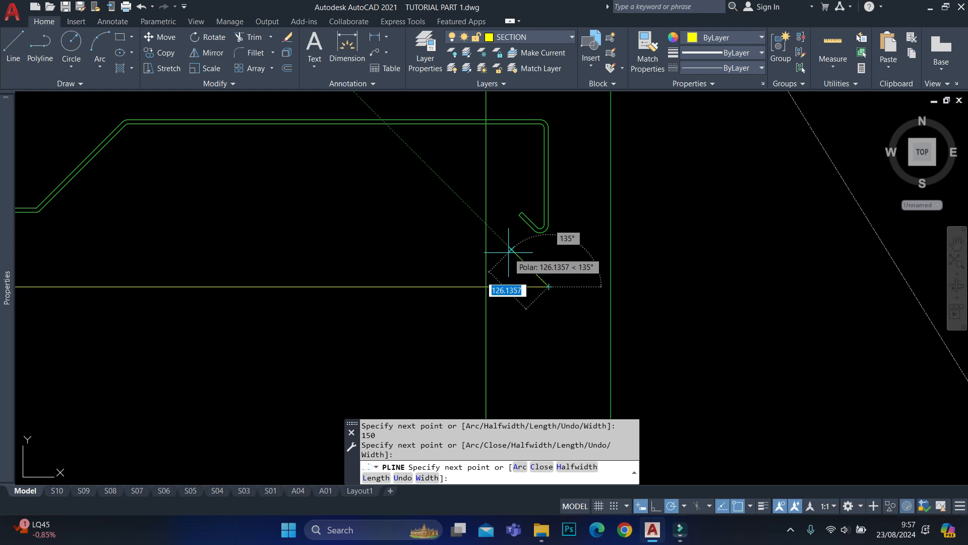
{"action": "type", "text": "100"}
{"action": "key", "text": "Return"}
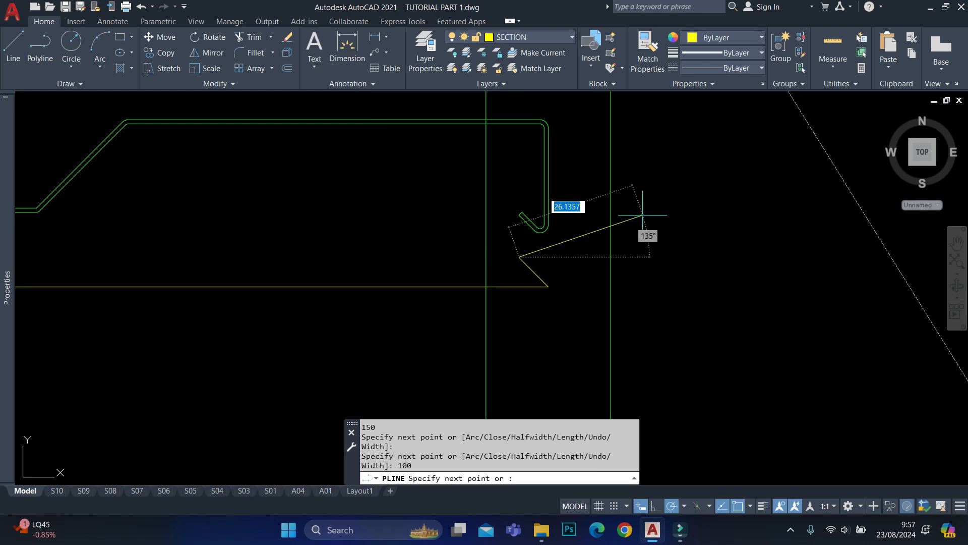
{"action": "key", "text": "Escape"}
Draw a 45° hook leg up from the new straight line's corner below the first-bay hook.
{"action": "scroll", "coordinate": [678, 207], "scroll_direction": "down", "scroll_amount": 4}
{"action": "middle_click_drag", "start_coordinate": [169, 224], "coordinate": [854, 219]}
{"action": "left_click_drag", "start_coordinate": [272, 220], "coordinate": [791, 237]}
{"action": "middle_click_drag", "start_coordinate": [444, 220], "coordinate": [713, 225]}
{"action": "middle_click_drag", "start_coordinate": [262, 222], "coordinate": [619, 224]}
{"action": "scroll", "coordinate": [296, 218], "scroll_direction": "up", "scroll_amount": 4}
{"action": "key", "text": "space"}
{"action": "left_click", "coordinate": [344, 258]}
{"action": "scroll", "coordinate": [370, 232], "scroll_direction": "up", "scroll_amount": 2}
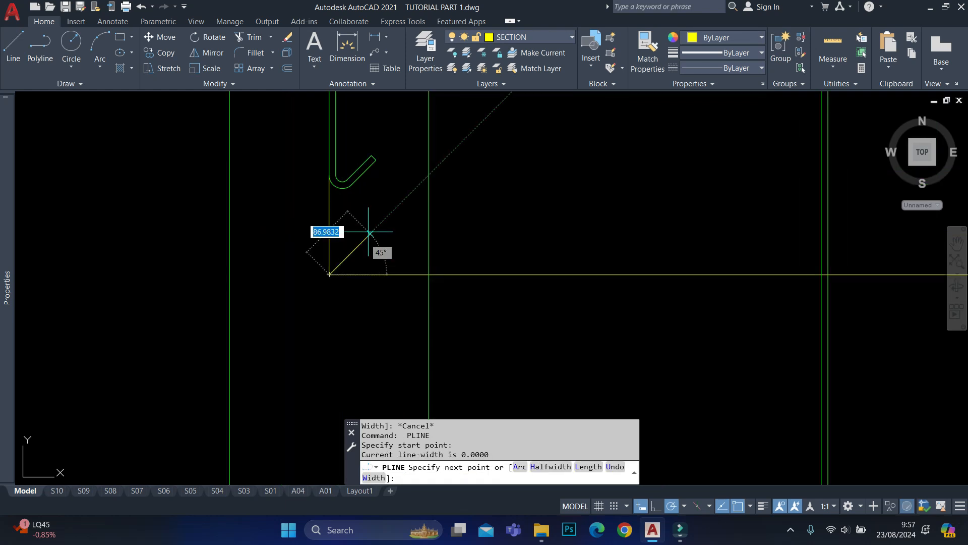
{"action": "key", "text": "Escape"}
Trim away the vertical segment between the first-bay hook and the corner of the new straight line.
{"action": "type", "text": "tr"}
{"action": "key", "text": "space"}
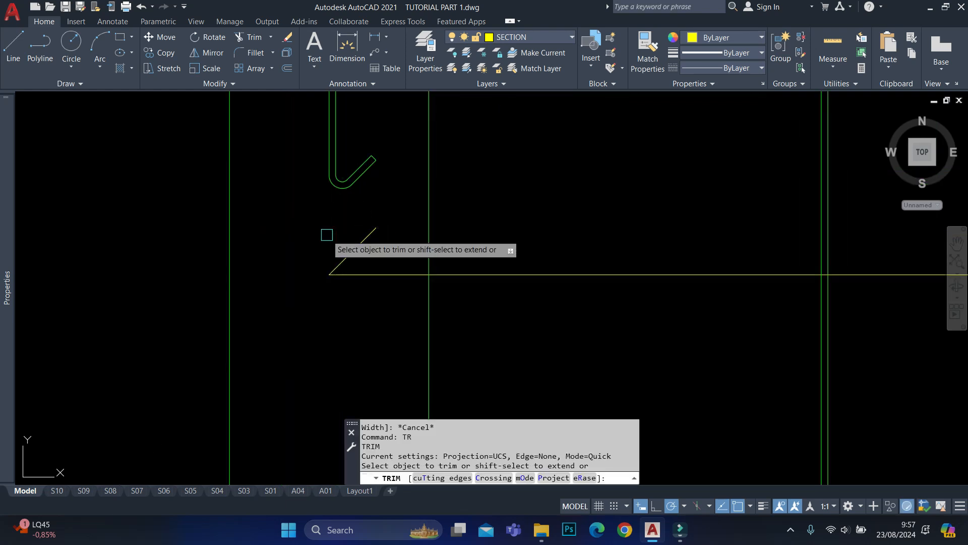
{"action": "left_click", "coordinate": [327, 236]}
{"action": "key", "text": "Escape"}
{"action": "scroll", "coordinate": [377, 227], "scroll_direction": "down", "scroll_amount": 2}
{"action": "middle_click_drag", "start_coordinate": [381, 226], "coordinate": [328, 267]}
{"action": "left_click", "coordinate": [323, 243]}
{"action": "left_click", "coordinate": [253, 321]}
{"action": "key", "text": "Escape"}
{"action": "left_click", "coordinate": [316, 268]}
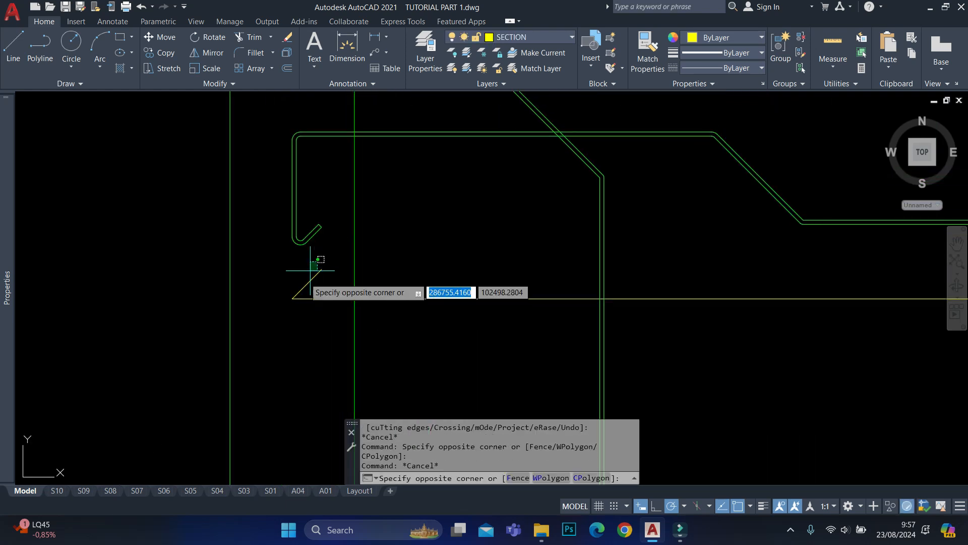
{"action": "left_click", "coordinate": [292, 305]}
{"action": "key", "text": "Escape"}
Fillet the corner between the first-bay hook leg and the straight line with radius 10.
{"action": "type", "text": "f"}
{"action": "key", "text": "space"}
{"action": "type", "text": "r"}
{"action": "key", "text": "space"}
{"action": "key", "text": "space"}
{"action": "left_click", "coordinate": [305, 286]}
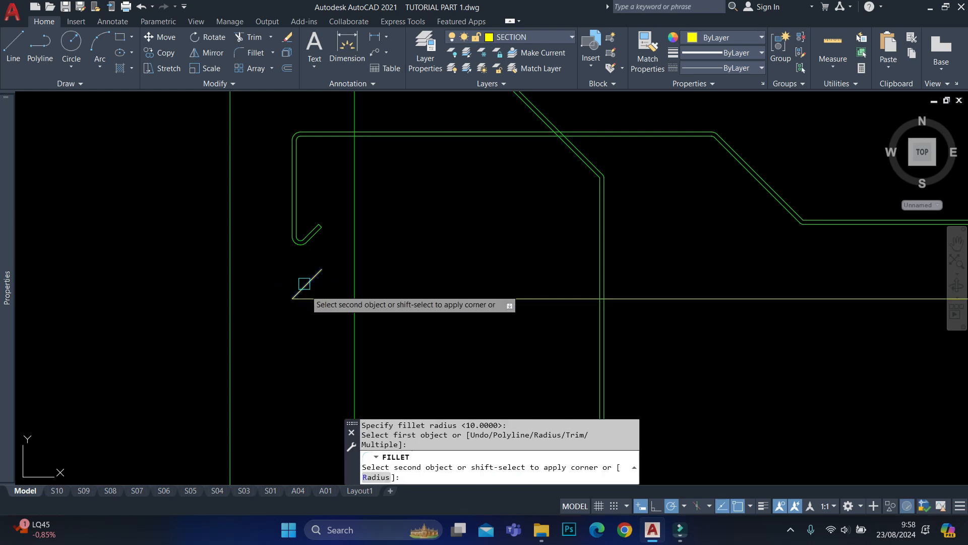
{"action": "left_click", "coordinate": [315, 298]}
Fillet the corner between the straight line and its hook leg at the far end with radius 10.
{"action": "scroll", "coordinate": [316, 298], "scroll_direction": "down", "scroll_amount": 5}
{"action": "middle_click_drag", "start_coordinate": [630, 297], "coordinate": [252, 288]}
{"action": "middle_click_drag", "start_coordinate": [435, 282], "coordinate": [56, 274]}
{"action": "scroll", "coordinate": [353, 277], "scroll_direction": "up", "scroll_amount": 2}
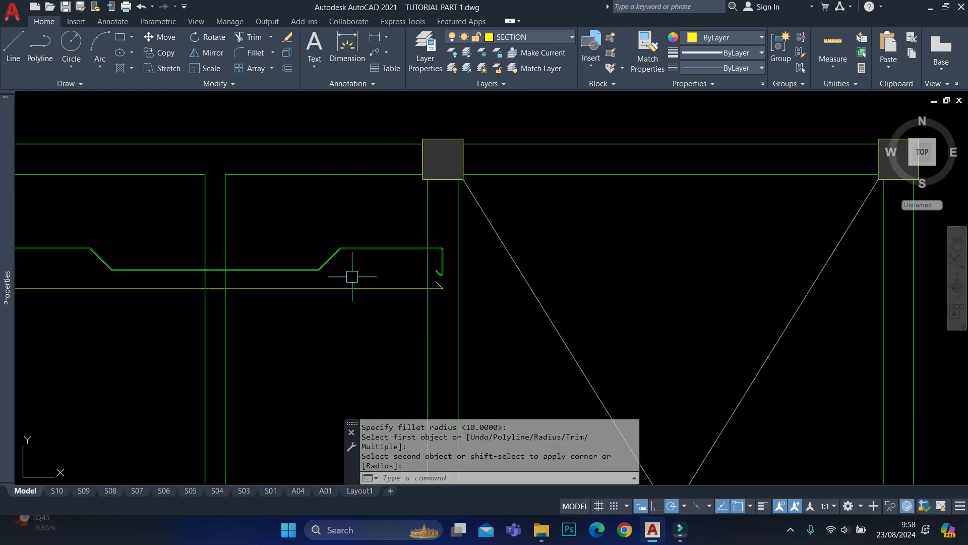
{"action": "scroll", "coordinate": [438, 277], "scroll_direction": "up", "scroll_amount": 4}
{"action": "key", "text": "space"}
{"action": "scroll", "coordinate": [496, 277], "scroll_direction": "up", "scroll_amount": 2}
{"action": "left_click", "coordinate": [415, 306]}
{"action": "left_click", "coordinate": [402, 321]}
Offset the straight hooked line 10 to its inner side and delete the outer original.
{"action": "scroll", "coordinate": [402, 317], "scroll_direction": "up", "scroll_amount": 2}
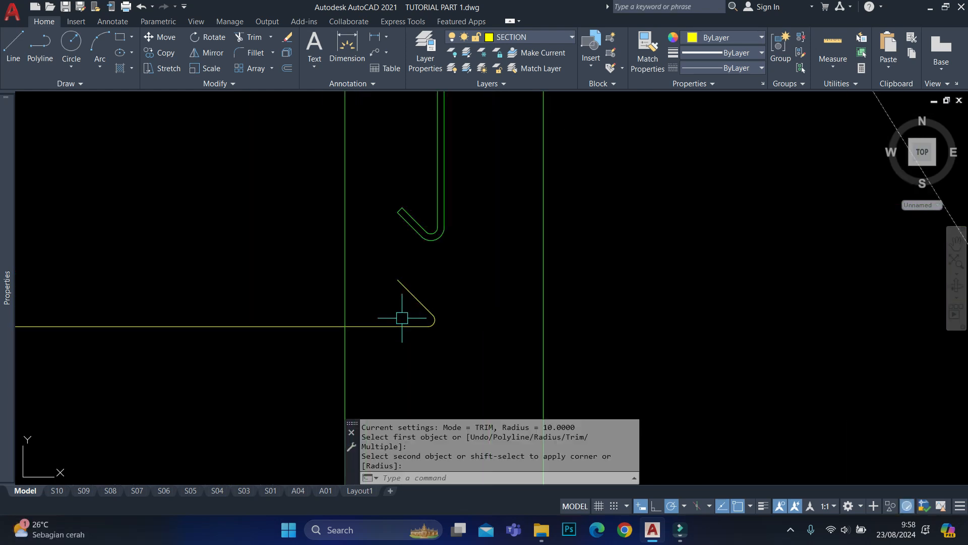
{"action": "key", "text": "space"}
{"action": "left_click", "coordinate": [398, 326]}
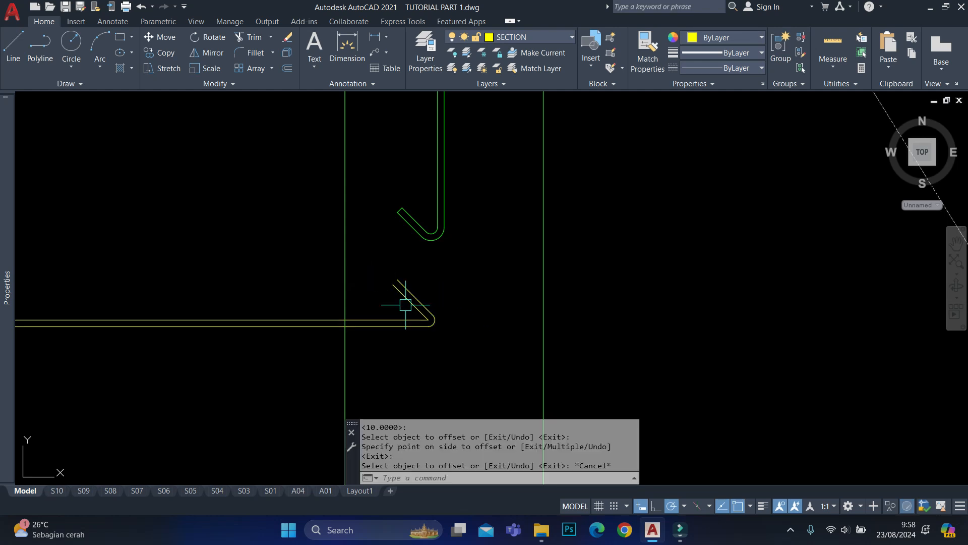
{"action": "scroll", "coordinate": [406, 313], "scroll_direction": "up", "scroll_amount": 2}
{"action": "left_click", "coordinate": [408, 327]}
Fillet the inner line's corner at the far hook with radius 10 and offset the line 10 outward.
{"action": "type", "text": "f"}
{"action": "key", "text": "space"}
{"action": "left_click", "coordinate": [413, 317]}
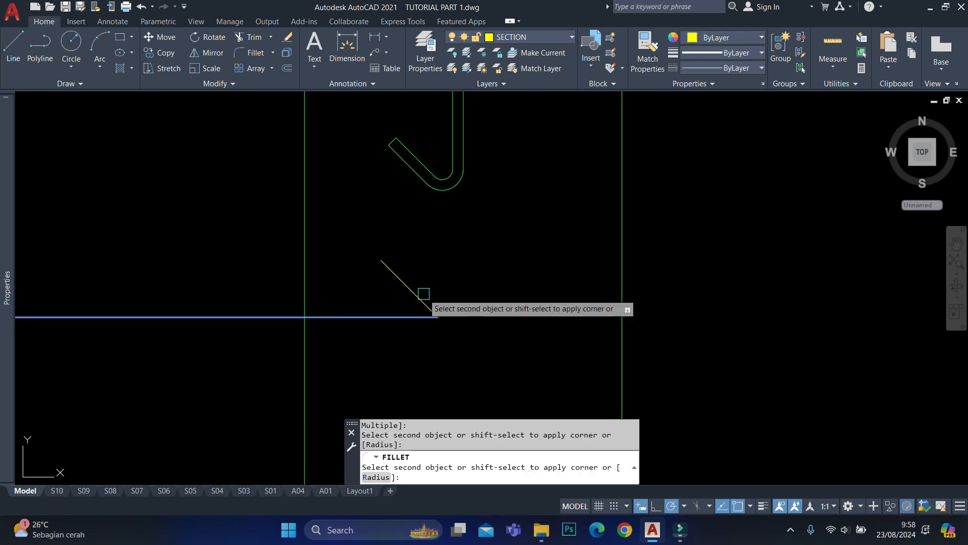
{"action": "left_click", "coordinate": [421, 301]}
{"action": "key", "text": "Escape"}
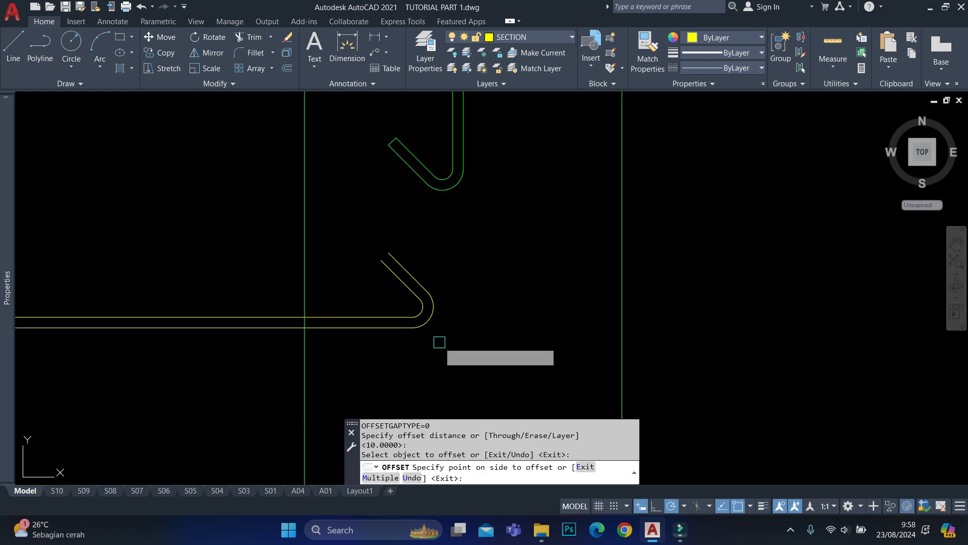
{"action": "key", "text": "Escape"}
Fillet the inner line's sharp corner at the first-bay hook with radius 10.
{"action": "scroll", "coordinate": [524, 307], "scroll_direction": "down", "scroll_amount": 8}
{"action": "middle_click_drag", "start_coordinate": [273, 289], "coordinate": [784, 291]}
{"action": "scroll", "coordinate": [493, 318], "scroll_direction": "up", "scroll_amount": 4}
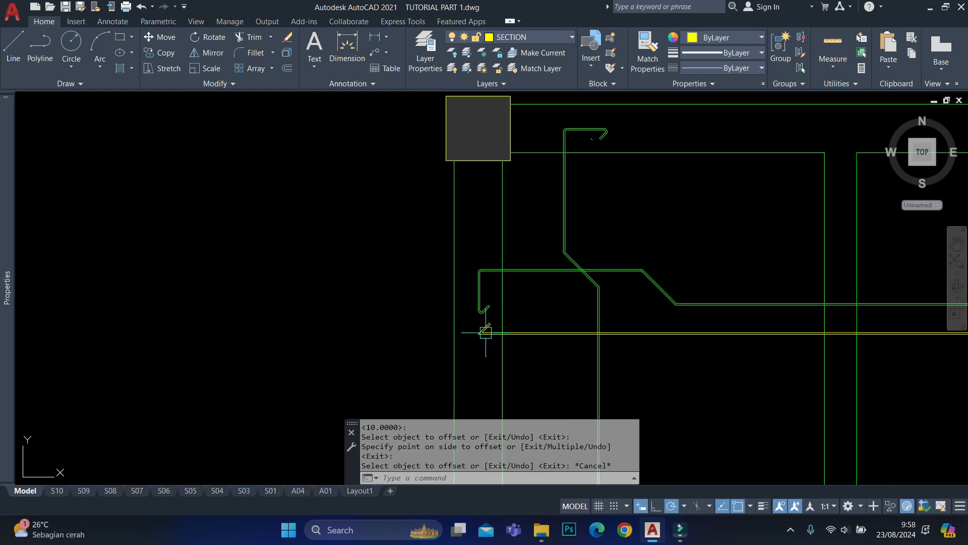
{"action": "scroll", "coordinate": [485, 332], "scroll_direction": "up", "scroll_amount": 5}
{"action": "key", "text": "space"}
{"action": "left_click", "coordinate": [480, 311]}
{"action": "left_click", "coordinate": [474, 298]}
{"action": "key", "text": "Escape"}
Delete the sharp-cornered outer line at the first-bay hook and offset the filleted inner line 10 outward.
{"action": "left_click", "coordinate": [451, 301]}
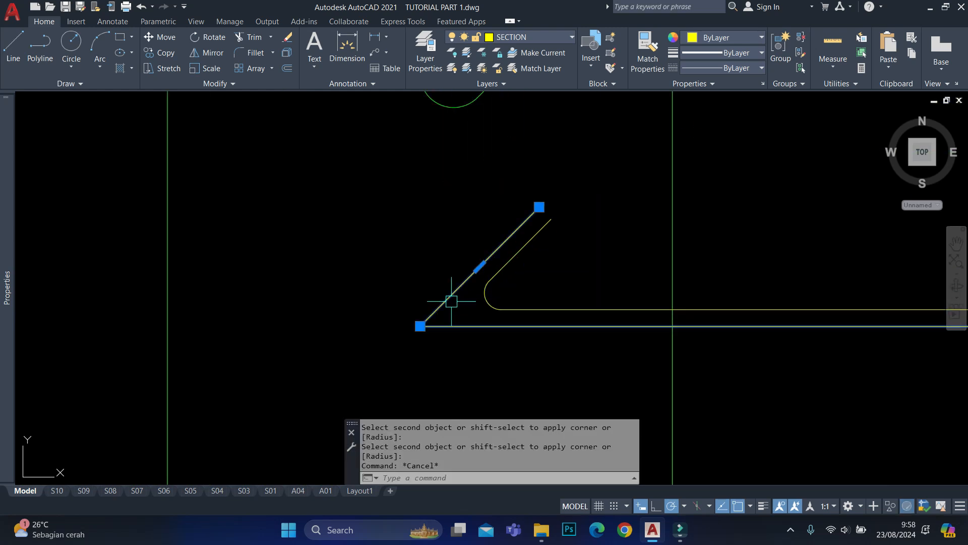
{"action": "key", "text": "space"}
{"action": "left_click", "coordinate": [484, 296]}
{"action": "left_click", "coordinate": [390, 325]}
{"action": "key", "text": "Escape"}
{"action": "scroll", "coordinate": [399, 317], "scroll_direction": "down", "scroll_amount": 4}
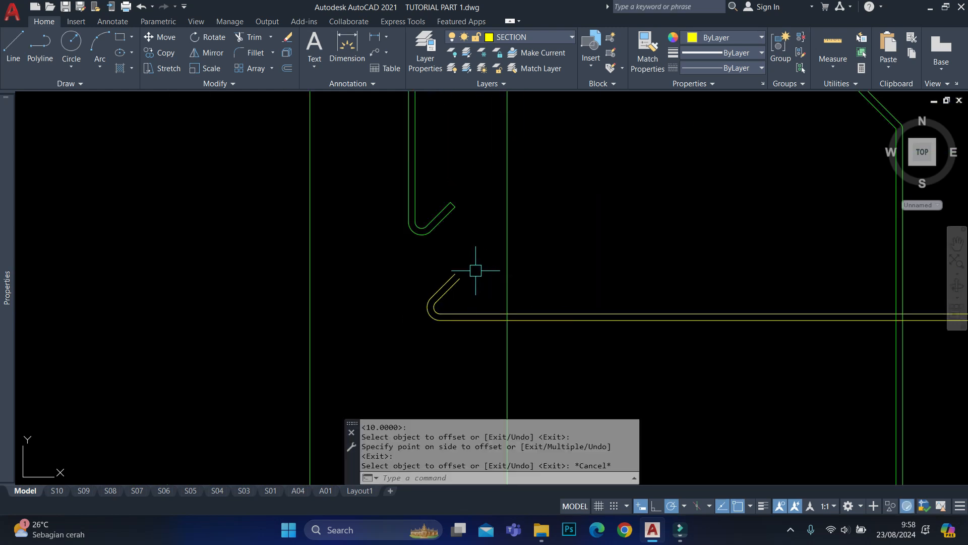
Close the open tip of the straight bar's first-bay hook with a short line.
{"action": "scroll", "coordinate": [471, 273], "scroll_direction": "up", "scroll_amount": 2}
{"action": "type", "text": "KNURL"}
{"action": "key", "text": "space"}
{"action": "key", "text": "Escape"}
{"action": "key", "text": "Escape"}
{"action": "key", "text": "Escape"}
{"action": "scroll", "coordinate": [444, 270], "scroll_direction": "up", "scroll_amount": 3}
{"action": "type", "text": "L"}
{"action": "key", "text": "space"}
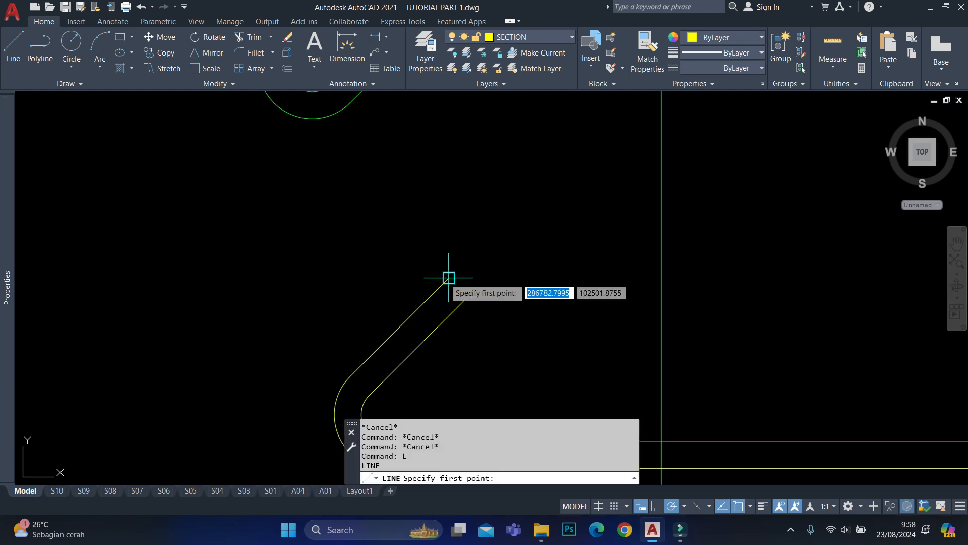
{"action": "left_click", "coordinate": [468, 296]}
{"action": "key", "text": "Escape"}
Close the open tip of the straight bar's hook at the far end with a short line.
{"action": "scroll", "coordinate": [386, 272], "scroll_direction": "down", "scroll_amount": 8}
{"action": "scroll", "coordinate": [464, 263], "scroll_direction": "down", "scroll_amount": 5}
{"action": "middle_click_drag", "start_coordinate": [832, 273], "coordinate": [270, 255]}
{"action": "scroll", "coordinate": [641, 249], "scroll_direction": "up", "scroll_amount": 4}
{"action": "scroll", "coordinate": [588, 249], "scroll_direction": "up", "scroll_amount": 10}
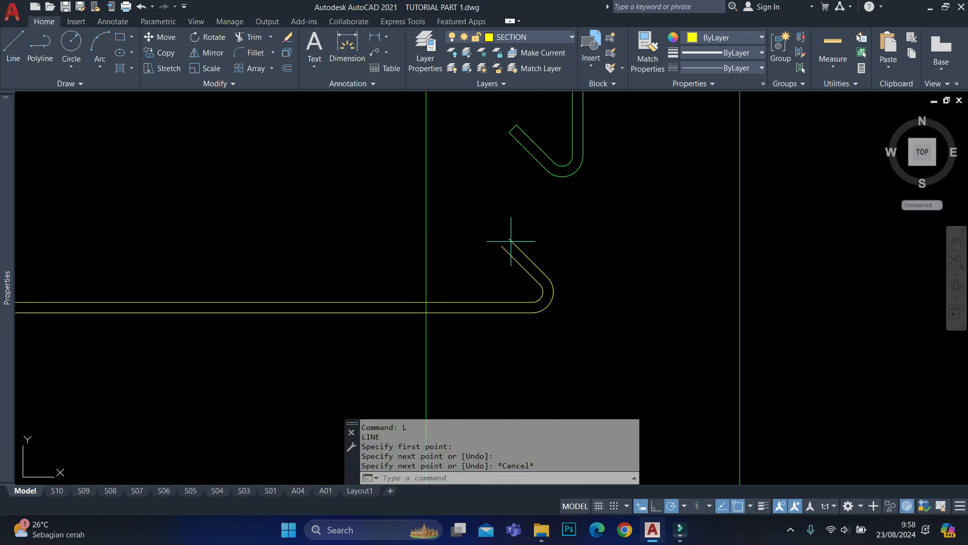
{"action": "key", "text": "Escape"}
{"action": "key", "text": "Escape"}
{"action": "scroll", "coordinate": [506, 235], "scroll_direction": "up", "scroll_amount": 4}
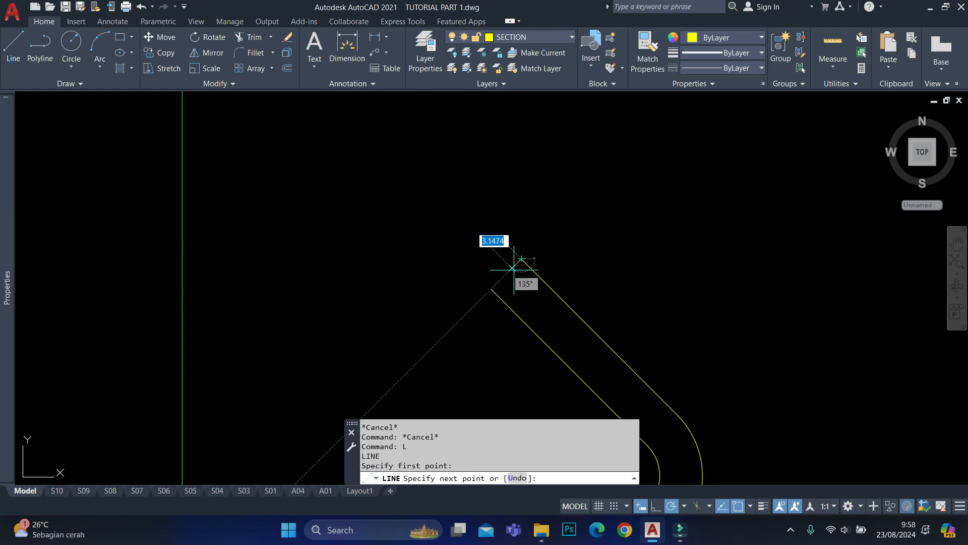
{"action": "key", "text": "Escape"}
Match the properties of the bent horizontal bar onto the new straight bar's lines at both ends.
{"action": "scroll", "coordinate": [593, 255], "scroll_direction": "down", "scroll_amount": 10}
{"action": "type", "text": "ma"}
{"action": "key", "text": "Return"}
{"action": "left_click", "coordinate": [609, 224]}
{"action": "left_click", "coordinate": [614, 242]}
{"action": "left_click", "coordinate": [546, 322]}
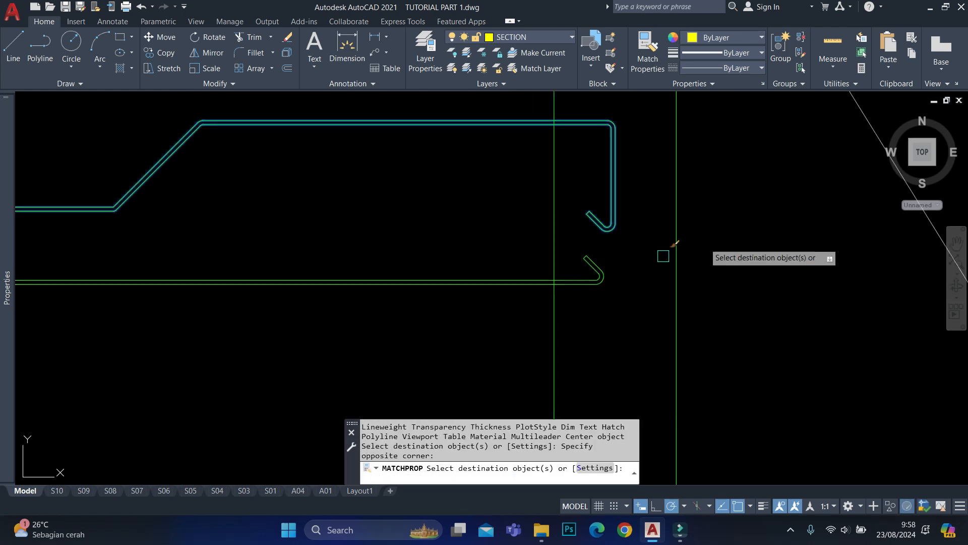
{"action": "scroll", "coordinate": [749, 241], "scroll_direction": "down", "scroll_amount": 12}
{"action": "scroll", "coordinate": [206, 241], "scroll_direction": "up", "scroll_amount": 8}
{"action": "key", "text": "Escape"}
{"action": "scroll", "coordinate": [481, 236], "scroll_direction": "down", "scroll_amount": 1}
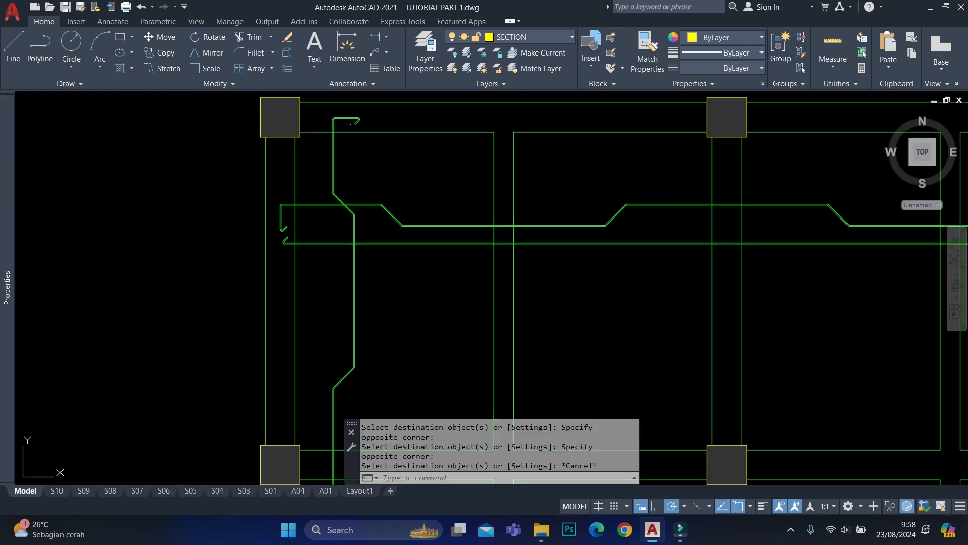
Make a copy of the horizontal straight bar rotated 90° about a point in the first bay.
{"action": "left_click", "coordinate": [375, 241]}
{"action": "scroll", "coordinate": [294, 239], "scroll_direction": "up", "scroll_amount": 2}
{"action": "left_click", "coordinate": [397, 258]}
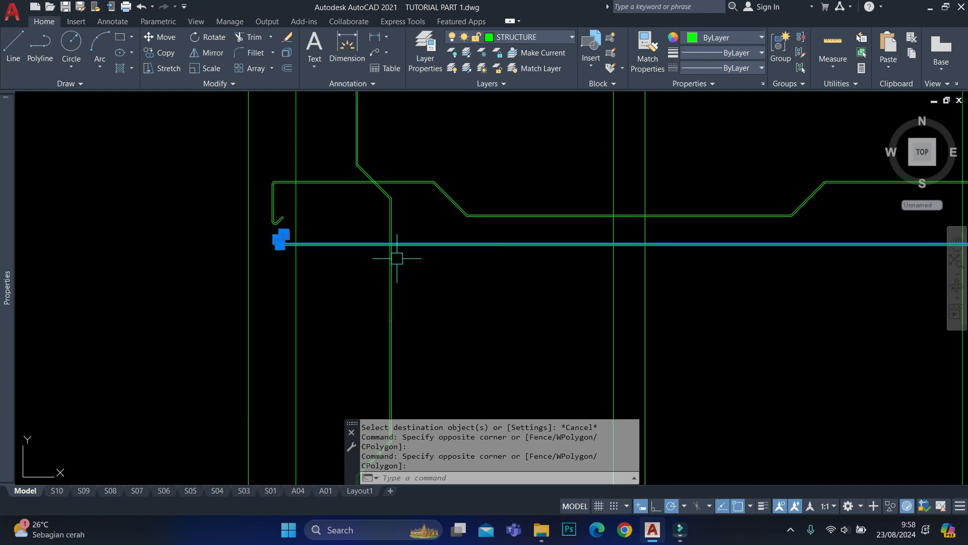
{"action": "type", "text": "r"}
{"action": "scroll", "coordinate": [429, 243], "scroll_direction": "up", "scroll_amount": 2}
{"action": "type", "text": "o"}
{"action": "key", "text": "Return"}
{"action": "left_click", "coordinate": [421, 221]}
{"action": "type", "text": "c"}
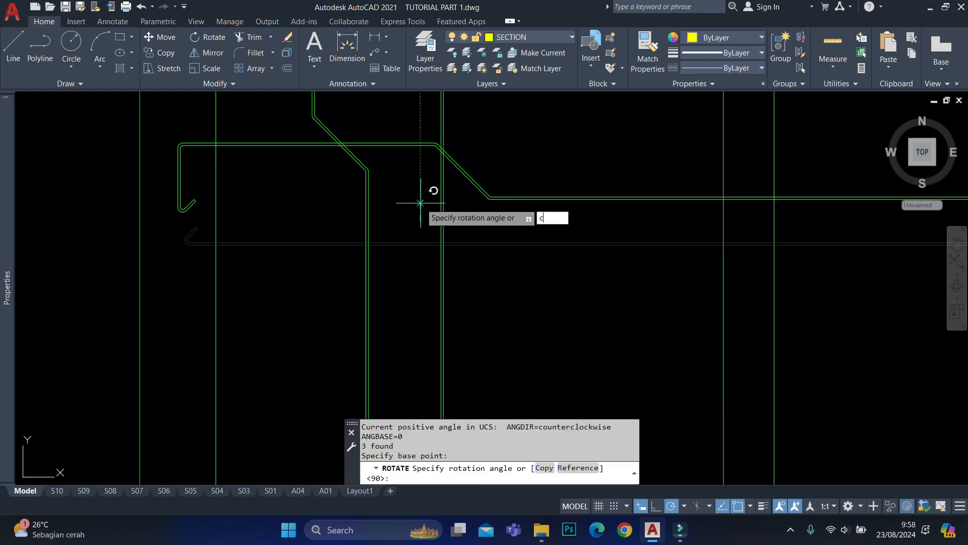
{"action": "key", "text": "Return"}
{"action": "key", "text": "Return"}
Move the rotated straight bar vertically down so its upper hook sits at the plan's upper edge beam.
{"action": "scroll", "coordinate": [459, 226], "scroll_direction": "down", "scroll_amount": 3}
{"action": "middle_click_drag", "start_coordinate": [460, 227], "coordinate": [446, 274]}
{"action": "scroll", "coordinate": [454, 220], "scroll_direction": "down", "scroll_amount": 1}
{"action": "left_click", "coordinate": [447, 274]}
{"action": "scroll", "coordinate": [419, 247], "scroll_direction": "down", "scroll_amount": 8}
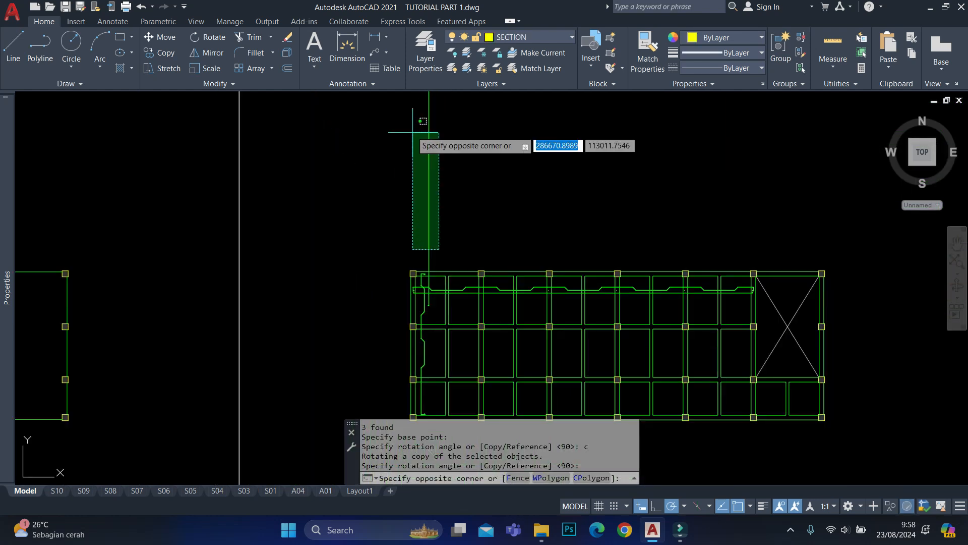
{"action": "left_click", "coordinate": [405, 140]}
{"action": "type", "text": "m"}
{"action": "key", "text": "Return"}
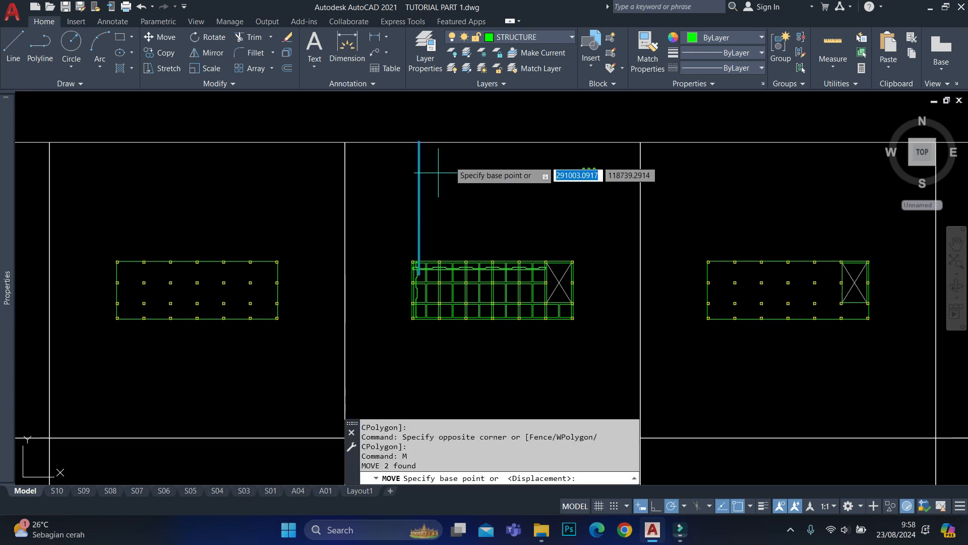
{"action": "left_click", "coordinate": [389, 165]}
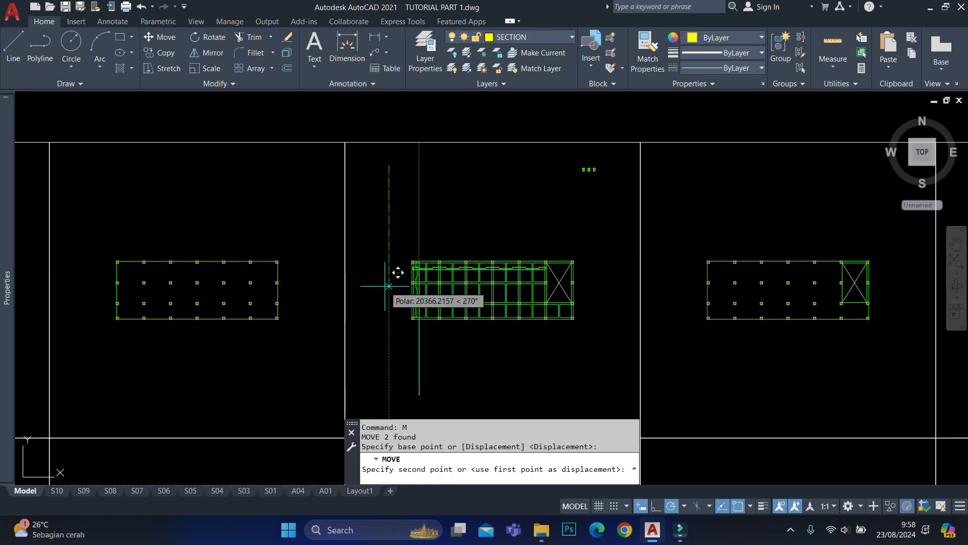
{"action": "left_click", "coordinate": [389, 286]}
{"action": "scroll", "coordinate": [388, 285], "scroll_direction": "up", "scroll_amount": 10}
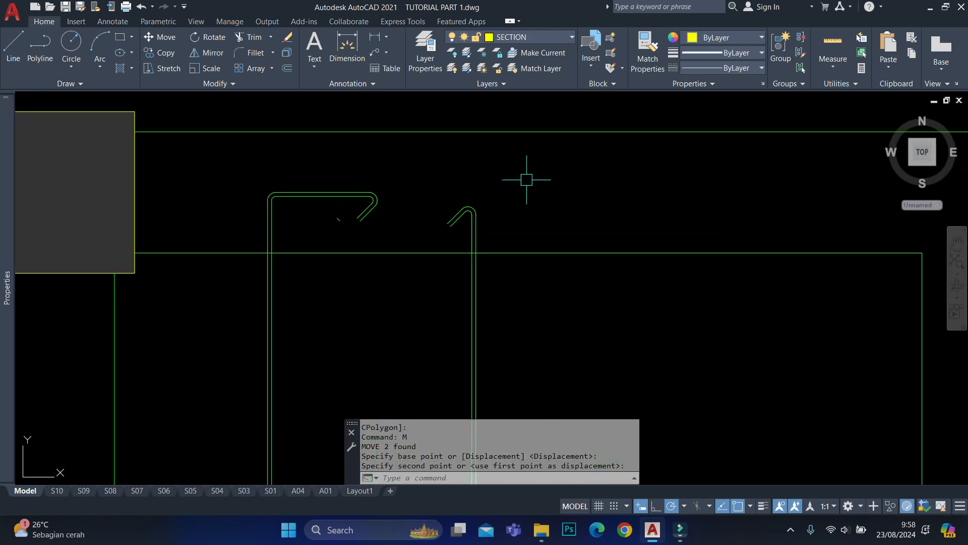
Move the stray short line onto the open tip of the vertical bent bar's upper hook.
{"action": "left_click", "coordinate": [526, 180]}
{"action": "key", "text": "Escape"}
{"action": "type", "text": "l"}
{"action": "key", "text": "Return"}
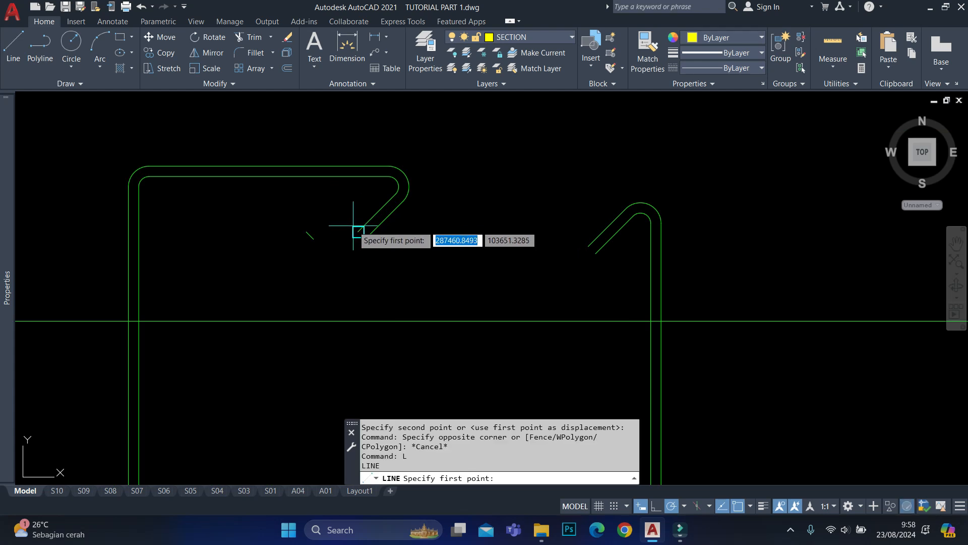
{"action": "left_click", "coordinate": [350, 234]}
{"action": "key", "text": "Escape"}
{"action": "type", "text": "m"}
{"action": "key", "text": "Return"}
{"action": "left_click", "coordinate": [306, 232]}
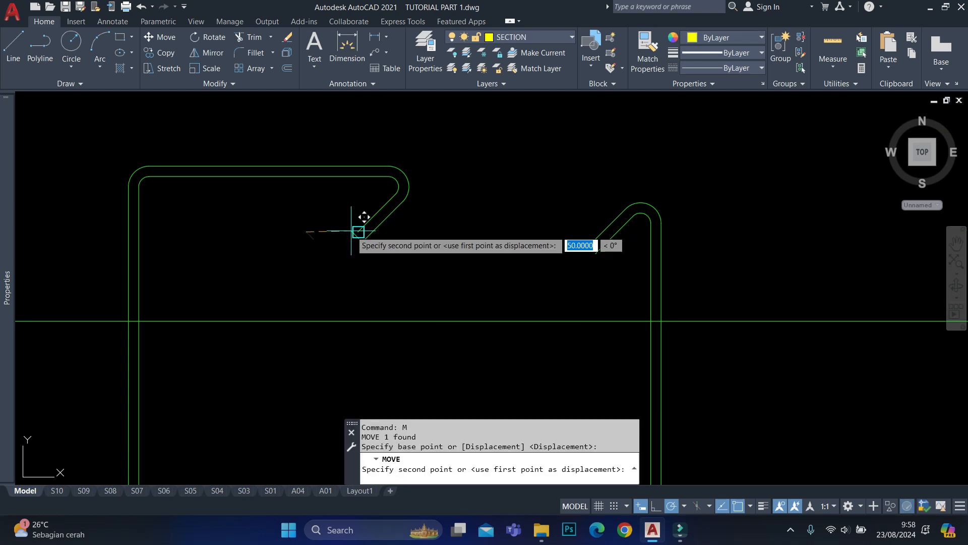
{"action": "left_click", "coordinate": [357, 232]}
Copy the short closing line to the open tip of the vertical straight bar's upper hook.
{"action": "scroll", "coordinate": [358, 232], "scroll_direction": "up", "scroll_amount": 5}
{"action": "left_click", "coordinate": [357, 229]}
{"action": "type", "text": "co"}
{"action": "key", "text": "Return"}
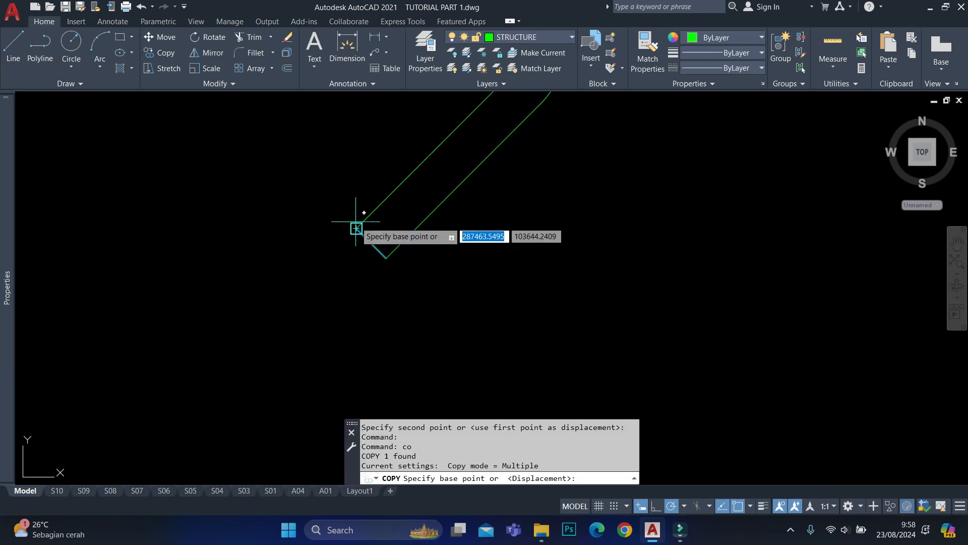
{"action": "left_click", "coordinate": [356, 227]}
{"action": "scroll", "coordinate": [303, 224], "scroll_direction": "down", "scroll_amount": 3}
{"action": "scroll", "coordinate": [734, 236], "scroll_direction": "up", "scroll_amount": 2}
{"action": "left_click", "coordinate": [665, 254]}
{"action": "key", "text": "Escape"}
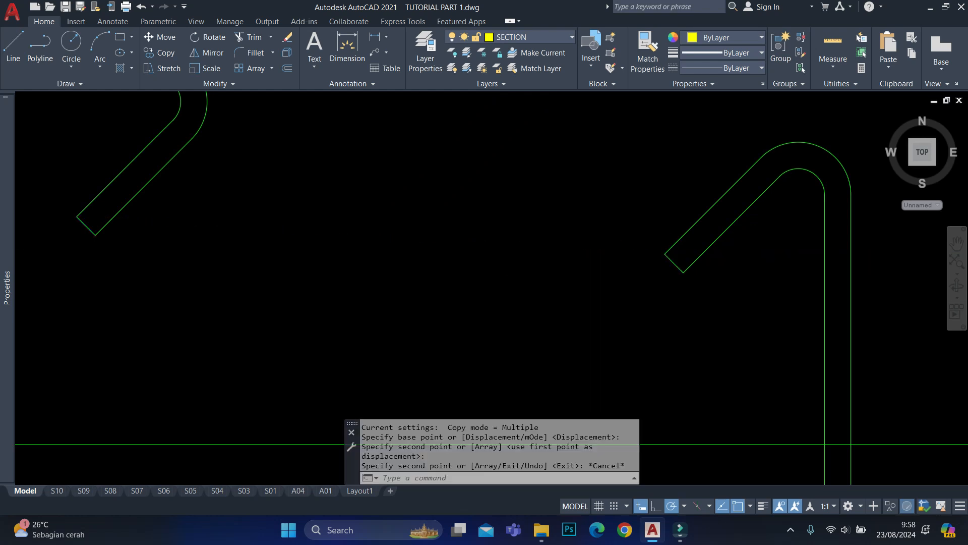
Move the vertical straight bar with its closing line so its upper hook aligns with the top of the vertical bent bar.
{"action": "scroll", "coordinate": [514, 247], "scroll_direction": "down", "scroll_amount": 2}
{"action": "left_click", "coordinate": [767, 177]}
{"action": "left_click", "coordinate": [556, 275]}
{"action": "scroll", "coordinate": [655, 215], "scroll_direction": "down", "scroll_amount": 3}
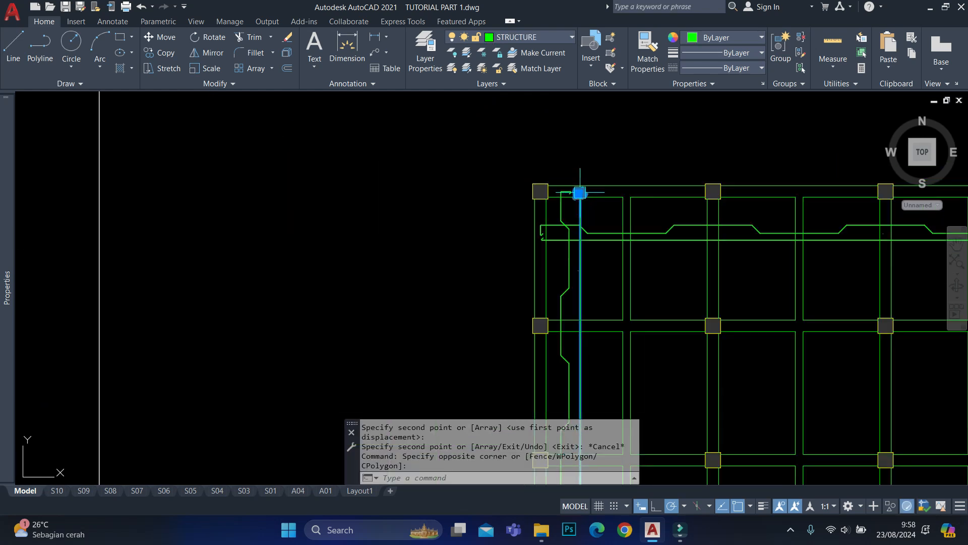
{"action": "scroll", "coordinate": [580, 199], "scroll_direction": "up", "scroll_amount": 4}
{"action": "type", "text": "m"}
{"action": "key", "text": "Return"}
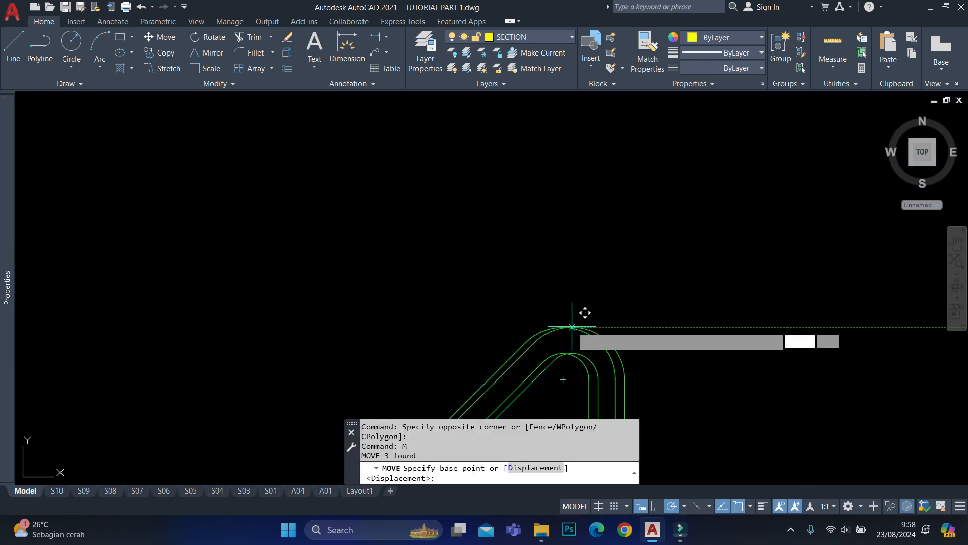
{"action": "left_click", "coordinate": [572, 327]}
{"action": "scroll", "coordinate": [354, 258], "scroll_direction": "down", "scroll_amount": 1}
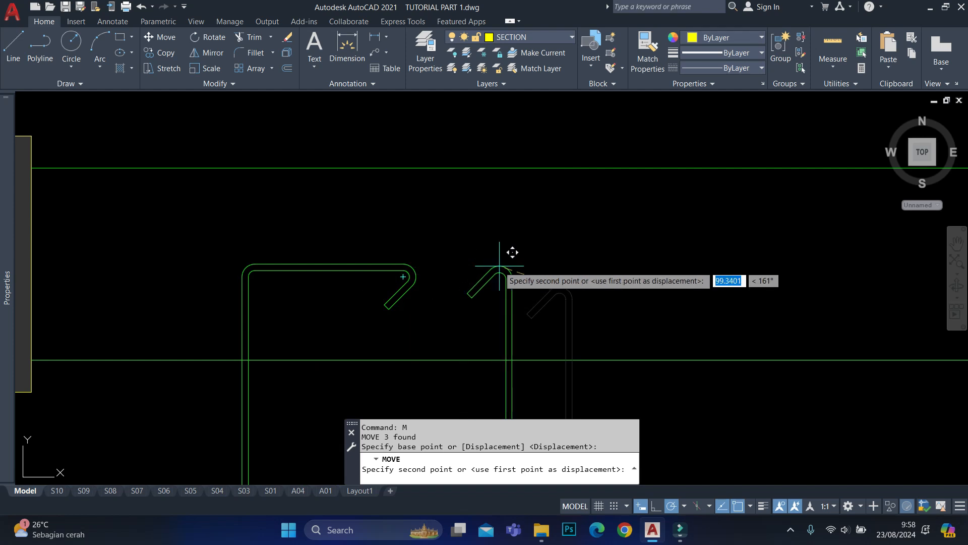
{"action": "left_click", "coordinate": [524, 256]}
{"action": "scroll", "coordinate": [515, 210], "scroll_direction": "down", "scroll_amount": 5}
{"action": "scroll", "coordinate": [510, 318], "scroll_direction": "up", "scroll_amount": 2}
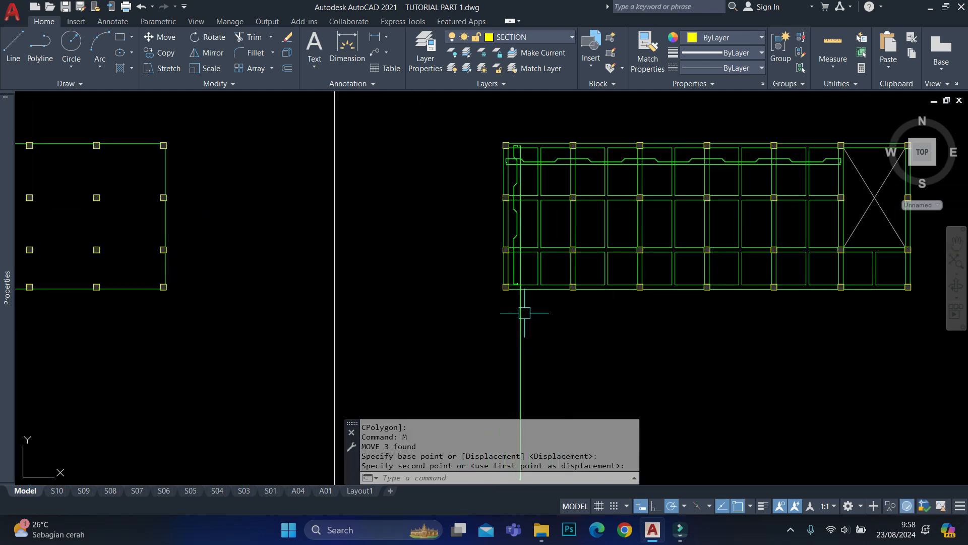
Stretch the lower hooked end of the vertical bent bar straight down into the plan's lower edge beam.
{"action": "scroll", "coordinate": [525, 313], "scroll_direction": "up", "scroll_amount": 10}
{"action": "left_click", "coordinate": [536, 142]}
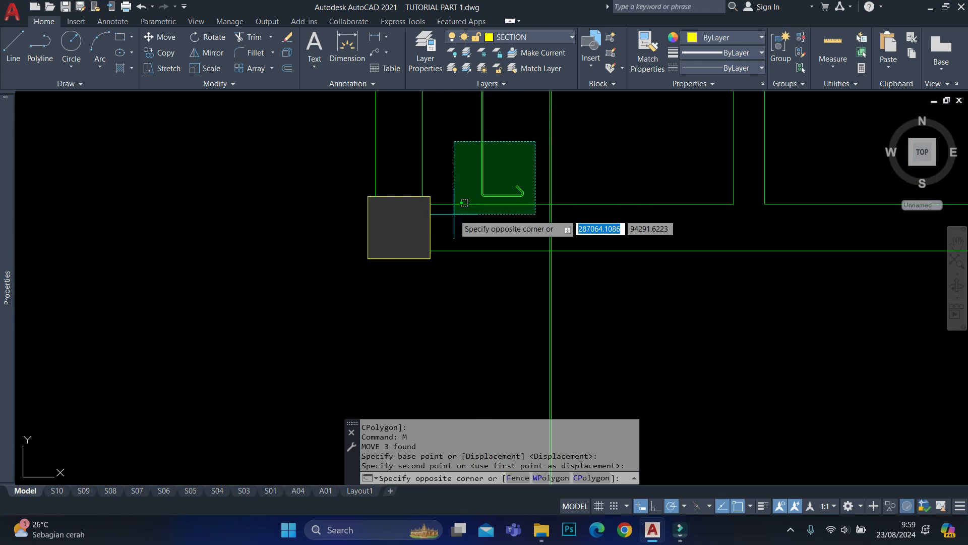
{"action": "left_click", "coordinate": [446, 237]}
{"action": "type", "text": "s"}
{"action": "key", "text": "Return"}
{"action": "left_click", "coordinate": [487, 277]}
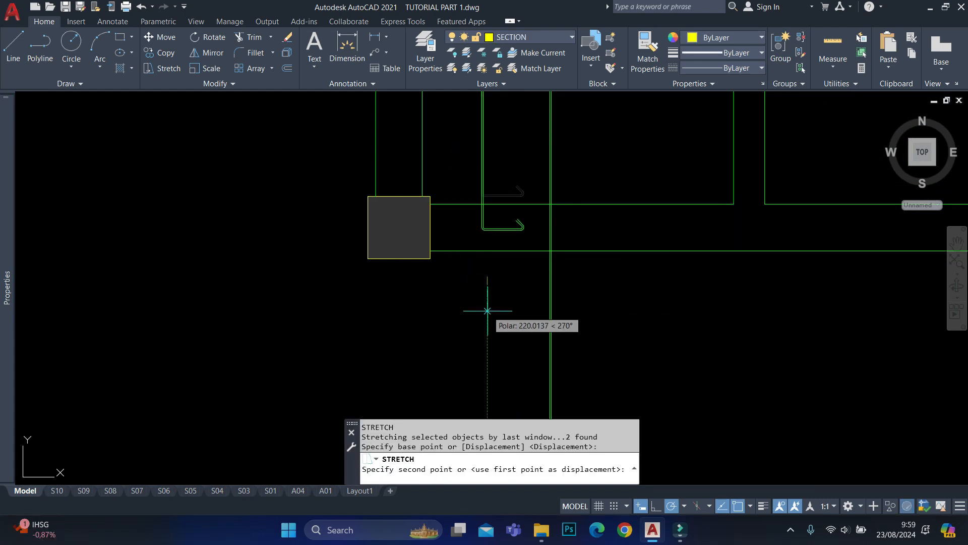
Stretch the bent vertical bar's lower hooked end down into the bottom edge beam.
{"action": "left_click", "coordinate": [487, 311]}
{"action": "scroll", "coordinate": [493, 216], "scroll_direction": "down", "scroll_amount": 4}
{"action": "scroll", "coordinate": [493, 197], "scroll_direction": "up", "scroll_amount": 3}
{"action": "type", "text": "TR"}
{"action": "key", "text": "Return"}
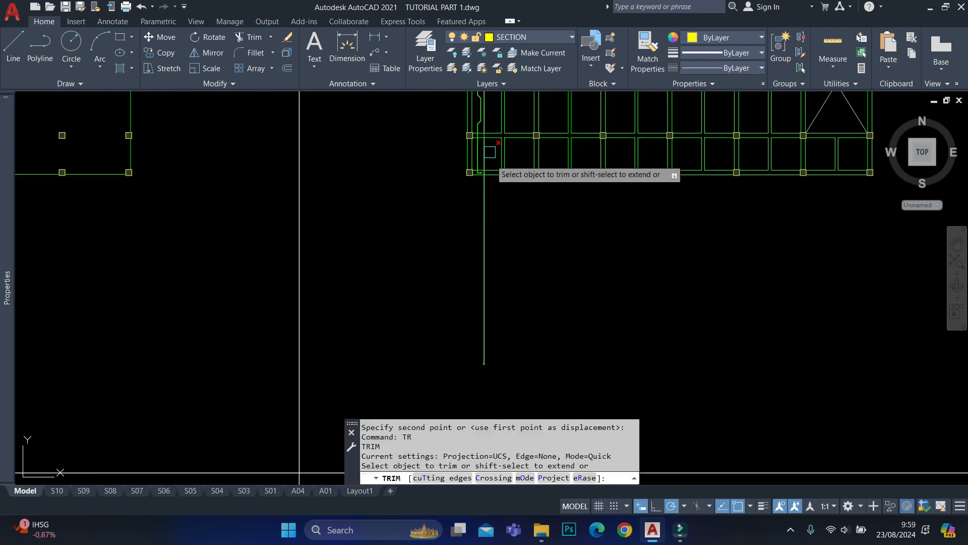
{"action": "key", "text": "Escape"}
Stretch the straight vertical bar's overlong lower end up beside the bent bar's lower hook.
{"action": "scroll", "coordinate": [478, 381], "scroll_direction": "up", "scroll_amount": 5}
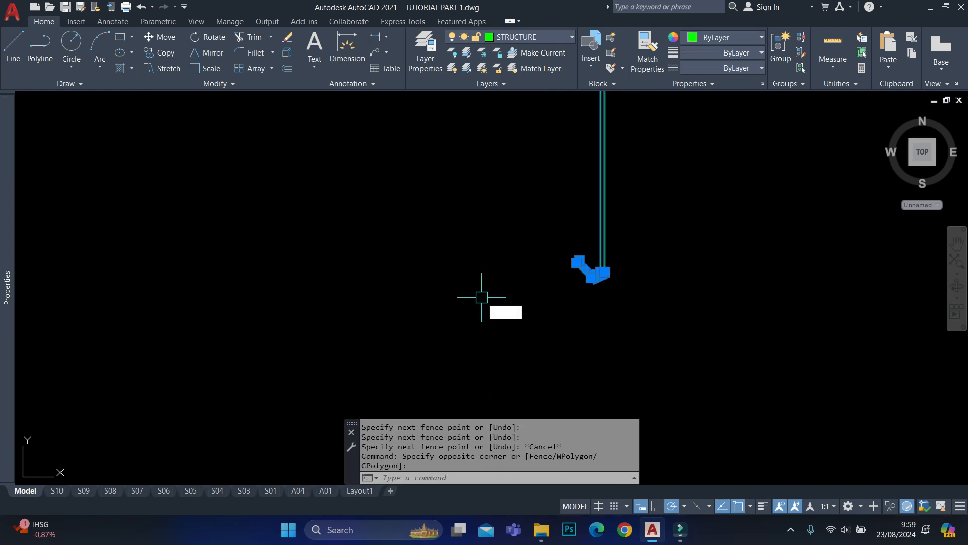
{"action": "left_click", "coordinate": [482, 297]}
{"action": "type", "text": "s"}
{"action": "key", "text": "Return"}
{"action": "scroll", "coordinate": [580, 285], "scroll_direction": "up", "scroll_amount": 3}
{"action": "left_click", "coordinate": [616, 237]}
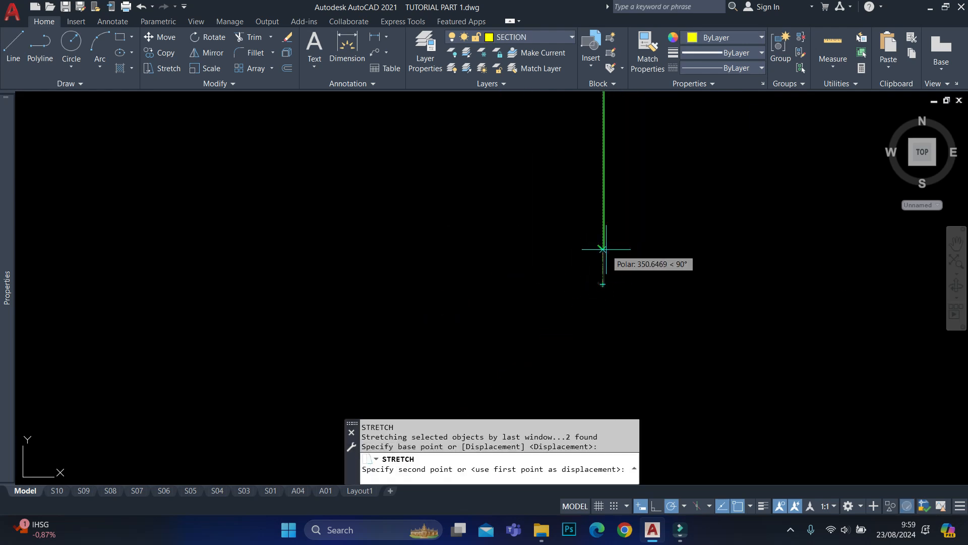
{"action": "scroll", "coordinate": [565, 333], "scroll_direction": "down", "scroll_amount": 3}
{"action": "scroll", "coordinate": [510, 275], "scroll_direction": "up", "scroll_amount": 5}
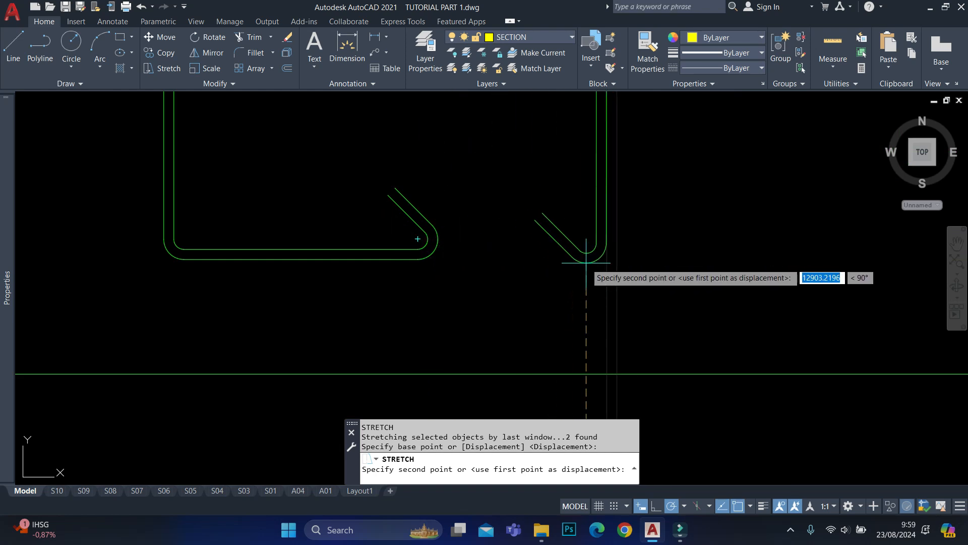
{"action": "left_click", "coordinate": [589, 248]}
Draw a horizontal construction line through the bottom edge of the bent bar's lower hook.
{"action": "type", "text": "xl"}
{"action": "key", "text": "Return"}
{"action": "type", "text": "h"}
{"action": "key", "text": "Return"}
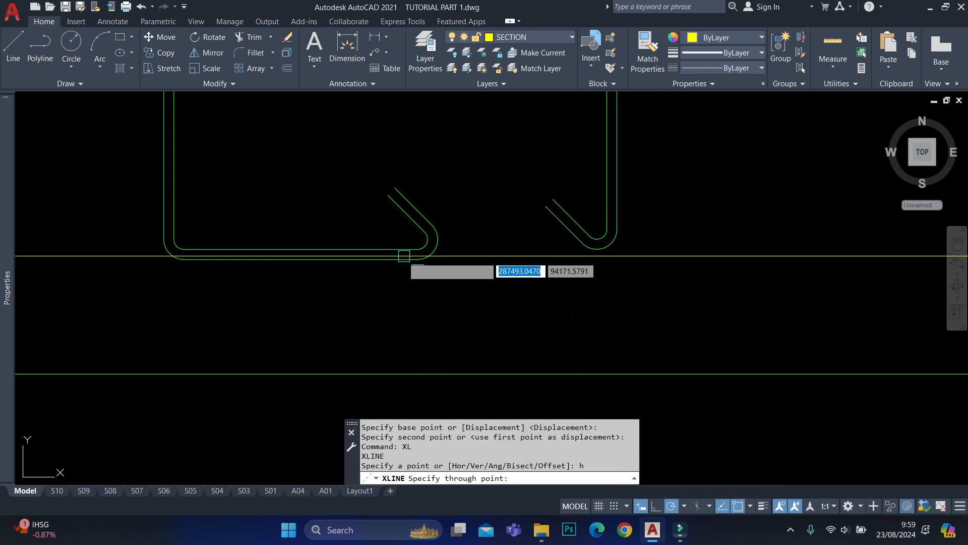
{"action": "key", "text": "Escape"}
Stretch the straight bar's lower hook down so that its bend touches the horizontal construction line.
{"action": "left_click", "coordinate": [809, 126]}
{"action": "left_click", "coordinate": [469, 281]}
{"action": "left_click", "coordinate": [684, 221], "text": "shift"}
{"action": "left_click", "coordinate": [648, 275], "text": "shift"}
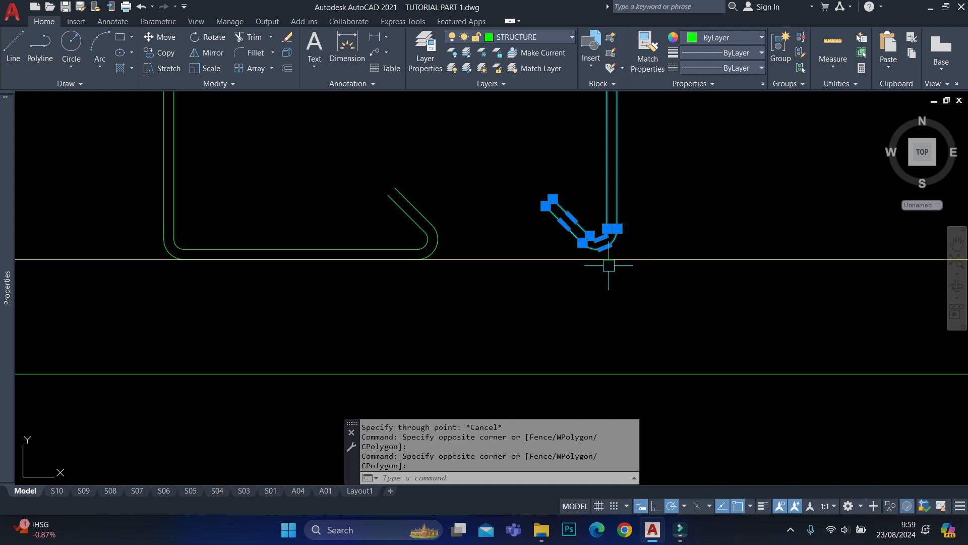
{"action": "scroll", "coordinate": [607, 264], "scroll_direction": "up", "scroll_amount": 2}
{"action": "type", "text": "s"}
{"action": "key", "text": "Return"}
{"action": "left_click", "coordinate": [582, 225]}
{"action": "left_click", "coordinate": [582, 252]}
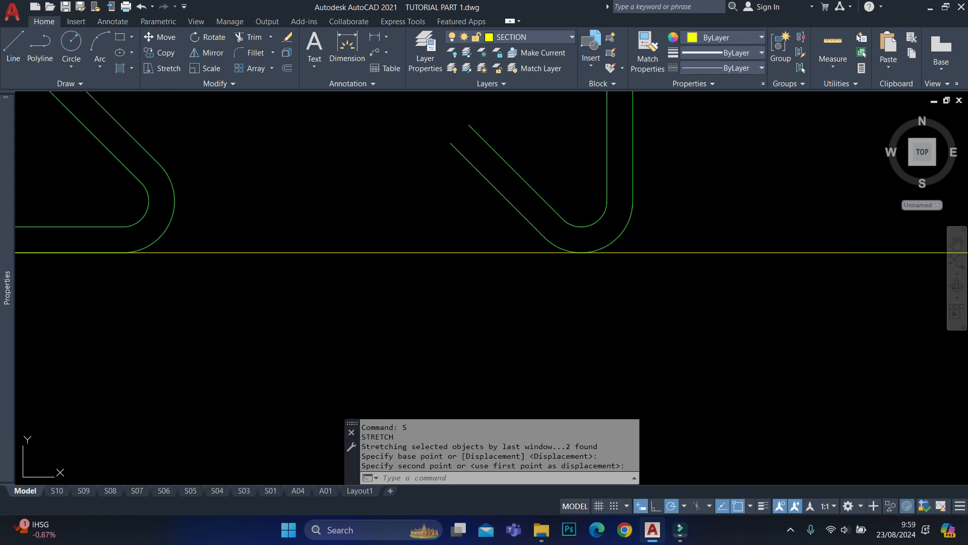
Close the open ends of both lower hooks with short lines across the bar thickness.
{"action": "middle_click_drag", "start_coordinate": [504, 135], "coordinate": [516, 244]}
{"action": "type", "text": "l"}
{"action": "key", "text": "Return"}
{"action": "left_click", "coordinate": [481, 233]}
{"action": "left_click", "coordinate": [459, 259]}
{"action": "key", "text": "Escape"}
{"action": "scroll", "coordinate": [547, 237], "scroll_direction": "down", "scroll_amount": 2}
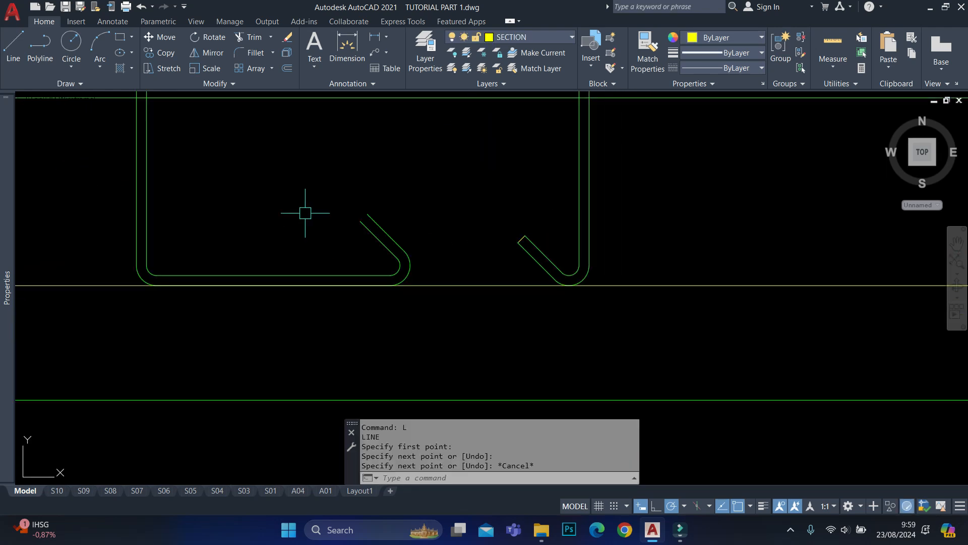
{"action": "key", "text": "Return"}
{"action": "scroll", "coordinate": [401, 226], "scroll_direction": "up", "scroll_amount": 2}
{"action": "left_click", "coordinate": [287, 214]}
{"action": "key", "text": "Escape"}
{"action": "scroll", "coordinate": [359, 243], "scroll_direction": "down", "scroll_amount": 3}
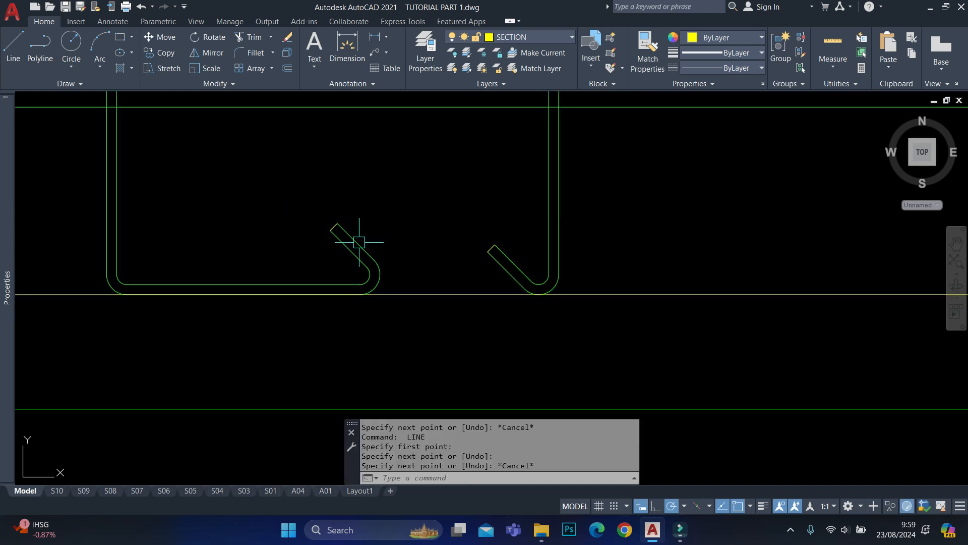
Match the properties of the hook end lines and the construction line to the green reinforcement bar.
{"action": "type", "text": "ma"}
{"action": "left_click", "coordinate": [358, 244]}
{"action": "left_click", "coordinate": [378, 221]}
{"action": "left_click", "coordinate": [318, 260]}
{"action": "left_click", "coordinate": [590, 220]}
{"action": "key", "text": "Escape"}
Erase the horizontal construction line below the hooks.
{"action": "left_click", "coordinate": [649, 213]}
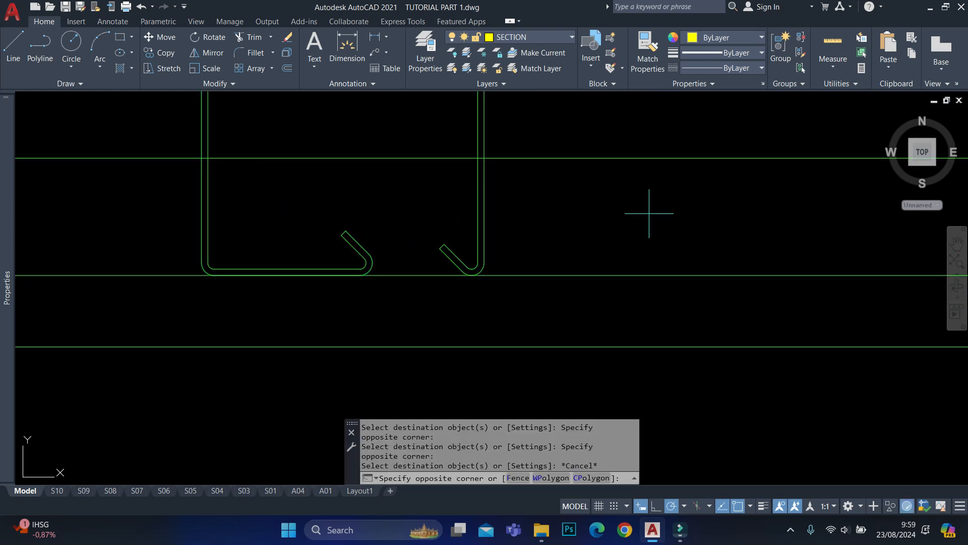
{"action": "scroll", "coordinate": [422, 238], "scroll_direction": "down", "scroll_amount": 6}
{"action": "type", "text": "e"}
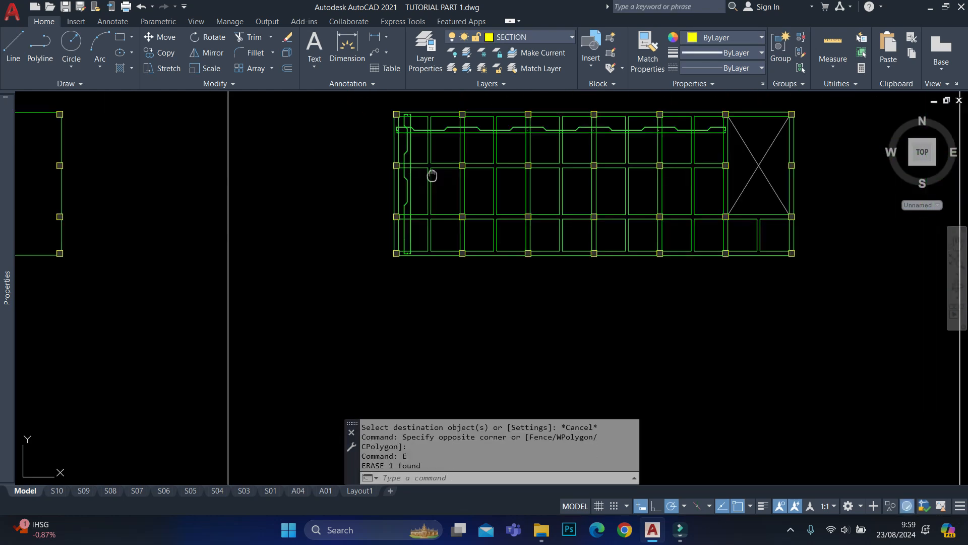
{"action": "scroll", "coordinate": [427, 230], "scroll_direction": "up", "scroll_amount": 3}
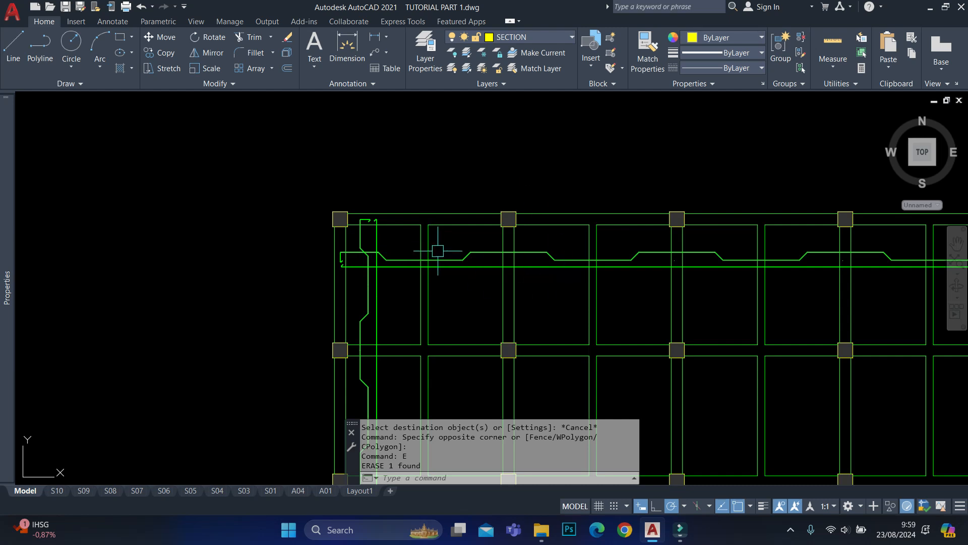
{"action": "key", "text": "Escape"}
Move the pair of vertical reinforcement bars horizontally to the right within the first bay.
{"action": "scroll", "coordinate": [363, 219], "scroll_direction": "up", "scroll_amount": 2}
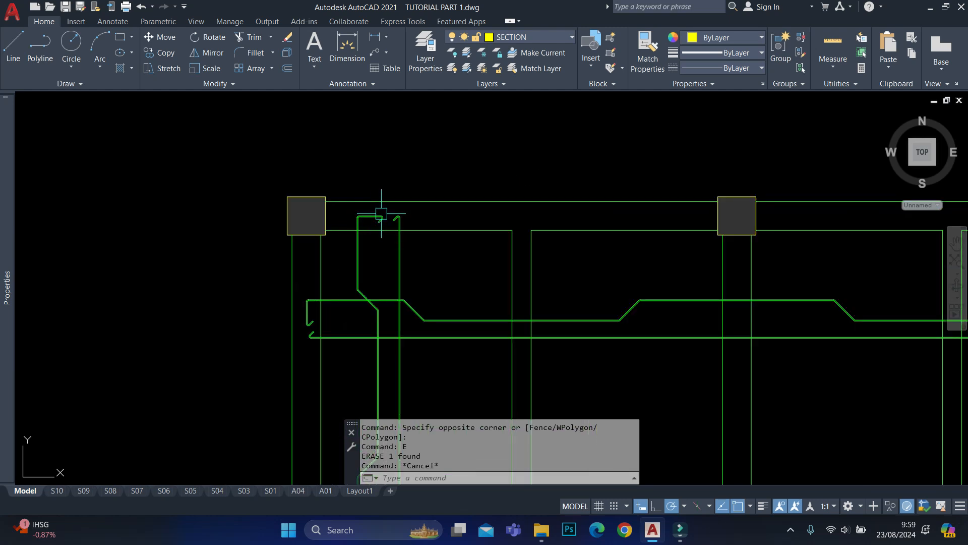
{"action": "scroll", "coordinate": [404, 212], "scroll_direction": "down", "scroll_amount": 4}
{"action": "scroll", "coordinate": [439, 189], "scroll_direction": "up", "scroll_amount": 2}
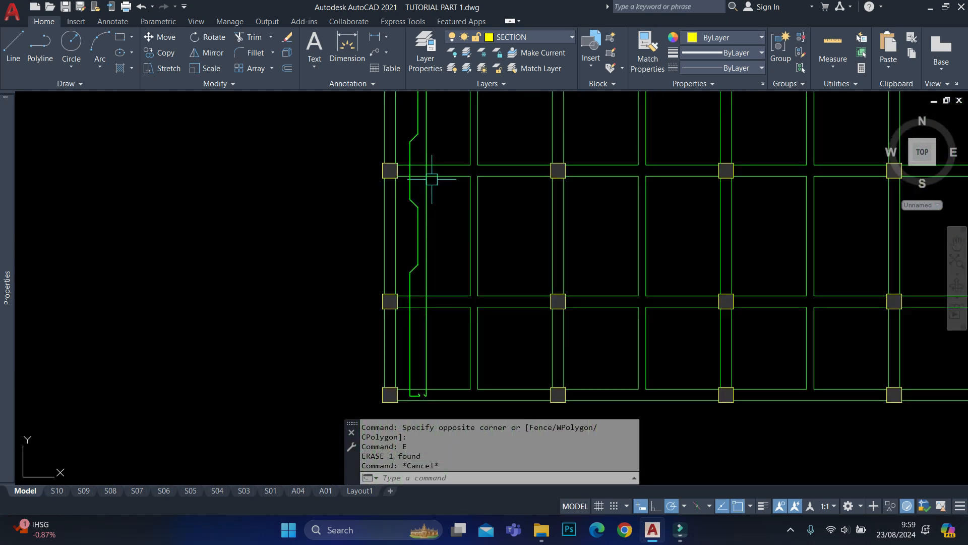
{"action": "middle_click_drag", "start_coordinate": [425, 98], "coordinate": [429, 261]}
{"action": "scroll", "coordinate": [428, 263], "scroll_direction": "up", "scroll_amount": 2}
{"action": "left_click", "coordinate": [449, 277]}
{"action": "left_click", "coordinate": [390, 304]}
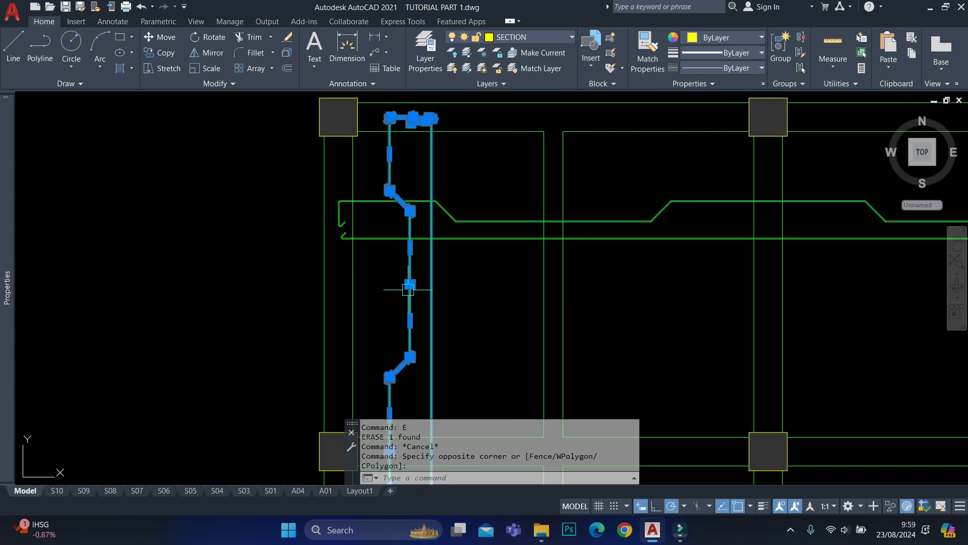
{"action": "scroll", "coordinate": [409, 290], "scroll_direction": "down", "scroll_amount": 3}
{"action": "scroll", "coordinate": [422, 207], "scroll_direction": "up", "scroll_amount": 5}
{"action": "left_click", "coordinate": [386, 280]}
{"action": "scroll", "coordinate": [390, 207], "scroll_direction": "up", "scroll_amount": 2}
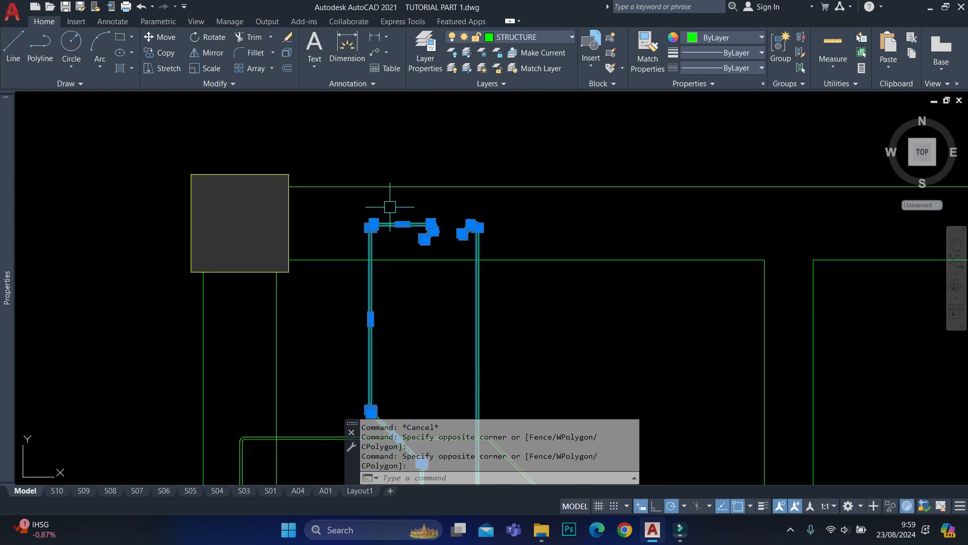
{"action": "left_click", "coordinate": [476, 241]}
{"action": "scroll", "coordinate": [491, 144], "scroll_direction": "down", "scroll_amount": 6}
{"action": "middle_click_drag", "start_coordinate": [488, 411], "coordinate": [492, 123]}
{"action": "middle_click_drag", "start_coordinate": [462, 385], "coordinate": [474, 146]}
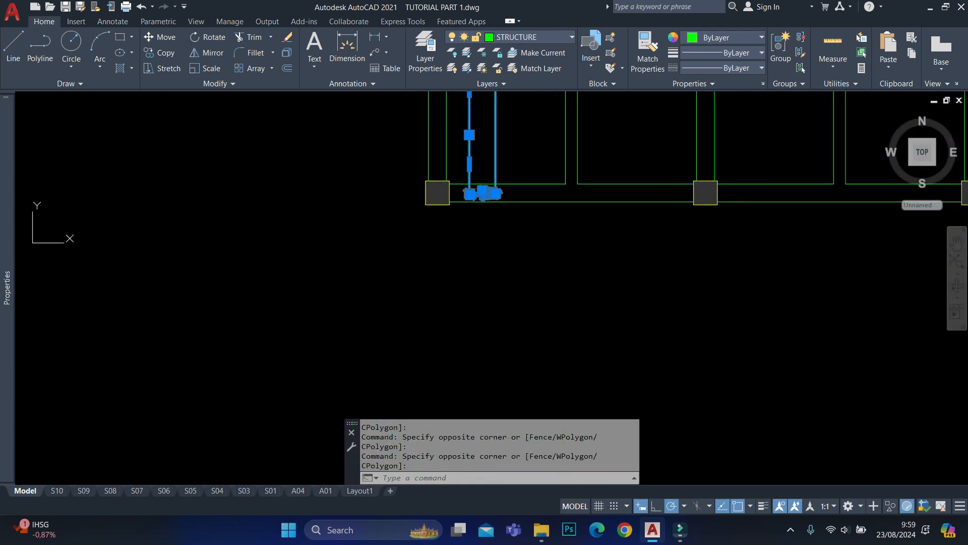
{"action": "scroll", "coordinate": [461, 187], "scroll_direction": "up", "scroll_amount": 6}
{"action": "scroll", "coordinate": [591, 238], "scroll_direction": "down", "scroll_amount": 7}
{"action": "middle_click_drag", "start_coordinate": [608, 180], "coordinate": [438, 340]}
{"action": "middle_click_drag", "start_coordinate": [469, 166], "coordinate": [459, 348]}
{"action": "type", "text": "m"}
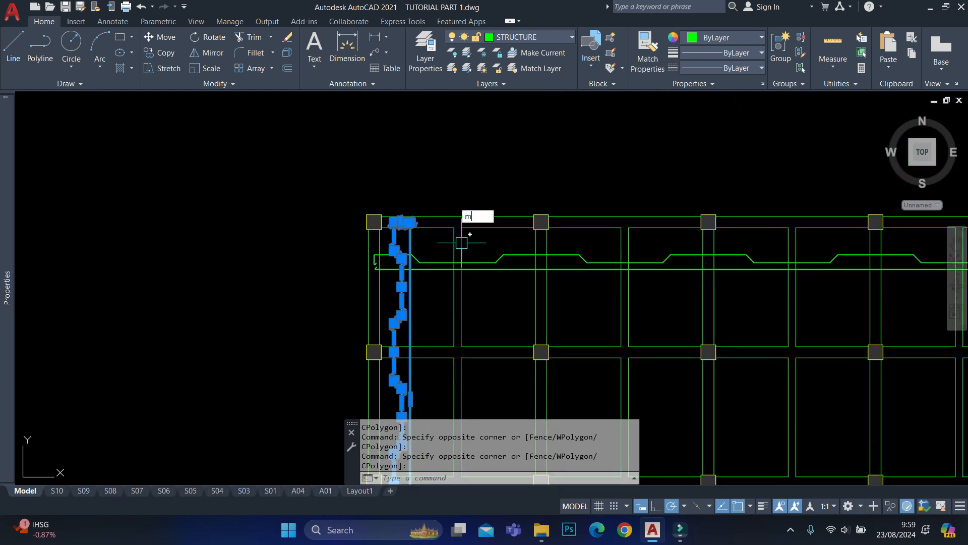
{"action": "scroll", "coordinate": [438, 157], "scroll_direction": "up", "scroll_amount": 2}
{"action": "key", "text": "space"}
{"action": "left_click", "coordinate": [372, 186]}
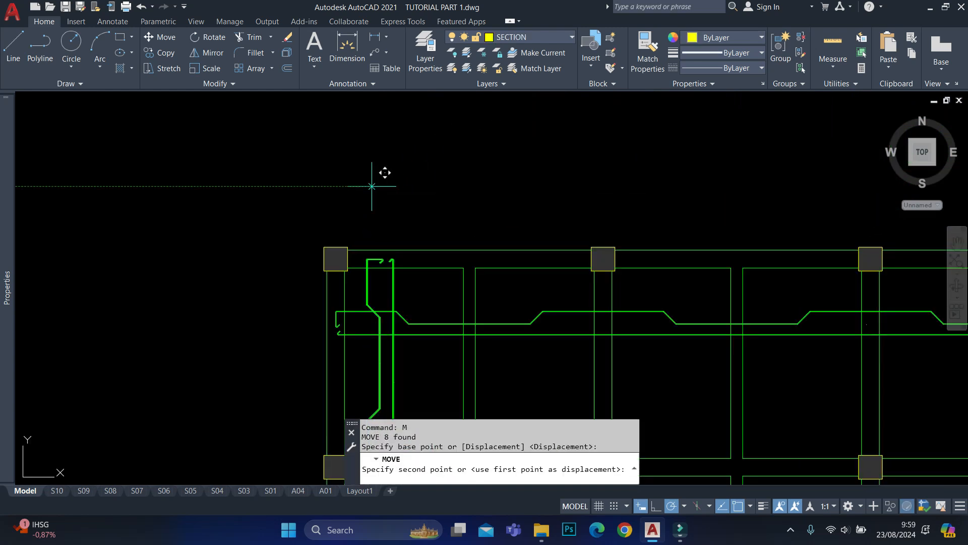
{"action": "left_click", "coordinate": [423, 187]}
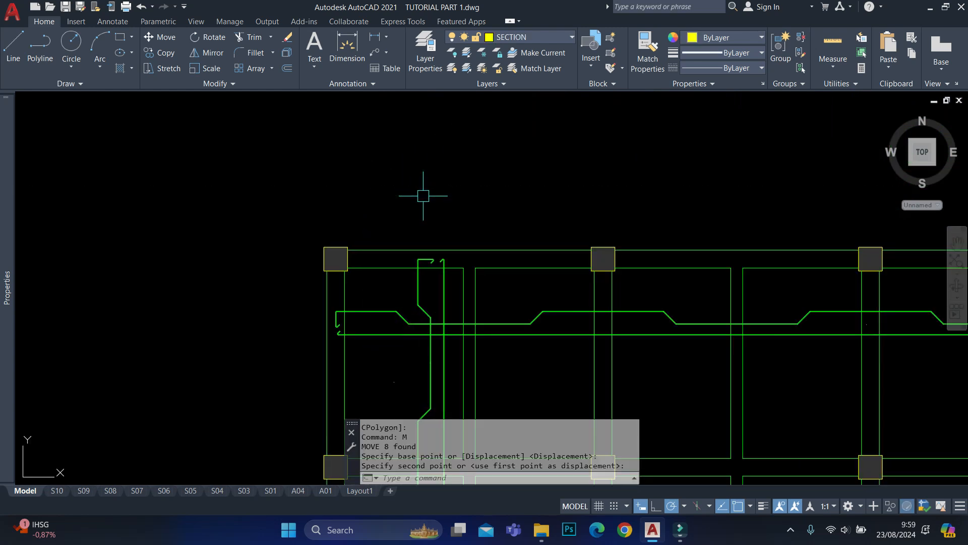
Copy the pair of vertical reinforcement bars 9000 to the right, into the third bay.
{"action": "middle_click_drag", "start_coordinate": [388, 348], "coordinate": [425, 243]}
{"action": "scroll", "coordinate": [425, 243], "scroll_direction": "up", "scroll_amount": 4}
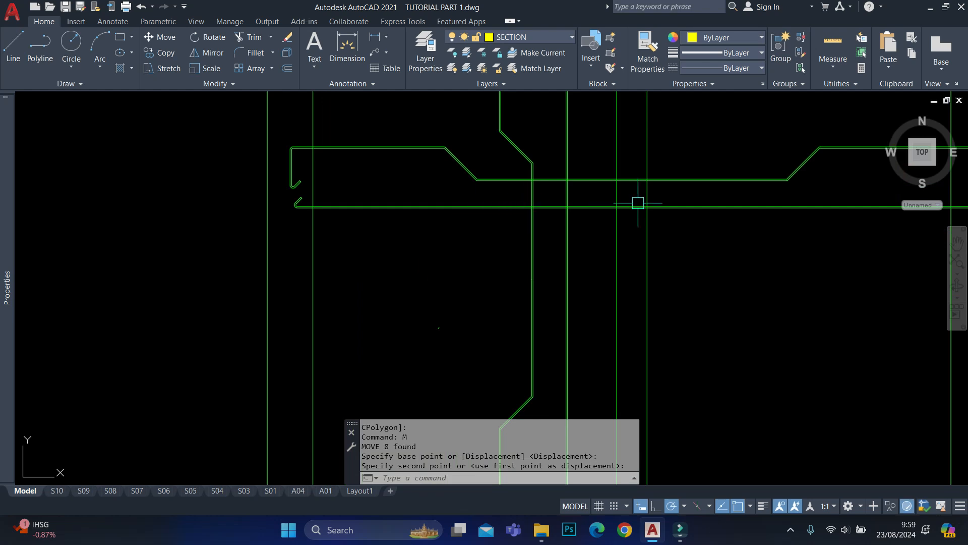
{"action": "mouse_move", "coordinate": [565, 151]}
{"action": "middle_mouse_down"}
{"action": "mouse_move", "coordinate": [519, 242]}
{"action": "mouse_move", "coordinate": [472, 192]}
{"action": "middle_mouse_up"}
{"action": "scroll", "coordinate": [433, 148], "scroll_direction": "down", "scroll_amount": 6}
{"action": "scroll", "coordinate": [447, 175], "scroll_direction": "up", "scroll_amount": 6}
{"action": "left_click", "coordinate": [438, 178]}
{"action": "left_click", "coordinate": [291, 169]}
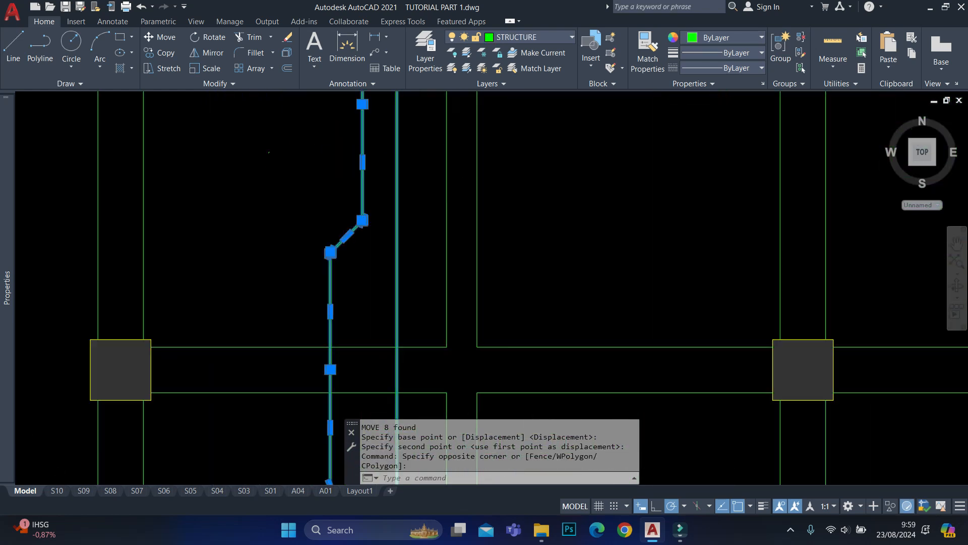
{"action": "scroll", "coordinate": [388, 131], "scroll_direction": "down", "scroll_amount": 6}
{"action": "scroll", "coordinate": [368, 129], "scroll_direction": "up", "scroll_amount": 1}
{"action": "scroll", "coordinate": [404, 127], "scroll_direction": "down", "scroll_amount": 1}
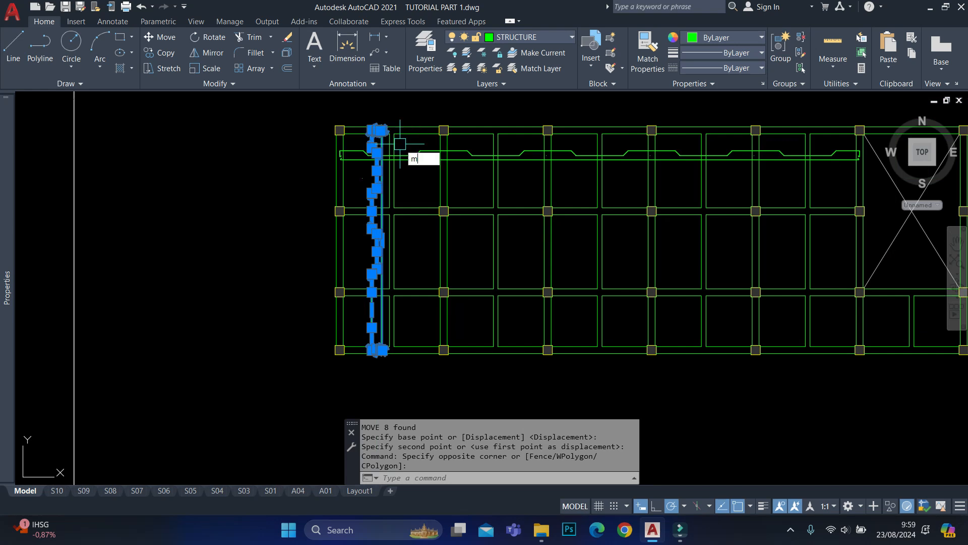
{"action": "scroll", "coordinate": [393, 149], "scroll_direction": "up", "scroll_amount": 4}
{"action": "scroll", "coordinate": [392, 150], "scroll_direction": "down", "scroll_amount": 2}
{"action": "middle_click_drag", "start_coordinate": [386, 153], "coordinate": [368, 196]}
{"action": "key", "text": "BackSpace"}
{"action": "type", "text": "co"}
{"action": "key", "text": "space"}
{"action": "scroll", "coordinate": [370, 169], "scroll_direction": "up", "scroll_amount": 4}
{"action": "left_click", "coordinate": [369, 173]}
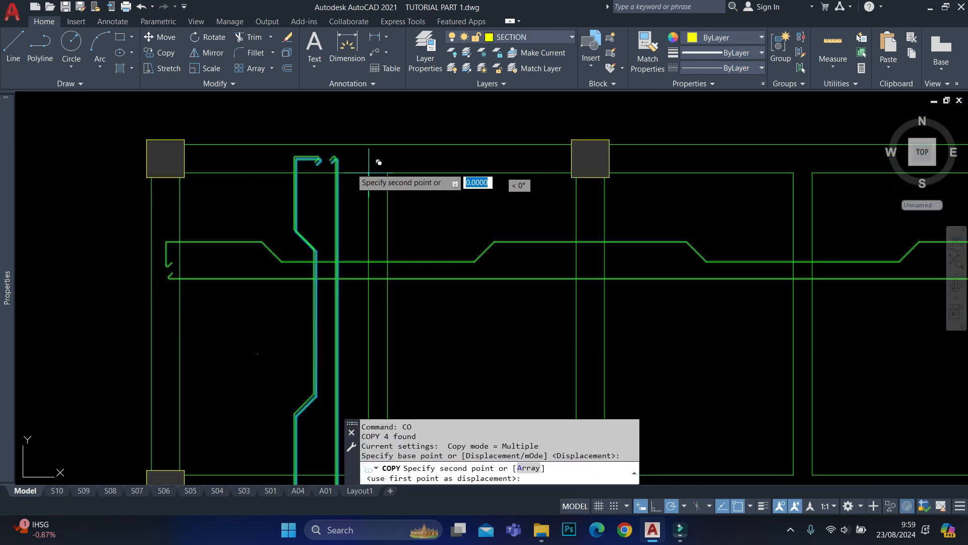
{"action": "scroll", "coordinate": [369, 173], "scroll_direction": "down", "scroll_amount": 6}
{"action": "scroll", "coordinate": [505, 168], "scroll_direction": "up", "scroll_amount": 4}
{"action": "left_click", "coordinate": [522, 167]}
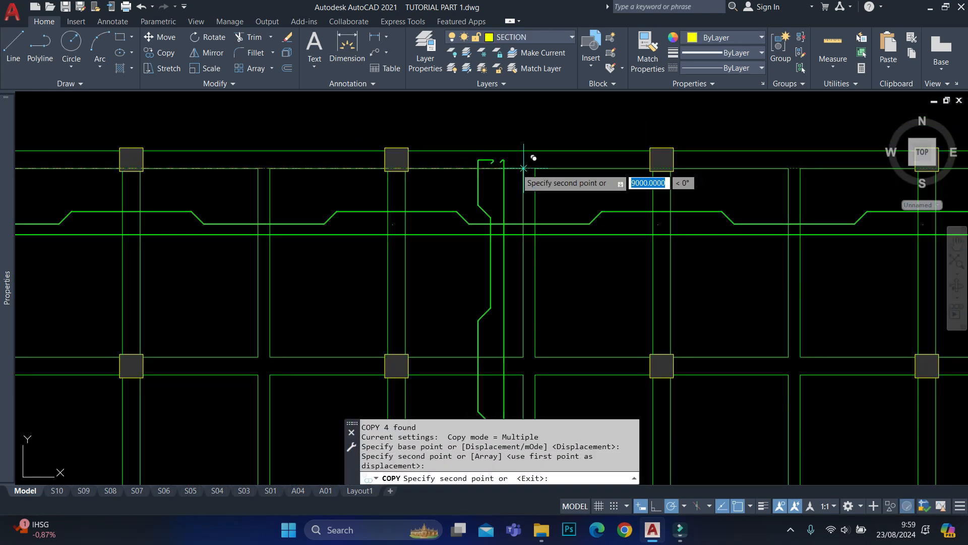
{"action": "scroll", "coordinate": [524, 168], "scroll_direction": "down", "scroll_amount": 4}
{"action": "key", "text": "Escape"}
Move all horizontal and vertical reinforcement bars one sheet frame to the right, onto the next floor plan.
{"action": "scroll", "coordinate": [595, 171], "scroll_direction": "up", "scroll_amount": 4}
{"action": "left_click", "coordinate": [668, 151]}
{"action": "left_click", "coordinate": [656, 234]}
{"action": "scroll", "coordinate": [771, 198], "scroll_direction": "down", "scroll_amount": 4}
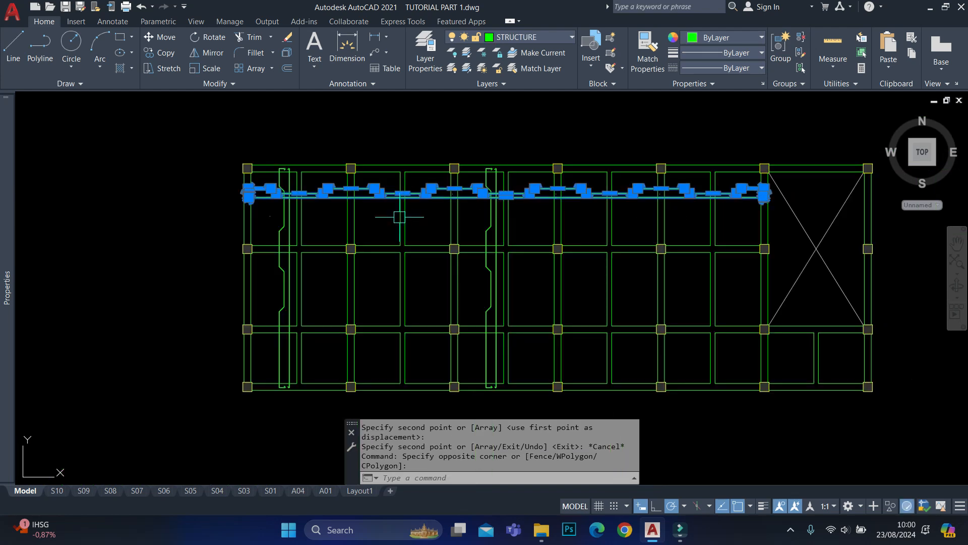
{"action": "scroll", "coordinate": [492, 186], "scroll_direction": "up", "scroll_amount": 4}
{"action": "scroll", "coordinate": [517, 244], "scroll_direction": "up", "scroll_amount": 4}
{"action": "left_click", "coordinate": [509, 242]}
{"action": "left_click", "coordinate": [391, 242]}
{"action": "scroll", "coordinate": [534, 216], "scroll_direction": "down", "scroll_amount": 8}
{"action": "scroll", "coordinate": [415, 237], "scroll_direction": "up", "scroll_amount": 6}
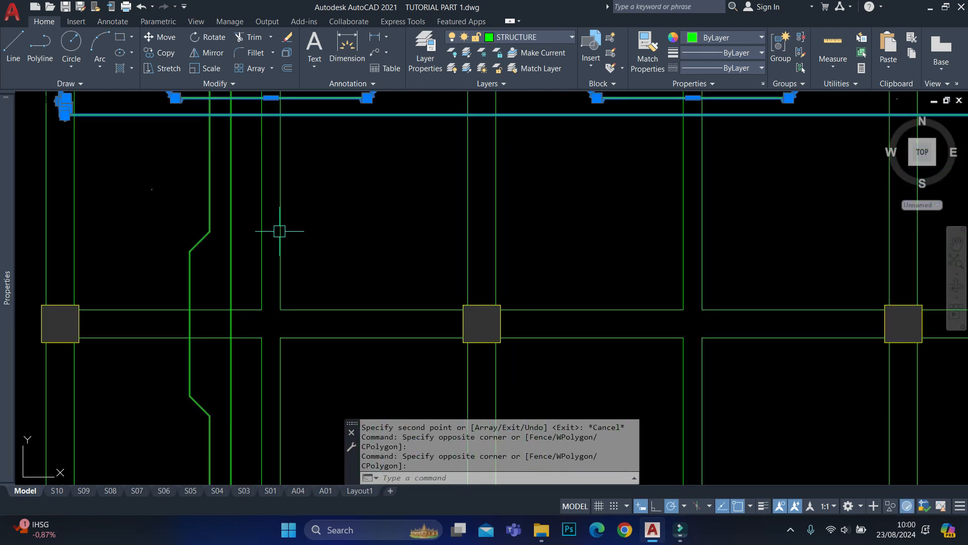
{"action": "scroll", "coordinate": [249, 234], "scroll_direction": "down", "scroll_amount": 10}
{"action": "type", "text": "m"}
{"action": "key", "text": "Return"}
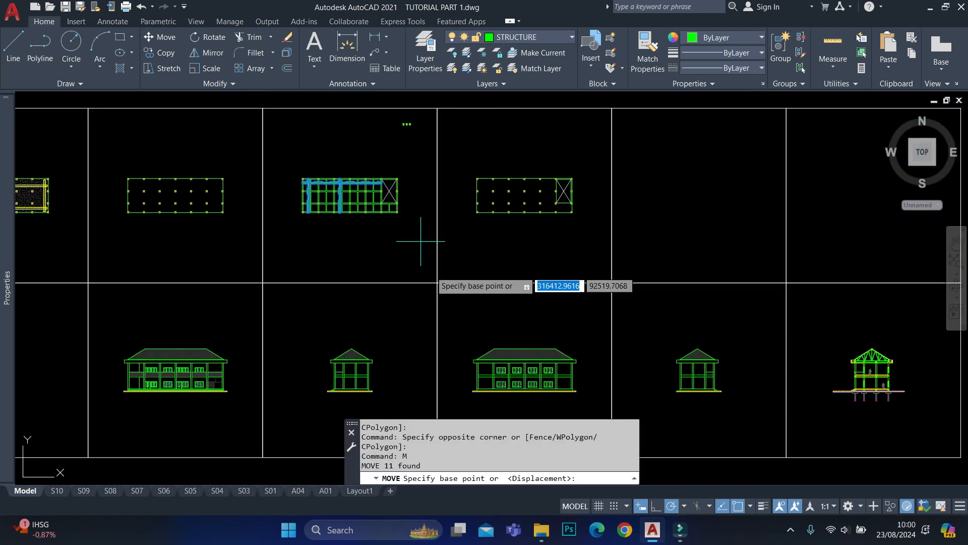
{"action": "left_click", "coordinate": [437, 283]}
{"action": "left_click", "coordinate": [612, 283]}
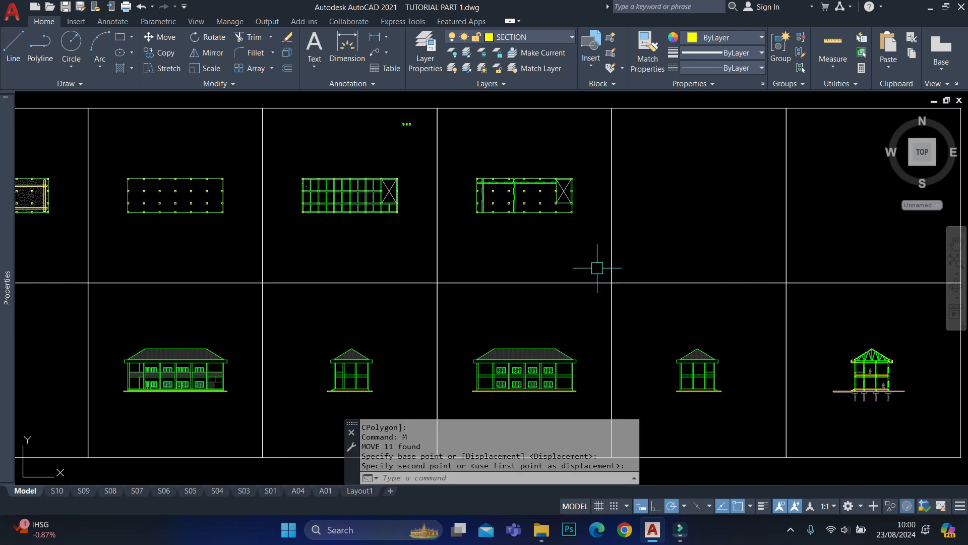
Regenerate the model to refresh the display of the moved bars.
{"action": "scroll", "coordinate": [501, 182], "scroll_direction": "up", "scroll_amount": 6}
{"action": "scroll", "coordinate": [431, 176], "scroll_direction": "up", "scroll_amount": 6}
{"action": "type", "text": "re"}
{"action": "key", "text": "Return"}
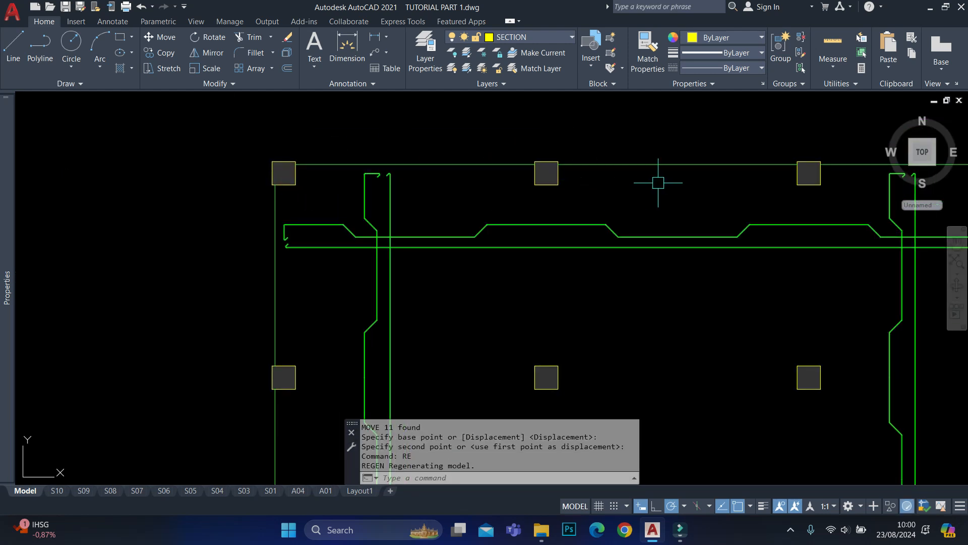
Move the pair of horizontal reinforcement bars down, closer to the second row of columns.
{"action": "scroll", "coordinate": [353, 188], "scroll_direction": "down", "scroll_amount": 5}
{"action": "scroll", "coordinate": [446, 208], "scroll_direction": "up", "scroll_amount": 5}
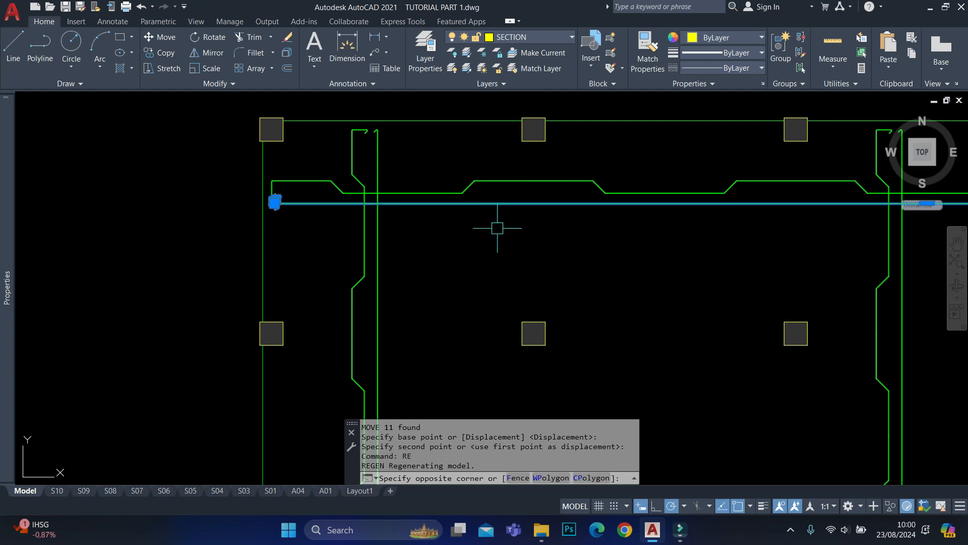
{"action": "middle_click_drag", "start_coordinate": [497, 228], "coordinate": [392, 249]}
{"action": "key", "text": "Escape"}
{"action": "left_click", "coordinate": [396, 188]}
{"action": "left_click", "coordinate": [377, 226]}
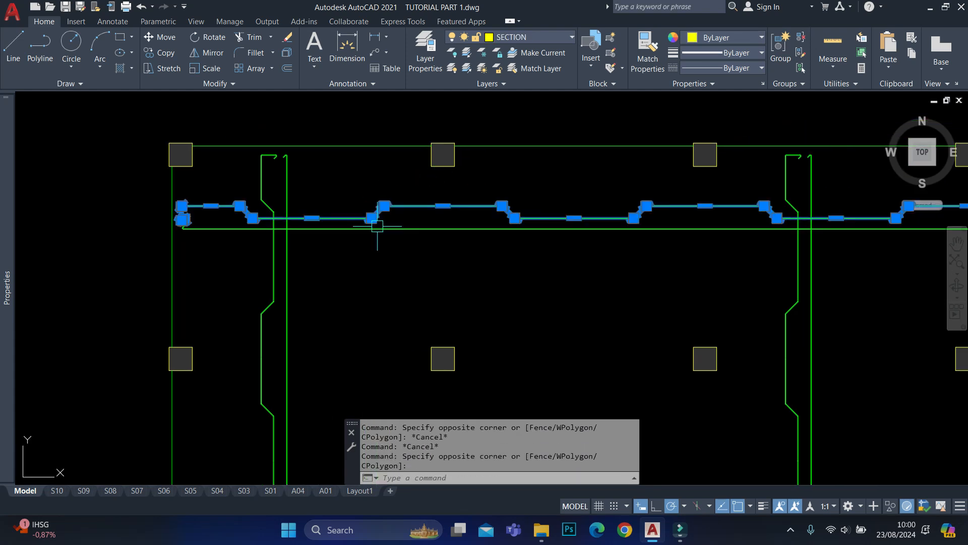
{"action": "scroll", "coordinate": [447, 240], "scroll_direction": "down", "scroll_amount": 4}
{"action": "middle_click_drag", "start_coordinate": [602, 244], "coordinate": [573, 251]}
{"action": "type", "text": "m"}
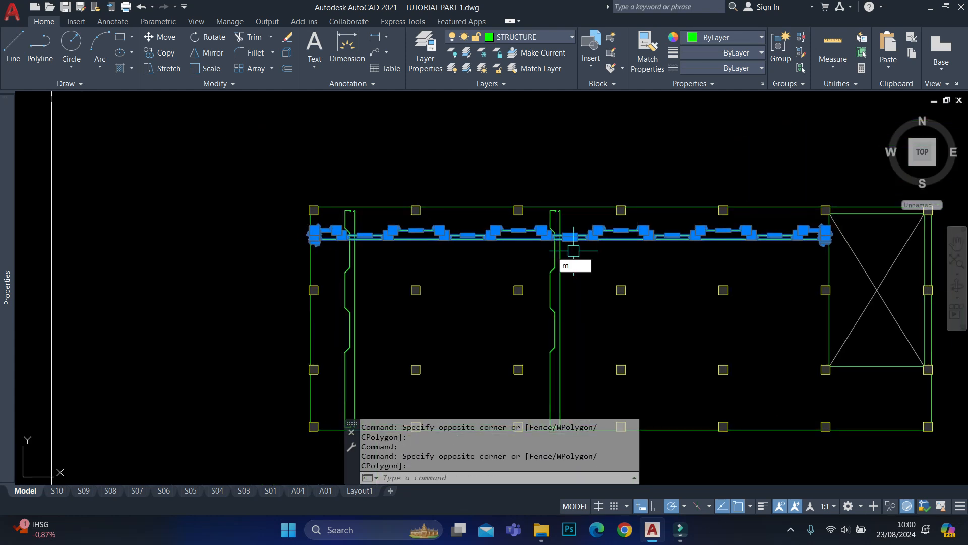
{"action": "scroll", "coordinate": [508, 253], "scroll_direction": "up", "scroll_amount": 4}
{"action": "key", "text": "space"}
{"action": "left_click", "coordinate": [493, 247]}
{"action": "left_click", "coordinate": [493, 283]}
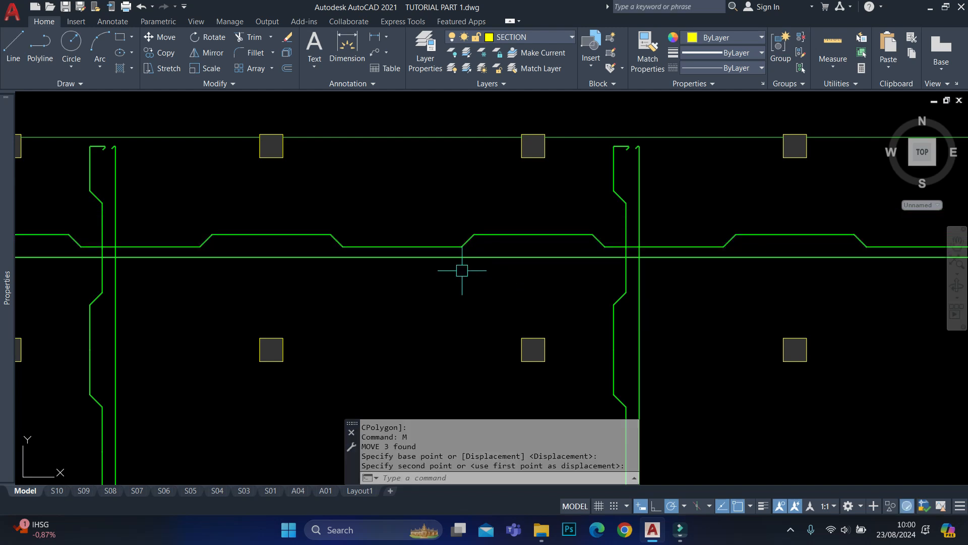
Copy the straight horizontal reinforcement bar straight down, just above the bottom row of columns.
{"action": "scroll", "coordinate": [429, 270], "scroll_direction": "down", "scroll_amount": 2}
{"action": "middle_click_drag", "start_coordinate": [292, 266], "coordinate": [592, 295]}
{"action": "scroll", "coordinate": [592, 295], "scroll_direction": "up", "scroll_amount": 2}
{"action": "left_click", "coordinate": [623, 308]}
{"action": "scroll", "coordinate": [478, 196], "scroll_direction": "down", "scroll_amount": 4}
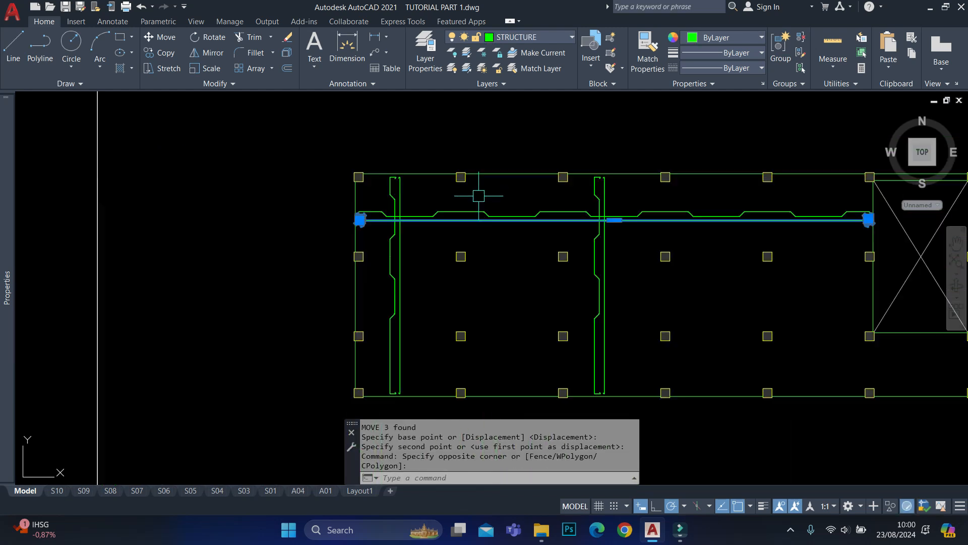
{"action": "key", "text": "Return"}
{"action": "left_click", "coordinate": [266, 178]}
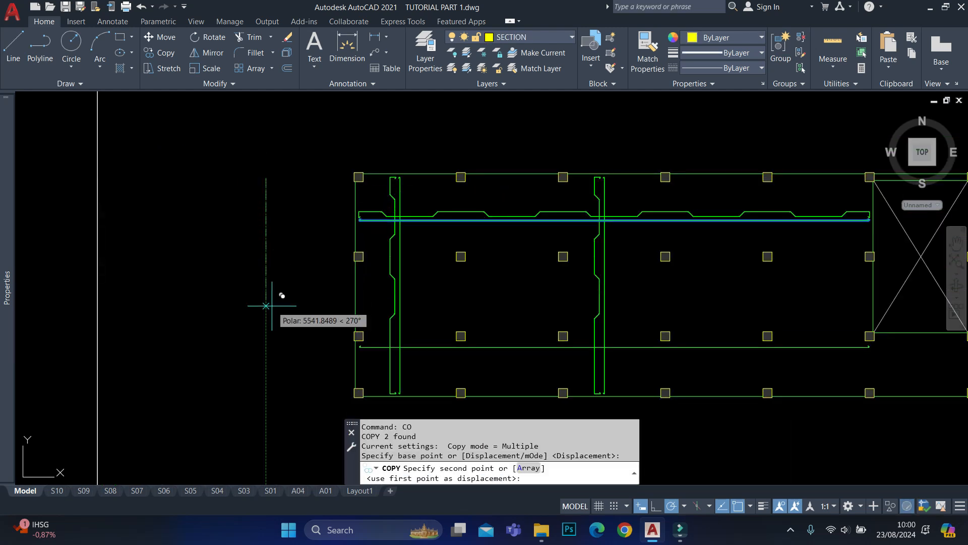
{"action": "key", "text": "Escape"}
Copy the bent horizontal bar down to the bottom row, placing it above the copied straight bar at the same relative hook position.
{"action": "scroll", "coordinate": [388, 368], "scroll_direction": "up", "scroll_amount": 3}
{"action": "scroll", "coordinate": [372, 345], "scroll_direction": "down", "scroll_amount": 2}
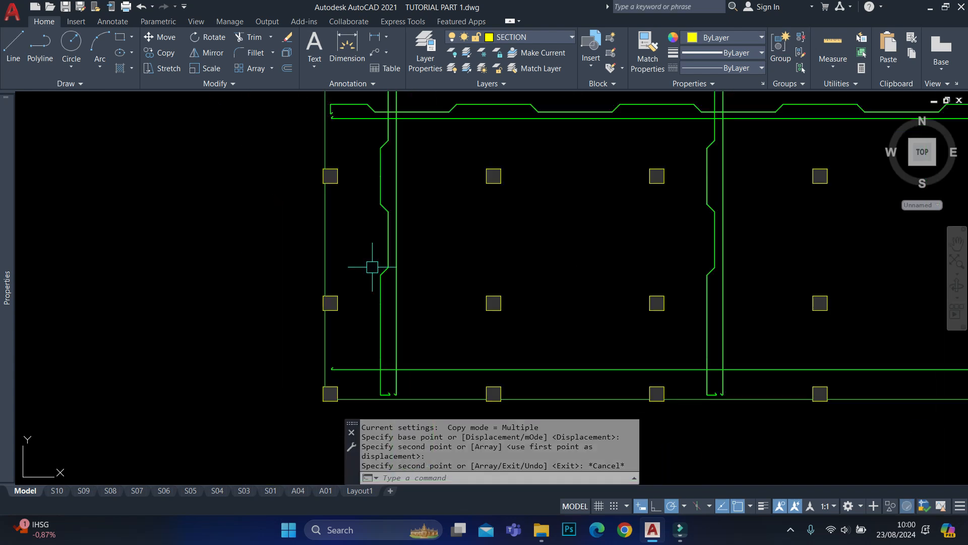
{"action": "scroll", "coordinate": [381, 202], "scroll_direction": "up", "scroll_amount": 1}
{"action": "scroll", "coordinate": [324, 145], "scroll_direction": "down", "scroll_amount": 1}
{"action": "middle_click_drag", "start_coordinate": [325, 146], "coordinate": [321, 231]}
{"action": "scroll", "coordinate": [345, 155], "scroll_direction": "up", "scroll_amount": 3}
{"action": "left_click", "coordinate": [326, 181]}
{"action": "left_click", "coordinate": [198, 285]}
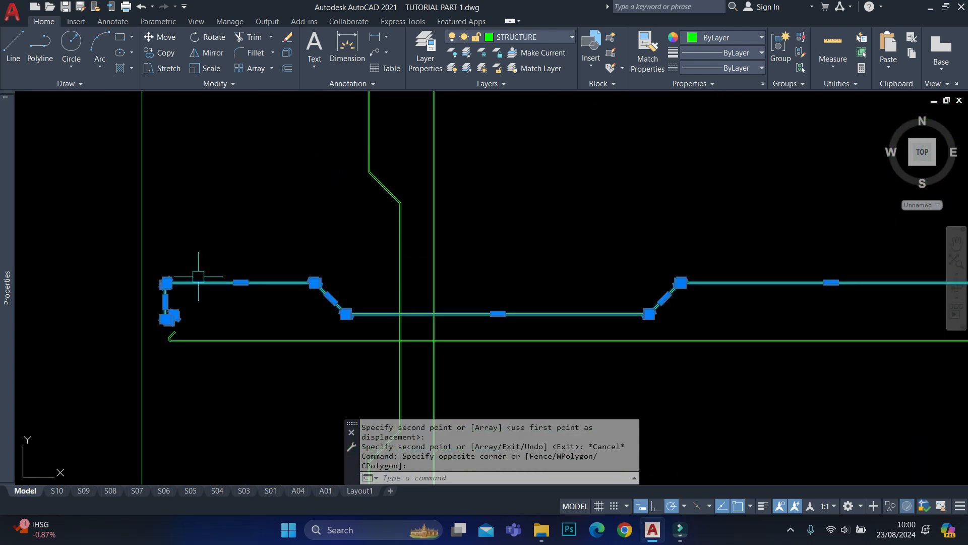
{"action": "scroll", "coordinate": [141, 371], "scroll_direction": "up", "scroll_amount": 4}
{"action": "type", "text": "co"}
{"action": "scroll", "coordinate": [212, 287], "scroll_direction": "up", "scroll_amount": 5}
{"action": "key", "text": "Return"}
{"action": "left_click", "coordinate": [266, 182]}
{"action": "scroll", "coordinate": [307, 242], "scroll_direction": "down", "scroll_amount": 6}
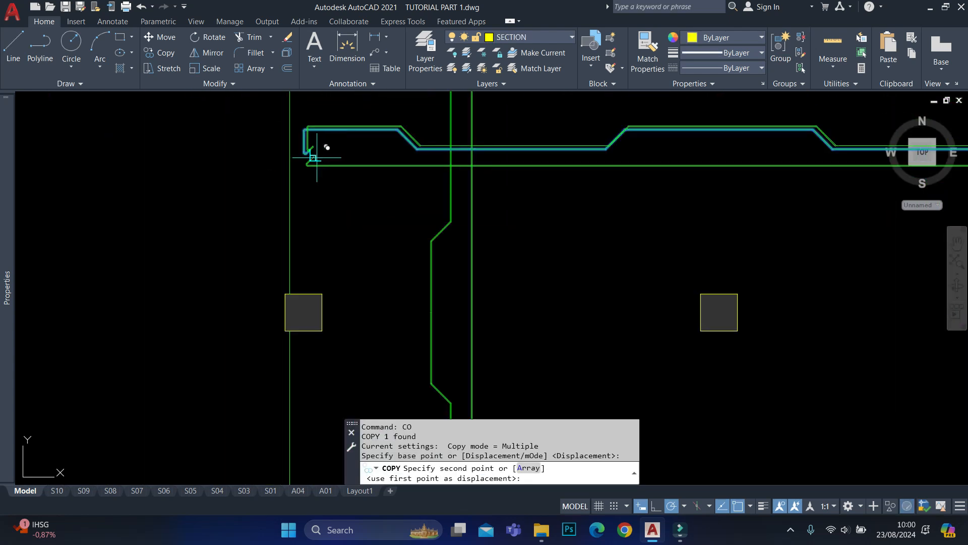
{"action": "scroll", "coordinate": [320, 328], "scroll_direction": "up", "scroll_amount": 6}
{"action": "scroll", "coordinate": [324, 322], "scroll_direction": "up", "scroll_amount": 2}
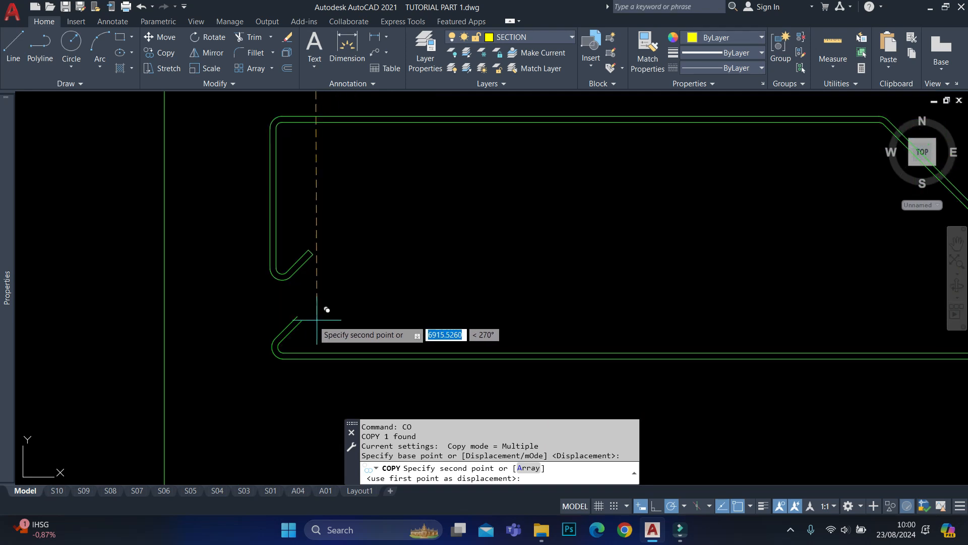
{"action": "left_click", "coordinate": [305, 320]}
{"action": "key", "text": "Escape"}
Close the open left hook end of the copied straight bar with a line and match its properties to the bar.
{"action": "scroll", "coordinate": [300, 320], "scroll_direction": "up", "scroll_amount": 4}
{"action": "type", "text": "l"}
{"action": "key", "text": "Return"}
{"action": "left_click", "coordinate": [284, 301]}
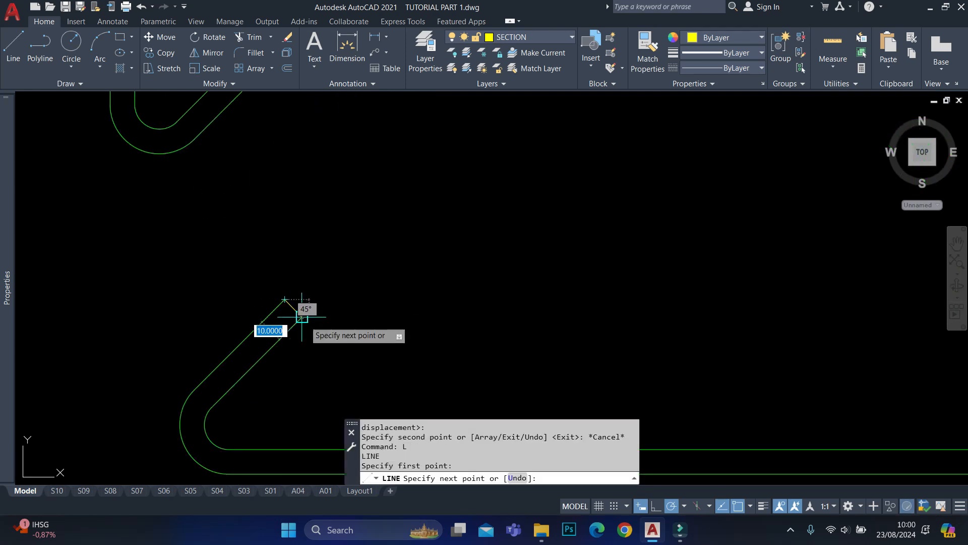
{"action": "left_click", "coordinate": [302, 317]}
{"action": "key", "text": "Escape"}
{"action": "type", "text": "ma"}
{"action": "key", "text": "Return"}
{"action": "left_click", "coordinate": [282, 330]}
{"action": "left_click", "coordinate": [306, 310]}
{"action": "left_click", "coordinate": [282, 321]}
{"action": "scroll", "coordinate": [179, 370], "scroll_direction": "down", "scroll_amount": 3}
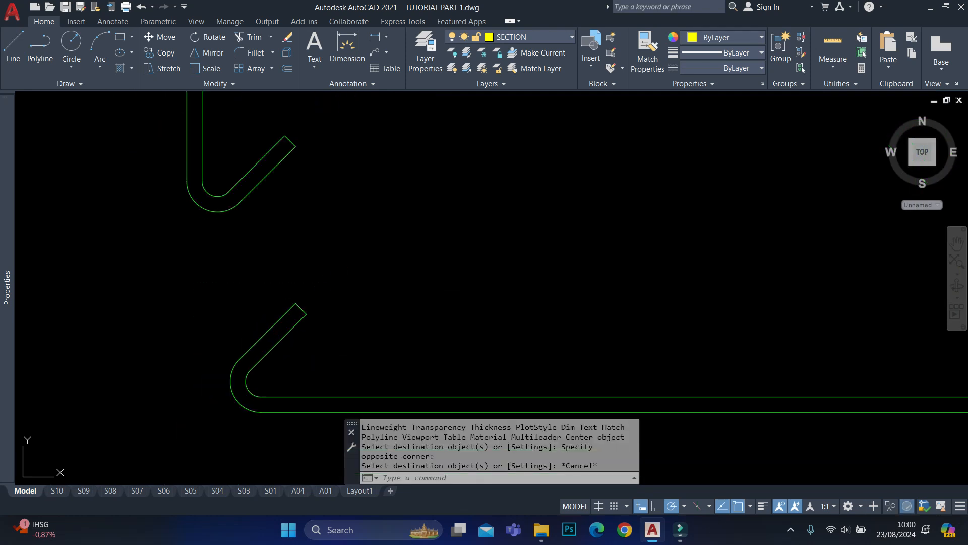
{"action": "key", "text": "Escape"}
Trim away the first diagonal bend near the left end of the copied bent bar, including its leftover arcs.
{"action": "scroll", "coordinate": [453, 242], "scroll_direction": "up", "scroll_amount": 8}
{"action": "type", "text": "tr"}
{"action": "key", "text": "Return"}
{"action": "left_click_drag", "start_coordinate": [420, 204], "coordinate": [377, 277]}
{"action": "key", "text": "Escape"}
{"action": "scroll", "coordinate": [367, 193], "scroll_direction": "up", "scroll_amount": 4}
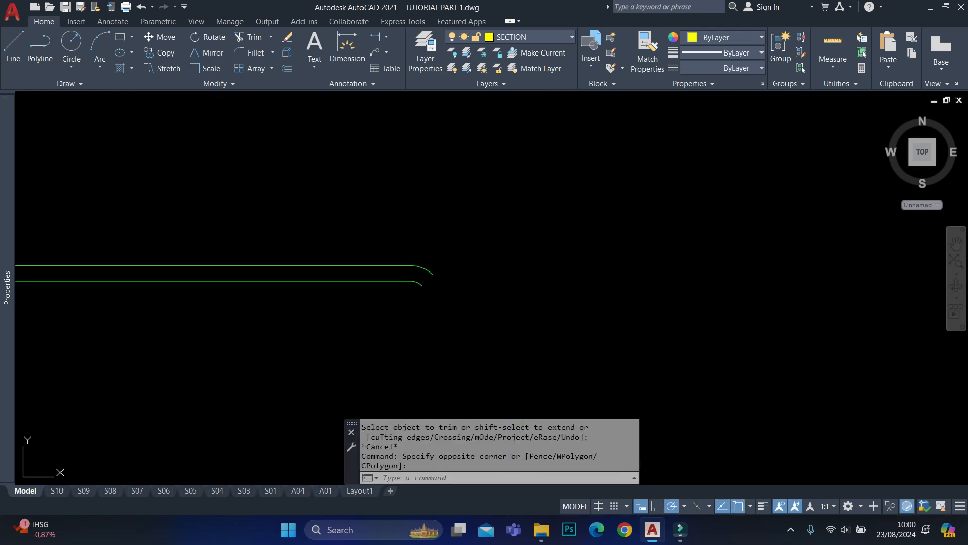
{"action": "type", "text": "tr"}
{"action": "key", "text": "Return"}
{"action": "left_click", "coordinate": [427, 273]}
{"action": "left_click", "coordinate": [417, 281]}
{"action": "scroll", "coordinate": [325, 247], "scroll_direction": "down", "scroll_amount": 10}
{"action": "key", "text": "Escape"}
Trim away the last diagonal bend near the right end of the copied bent bar, including its leftover arcs.
{"action": "scroll", "coordinate": [353, 240], "scroll_direction": "down", "scroll_amount": 2}
{"action": "scroll", "coordinate": [772, 227], "scroll_direction": "up", "scroll_amount": 2}
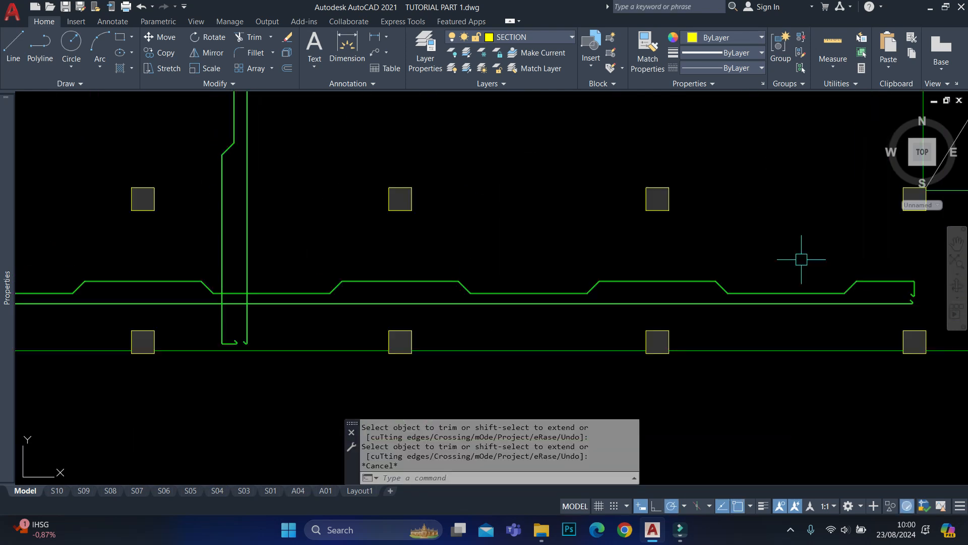
{"action": "middle_click_drag", "start_coordinate": [943, 286], "coordinate": [419, 278]}
{"action": "scroll", "coordinate": [419, 279], "scroll_direction": "up", "scroll_amount": 2}
{"action": "type", "text": "tr"}
{"action": "key", "text": "Return"}
{"action": "scroll", "coordinate": [196, 258], "scroll_direction": "up", "scroll_amount": 1}
{"action": "left_click", "coordinate": [196, 257]}
{"action": "left_click", "coordinate": [202, 270]}
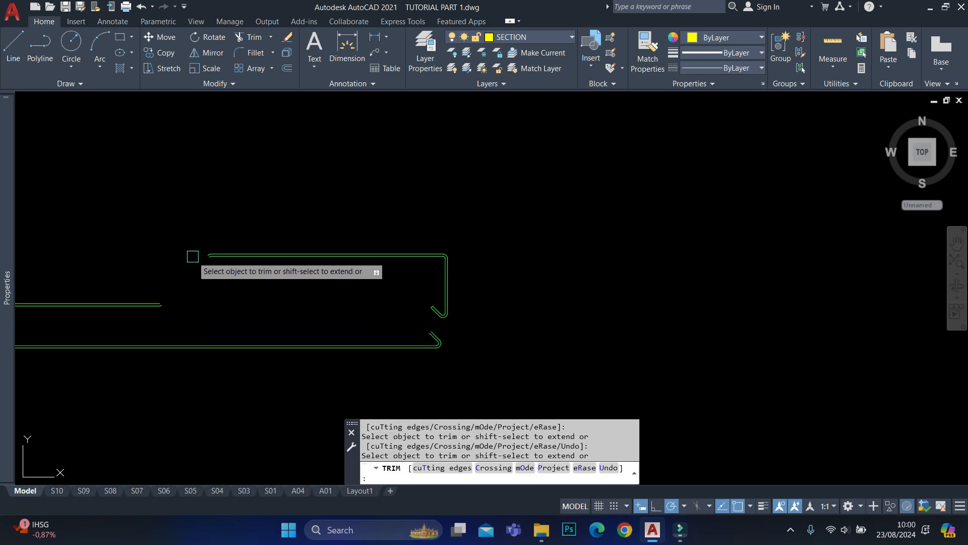
{"action": "key", "text": "Escape"}
{"action": "left_click", "coordinate": [182, 223]}
{"action": "left_click", "coordinate": [236, 293]}
{"action": "scroll", "coordinate": [208, 260], "scroll_direction": "up", "scroll_amount": 5}
{"action": "type", "text": "tr"}
{"action": "key", "text": "Return"}
{"action": "left_click", "coordinate": [211, 246]}
{"action": "left_click", "coordinate": [209, 237]}
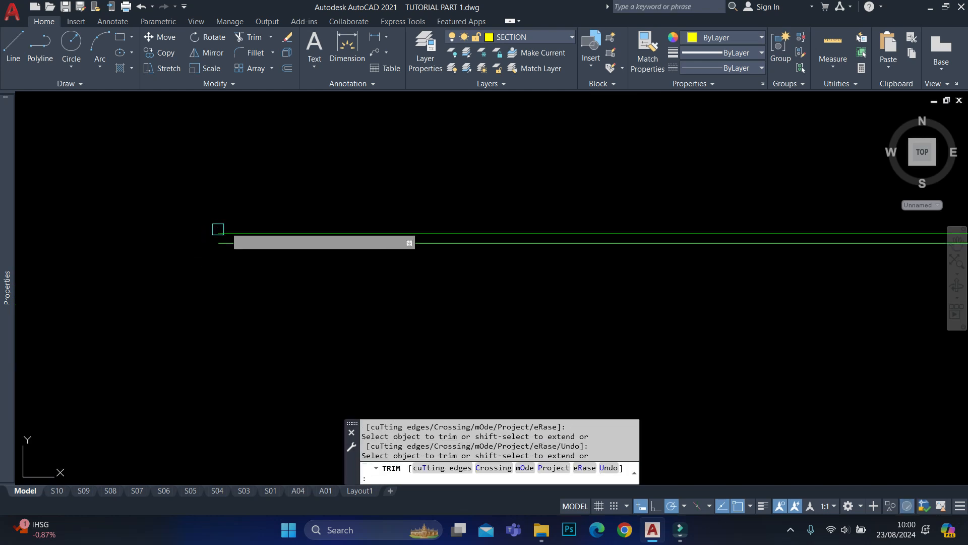
{"action": "scroll", "coordinate": [394, 213], "scroll_direction": "down", "scroll_amount": 5}
{"action": "key", "text": "Escape"}
Erase the remaining bent middle portion of the copied bar between its two hooked end segments.
{"action": "left_click", "coordinate": [297, 221]}
{"action": "scroll", "coordinate": [119, 210], "scroll_direction": "down", "scroll_amount": 5}
{"action": "scroll", "coordinate": [71, 236], "scroll_direction": "up", "scroll_amount": 4}
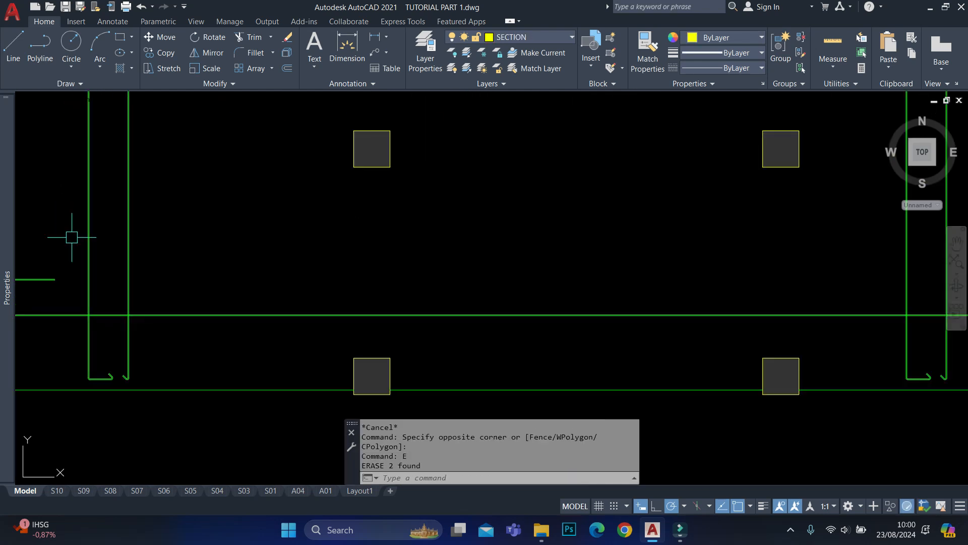
Stretch the left hooked segment of the upper bottom-row bar horizontally until it meets the right hooked segment.
{"action": "type", "text": "s"}
{"action": "key", "text": "Return"}
{"action": "left_click", "coordinate": [54, 284]}
{"action": "scroll", "coordinate": [605, 281], "scroll_direction": "down", "scroll_amount": 4}
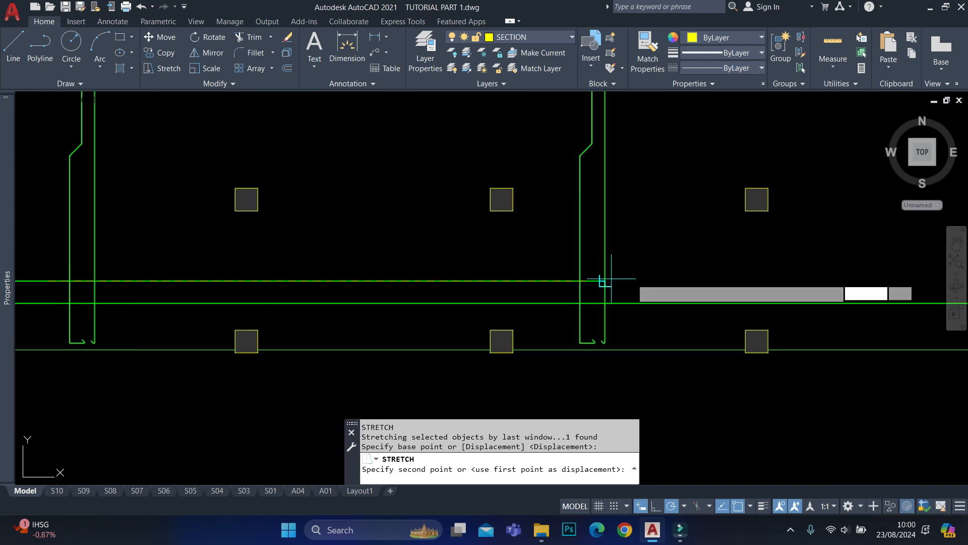
{"action": "middle_click_drag", "start_coordinate": [605, 280], "coordinate": [493, 274]}
{"action": "scroll", "coordinate": [809, 278], "scroll_direction": "up", "scroll_amount": 4}
{"action": "scroll", "coordinate": [809, 278], "scroll_direction": "down", "scroll_amount": 5}
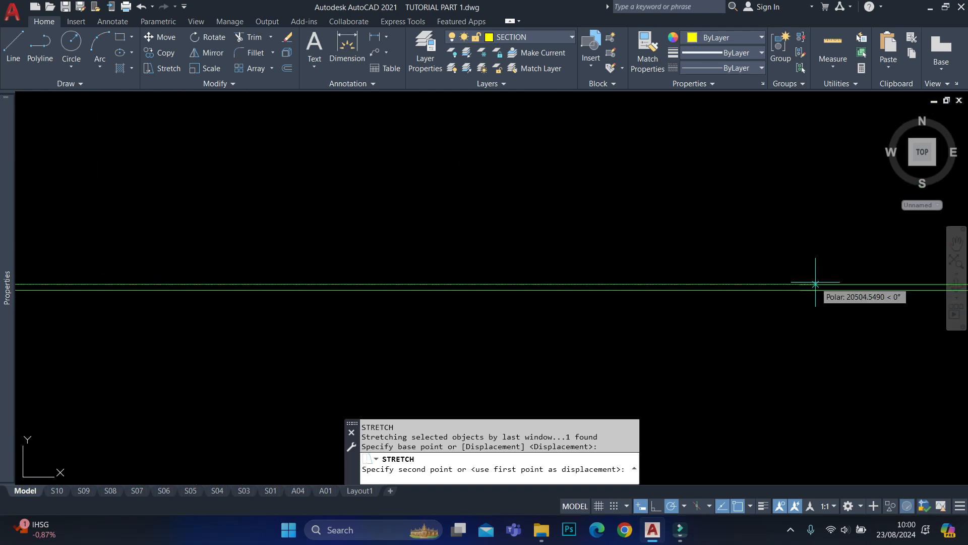
{"action": "left_click", "coordinate": [809, 284]}
Stretch the right hooked ends of both bottom-row bars horizontally to the last column, below the crossed opening.
{"action": "scroll", "coordinate": [454, 251], "scroll_direction": "down", "scroll_amount": 6}
{"action": "scroll", "coordinate": [485, 250], "scroll_direction": "up", "scroll_amount": 3}
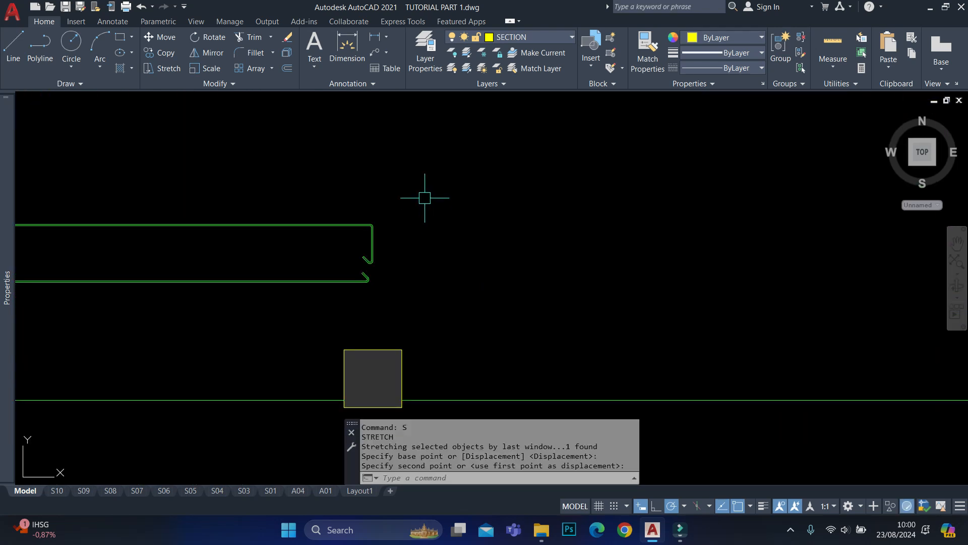
{"action": "left_click", "coordinate": [425, 198]}
{"action": "left_click", "coordinate": [286, 305]}
{"action": "type", "text": "s"}
{"action": "key", "text": "space"}
{"action": "scroll", "coordinate": [332, 261], "scroll_direction": "down", "scroll_amount": 4}
{"action": "left_click", "coordinate": [275, 219]}
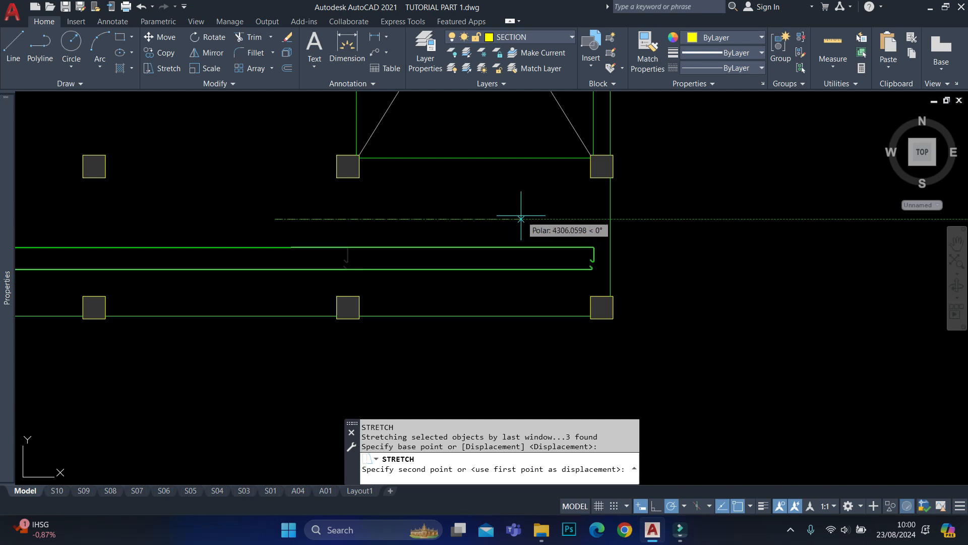
Regenerate the model to refresh the display of the stretched bars.
{"action": "scroll", "coordinate": [665, 263], "scroll_direction": "down", "scroll_amount": 5}
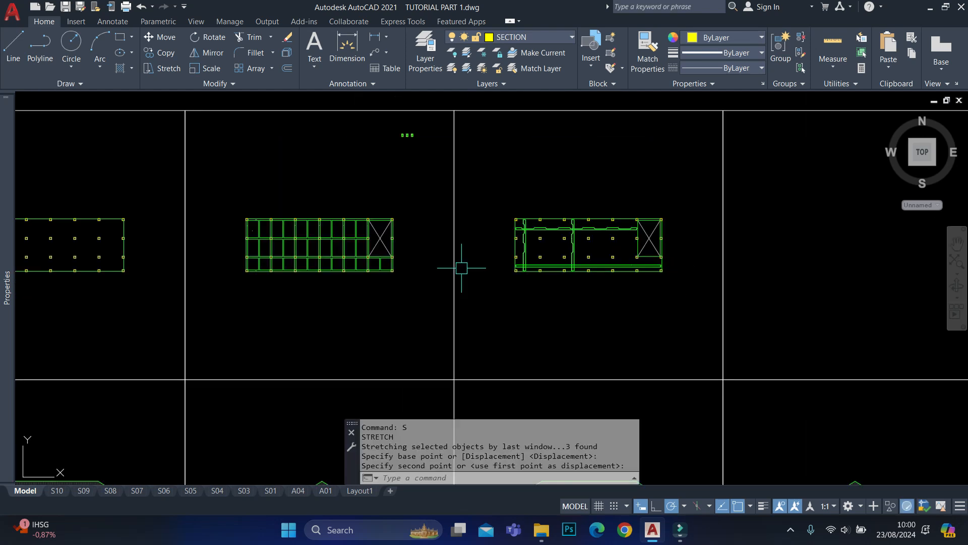
{"action": "type", "text": "re"}
{"action": "scroll", "coordinate": [642, 255], "scroll_direction": "up", "scroll_amount": 1}
{"action": "key", "text": "space"}
{"action": "scroll", "coordinate": [544, 269], "scroll_direction": "up", "scroll_amount": 2}
Join all segments of the two bottom-row horizontal bars into polylines.
{"action": "left_click", "coordinate": [256, 258]}
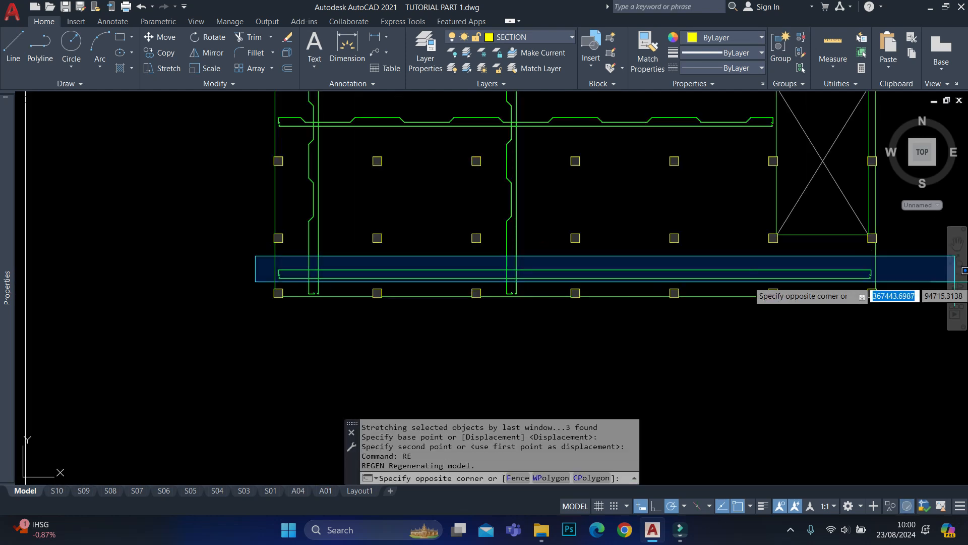
{"action": "left_click", "coordinate": [929, 283]}
{"action": "scroll", "coordinate": [568, 249], "scroll_direction": "down", "scroll_amount": 2}
{"action": "type", "text": "j"}
{"action": "key", "text": "space"}
Copy the pair of joined bottom-row bars straight up, just below the top row of columns.
{"action": "scroll", "coordinate": [464, 285], "scroll_direction": "up", "scroll_amount": 3}
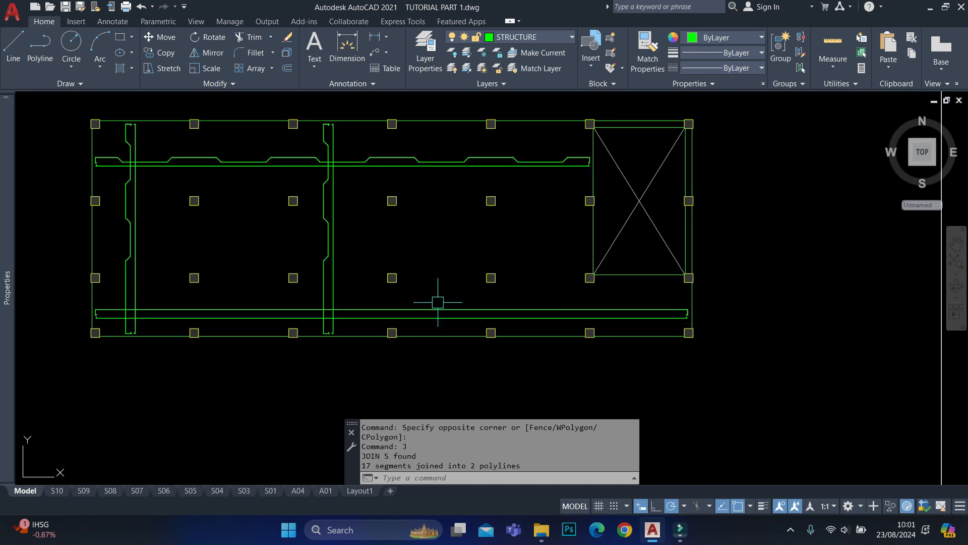
{"action": "scroll", "coordinate": [439, 303], "scroll_direction": "down", "scroll_amount": 1}
{"action": "left_click", "coordinate": [414, 320]}
{"action": "middle_click_drag", "start_coordinate": [425, 285], "coordinate": [419, 302]}
{"action": "type", "text": "co"}
{"action": "key", "text": "space"}
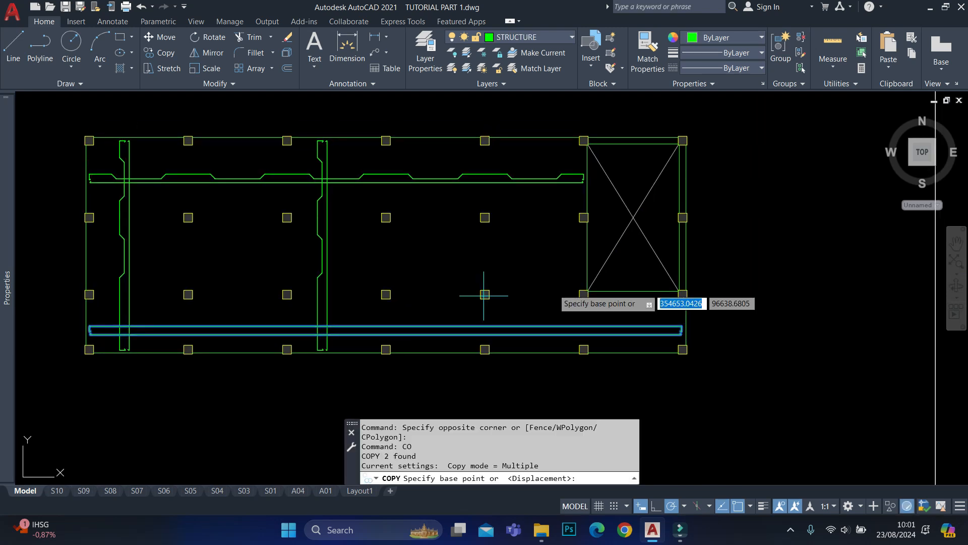
{"action": "left_click", "coordinate": [785, 391]}
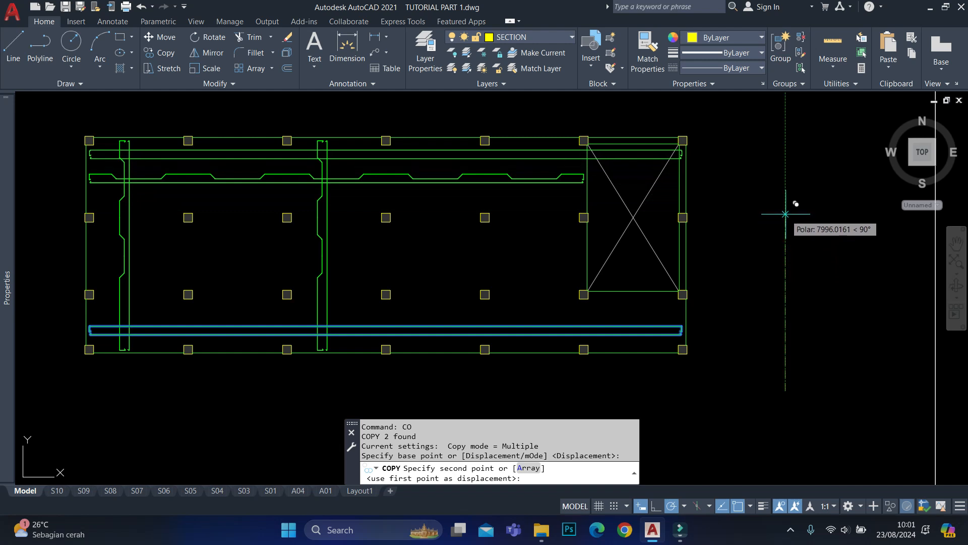
{"action": "key", "text": "Escape"}
Stretch only the right hooked ends of the two top-row bars back to the column before the crossed opening.
{"action": "scroll", "coordinate": [696, 151], "scroll_direction": "up", "scroll_amount": 8}
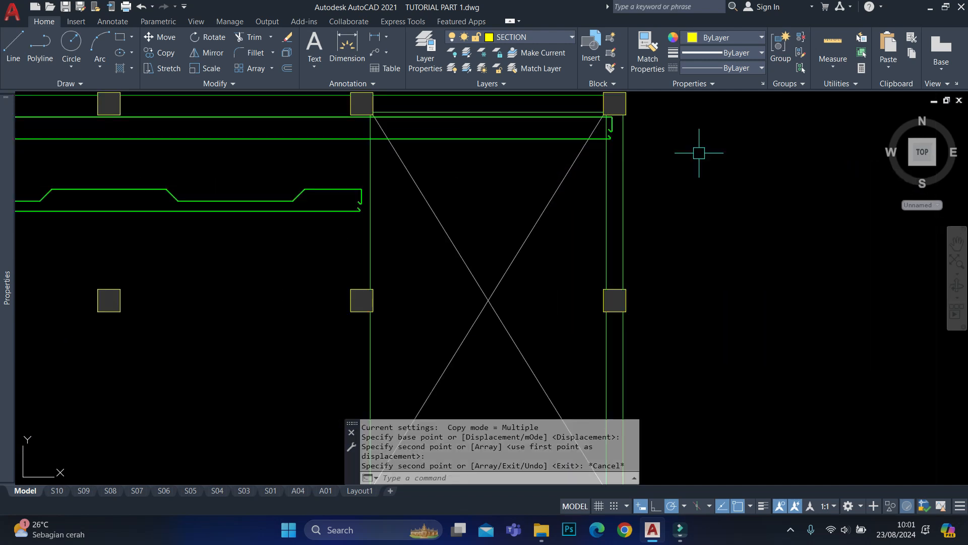
{"action": "left_click", "coordinate": [539, 319]}
{"action": "left_click", "coordinate": [467, 226]}
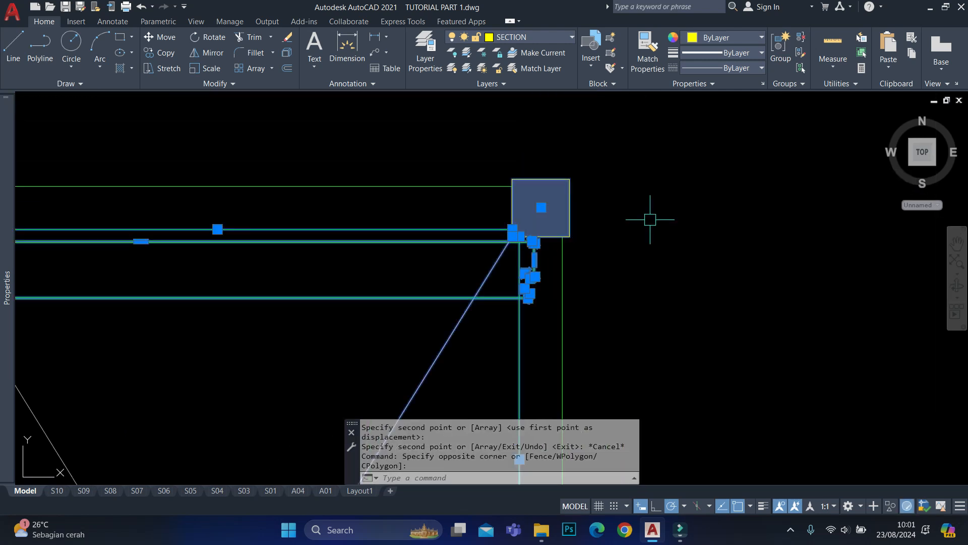
{"action": "left_click", "coordinate": [650, 221], "text": "shift"}
{"action": "left_click", "coordinate": [463, 231], "text": "shift"}
{"action": "left_click", "coordinate": [444, 366]}
{"action": "key", "text": "s"}
{"action": "key", "text": "Return"}
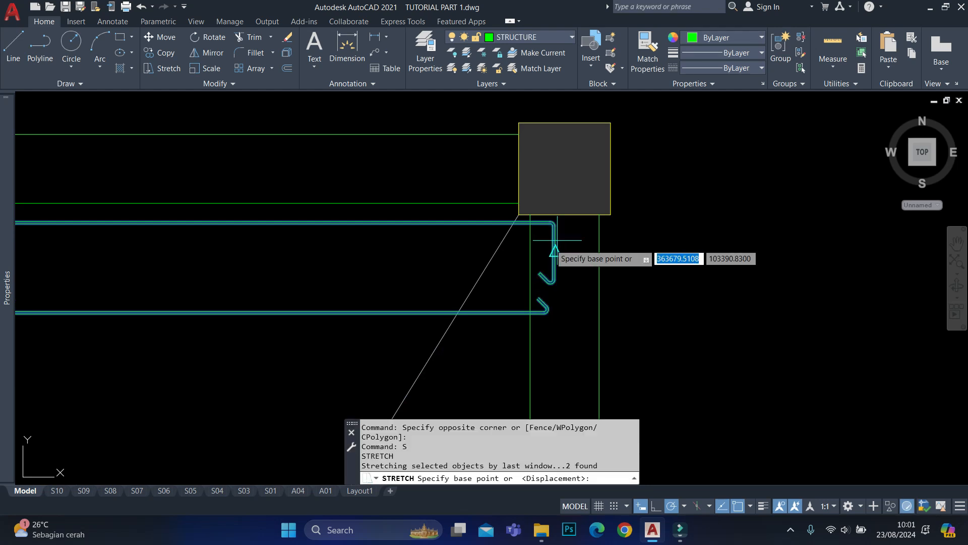
{"action": "left_click", "coordinate": [549, 257]}
{"action": "scroll", "coordinate": [549, 258], "scroll_direction": "down", "scroll_amount": 4}
{"action": "middle_click_drag", "start_coordinate": [309, 251], "coordinate": [477, 255]}
{"action": "scroll", "coordinate": [706, 257], "scroll_direction": "up", "scroll_amount": 4}
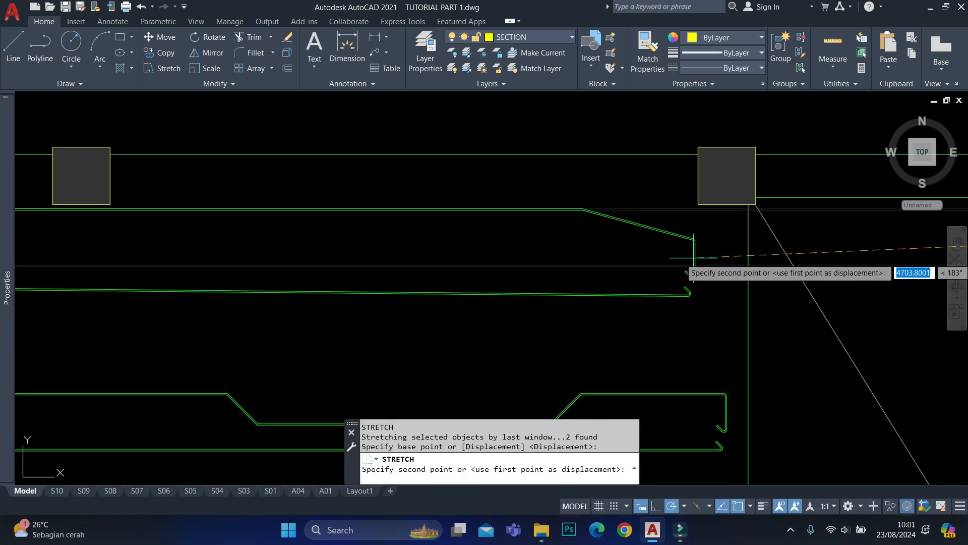
{"action": "left_click", "coordinate": [718, 227]}
Draw a vertical construction line through the middle of the column beside the crossed opening, using the hooked bar end below as reference.
{"action": "scroll", "coordinate": [725, 389], "scroll_direction": "up", "scroll_amount": 4}
{"action": "type", "text": "xl"}
{"action": "key", "text": "Return"}
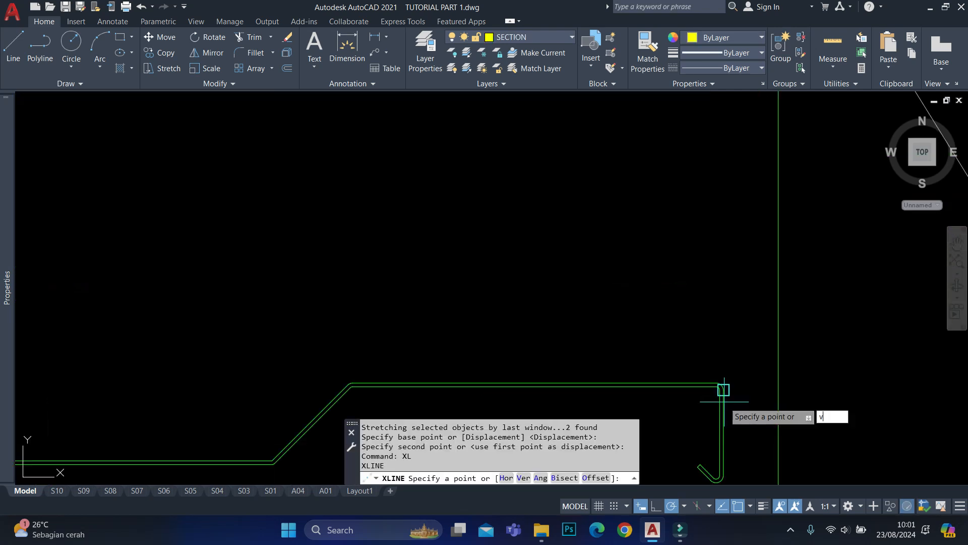
{"action": "type", "text": "v"}
{"action": "key", "text": "Return"}
{"action": "scroll", "coordinate": [725, 389], "scroll_direction": "down", "scroll_amount": 4}
{"action": "middle_click_drag", "start_coordinate": [725, 389], "coordinate": [655, 431]}
{"action": "scroll", "coordinate": [650, 373], "scroll_direction": "up", "scroll_amount": 4}
{"action": "key", "text": "Escape"}
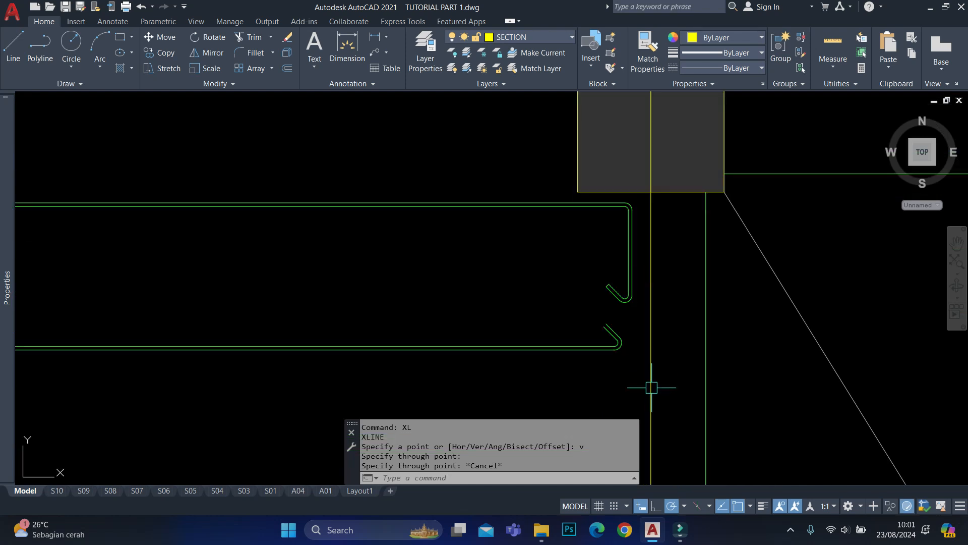
Stretch the right ends of the top-row bars horizontally so the upper bar's hook reaches the vertical construction line.
{"action": "left_click", "coordinate": [517, 167]}
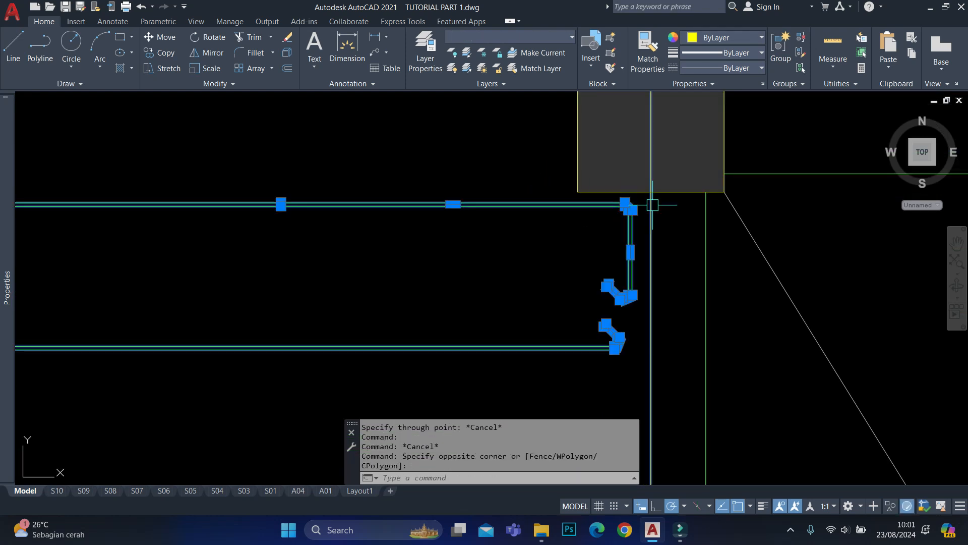
{"action": "scroll", "coordinate": [651, 205], "scroll_direction": "up", "scroll_amount": 3}
{"action": "key", "text": "Return"}
{"action": "left_click", "coordinate": [642, 216]}
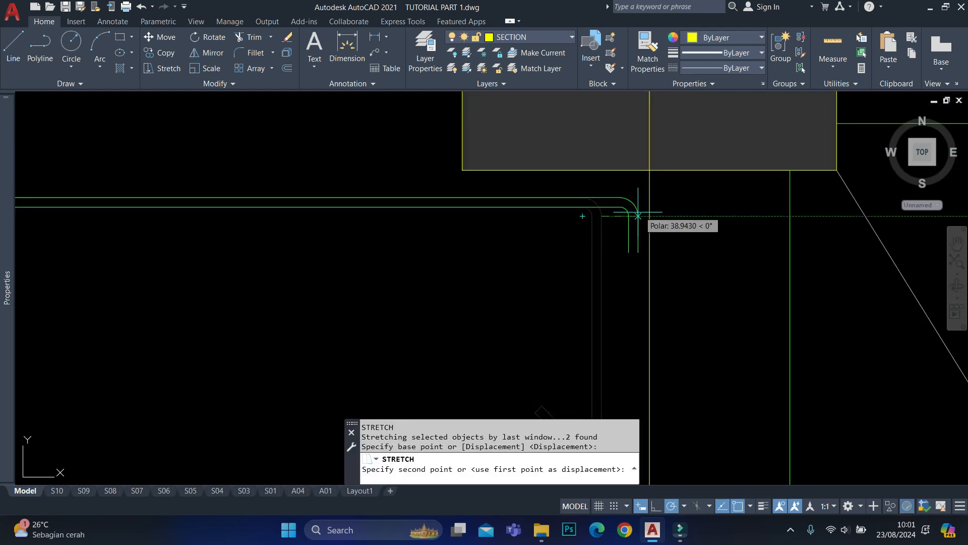
{"action": "scroll", "coordinate": [636, 252], "scroll_direction": "down", "scroll_amount": 2}
{"action": "scroll", "coordinate": [636, 252], "scroll_direction": "up", "scroll_amount": 2}
Stretch the lower top-row bar's right hook horizontally to the vertical construction line.
{"action": "left_click", "coordinate": [628, 204]}
{"action": "left_click", "coordinate": [552, 332]}
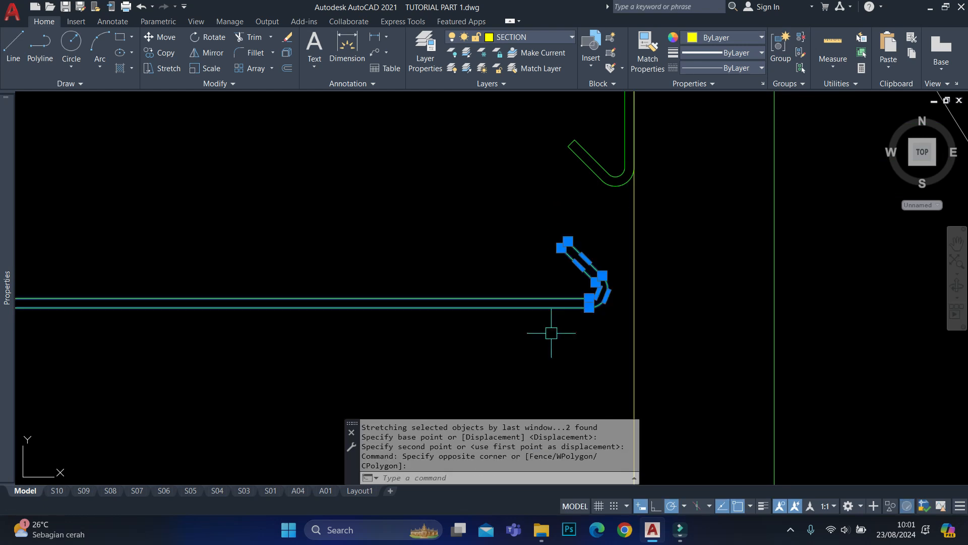
{"action": "scroll", "coordinate": [629, 305], "scroll_direction": "up", "scroll_amount": 2}
{"action": "type", "text": "s"}
{"action": "key", "text": "Return"}
{"action": "left_click", "coordinate": [594, 281]}
{"action": "left_click", "coordinate": [637, 279]}
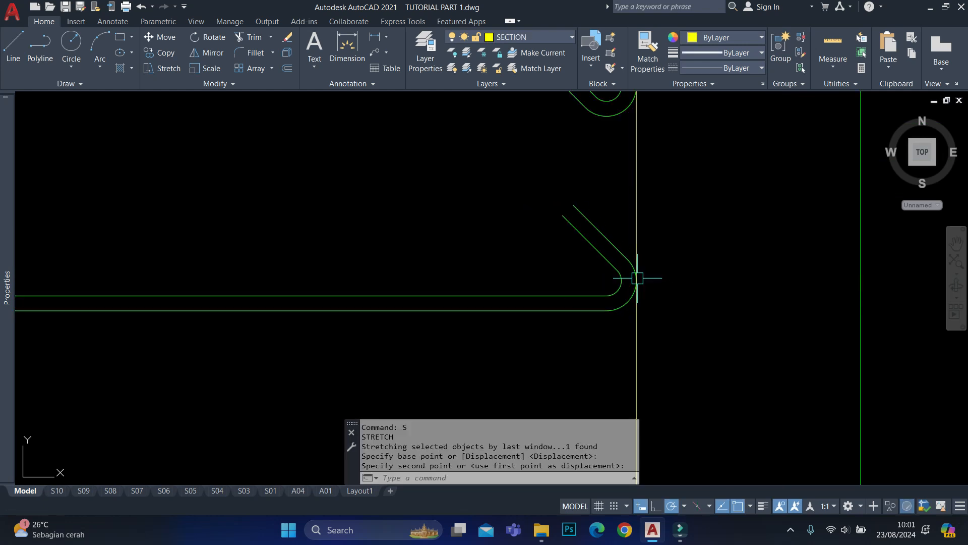
Close the open right hook end of the lower top-row bar with a line.
{"action": "scroll", "coordinate": [638, 277], "scroll_direction": "up", "scroll_amount": 2}
{"action": "type", "text": "l"}
{"action": "key", "text": "Return"}
{"action": "left_click", "coordinate": [527, 229]}
{"action": "key", "text": "Escape"}
{"action": "scroll", "coordinate": [563, 223], "scroll_direction": "down", "scroll_amount": 6}
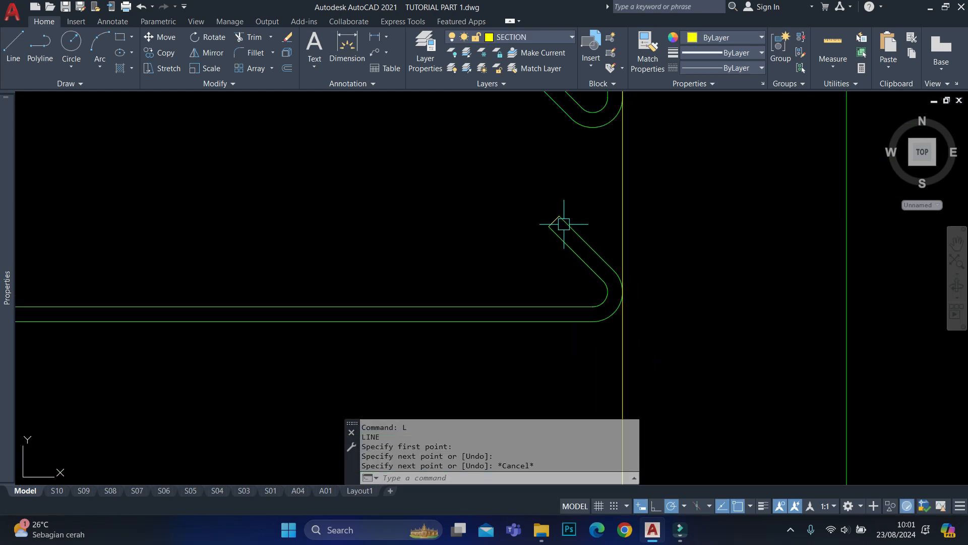
Apply the hook closing line's properties to the lower top-row bar.
{"action": "type", "text": "ma"}
{"action": "left_click", "coordinate": [558, 221]}
{"action": "left_click", "coordinate": [575, 207]}
{"action": "left_click", "coordinate": [497, 289]}
{"action": "scroll", "coordinate": [599, 258], "scroll_direction": "down", "scroll_amount": 8}
{"action": "scroll", "coordinate": [598, 277], "scroll_direction": "up", "scroll_amount": 2}
Match the lower top-row bar and its right hook end to the green upper bar's properties.
{"action": "key", "text": "space"}
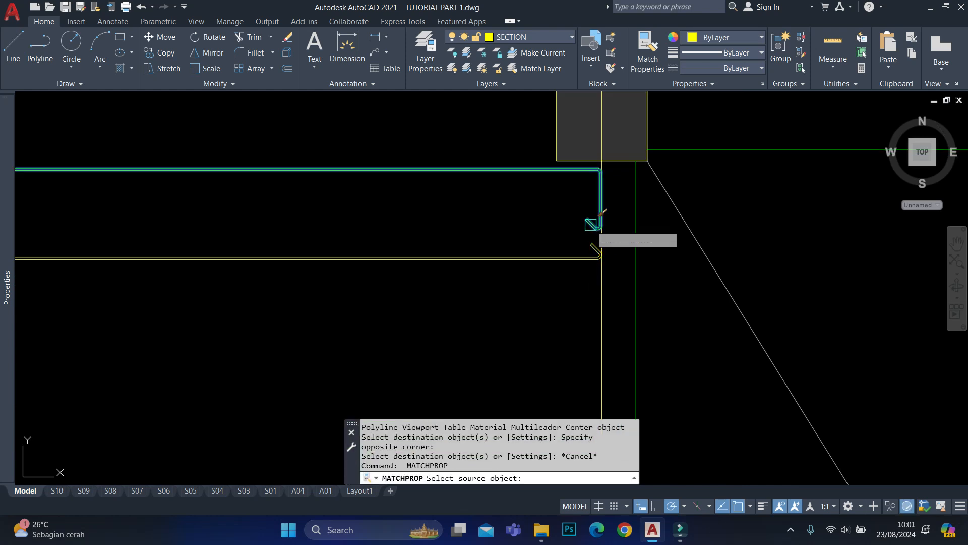
{"action": "left_click", "coordinate": [590, 225]}
{"action": "scroll", "coordinate": [600, 240], "scroll_direction": "up", "scroll_amount": 6}
{"action": "left_click", "coordinate": [542, 300]}
{"action": "key", "text": "Escape"}
Erase the vertical construction line running through the column beside the crossed opening.
{"action": "scroll", "coordinate": [621, 297], "scroll_direction": "down", "scroll_amount": 4}
{"action": "left_click", "coordinate": [618, 346]}
{"action": "scroll", "coordinate": [602, 290], "scroll_direction": "down", "scroll_amount": 7}
{"action": "type", "text": "e"}
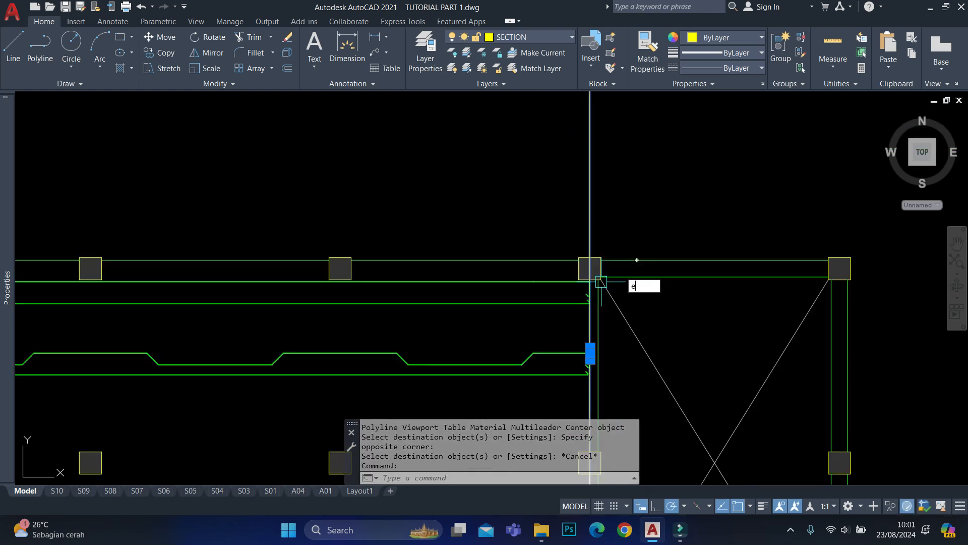
{"action": "scroll", "coordinate": [636, 269], "scroll_direction": "down", "scroll_amount": 4}
{"action": "scroll", "coordinate": [409, 292], "scroll_direction": "up", "scroll_amount": 4}
{"action": "scroll", "coordinate": [350, 270], "scroll_direction": "up", "scroll_amount": 4}
{"action": "left_click", "coordinate": [343, 282]}
{"action": "left_click", "coordinate": [321, 187]}
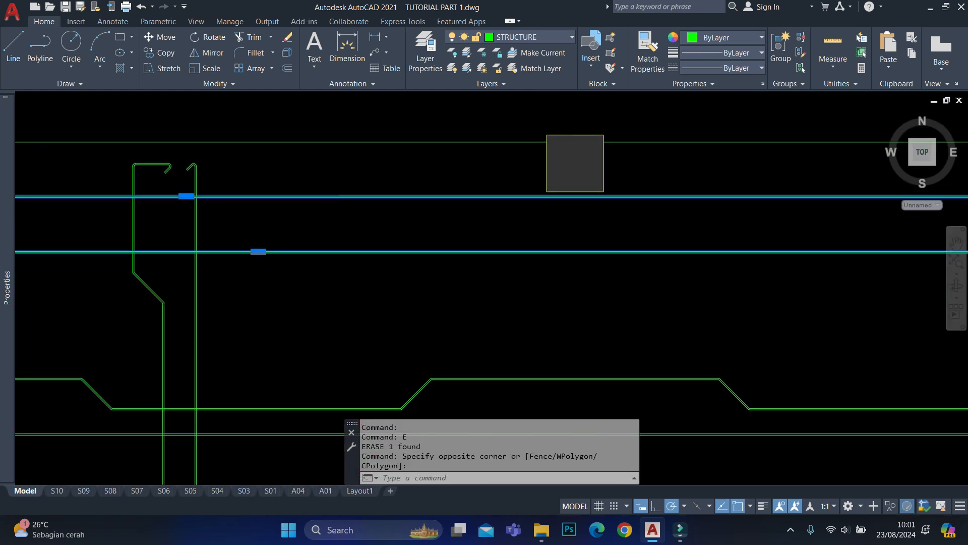
{"action": "scroll", "coordinate": [900, 206], "scroll_direction": "down", "scroll_amount": 8}
{"action": "scroll", "coordinate": [574, 208], "scroll_direction": "up", "scroll_amount": 12}
{"action": "key", "text": "Escape"}
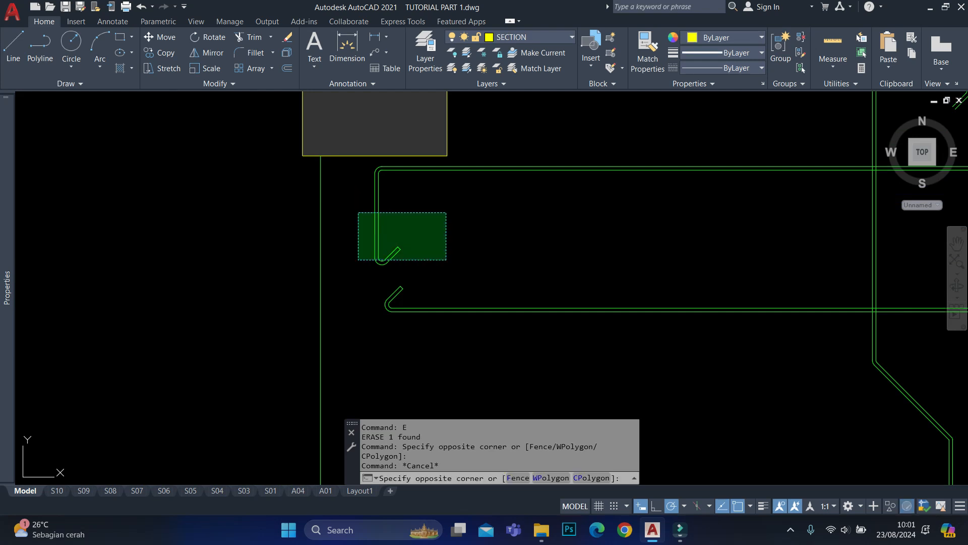
Copy the top-row pair of straight hooked bars, including the hook closing line, straight down to just above the third row of columns.
{"action": "left_click", "coordinate": [358, 213]}
{"action": "scroll", "coordinate": [504, 220], "scroll_direction": "down", "scroll_amount": 8}
{"action": "middle_click_drag", "start_coordinate": [820, 222], "coordinate": [201, 243]}
{"action": "middle_click_drag", "start_coordinate": [721, 225], "coordinate": [301, 237]}
{"action": "scroll", "coordinate": [700, 268], "scroll_direction": "up", "scroll_amount": 6}
{"action": "left_click", "coordinate": [612, 278]}
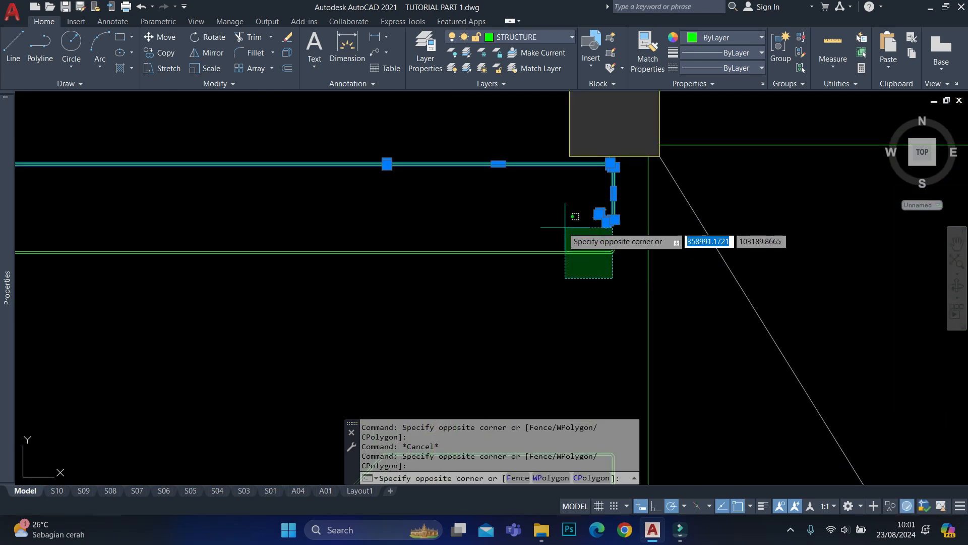
{"action": "left_click", "coordinate": [565, 228]}
{"action": "scroll", "coordinate": [588, 201], "scroll_direction": "down", "scroll_amount": 5}
{"action": "type", "text": "CO"}
{"action": "key", "text": "Return"}
{"action": "scroll", "coordinate": [774, 181], "scroll_direction": "down", "scroll_amount": 3}
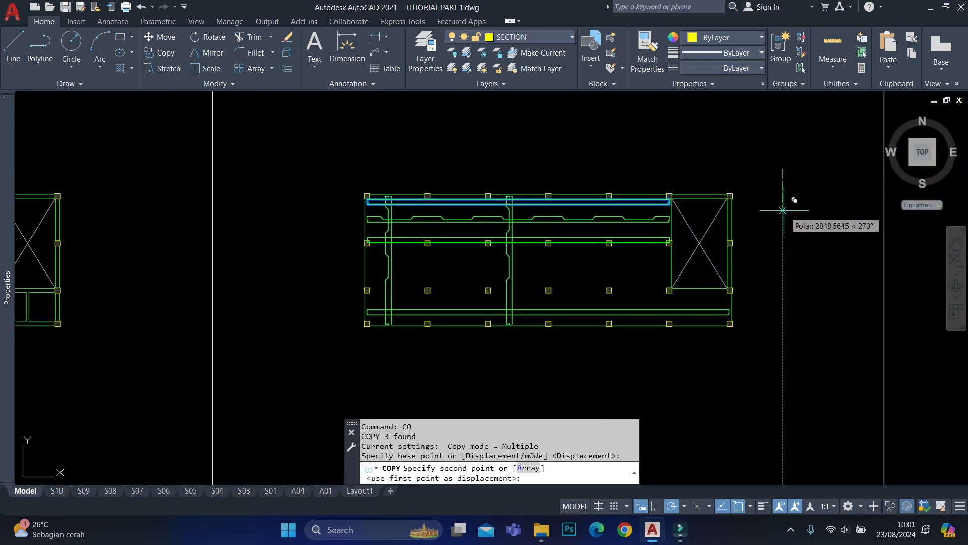
{"action": "left_click", "coordinate": [783, 249]}
{"action": "key", "text": "Escape"}
Make a copy of the new horizontal bar pair rotated 90° so it runs vertically beside the second column line.
{"action": "scroll", "coordinate": [374, 267], "scroll_direction": "up", "scroll_amount": 5}
{"action": "left_click", "coordinate": [292, 331]}
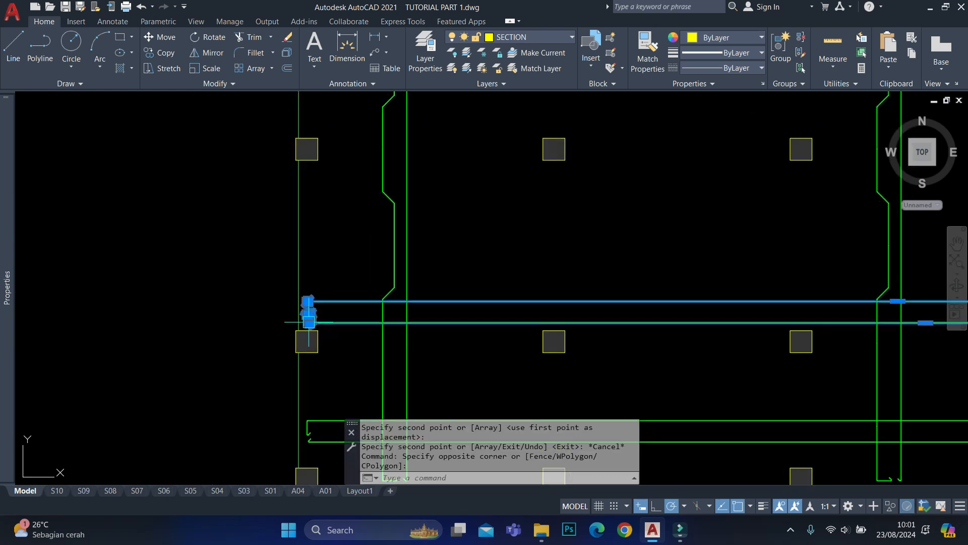
{"action": "type", "text": "ro"}
{"action": "left_click", "coordinate": [474, 255]}
{"action": "type", "text": "c"}
{"action": "left_click", "coordinate": [478, 229]}
Move the rotated vertical bar pair down so its hooked lower ends sit near the slab's lower edge.
{"action": "left_click", "coordinate": [564, 241]}
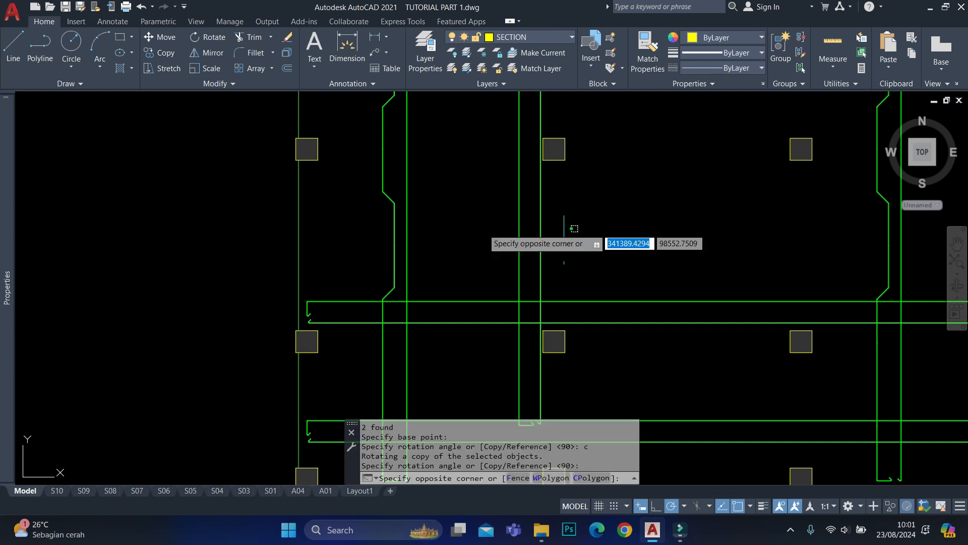
{"action": "left_click", "coordinate": [484, 229]}
{"action": "scroll", "coordinate": [500, 211], "scroll_direction": "down", "scroll_amount": 4}
{"action": "scroll", "coordinate": [531, 286], "scroll_direction": "up", "scroll_amount": 2}
{"action": "left_click", "coordinate": [482, 272]}
{"action": "mouse_move", "coordinate": [531, 264]}
{"action": "middle_mouse_down"}
{"action": "mouse_move", "coordinate": [505, 292]}
{"action": "mouse_move", "coordinate": [506, 283]}
{"action": "mouse_move", "coordinate": [506, 311]}
{"action": "middle_mouse_up"}
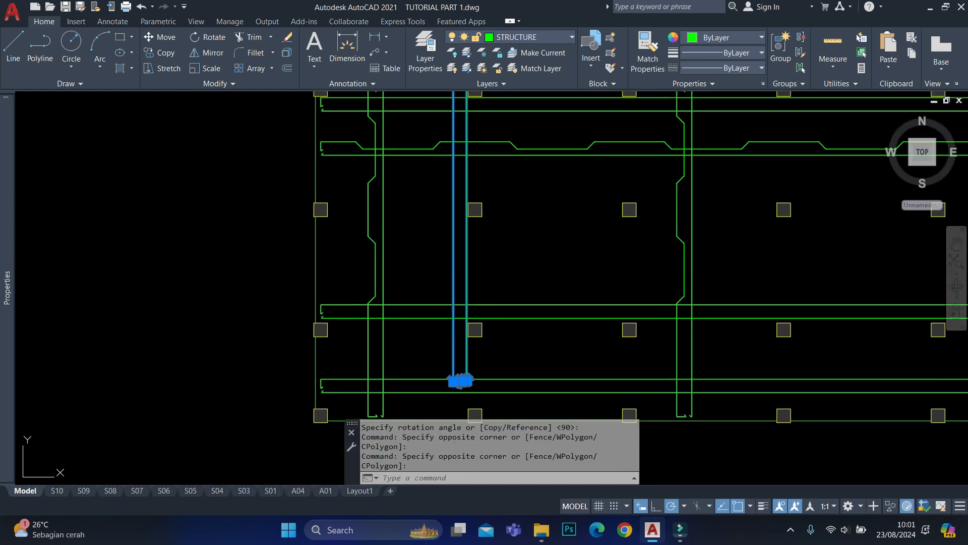
{"action": "mouse_move", "coordinate": [503, 275]}
{"action": "middle_mouse_down"}
{"action": "mouse_move", "coordinate": [500, 282]}
{"action": "mouse_move", "coordinate": [482, 245]}
{"action": "middle_mouse_up"}
{"action": "scroll", "coordinate": [448, 315], "scroll_direction": "up", "scroll_amount": 2}
{"action": "type", "text": "m"}
{"action": "key", "text": "Return"}
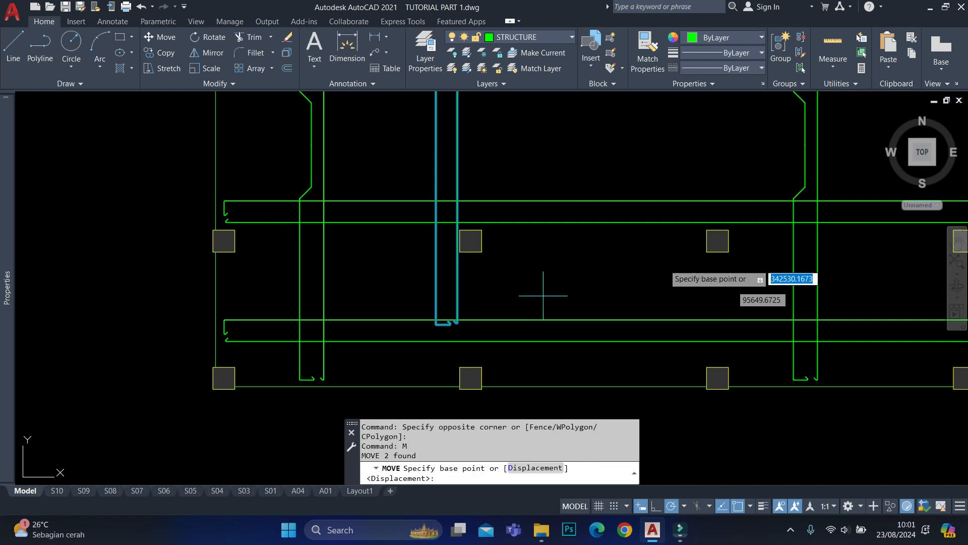
{"action": "left_click", "coordinate": [670, 238]}
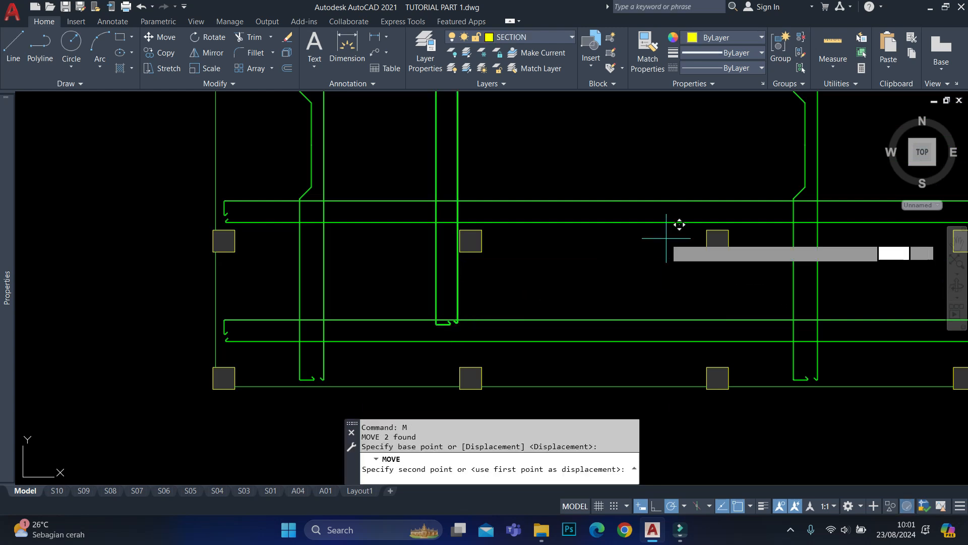
{"action": "left_click", "coordinate": [656, 288]}
Draw a horizontal construction line along the bottom hook of the neighbouring bent vertical bar.
{"action": "scroll", "coordinate": [541, 324], "scroll_direction": "up", "scroll_amount": 2}
{"action": "type", "text": "xl"}
{"action": "key", "text": "Return"}
{"action": "scroll", "coordinate": [272, 325], "scroll_direction": "up", "scroll_amount": 3}
{"action": "type", "text": "h"}
{"action": "key", "text": "Return"}
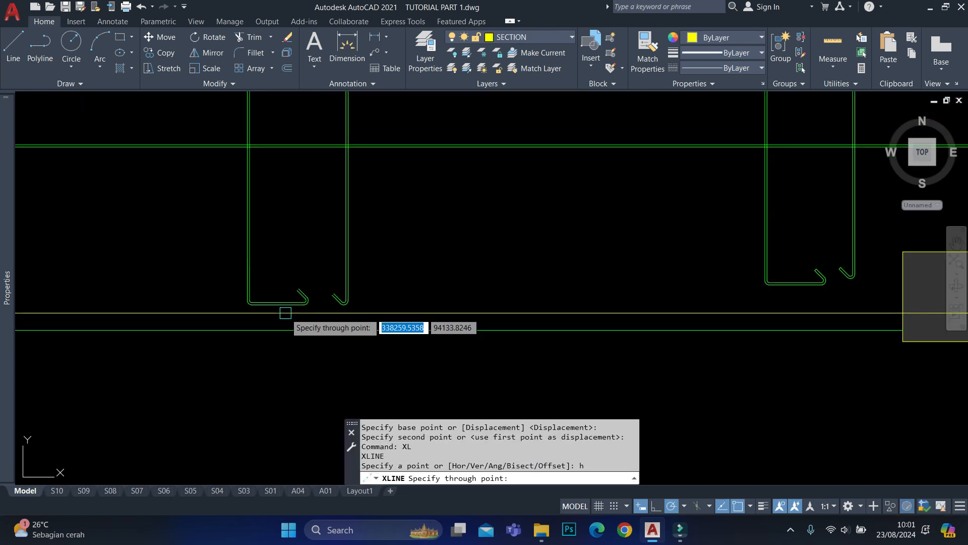
{"action": "left_click", "coordinate": [277, 316]}
{"action": "key", "text": "Escape"}
Move both straight vertical bars down until the left bar's bottom hook touches the horizontal construction line.
{"action": "scroll", "coordinate": [446, 259], "scroll_direction": "up", "scroll_amount": 3}
{"action": "scroll", "coordinate": [447, 259], "scroll_direction": "up", "scroll_amount": 2}
{"action": "left_click", "coordinate": [545, 253]}
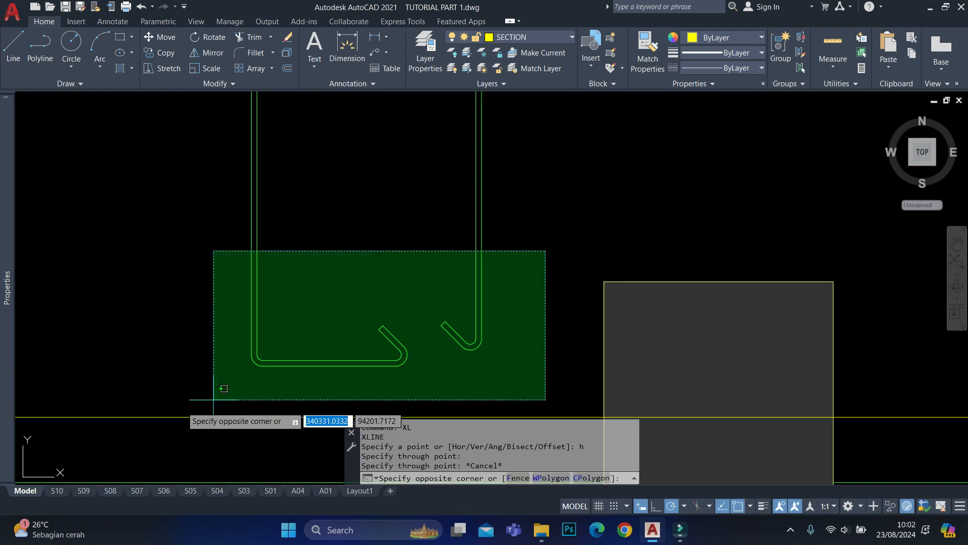
{"action": "left_click", "coordinate": [215, 398]}
{"action": "type", "text": "m"}
{"action": "key", "text": "Return"}
{"action": "left_click", "coordinate": [338, 409]}
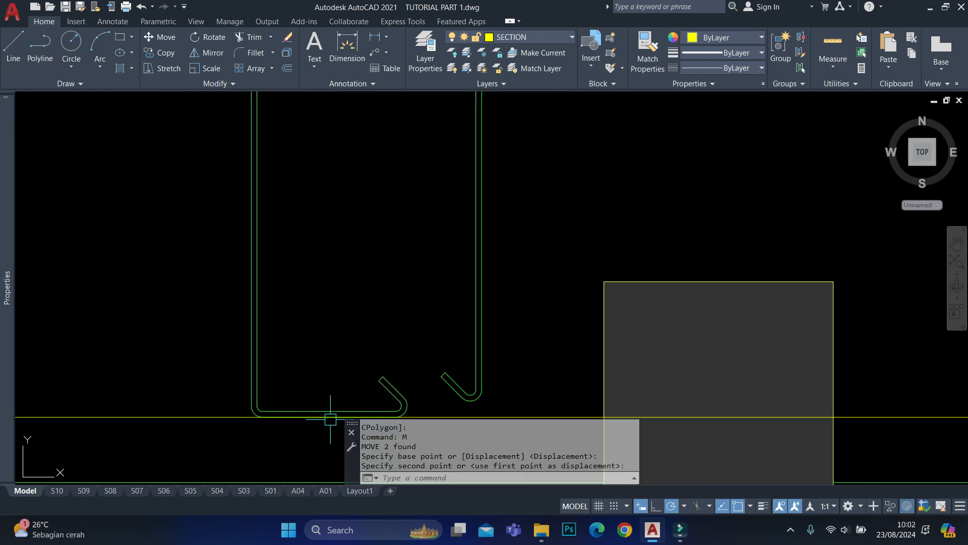
Stretch the right vertical bar's bottom hook straight down to the horizontal construction line.
{"action": "middle_click_drag", "start_coordinate": [481, 350], "coordinate": [494, 260]}
{"action": "left_click", "coordinate": [451, 295]}
{"action": "type", "text": "s"}
{"action": "key", "text": "Return"}
{"action": "scroll", "coordinate": [472, 302], "scroll_direction": "up", "scroll_amount": 4}
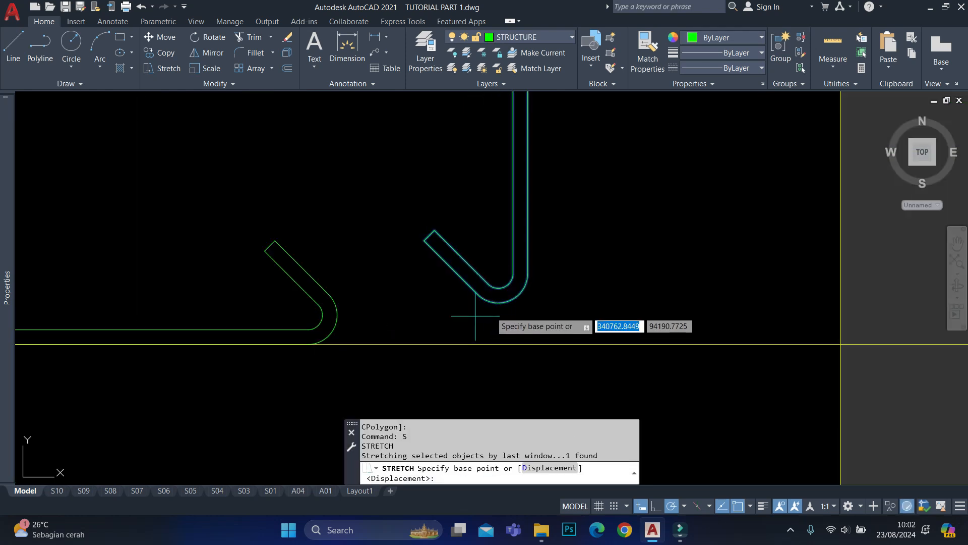
{"action": "left_click", "coordinate": [499, 303]}
{"action": "left_click", "coordinate": [498, 344]}
Stretch the upper ends of both straight vertical bars down to just inside the slab's upper edge.
{"action": "scroll", "coordinate": [501, 331], "scroll_direction": "down", "scroll_amount": 10}
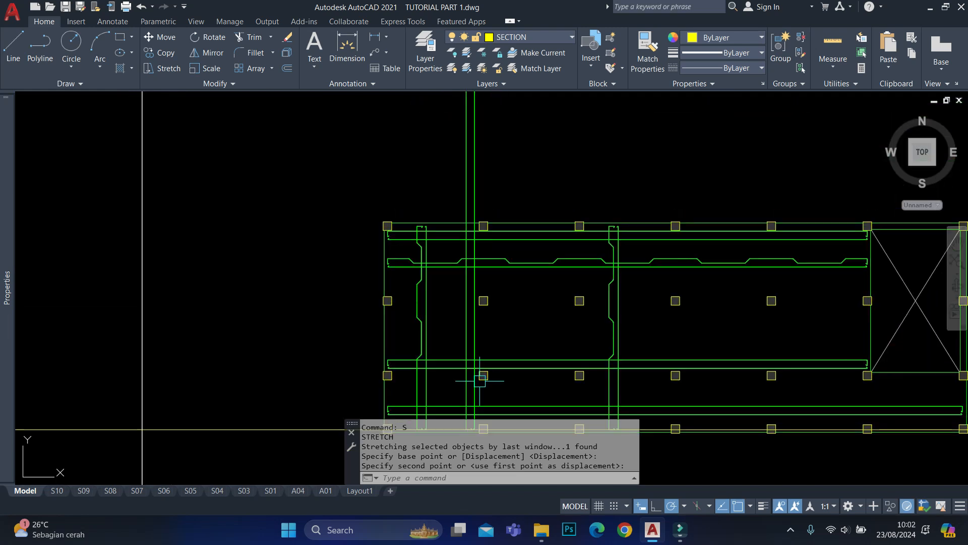
{"action": "middle_click_drag", "start_coordinate": [486, 201], "coordinate": [491, 278]}
{"action": "scroll", "coordinate": [502, 225], "scroll_direction": "down", "scroll_amount": 3}
{"action": "left_click", "coordinate": [520, 209]}
{"action": "middle_click_drag", "start_coordinate": [504, 184], "coordinate": [499, 242]}
{"action": "scroll", "coordinate": [472, 227], "scroll_direction": "down", "scroll_amount": 2}
{"action": "left_click", "coordinate": [461, 205]}
{"action": "scroll", "coordinate": [480, 210], "scroll_direction": "up", "scroll_amount": 10}
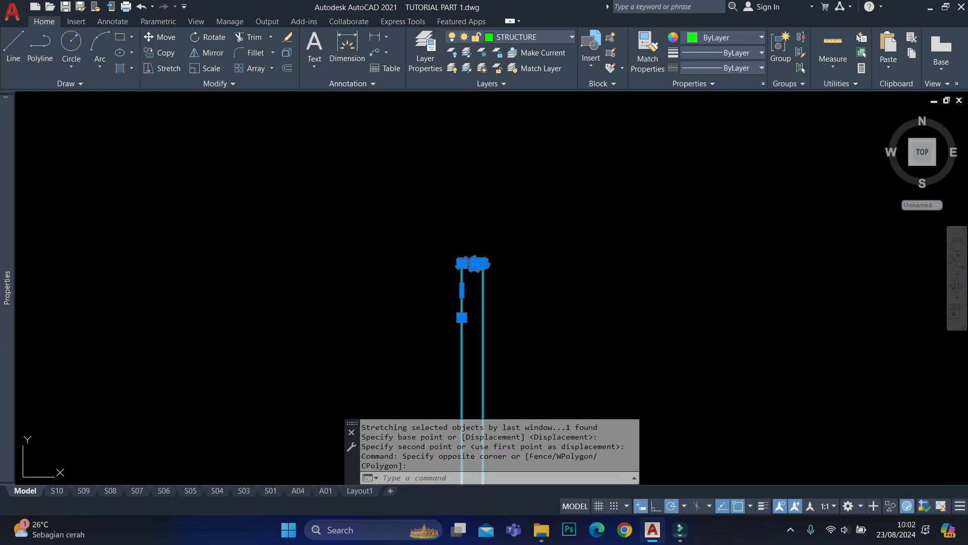
{"action": "type", "text": "s"}
{"action": "key", "text": "Return"}
{"action": "scroll", "coordinate": [470, 237], "scroll_direction": "up", "scroll_amount": 2}
{"action": "scroll", "coordinate": [471, 285], "scroll_direction": "up", "scroll_amount": 6}
{"action": "scroll", "coordinate": [450, 242], "scroll_direction": "up", "scroll_amount": 2}
{"action": "left_click", "coordinate": [450, 242]}
{"action": "scroll", "coordinate": [465, 218], "scroll_direction": "down", "scroll_amount": 8}
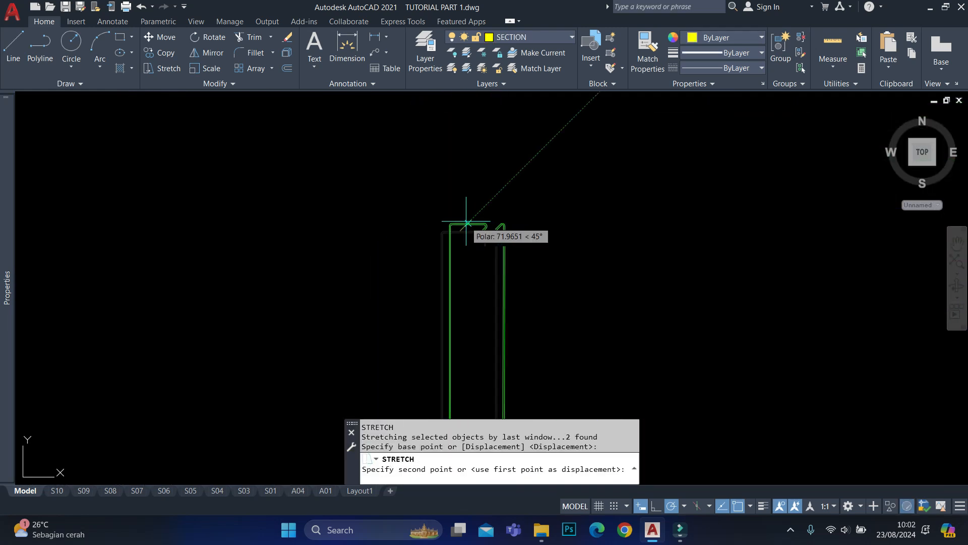
{"action": "scroll", "coordinate": [476, 252], "scroll_direction": "up", "scroll_amount": 10}
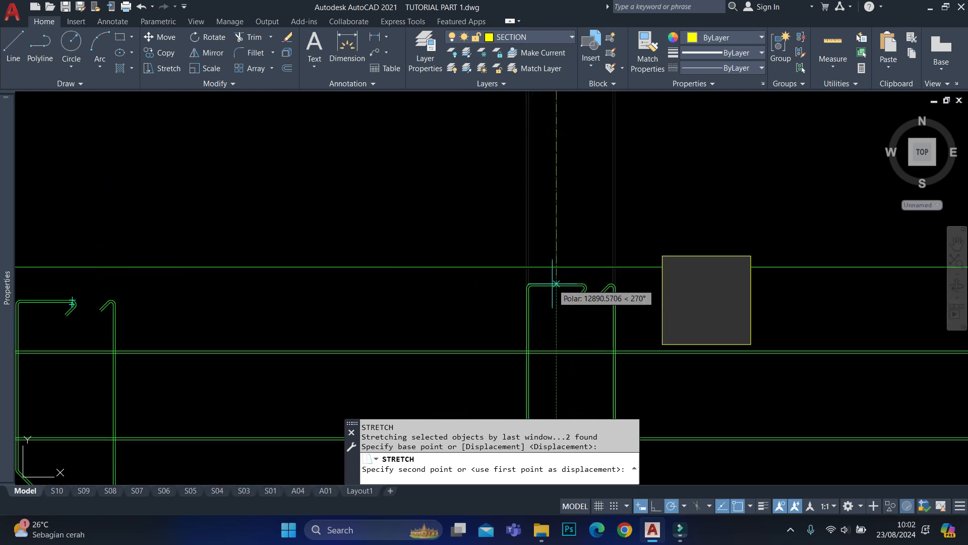
{"action": "left_click", "coordinate": [552, 285]}
Draw a horizontal construction line along the top hook of the neighbouring bent vertical bar.
{"action": "key", "text": "space"}
{"action": "middle_click_drag", "start_coordinate": [202, 297], "coordinate": [410, 291]}
{"action": "scroll", "coordinate": [283, 300], "scroll_direction": "up", "scroll_amount": 2}
{"action": "type", "text": "h"}
{"action": "key", "text": "space"}
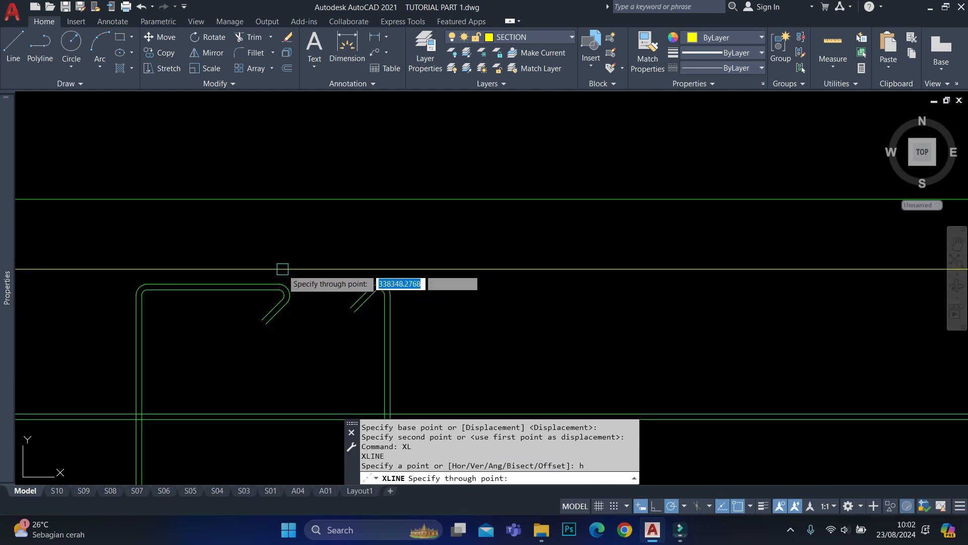
{"action": "left_click", "coordinate": [278, 278]}
{"action": "key", "text": "Escape"}
Stretch the top ends of both straight vertical bars down to the upper horizontal construction line.
{"action": "scroll", "coordinate": [202, 263], "scroll_direction": "down", "scroll_amount": 3}
{"action": "scroll", "coordinate": [610, 263], "scroll_direction": "up", "scroll_amount": 5}
{"action": "left_click", "coordinate": [508, 222]}
{"action": "left_click", "coordinate": [146, 330]}
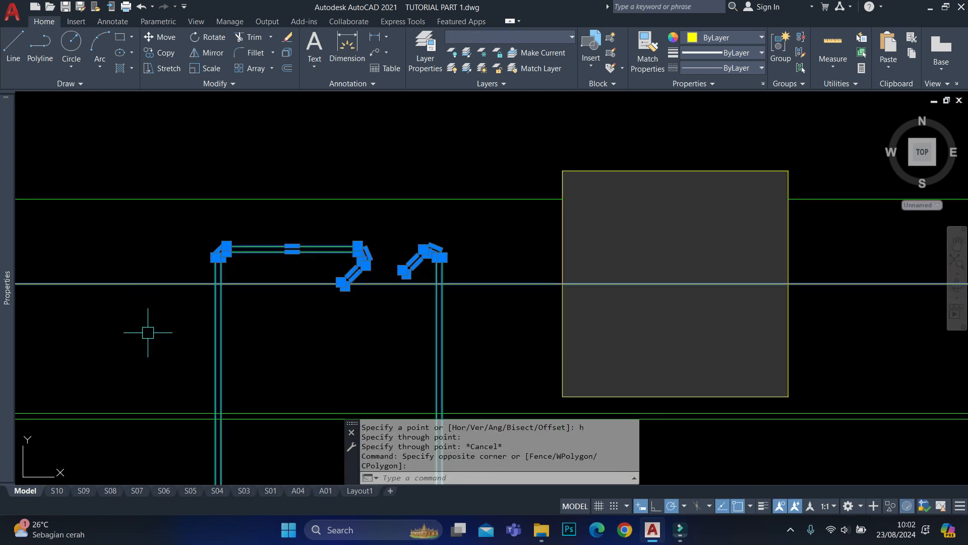
{"action": "type", "text": "S"}
{"action": "key", "text": "space"}
{"action": "scroll", "coordinate": [294, 241], "scroll_direction": "up", "scroll_amount": 4}
{"action": "left_click", "coordinate": [297, 225]}
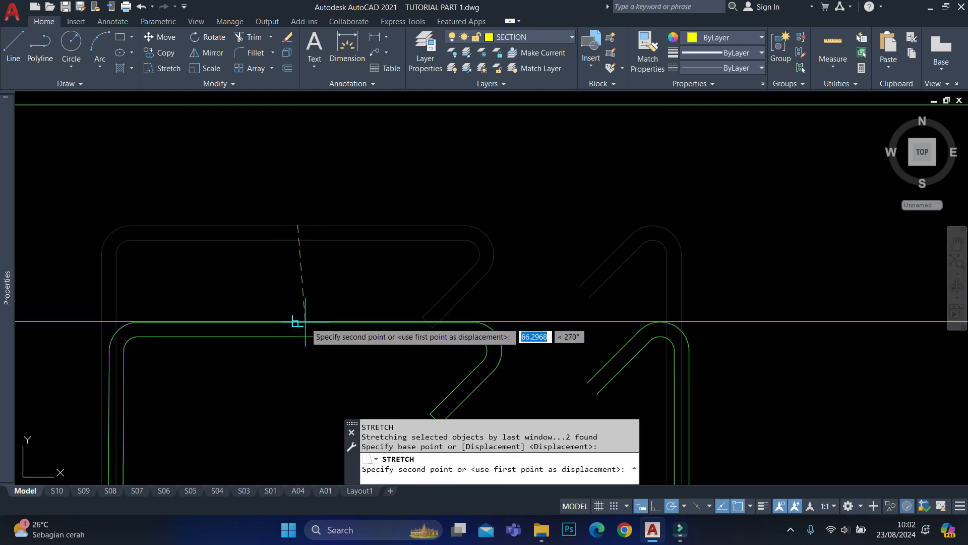
{"action": "left_click", "coordinate": [296, 320]}
Close the open top hook end of the new pair's right vertical bar with a line.
{"action": "scroll", "coordinate": [623, 389], "scroll_direction": "up", "scroll_amount": 2}
{"action": "type", "text": "L"}
{"action": "key", "text": "space"}
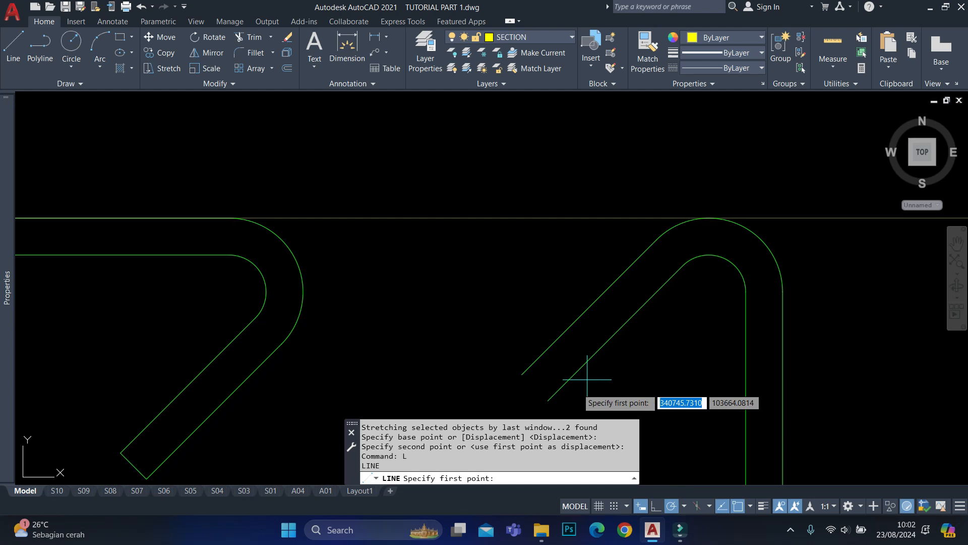
{"action": "left_click", "coordinate": [548, 400]}
{"action": "left_click", "coordinate": [522, 374]}
{"action": "key", "text": "Escape"}
Copy the hook closing line with a base point and paste it on both open top hook ends of the first vertical bar set.
{"action": "left_click", "coordinate": [527, 381]}
{"action": "scroll", "coordinate": [481, 288], "scroll_direction": "down", "scroll_amount": 10}
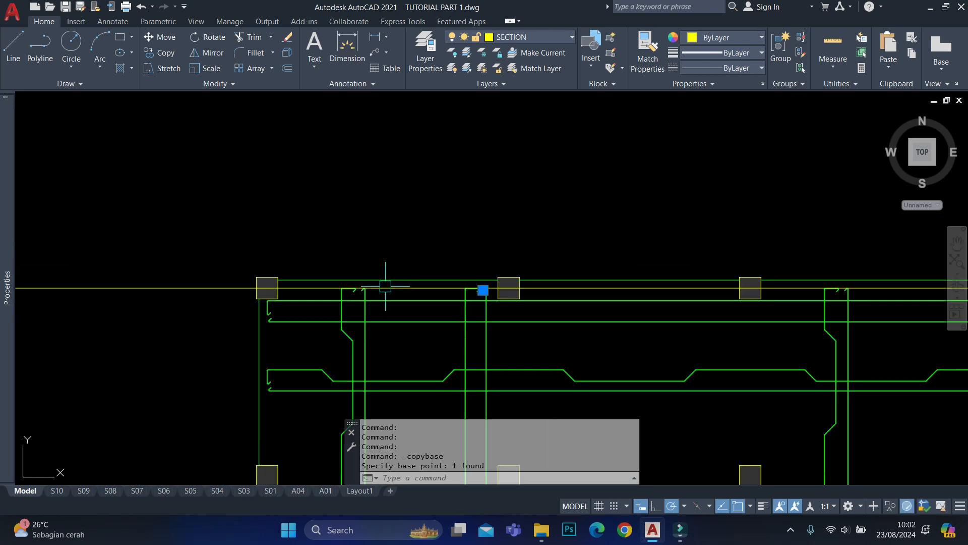
{"action": "scroll", "coordinate": [353, 292], "scroll_direction": "up", "scroll_amount": 5}
{"action": "key", "text": "ctrl+v"}
{"action": "scroll", "coordinate": [424, 273], "scroll_direction": "up", "scroll_amount": 3}
{"action": "left_click", "coordinate": [257, 267]}
{"action": "key", "text": "ctrl+v"}
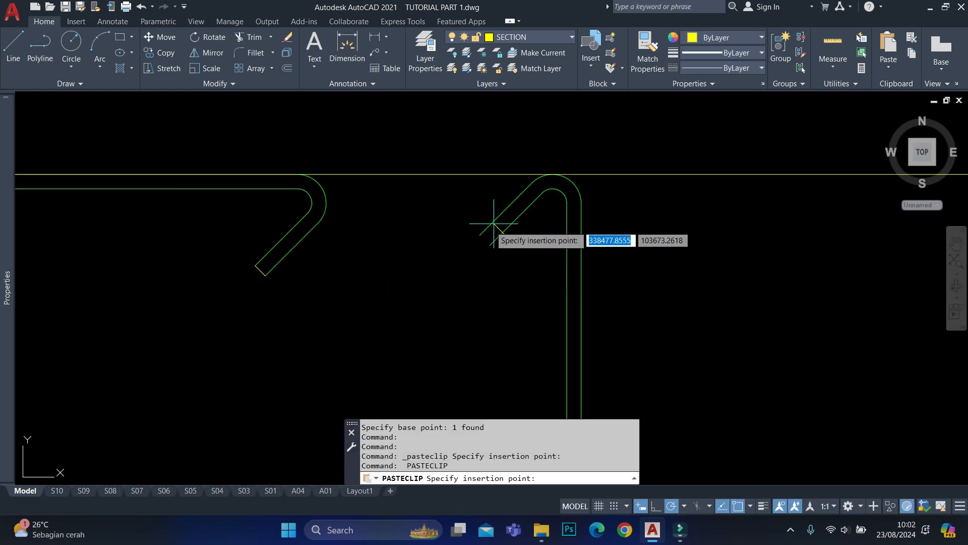
{"action": "left_click", "coordinate": [488, 231]}
{"action": "scroll", "coordinate": [488, 231], "scroll_direction": "down", "scroll_amount": 3}
Match the closing lines on the top hooks of the first two vertical bar sets to the green bar's properties.
{"action": "type", "text": "MA"}
{"action": "key", "text": "space"}
{"action": "left_click", "coordinate": [522, 257]}
{"action": "left_click", "coordinate": [406, 257]}
{"action": "left_click", "coordinate": [530, 202]}
{"action": "scroll", "coordinate": [341, 211], "scroll_direction": "down", "scroll_amount": 8}
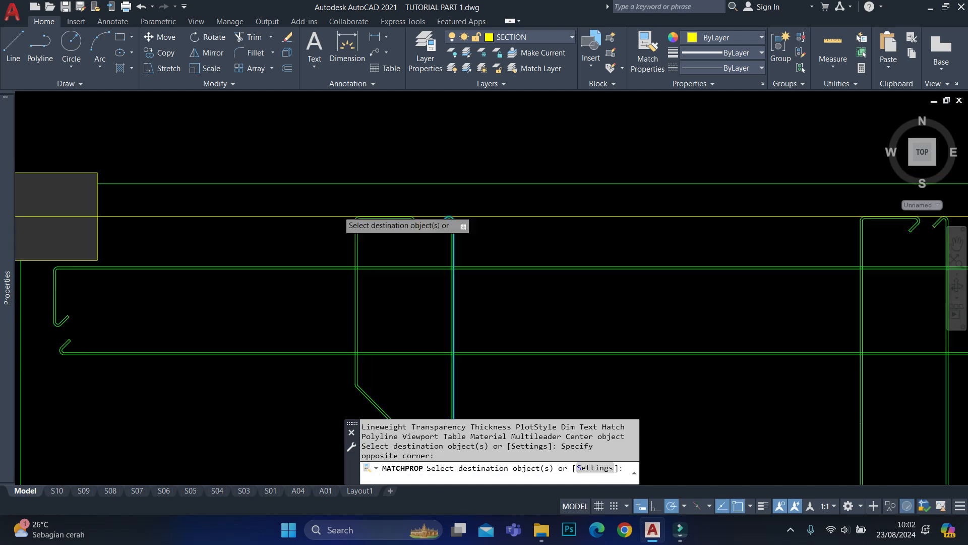
{"action": "middle_click_drag", "start_coordinate": [587, 202], "coordinate": [497, 220]}
{"action": "scroll", "coordinate": [398, 210], "scroll_direction": "up", "scroll_amount": 4}
{"action": "left_click", "coordinate": [296, 203]}
{"action": "left_click", "coordinate": [422, 295]}
{"action": "key", "text": "Escape"}
Erase the two horizontal construction lines and regenerate the drawing.
{"action": "scroll", "coordinate": [438, 225], "scroll_direction": "down", "scroll_amount": 8}
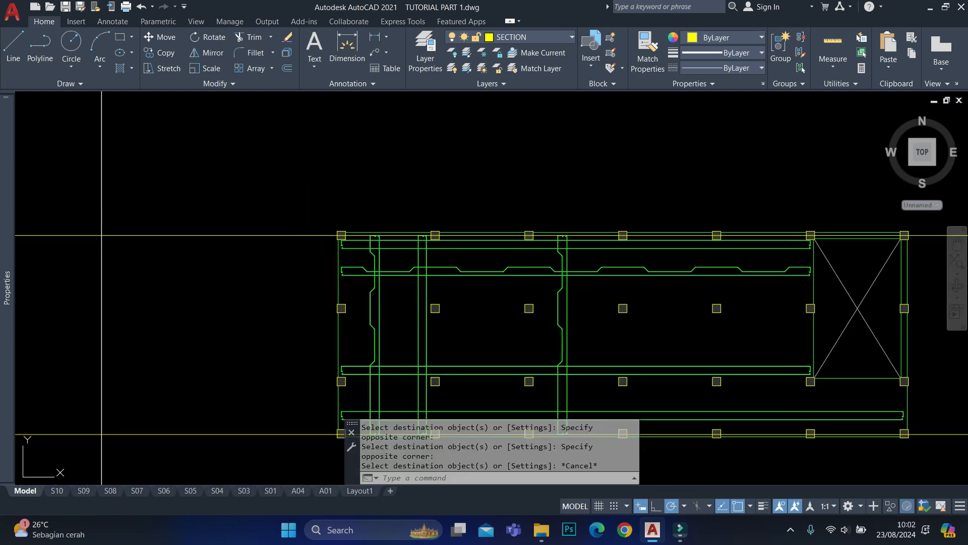
{"action": "left_click", "coordinate": [257, 214]}
{"action": "left_click", "coordinate": [234, 286]}
{"action": "left_click", "coordinate": [279, 283]}
{"action": "left_click", "coordinate": [244, 368]}
{"action": "type", "text": "E"}
{"action": "scroll", "coordinate": [380, 268], "scroll_direction": "up", "scroll_amount": 4}
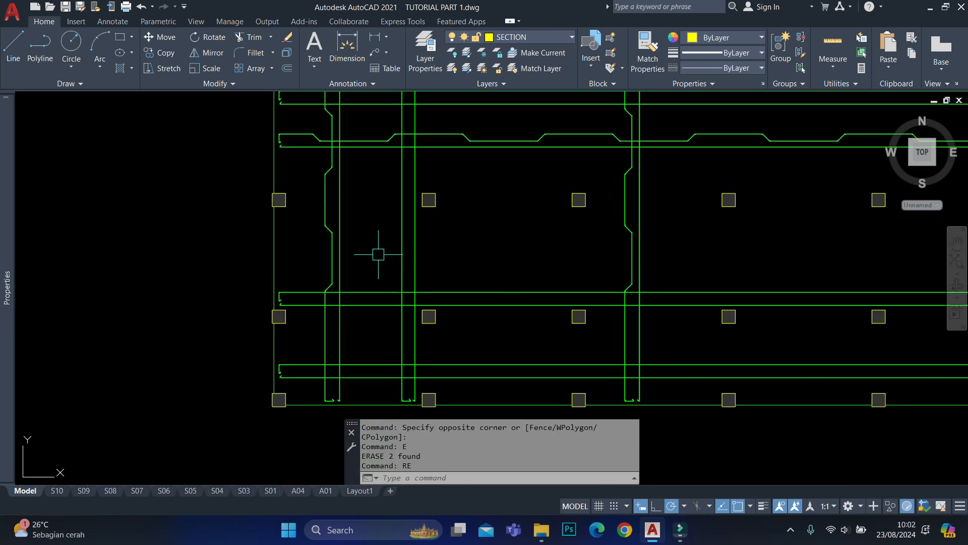
Copy the first vertical set of bent and straight bars, with its closing lines, to beside the fifth column line.
{"action": "middle_click_drag", "start_coordinate": [381, 221], "coordinate": [364, 277]}
{"action": "left_click", "coordinate": [352, 241]}
{"action": "left_click", "coordinate": [295, 280]}
{"action": "middle_click_drag", "start_coordinate": [317, 180], "coordinate": [328, 197]}
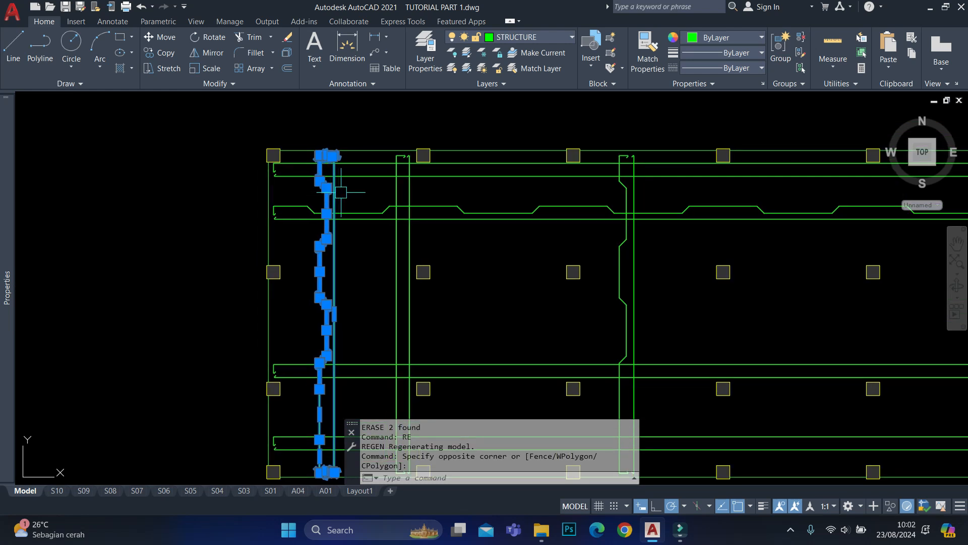
{"action": "key", "text": "space"}
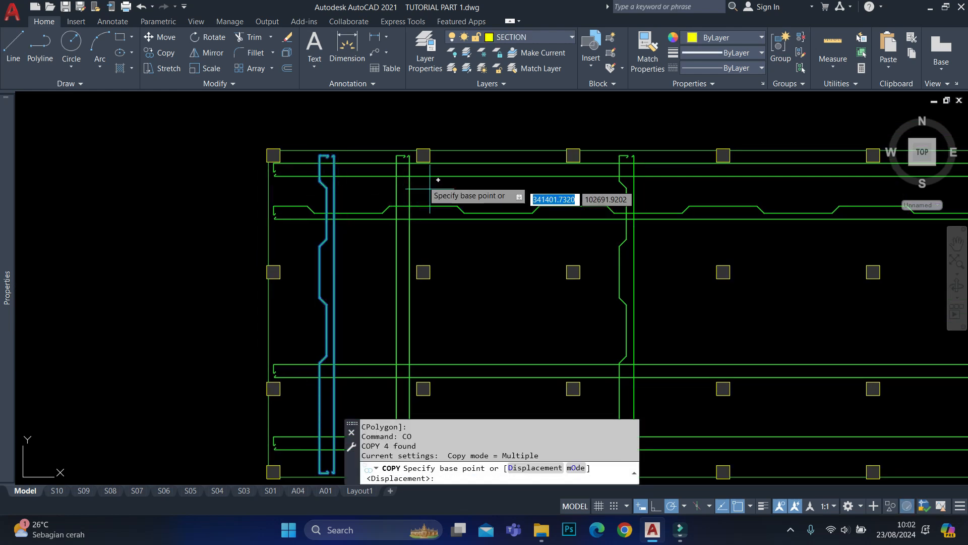
{"action": "left_click", "coordinate": [328, 118]}
{"action": "middle_click_drag", "start_coordinate": [698, 118], "coordinate": [503, 124]}
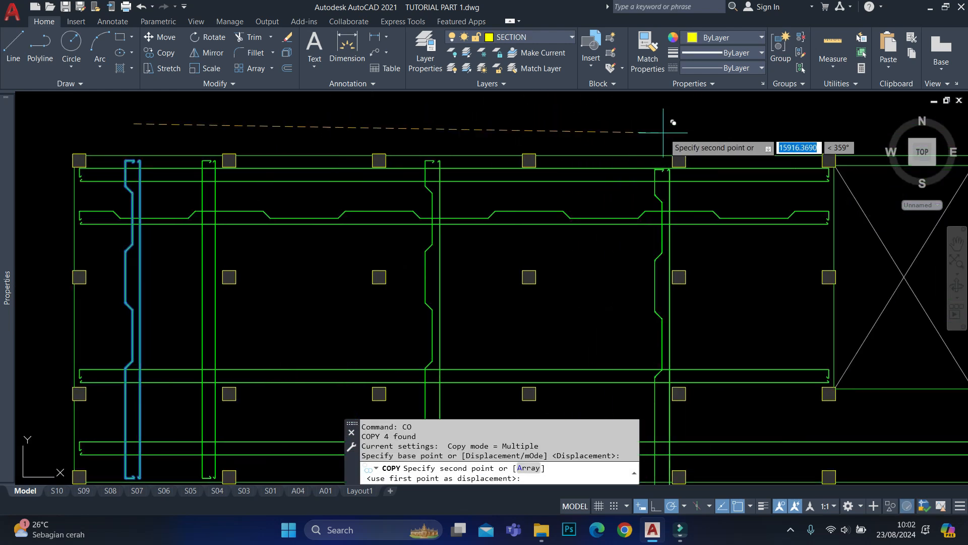
{"action": "left_click", "coordinate": [656, 123]}
{"action": "scroll", "coordinate": [688, 147], "scroll_direction": "down", "scroll_amount": 5}
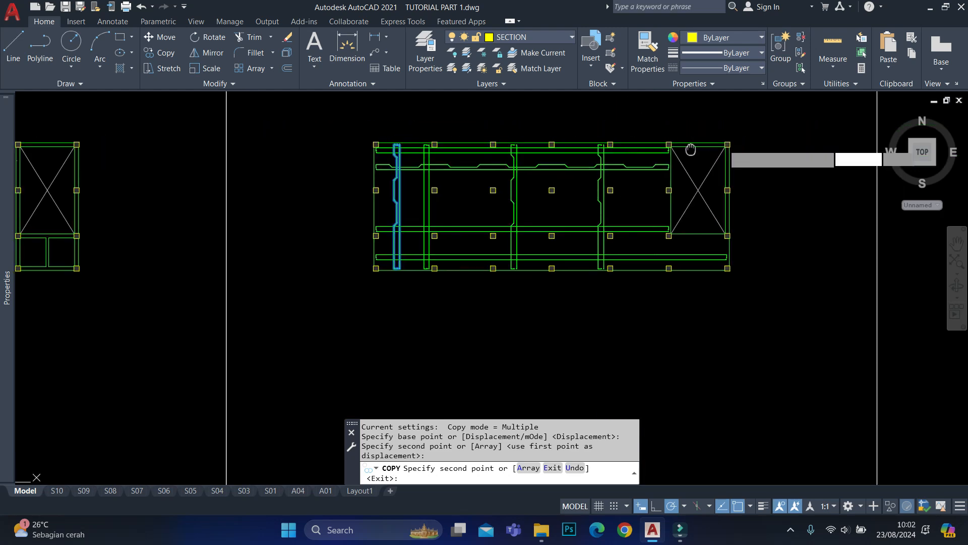
{"action": "scroll", "coordinate": [573, 126], "scroll_direction": "up", "scroll_amount": 2}
{"action": "scroll", "coordinate": [594, 134], "scroll_direction": "up", "scroll_amount": 4}
{"action": "key", "text": "Escape"}
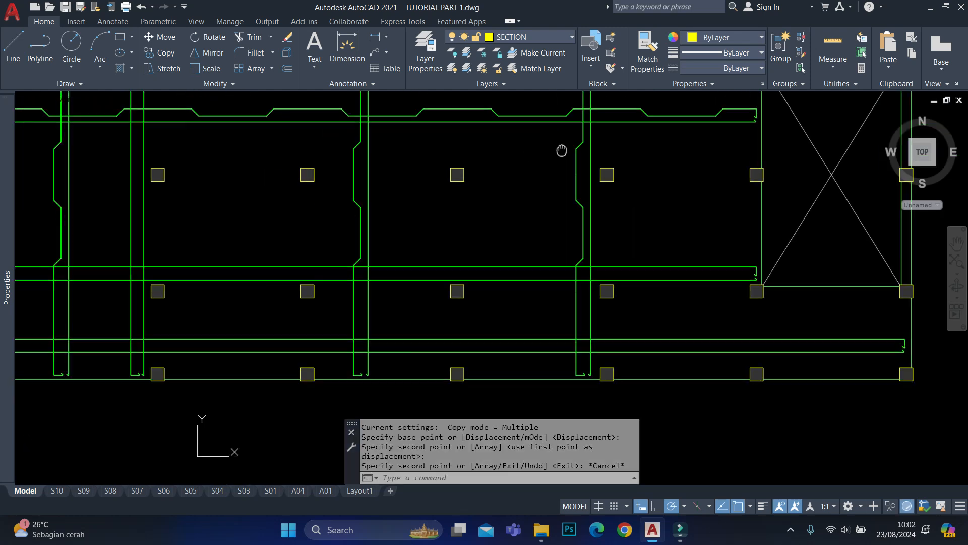
{"action": "scroll", "coordinate": [620, 177], "scroll_direction": "up", "scroll_amount": 4}
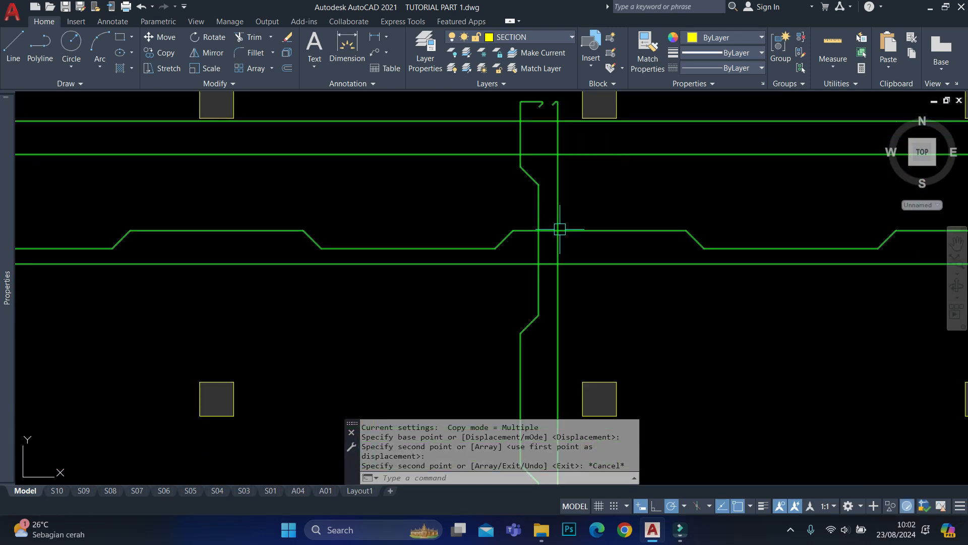
{"action": "scroll", "coordinate": [593, 191], "scroll_direction": "down", "scroll_amount": 5}
{"action": "scroll", "coordinate": [644, 188], "scroll_direction": "up", "scroll_amount": 3}
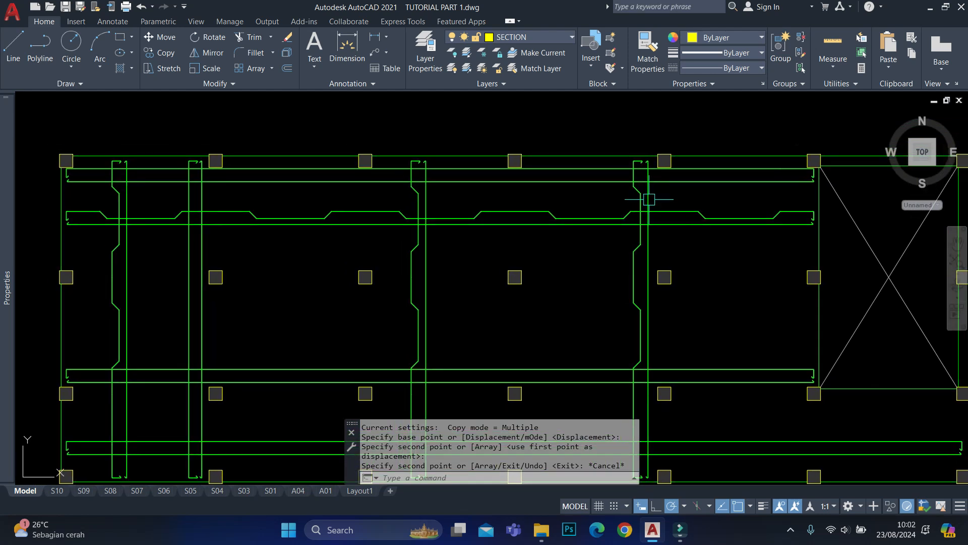
Move the rightmost vertical bar set left into the bay between the fourth and fifth column lines.
{"action": "left_click", "coordinate": [650, 206]}
{"action": "left_click", "coordinate": [534, 212]}
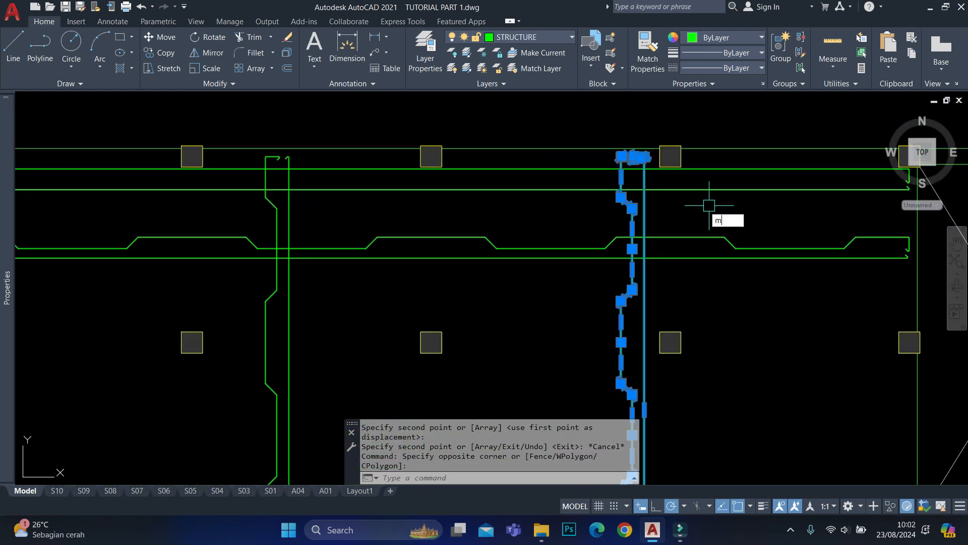
{"action": "key", "text": "Return"}
{"action": "left_click", "coordinate": [690, 206]}
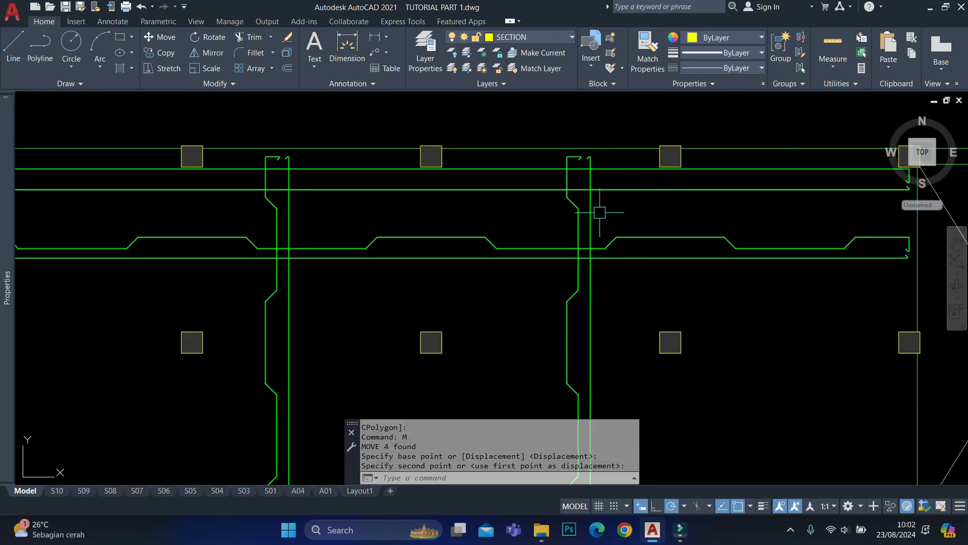
Regenerate the drawing after repositioning the vertical bar set.
{"action": "scroll", "coordinate": [590, 249], "scroll_direction": "up", "scroll_amount": 2}
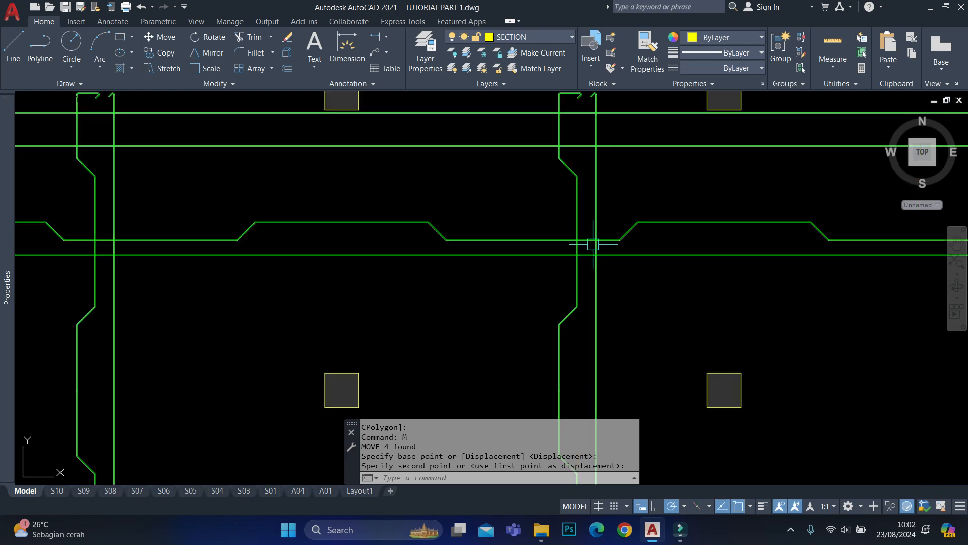
{"action": "scroll", "coordinate": [576, 237], "scroll_direction": "up", "scroll_amount": 2}
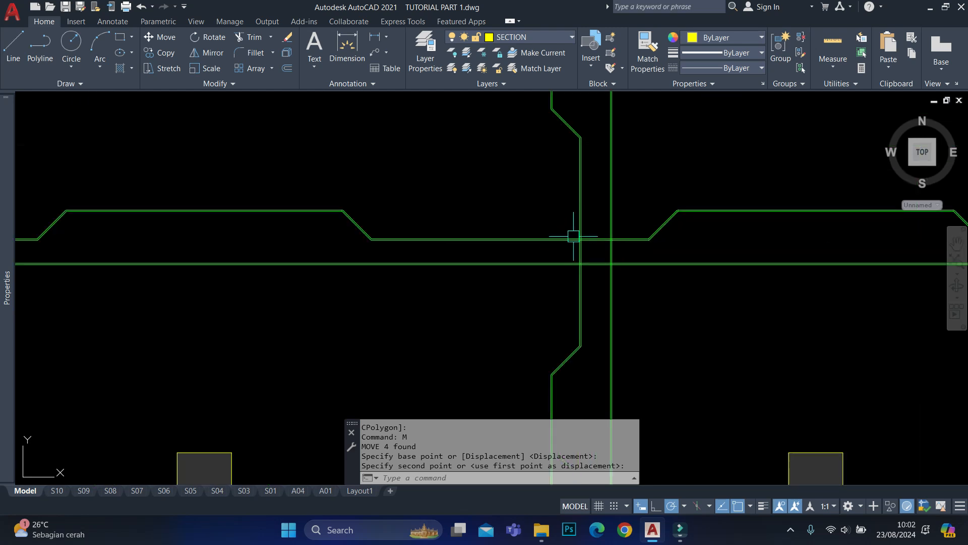
{"action": "scroll", "coordinate": [581, 237], "scroll_direction": "down", "scroll_amount": 5}
{"action": "scroll", "coordinate": [580, 221], "scroll_direction": "up", "scroll_amount": 2}
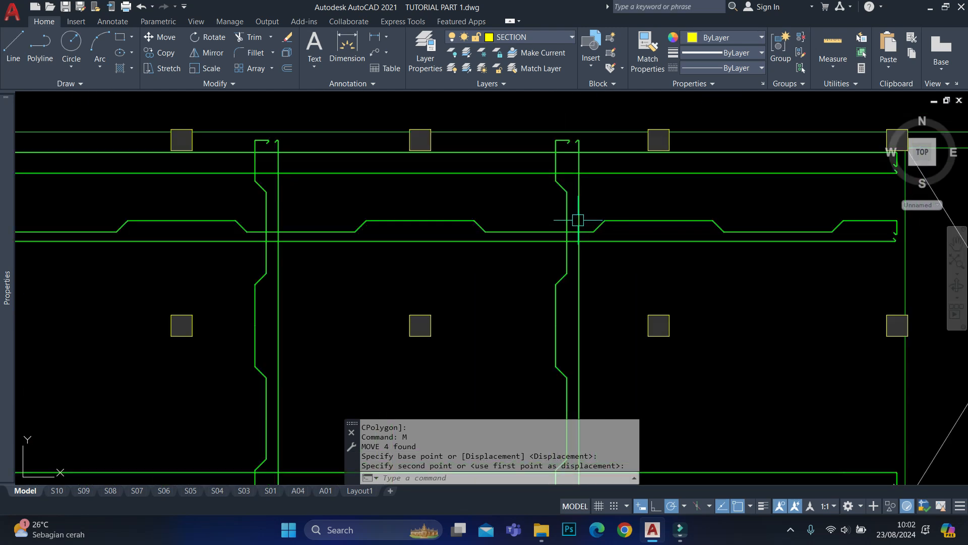
{"action": "scroll", "coordinate": [540, 207], "scroll_direction": "down", "scroll_amount": 5}
{"action": "scroll", "coordinate": [545, 209], "scroll_direction": "up", "scroll_amount": 5}
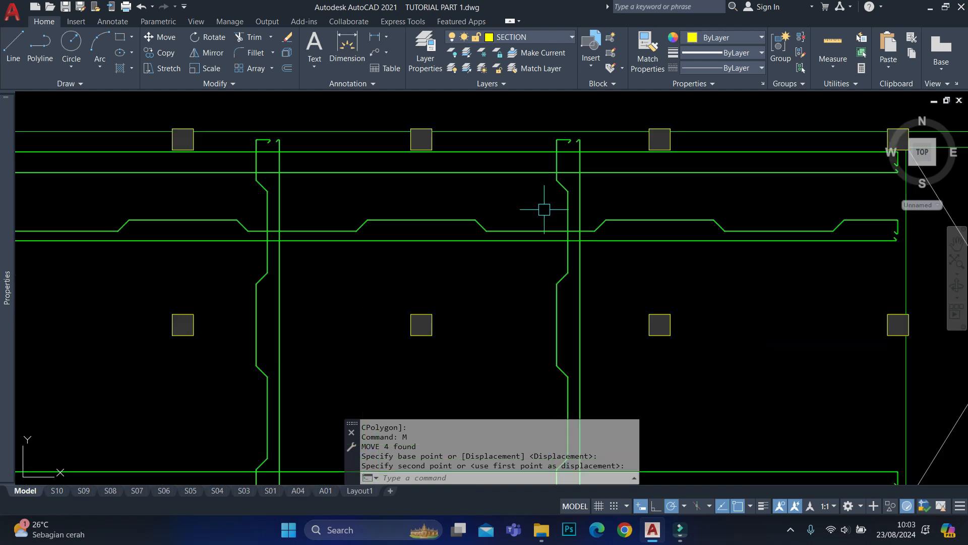
{"action": "scroll", "coordinate": [545, 210], "scroll_direction": "up", "scroll_amount": 4}
{"action": "type", "text": "RE"}
{"action": "key", "text": "Return"}
Examine the arrangement of vertical and horizontal bars across the floor plan.
{"action": "scroll", "coordinate": [542, 193], "scroll_direction": "down", "scroll_amount": 4}
{"action": "scroll", "coordinate": [542, 193], "scroll_direction": "down", "scroll_amount": 1}
{"action": "middle_click_drag", "start_coordinate": [454, 197], "coordinate": [604, 227]}
{"action": "middle_click_drag", "start_coordinate": [445, 199], "coordinate": [303, 196]}
{"action": "scroll", "coordinate": [402, 212], "scroll_direction": "up", "scroll_amount": 3}
{"action": "scroll", "coordinate": [327, 207], "scroll_direction": "down", "scroll_amount": 3}
{"action": "middle_click_drag", "start_coordinate": [725, 161], "coordinate": [446, 165]}
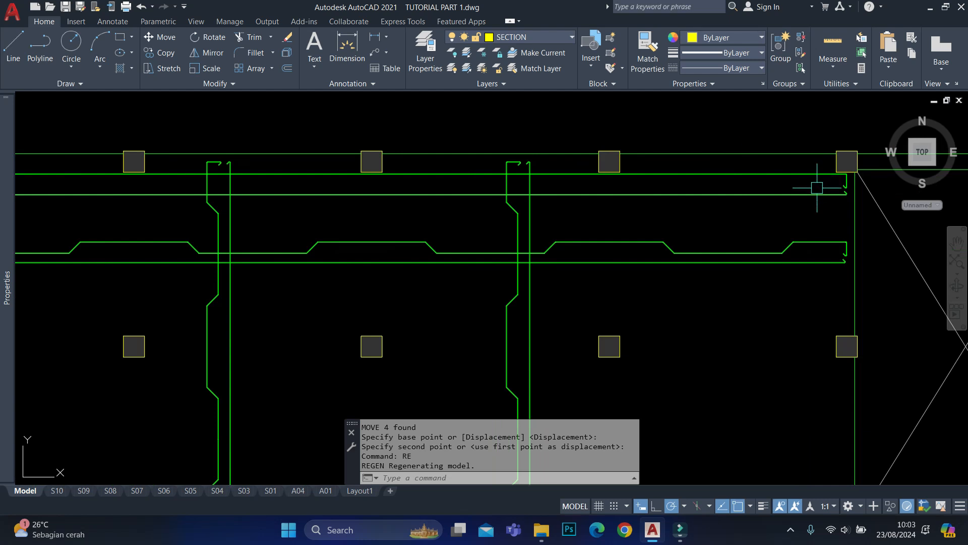
{"action": "scroll", "coordinate": [730, 218], "scroll_direction": "down", "scroll_amount": 4}
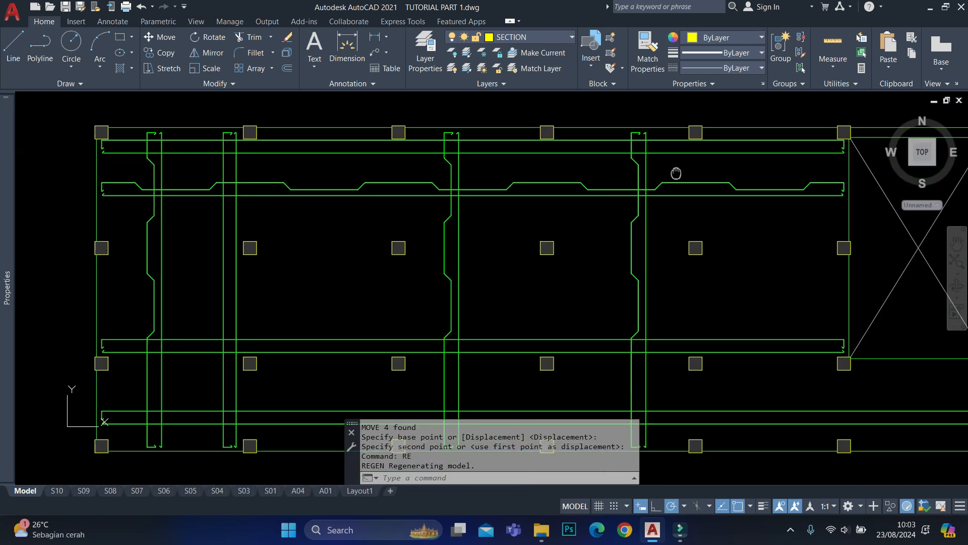
Create a copy of layout S09 before layout S10 and rename the copy S11.
{"action": "left_click", "coordinate": [57, 490]}
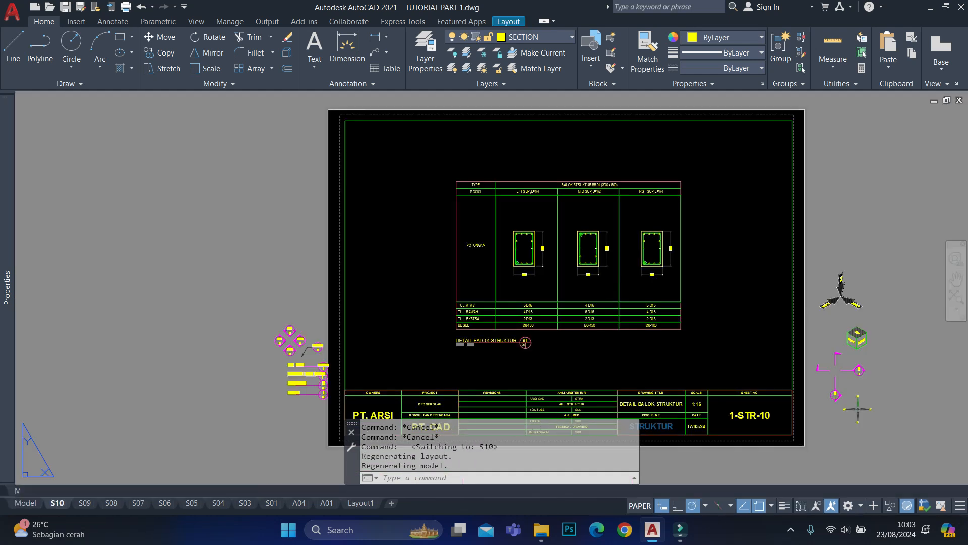
{"action": "key", "text": "ctrl+Page_Down"}
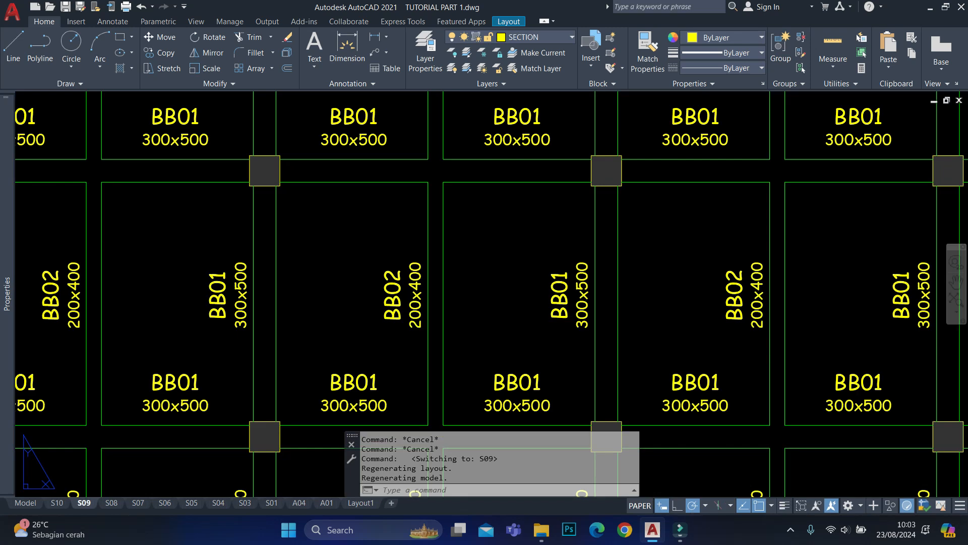
{"action": "right_click", "coordinate": [84, 503]}
{"action": "left_click", "coordinate": [146, 351]}
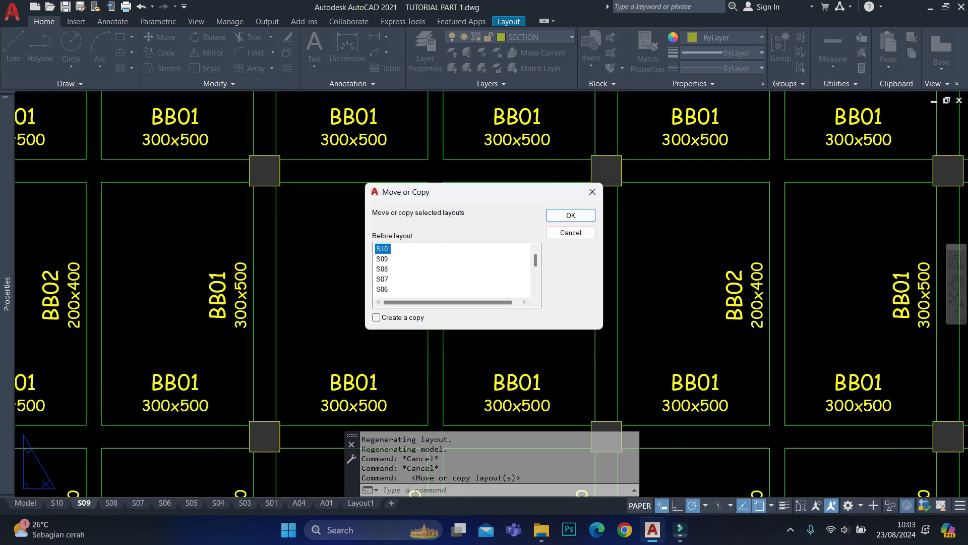
{"action": "key", "text": "Return"}
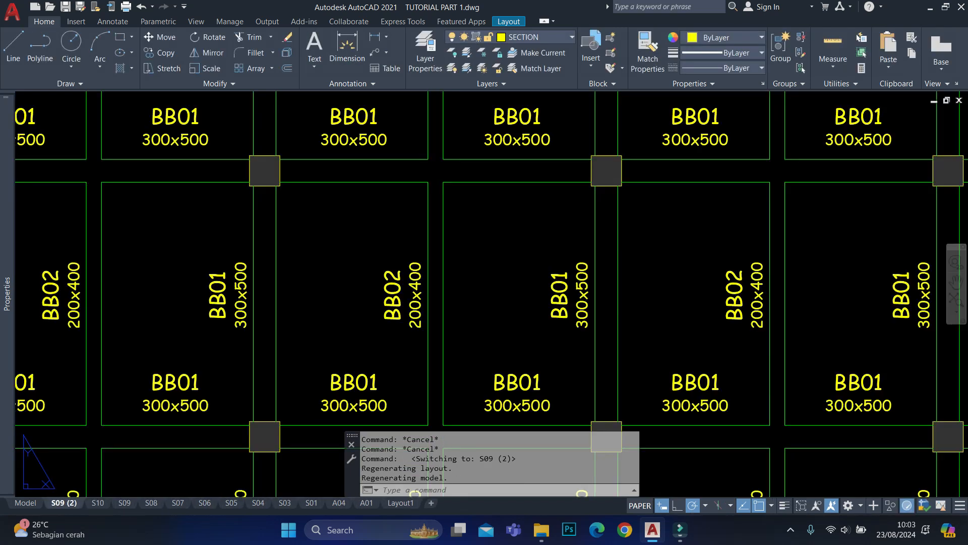
{"action": "right_click", "coordinate": [65, 502]}
{"action": "left_click", "coordinate": [101, 337]}
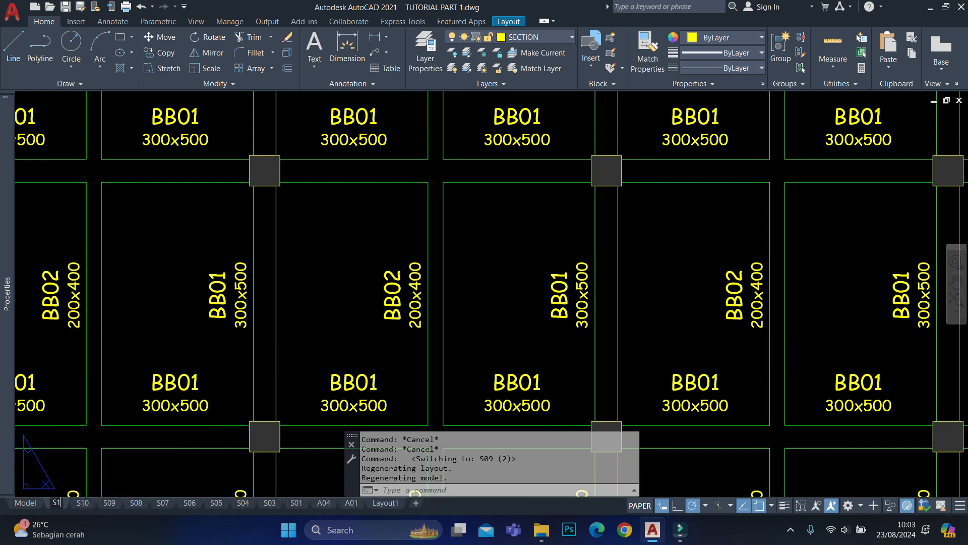
Stretch the viewport's upper-right corner far beyond the S11 sheet to expose the reinforcement plan in model space.
{"action": "scroll", "coordinate": [484, 273], "scroll_direction": "down", "scroll_amount": 10}
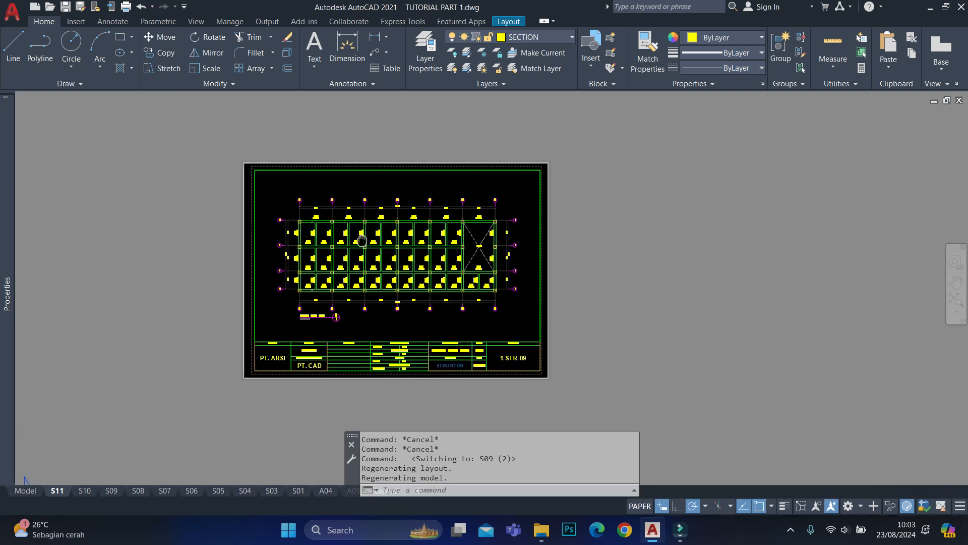
{"action": "scroll", "coordinate": [464, 146], "scroll_direction": "up", "scroll_amount": 2}
{"action": "left_click", "coordinate": [533, 151]}
{"action": "left_click", "coordinate": [587, 158]}
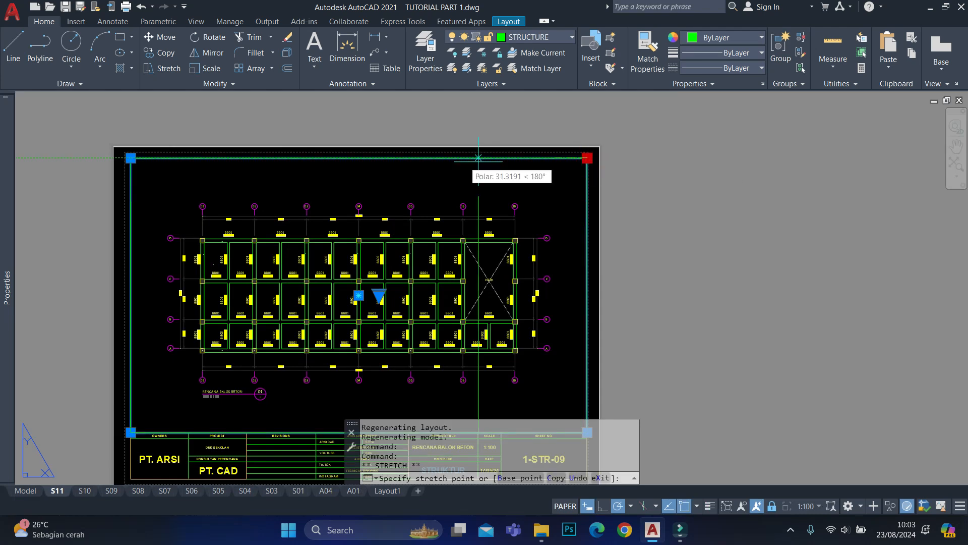
{"action": "scroll", "coordinate": [414, 166], "scroll_direction": "down", "scroll_amount": 3}
{"action": "left_click", "coordinate": [898, 163]}
Move the viewport left from the second white vertical line to the first, bringing the reinforcement plan onto the sheet.
{"action": "type", "text": "M"}
{"action": "key", "text": "Return"}
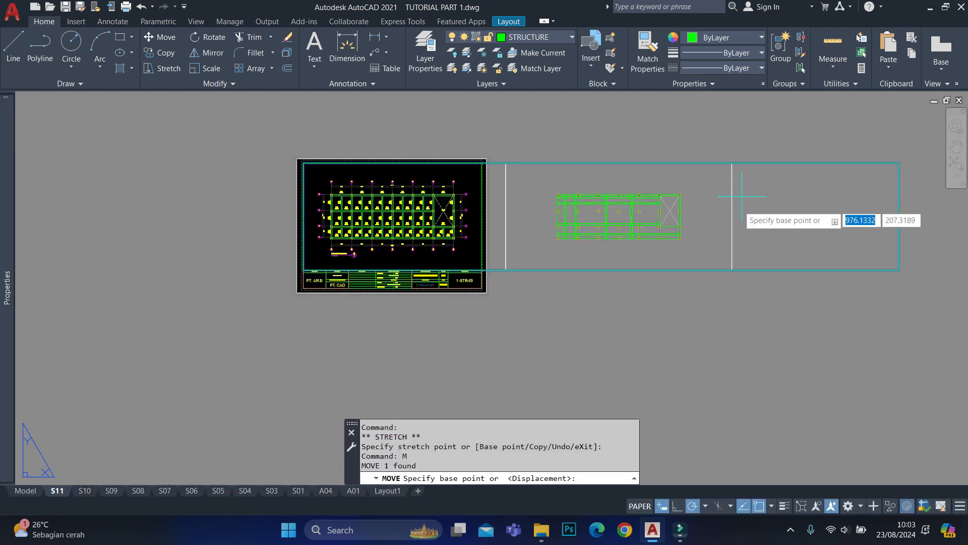
{"action": "left_click", "coordinate": [731, 217]}
{"action": "left_click", "coordinate": [506, 215]}
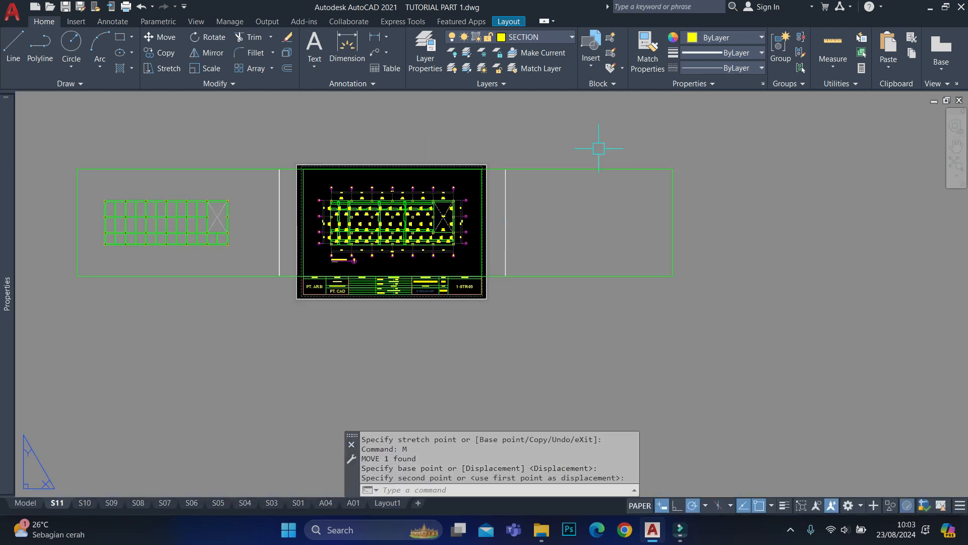
Stretch the viewport's upper-right and lower-left corners back to the sheet's drawing frame.
{"action": "left_click", "coordinate": [599, 150]}
{"action": "left_click", "coordinate": [581, 190]}
{"action": "left_click", "coordinate": [672, 168]}
{"action": "scroll", "coordinate": [426, 170], "scroll_direction": "up", "scroll_amount": 5}
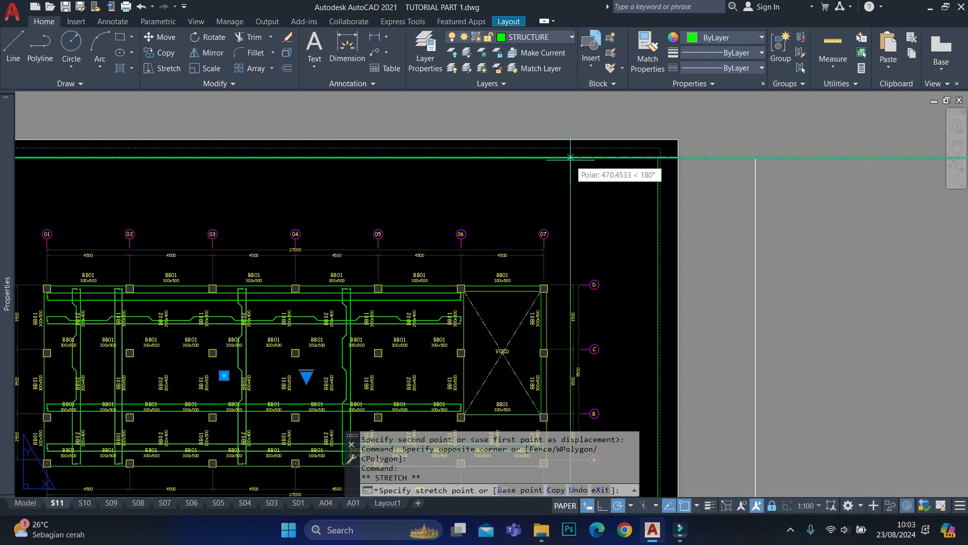
{"action": "left_click", "coordinate": [668, 158]}
{"action": "scroll", "coordinate": [463, 189], "scroll_direction": "down", "scroll_amount": 5}
{"action": "left_click", "coordinate": [430, 209]}
{"action": "scroll", "coordinate": [578, 203], "scroll_direction": "up", "scroll_amount": 8}
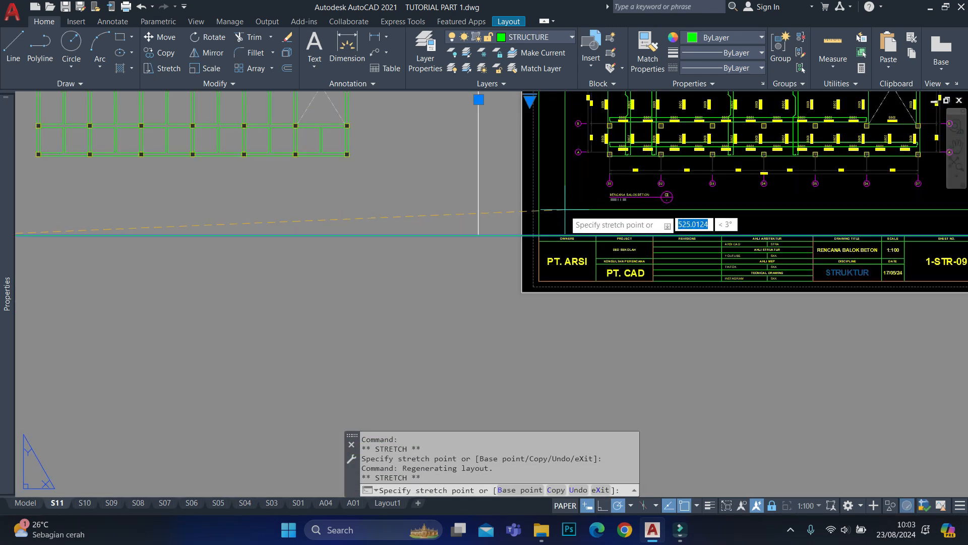
{"action": "left_click", "coordinate": [533, 242]}
{"action": "scroll", "coordinate": [590, 222], "scroll_direction": "down", "scroll_amount": 4}
{"action": "middle_click_drag", "start_coordinate": [590, 222], "coordinate": [492, 317]}
{"action": "left_click_drag", "start_coordinate": [492, 316], "coordinate": [493, 309]}
{"action": "key", "text": "Escape"}
{"action": "scroll", "coordinate": [497, 191], "scroll_direction": "up", "scroll_amount": 8}
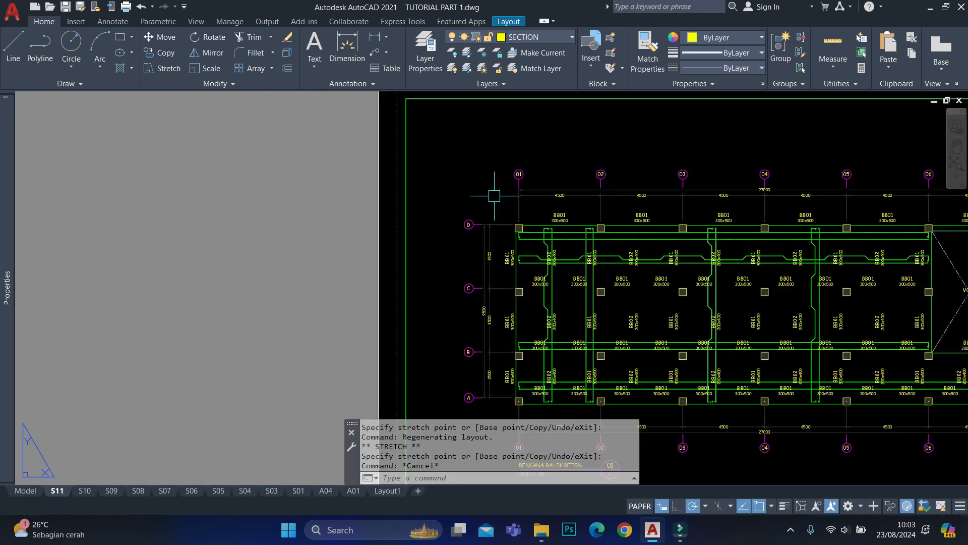
Erase the BB01 and BB02 beam labels covering the main bays between grid lines 01 and 06.
{"action": "left_click", "coordinate": [497, 228]}
{"action": "scroll", "coordinate": [487, 190], "scroll_direction": "down", "scroll_amount": 6}
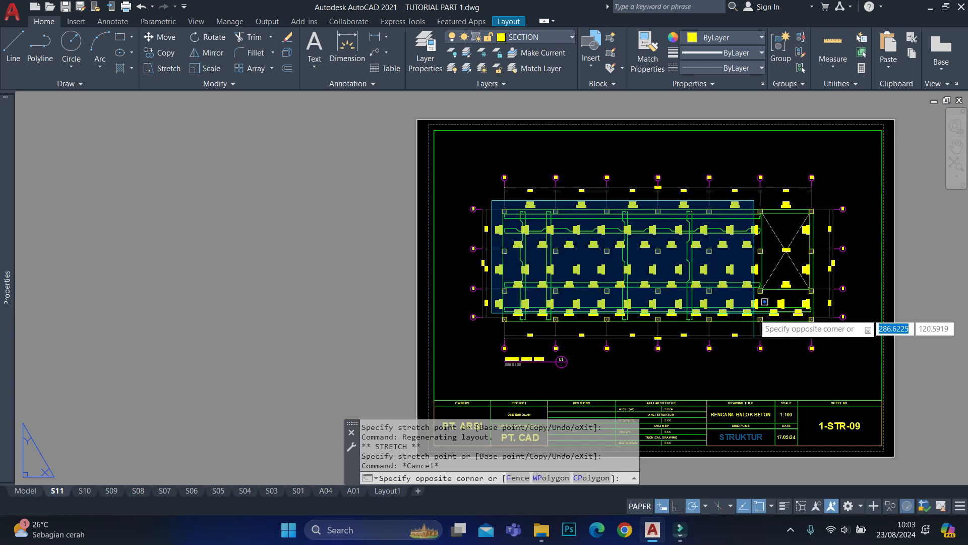
{"action": "left_click", "coordinate": [755, 310]}
{"action": "type", "text": "e"}
{"action": "key", "text": "Return"}
{"action": "scroll", "coordinate": [738, 171], "scroll_direction": "up", "scroll_amount": 6}
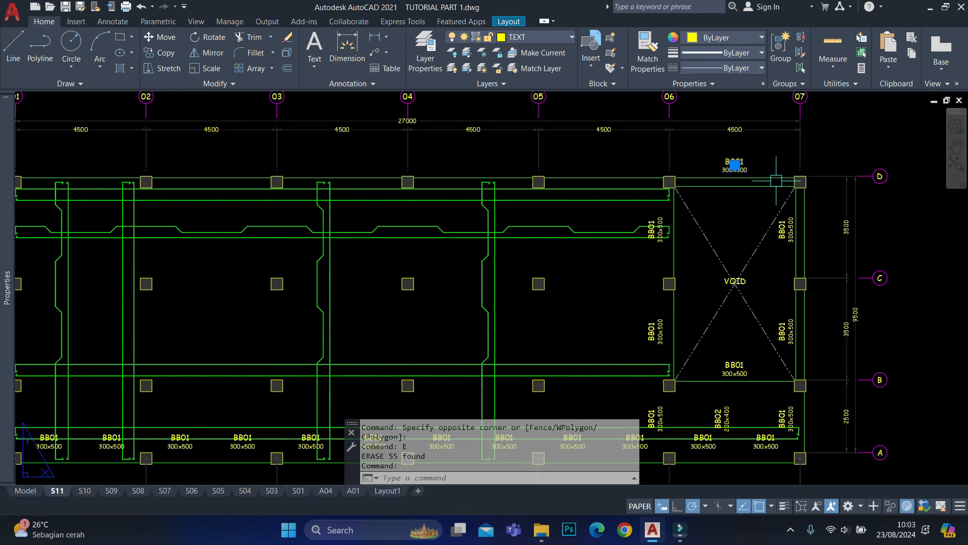
Erase the beam labels above and along the void's outer side and the two upper ones along grid line 06.
{"action": "left_click", "coordinate": [822, 452]}
{"action": "left_click", "coordinate": [634, 183]}
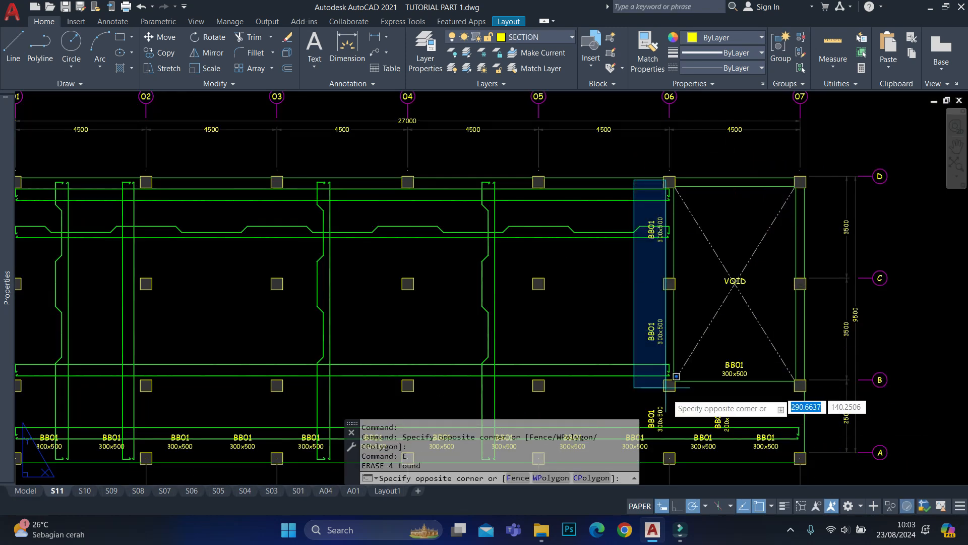
{"action": "left_click", "coordinate": [666, 401]}
{"action": "type", "text": "e"}
{"action": "key", "text": "Return"}
Erase the row of beam labels along grid line A and the vertical beam labels below the void.
{"action": "scroll", "coordinate": [634, 286], "scroll_direction": "down", "scroll_amount": 2}
{"action": "left_click", "coordinate": [403, 266]}
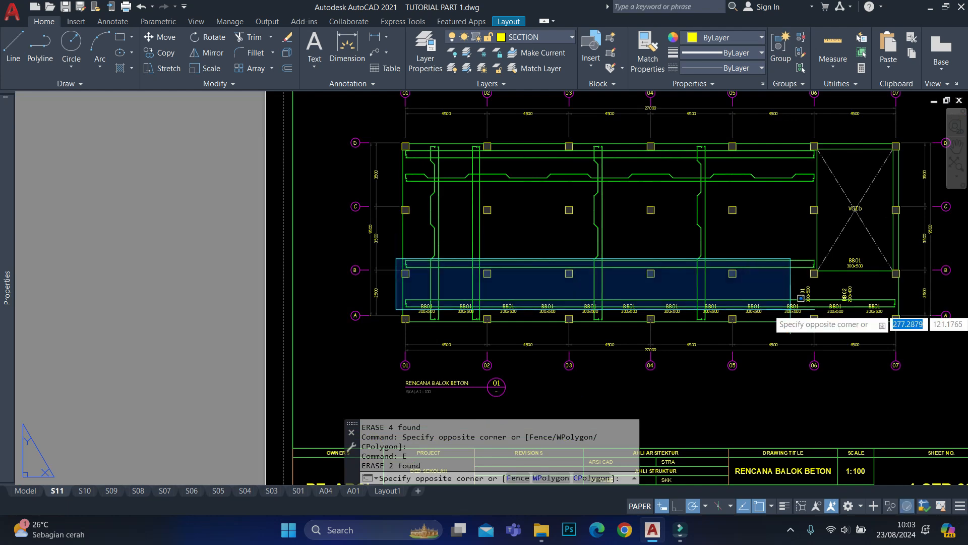
{"action": "left_click", "coordinate": [857, 319]}
{"action": "type", "text": "e"}
{"action": "key", "text": "Return"}
{"action": "scroll", "coordinate": [850, 297], "scroll_direction": "up", "scroll_amount": 2}
{"action": "left_click", "coordinate": [820, 276]}
{"action": "left_click", "coordinate": [907, 340]}
{"action": "key", "text": "Return"}
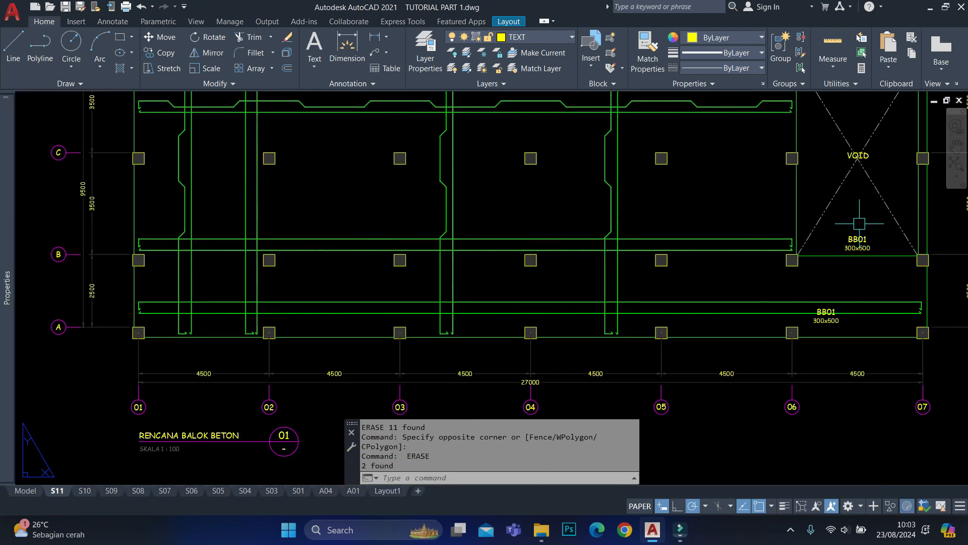
Erase the last two BB01 labels, inside the void's lower edge and in the bay below it.
{"action": "left_click", "coordinate": [859, 222]}
{"action": "left_click", "coordinate": [811, 331]}
{"action": "type", "text": "e"}
{"action": "key", "text": "Return"}
Change the view title below the plan to RENCANA PLAT LANTAI BETON.
{"action": "scroll", "coordinate": [830, 277], "scroll_direction": "down", "scroll_amount": 2}
{"action": "middle_click_drag", "start_coordinate": [743, 285], "coordinate": [663, 296]}
{"action": "scroll", "coordinate": [350, 379], "scroll_direction": "up", "scroll_amount": 4}
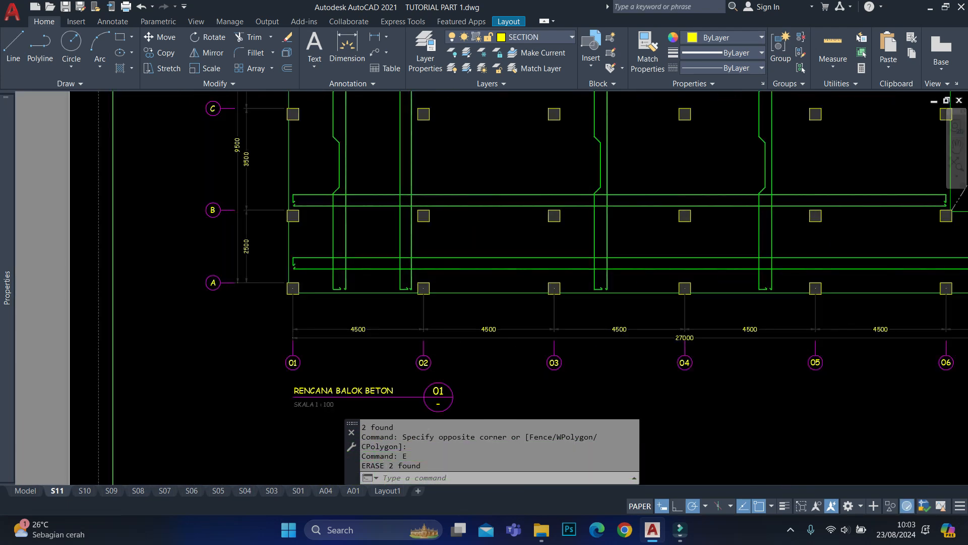
{"action": "scroll", "coordinate": [331, 402], "scroll_direction": "up", "scroll_amount": 1}
{"action": "double_click", "coordinate": [330, 401]}
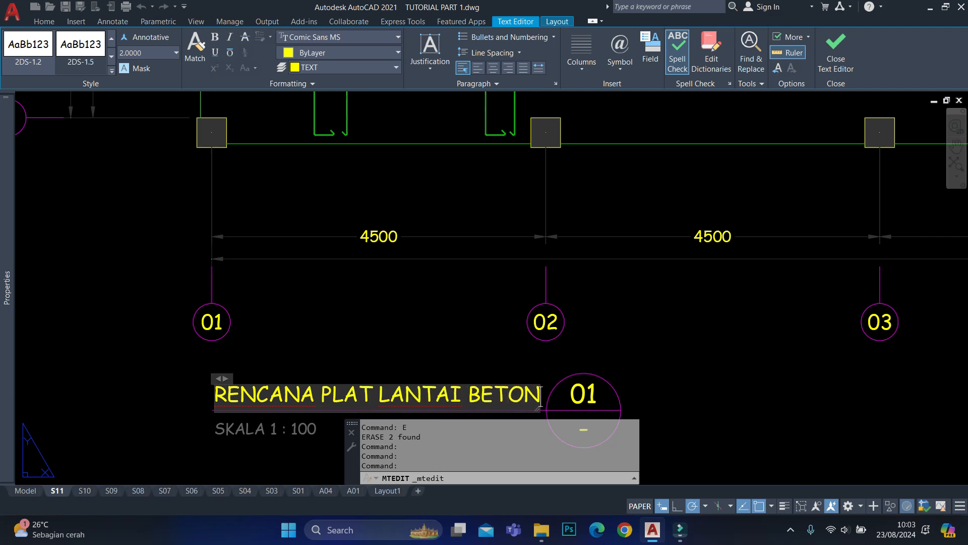
{"action": "scroll", "coordinate": [405, 239], "scroll_direction": "down", "scroll_amount": 3}
{"action": "left_click", "coordinate": [765, 286]}
Change the drawing title in the title block to RENCANA PLAT LANTAI BETON LT.1.
{"action": "middle_click_drag", "start_coordinate": [765, 285], "coordinate": [434, 266]}
{"action": "scroll", "coordinate": [605, 356], "scroll_direction": "up", "scroll_amount": 1}
{"action": "scroll", "coordinate": [354, 356], "scroll_direction": "up", "scroll_amount": 1}
{"action": "left_click", "coordinate": [277, 327]}
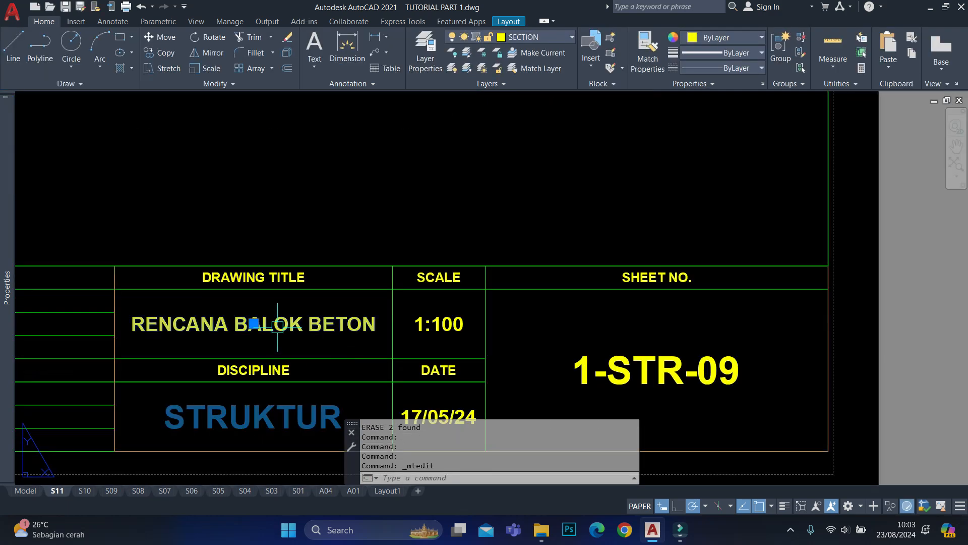
{"action": "double_click", "coordinate": [274, 327]}
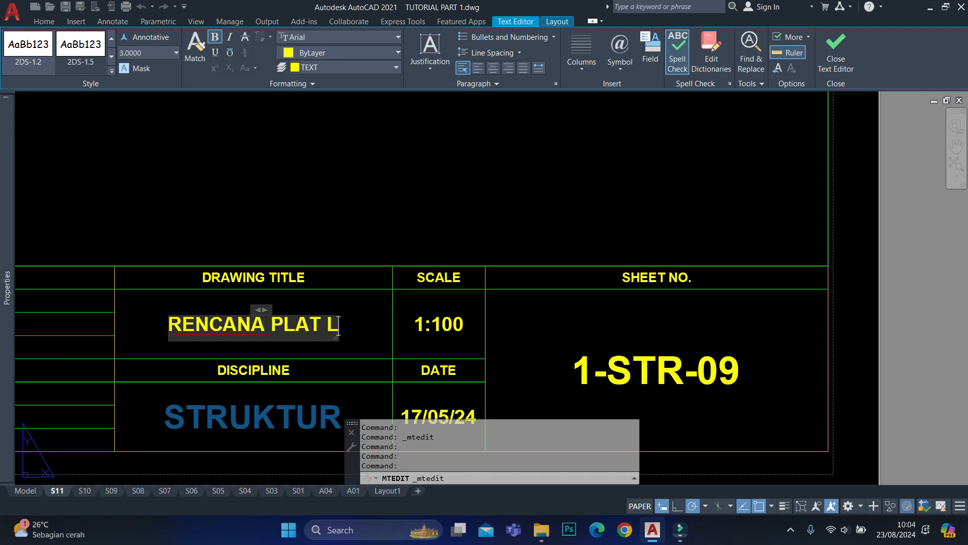
{"action": "type", "text": "BETON"}
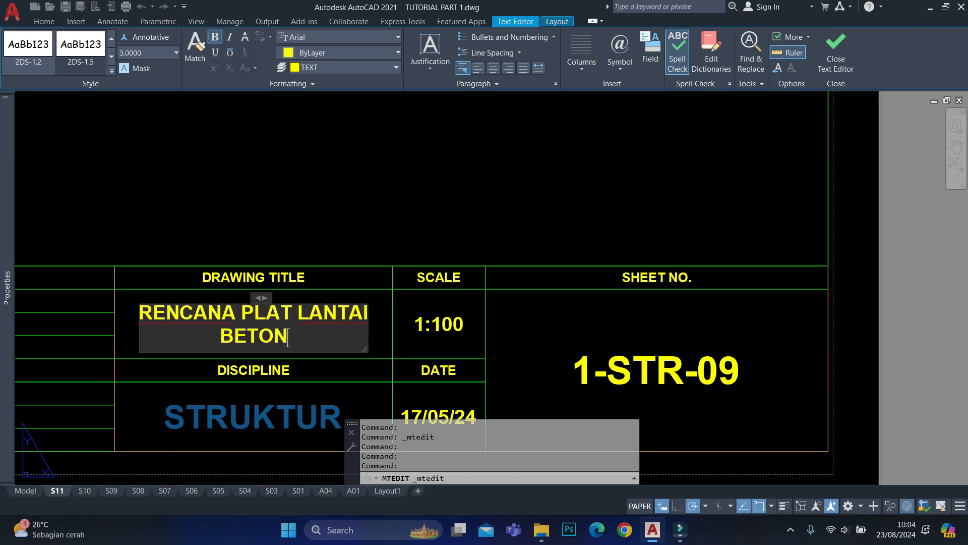
{"action": "left_click", "coordinate": [225, 227]}
Stretch the view title's underline and number bubble 10 units to the right.
{"action": "scroll", "coordinate": [225, 227], "scroll_direction": "down", "scroll_amount": 1}
{"action": "middle_click_drag", "start_coordinate": [226, 226], "coordinate": [935, 306]}
{"action": "scroll", "coordinate": [529, 214], "scroll_direction": "up", "scroll_amount": 1}
{"action": "left_click", "coordinate": [549, 215]}
{"action": "left_click", "coordinate": [385, 281]}
{"action": "type", "text": "s"}
{"action": "key", "text": "space"}
{"action": "left_click", "coordinate": [513, 234]}
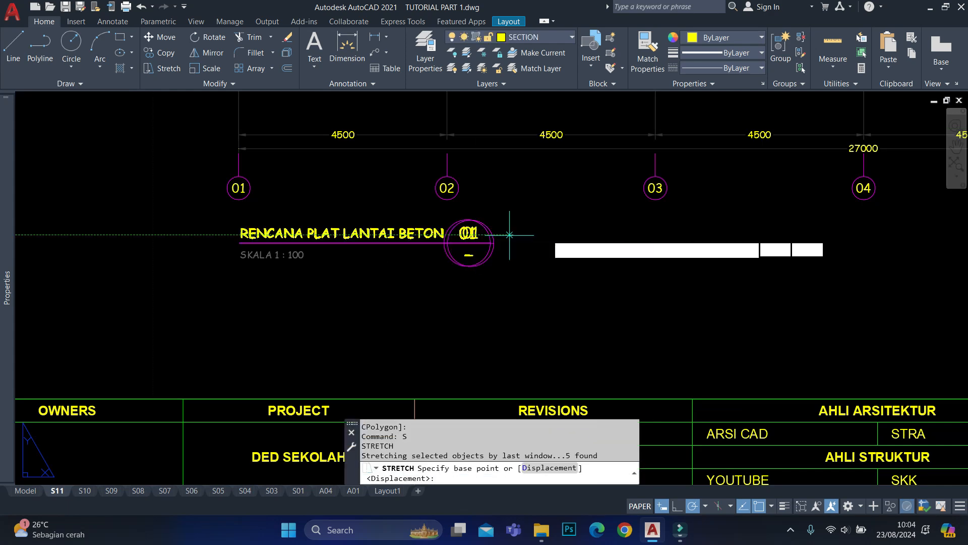
{"action": "key", "text": "Return"}
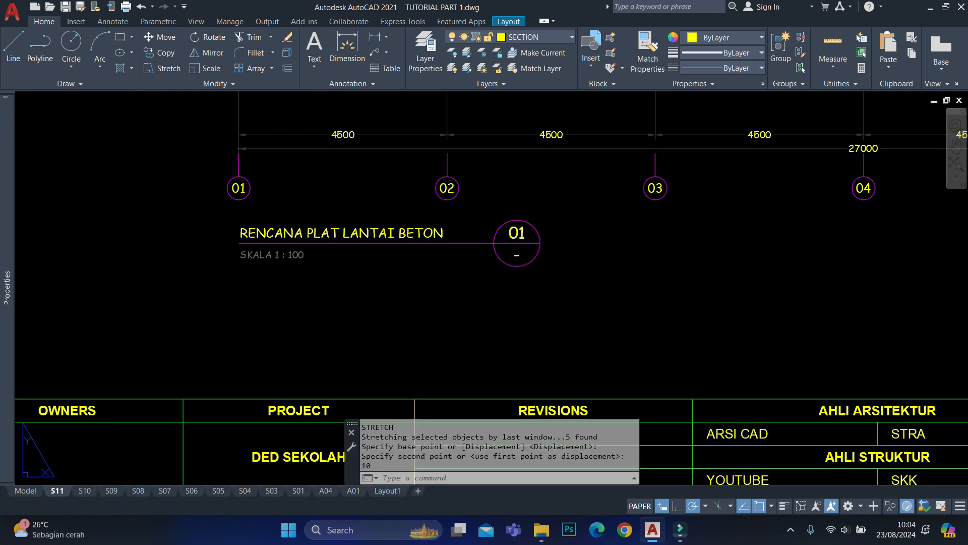
Append LT.2 to the view title and change the title block's drawing title to RENCANA PLAT LANTAI BETON LT.2.
{"action": "scroll", "coordinate": [444, 233], "scroll_direction": "up", "scroll_amount": 1}
{"action": "double_click", "coordinate": [443, 233]}
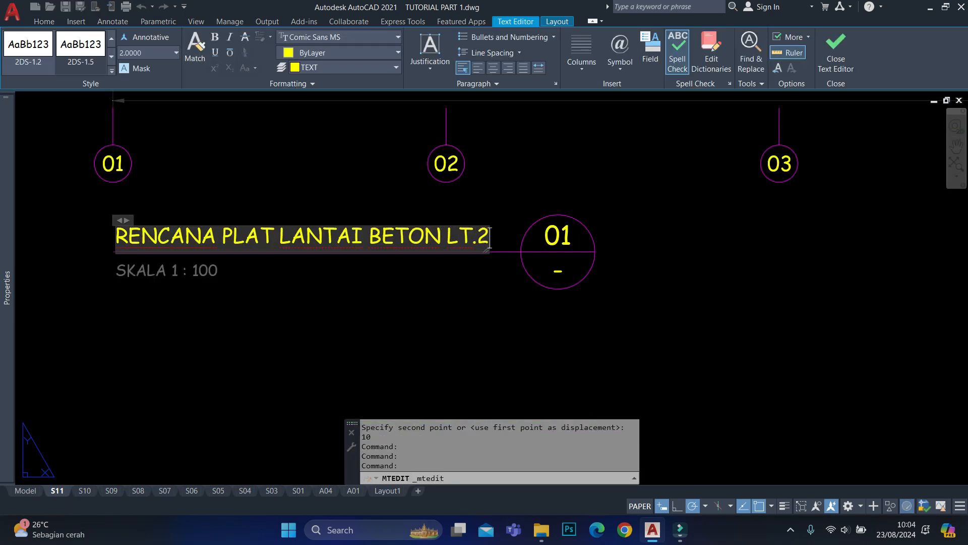
{"action": "scroll", "coordinate": [489, 237], "scroll_direction": "down", "scroll_amount": 4}
{"action": "scroll", "coordinate": [757, 205], "scroll_direction": "up", "scroll_amount": 6}
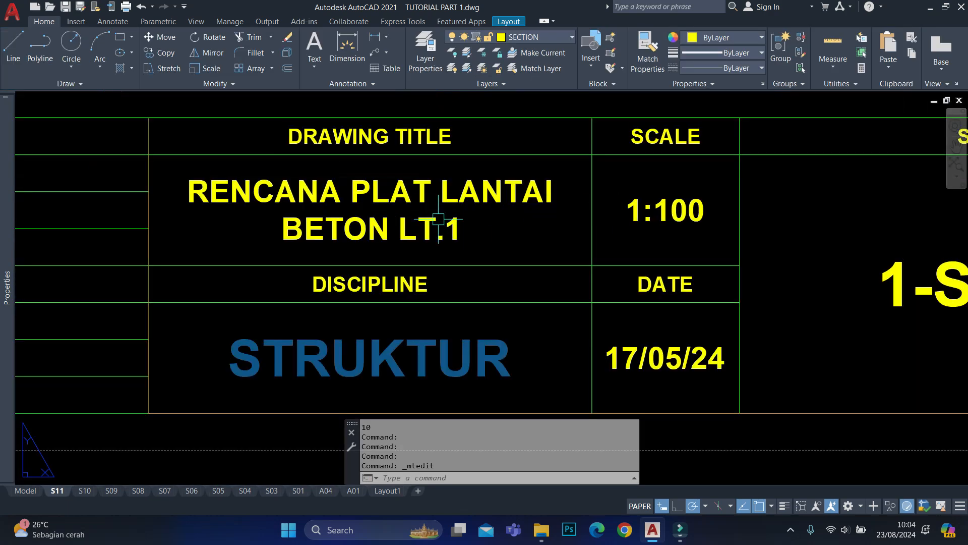
{"action": "double_click", "coordinate": [404, 236]}
{"action": "left_click", "coordinate": [461, 232]}
{"action": "key", "text": "BackSpace"}
{"action": "type", "text": "2"}
{"action": "left_click", "coordinate": [512, 274]}
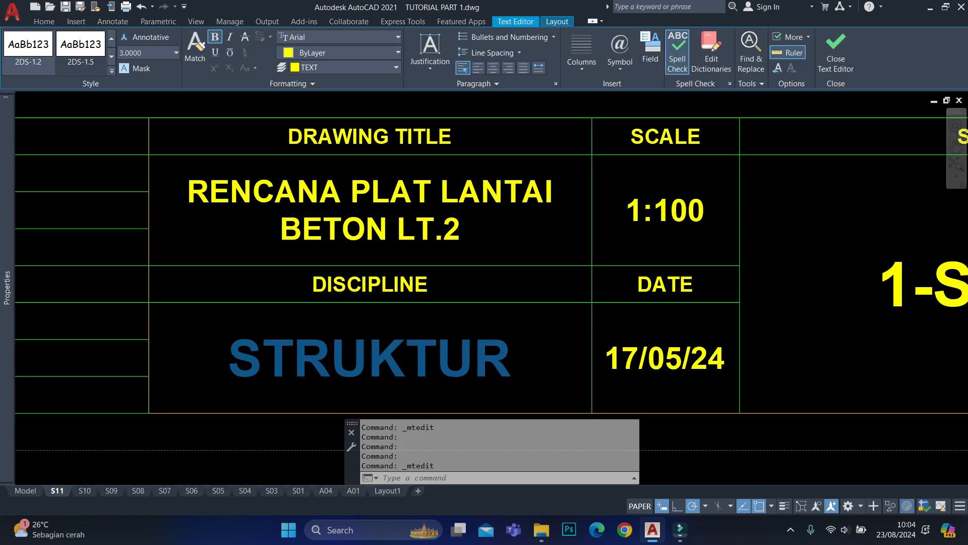
Regenerate the S11 layout display after the title block edit.
{"action": "scroll", "coordinate": [512, 251], "scroll_direction": "down", "scroll_amount": 6}
{"action": "middle_click_drag", "start_coordinate": [509, 250], "coordinate": [508, 303]}
{"action": "scroll", "coordinate": [474, 247], "scroll_direction": "up", "scroll_amount": 3}
{"action": "type", "text": "RERE"}
{"action": "key", "text": "Return"}
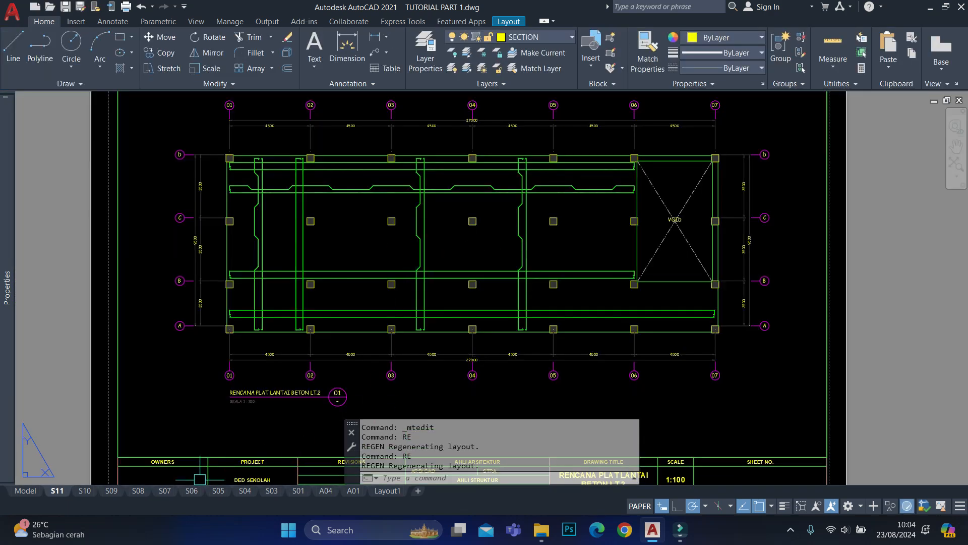
Copy the 2x Ø8 - 150 label and the horizontal and vertical triangle markers from layout S06, using a base point on the markers.
{"action": "left_click", "coordinate": [192, 490]}
{"action": "left_click", "coordinate": [218, 490]}
{"action": "left_click", "coordinate": [191, 491]}
{"action": "scroll", "coordinate": [492, 309], "scroll_direction": "up", "scroll_amount": 6}
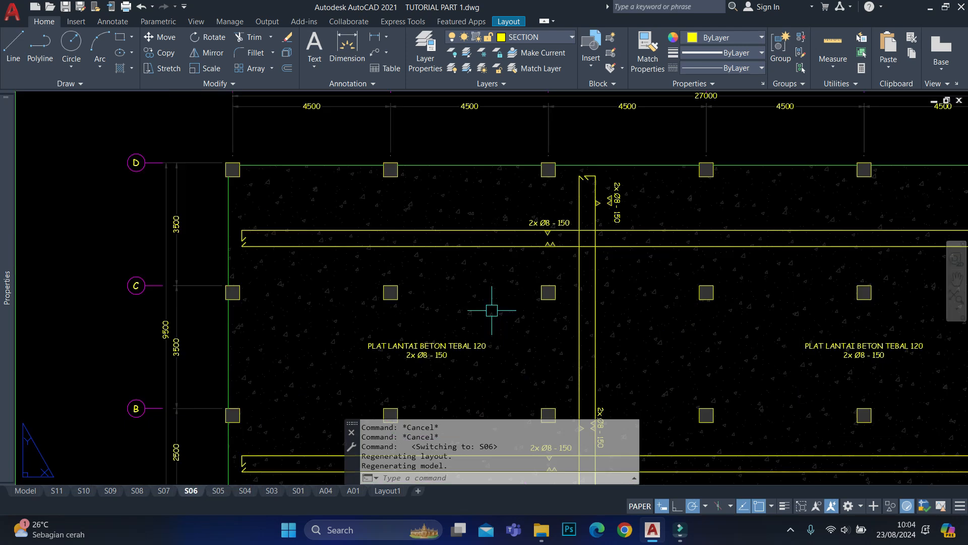
{"action": "left_click", "coordinate": [464, 169]}
{"action": "left_click", "coordinate": [677, 292]}
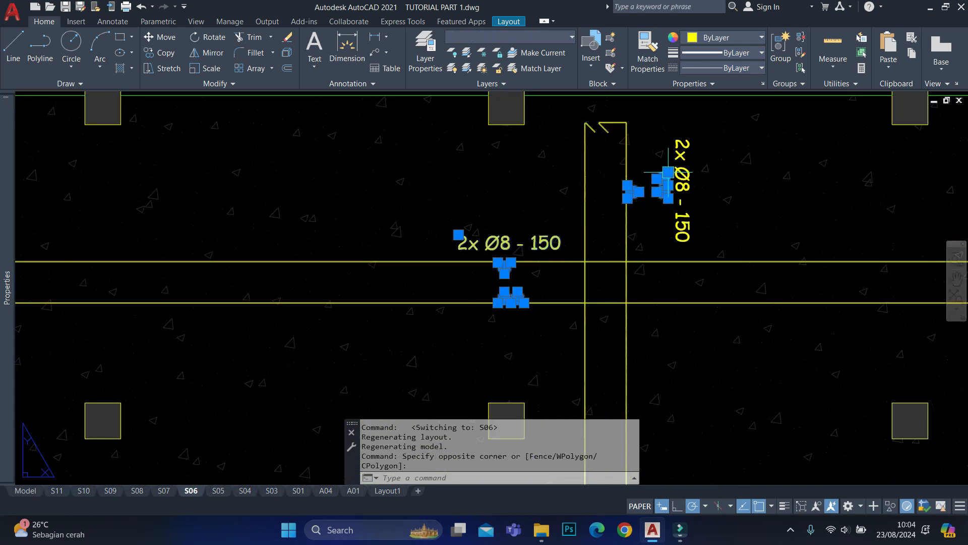
{"action": "key", "text": "ctrl+shift+c"}
{"action": "scroll", "coordinate": [554, 225], "scroll_direction": "up", "scroll_amount": 5}
{"action": "left_click", "coordinate": [385, 379]}
{"action": "scroll", "coordinate": [396, 353], "scroll_direction": "down", "scroll_amount": 5}
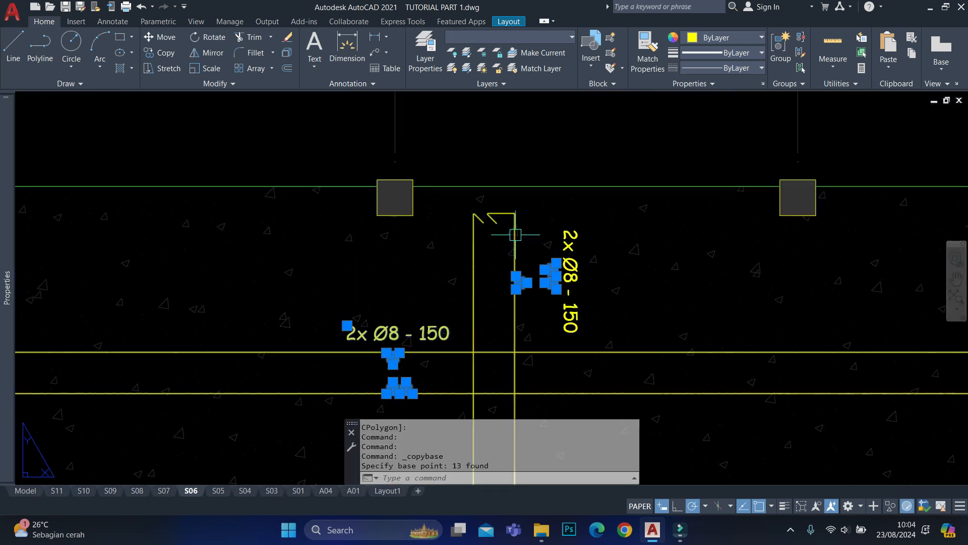
{"action": "scroll", "coordinate": [500, 217], "scroll_direction": "up", "scroll_amount": 4}
Paste the copied label and markers in layout S11 on the lowest horizontal bar between grids A and B, with a Nearest snap.
{"action": "left_click", "coordinate": [57, 490]}
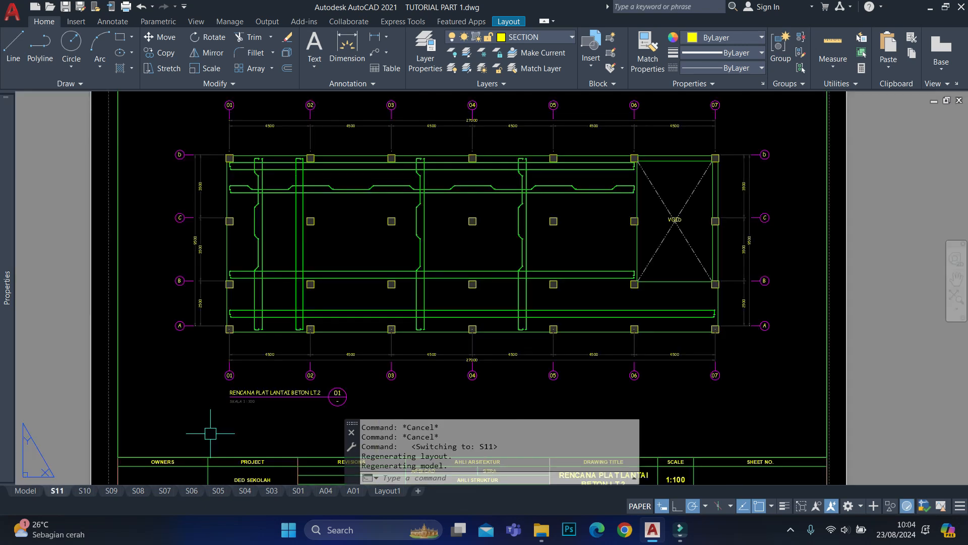
{"action": "key", "text": "ctrl+v"}
{"action": "scroll", "coordinate": [240, 371], "scroll_direction": "up", "scroll_amount": 5}
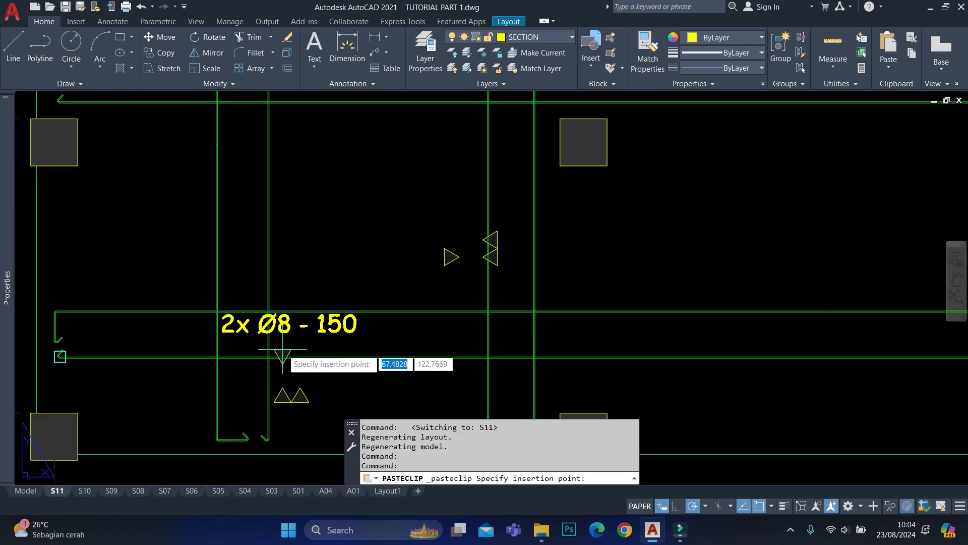
{"action": "type", "text": "NEA"}
{"action": "key", "text": "Return"}
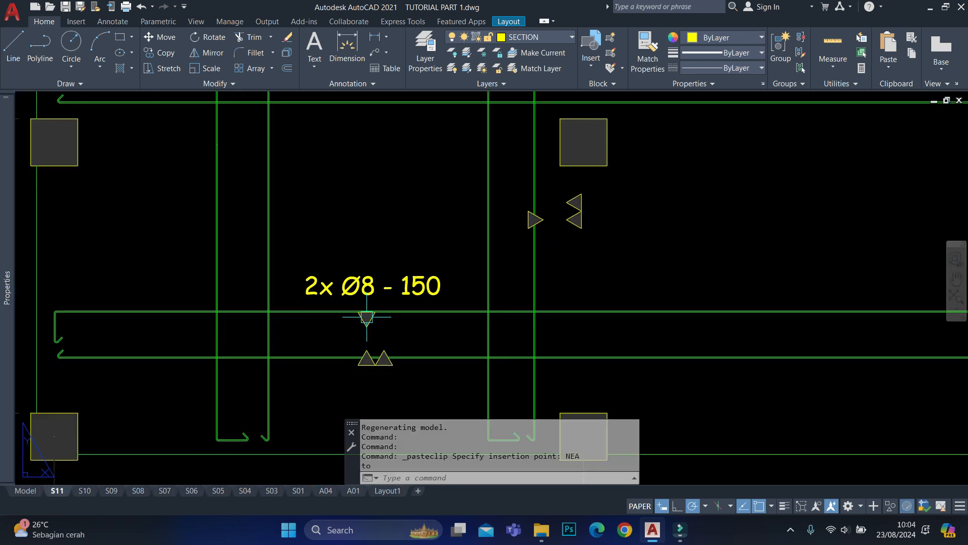
Move the two lower triangle markers vertically onto the lower line of the lowest horizontal bar pair.
{"action": "left_click", "coordinate": [325, 335]}
{"action": "left_click", "coordinate": [401, 386]}
{"action": "scroll", "coordinate": [400, 381], "scroll_direction": "up", "scroll_amount": 3}
{"action": "type", "text": "M"}
{"action": "key", "text": "space"}
{"action": "left_click", "coordinate": [381, 339]}
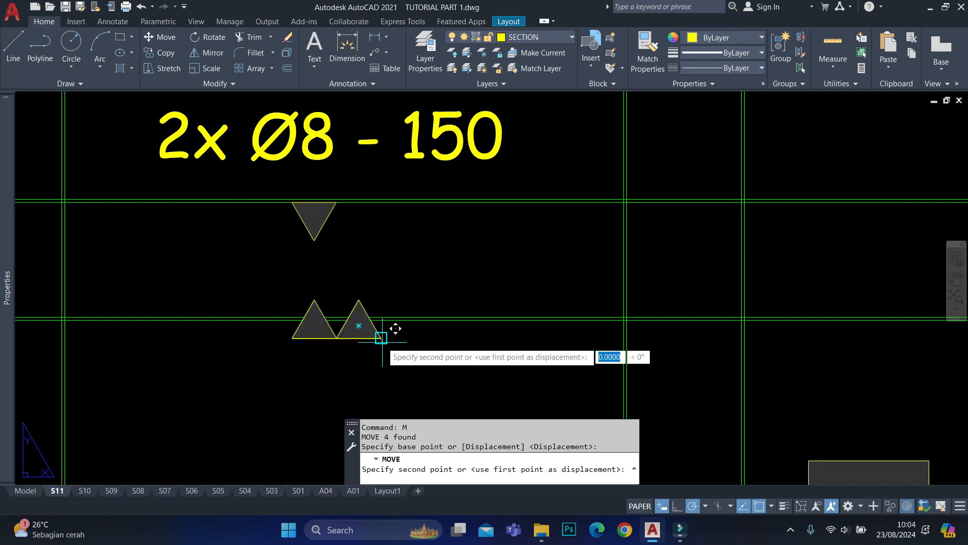
{"action": "left_click", "coordinate": [380, 316]}
{"action": "scroll", "coordinate": [426, 302], "scroll_direction": "down", "scroll_amount": 5}
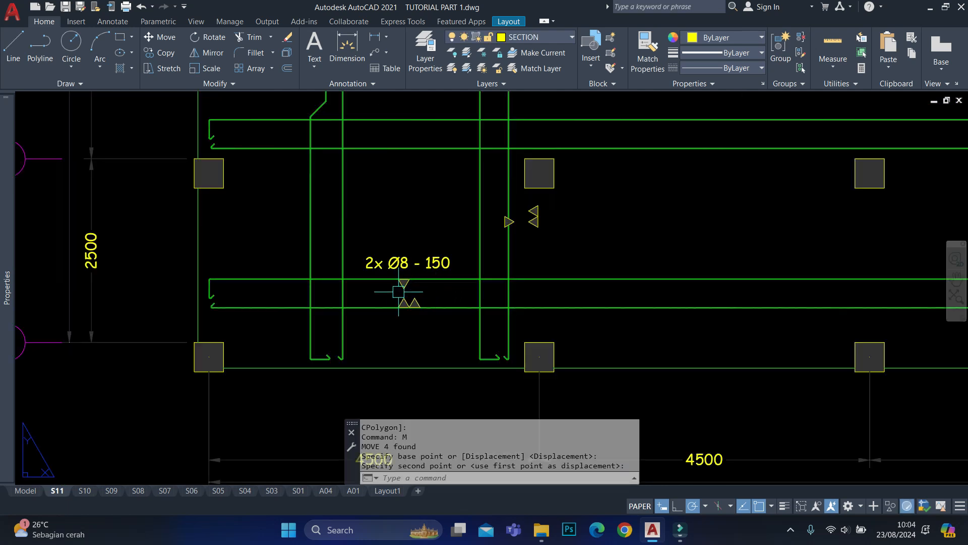
Mirror the horizontal bar's three triangle markers top to bottom, erasing the source objects.
{"action": "scroll", "coordinate": [399, 291], "scroll_direction": "up", "scroll_amount": 2}
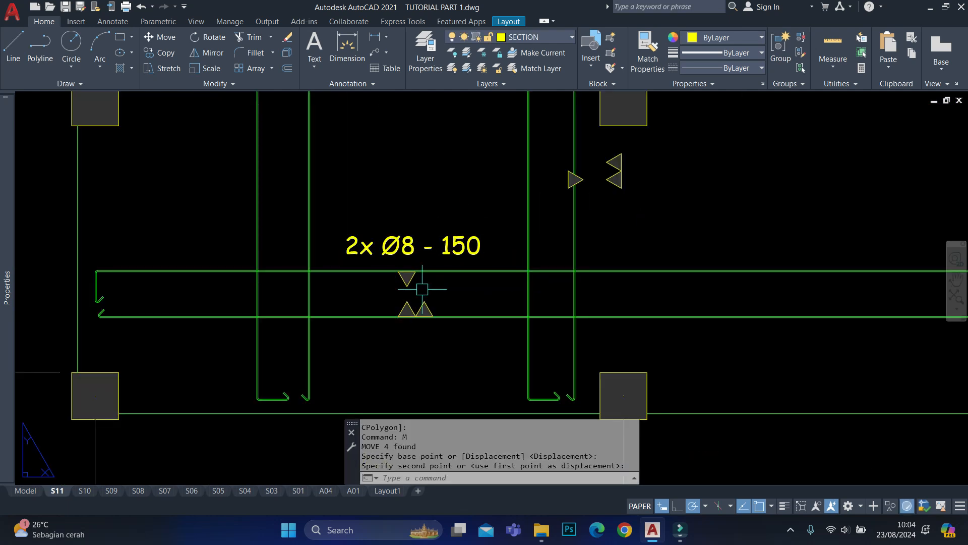
{"action": "scroll", "coordinate": [422, 288], "scroll_direction": "up", "scroll_amount": 2}
{"action": "left_click", "coordinate": [471, 264]}
{"action": "left_click", "coordinate": [389, 311]}
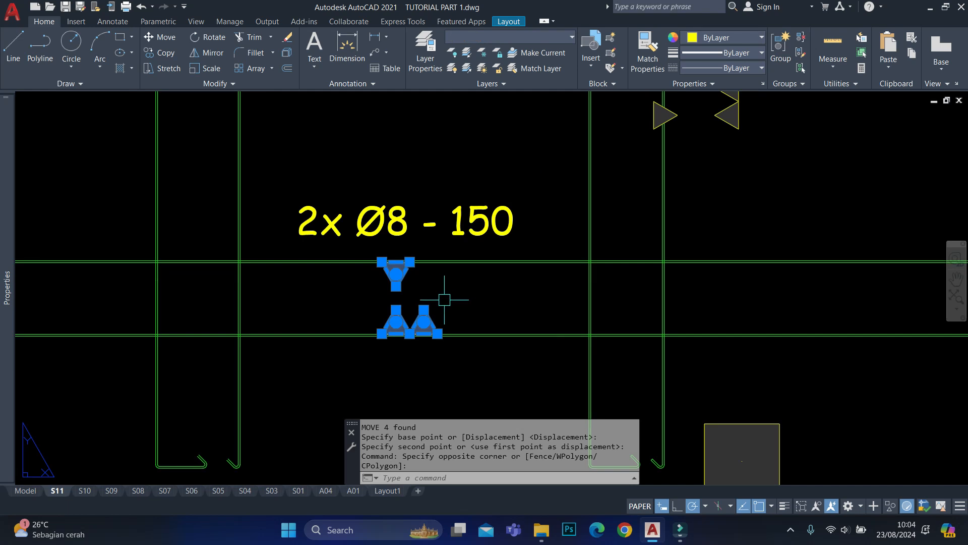
{"action": "type", "text": "MI"}
{"action": "key", "text": "Return"}
{"action": "left_click", "coordinate": [444, 298]}
{"action": "left_click", "coordinate": [447, 296]}
{"action": "type", "text": "Y"}
{"action": "key", "text": "Return"}
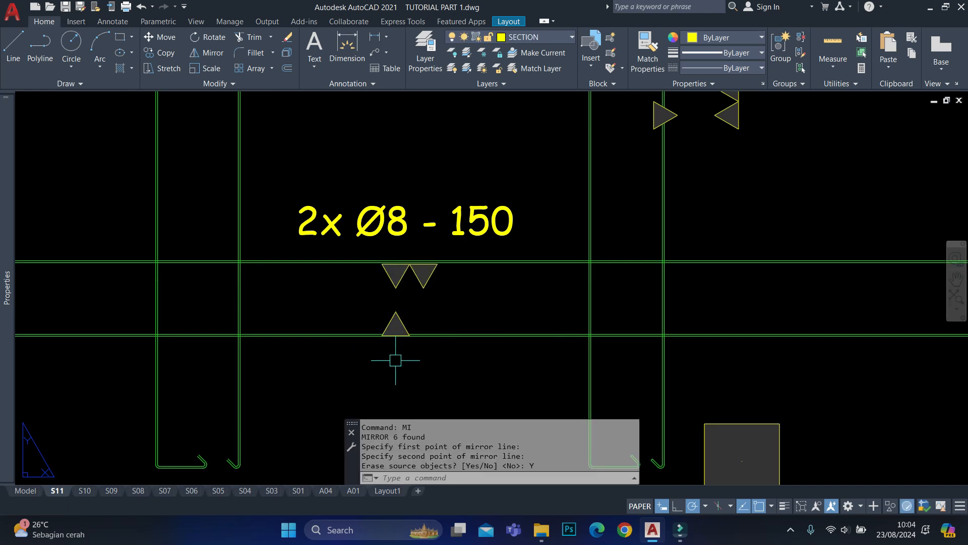
Move the mirrored horizontal-bar markers so the single triangle's base sits exactly on the lower bar's line.
{"action": "left_click", "coordinate": [328, 363]}
{"action": "left_click", "coordinate": [471, 258]}
{"action": "type", "text": "M"}
{"action": "key", "text": "Return"}
{"action": "scroll", "coordinate": [406, 341], "scroll_direction": "up", "scroll_amount": 5}
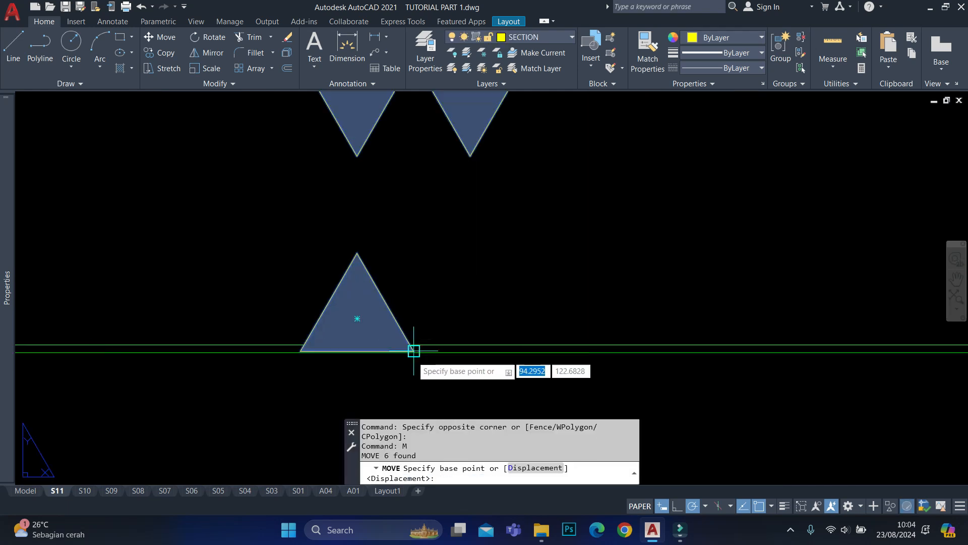
{"action": "left_click", "coordinate": [413, 350]}
{"action": "left_click", "coordinate": [414, 344]}
{"action": "scroll", "coordinate": [413, 333], "scroll_direction": "down", "scroll_amount": 2}
{"action": "scroll", "coordinate": [382, 225], "scroll_direction": "down", "scroll_amount": 3}
{"action": "middle_click_drag", "start_coordinate": [470, 208], "coordinate": [443, 291]}
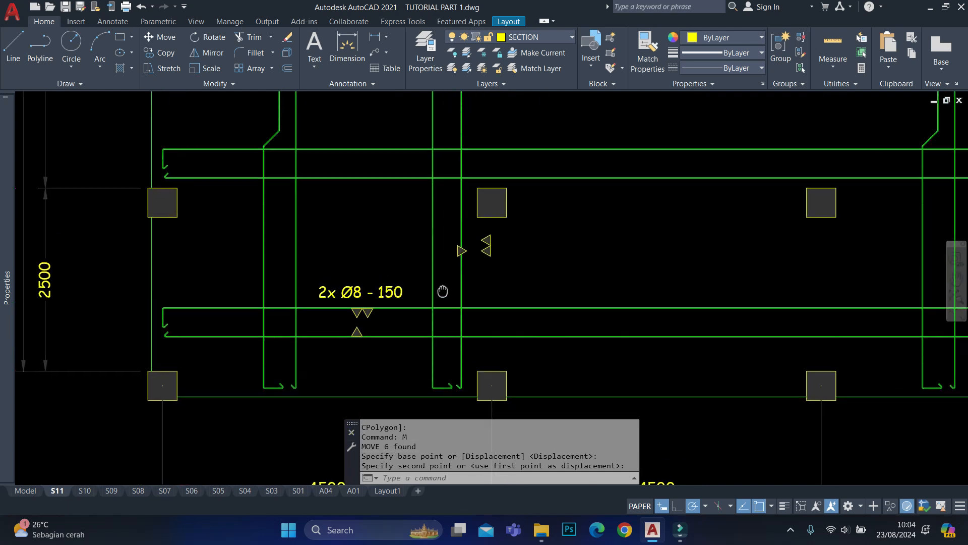
Move the vertical-bar triangle markers onto the first vertical bar pair beside grid 01, using a Nearest snap.
{"action": "left_click", "coordinate": [410, 211]}
{"action": "left_click", "coordinate": [562, 272]}
{"action": "scroll", "coordinate": [491, 237], "scroll_direction": "up", "scroll_amount": 4}
{"action": "type", "text": "M"}
{"action": "key", "text": "Return"}
{"action": "left_click", "coordinate": [492, 226]}
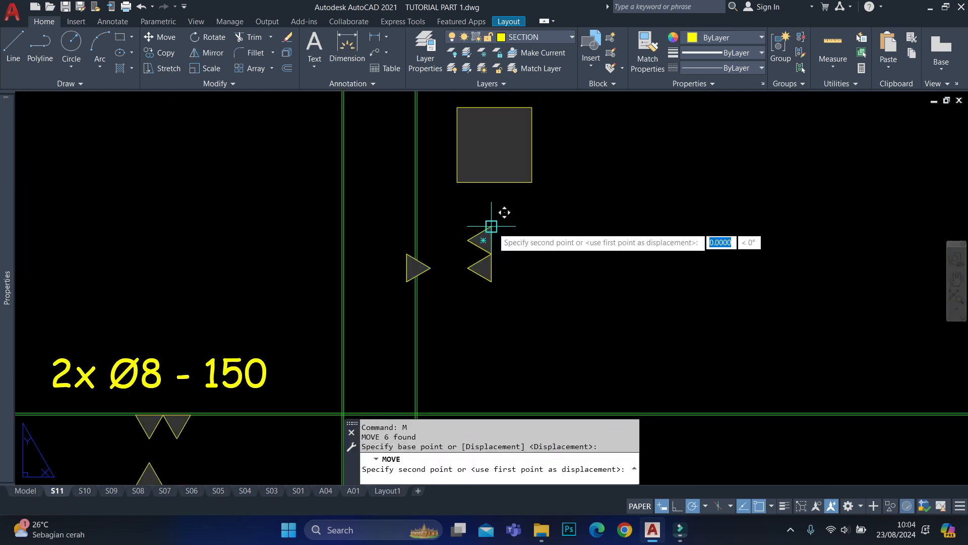
{"action": "scroll", "coordinate": [491, 226], "scroll_direction": "down", "scroll_amount": 4}
{"action": "scroll", "coordinate": [504, 268], "scroll_direction": "up", "scroll_amount": 4}
{"action": "type", "text": "NEA"}
{"action": "key", "text": "Return"}
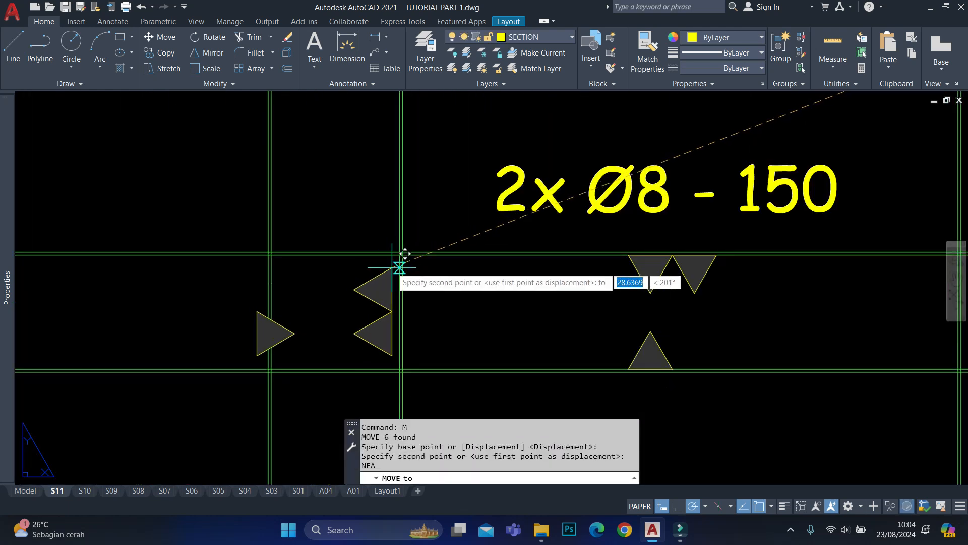
{"action": "left_click", "coordinate": [393, 267]}
Mirror the first vertical bar pair's triangle markers left to right, erasing the source objects.
{"action": "left_click", "coordinate": [162, 238]}
{"action": "left_click", "coordinate": [410, 384]}
{"action": "type", "text": "MI"}
{"action": "key", "text": "Return"}
{"action": "left_click", "coordinate": [329, 292]}
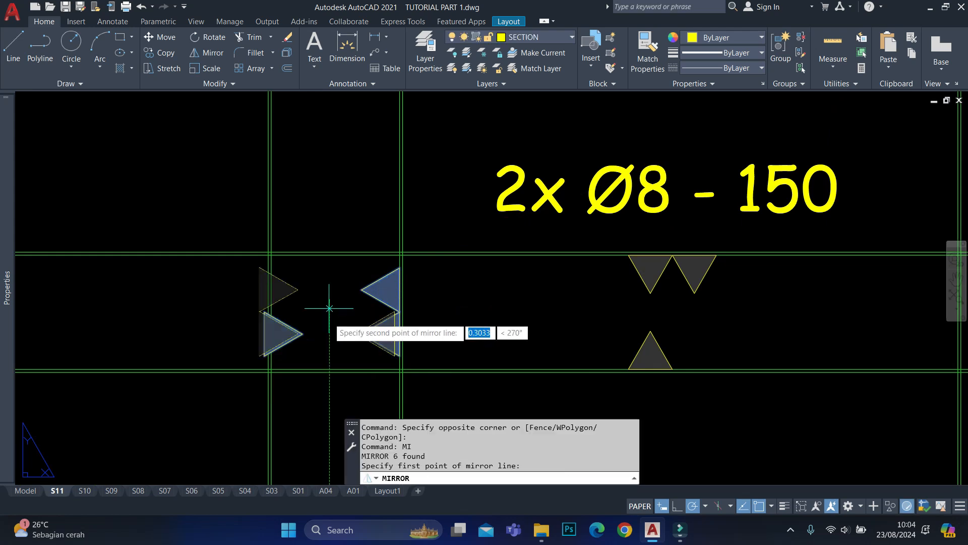
{"action": "left_click", "coordinate": [329, 322]}
{"action": "type", "text": "Y"}
{"action": "key", "text": "Return"}
Move all the mirrored vertical-bar markers so the single triangle's base meets the pair's right bar.
{"action": "left_click", "coordinate": [182, 207]}
{"action": "left_click", "coordinate": [435, 381]}
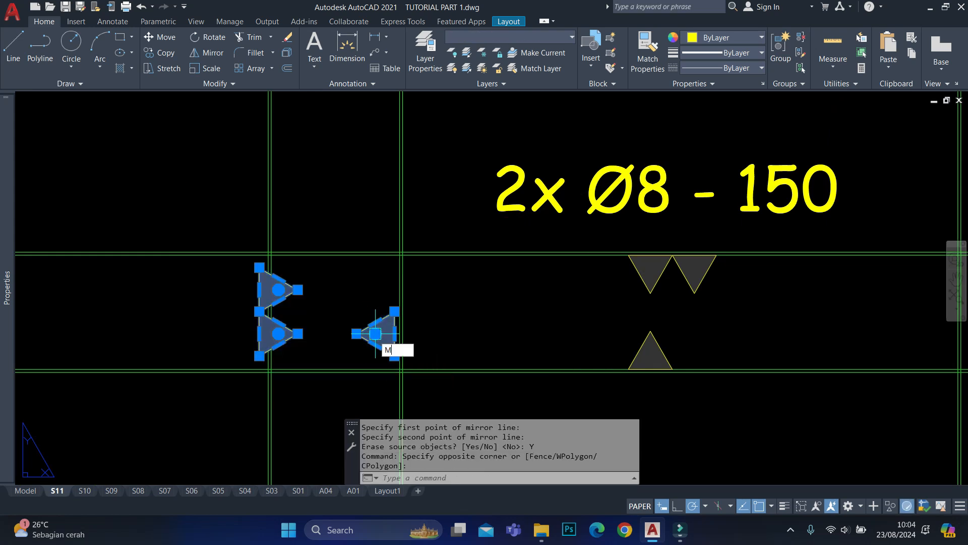
{"action": "key", "text": "Return"}
{"action": "scroll", "coordinate": [375, 333], "scroll_direction": "up", "scroll_amount": 4}
{"action": "left_click", "coordinate": [411, 335]}
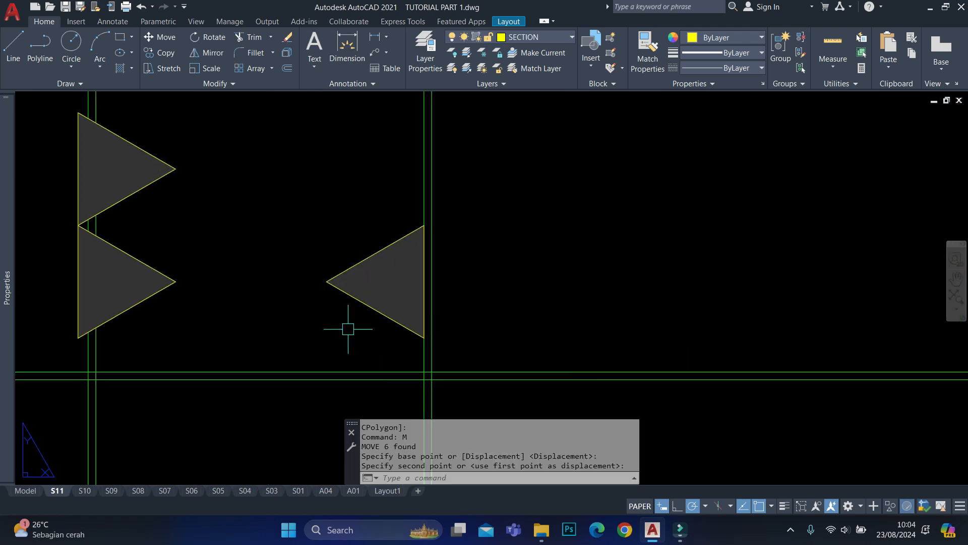
Move the double triangle markers horizontally so their bases meet the left bar of the first vertical pair.
{"action": "scroll", "coordinate": [311, 326], "scroll_direction": "down", "scroll_amount": 4}
{"action": "left_click", "coordinate": [277, 341]}
{"action": "left_click", "coordinate": [228, 283]}
{"action": "type", "text": "M"}
{"action": "key", "text": "Return"}
{"action": "scroll", "coordinate": [241, 327], "scroll_direction": "up", "scroll_amount": 4}
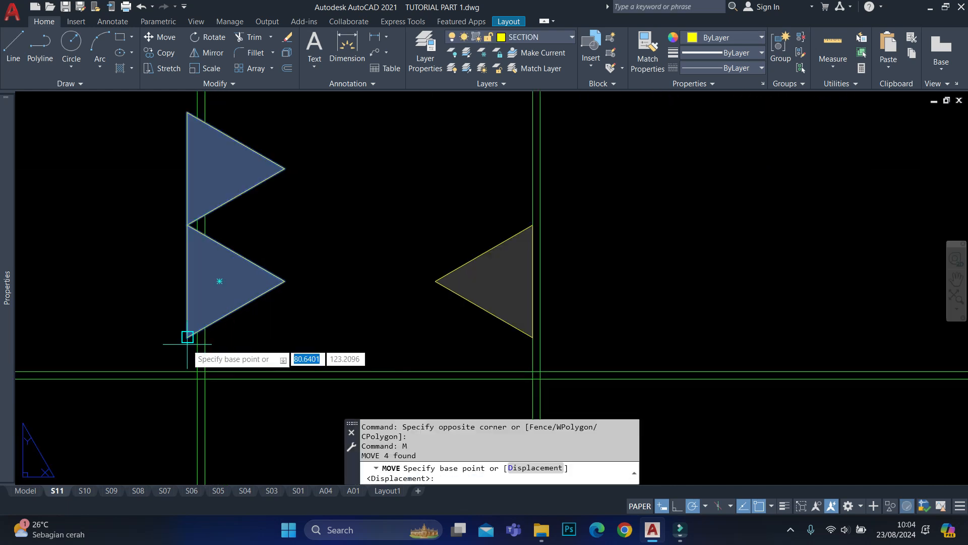
{"action": "left_click", "coordinate": [187, 337]}
{"action": "left_click", "coordinate": [212, 332]}
{"action": "scroll", "coordinate": [471, 299], "scroll_direction": "down", "scroll_amount": 4}
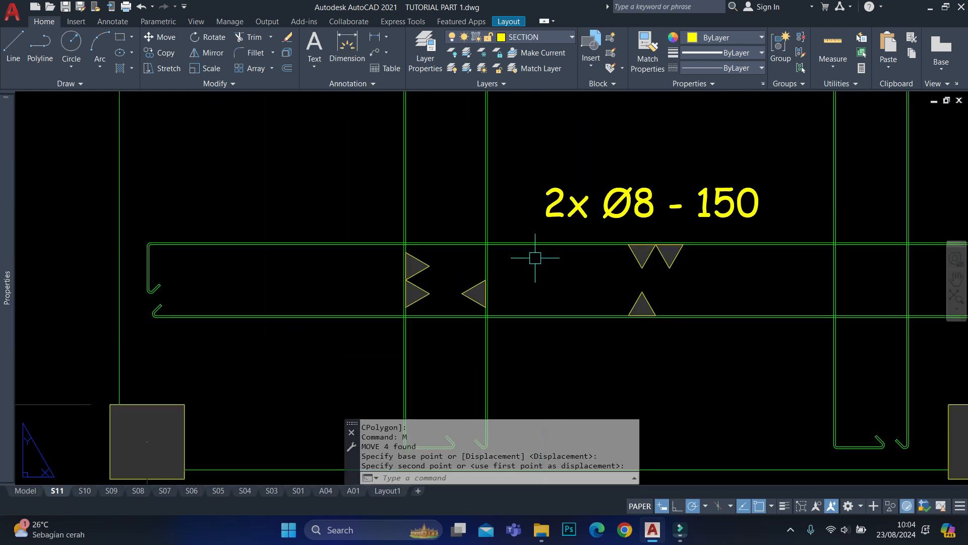
Move the vertical-bar markers straight up along the first vertical pair, clear of the horizontal bars.
{"action": "scroll", "coordinate": [453, 233], "scroll_direction": "down", "scroll_amount": 4}
{"action": "left_click", "coordinate": [397, 199]}
{"action": "left_click", "coordinate": [471, 296]}
{"action": "type", "text": "M"}
{"action": "key", "text": "Return"}
{"action": "left_click", "coordinate": [501, 193]}
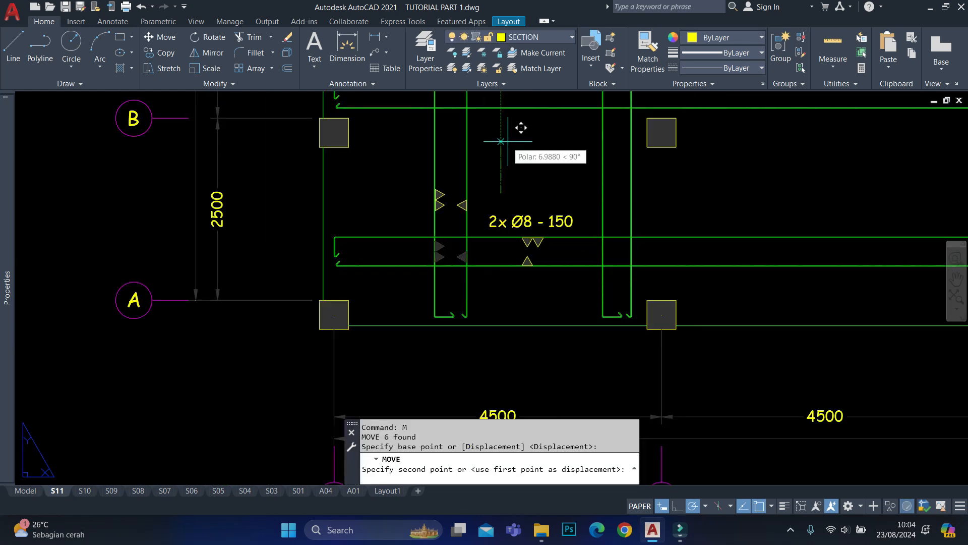
{"action": "left_click", "coordinate": [500, 128]}
{"action": "left_click", "coordinate": [415, 136]}
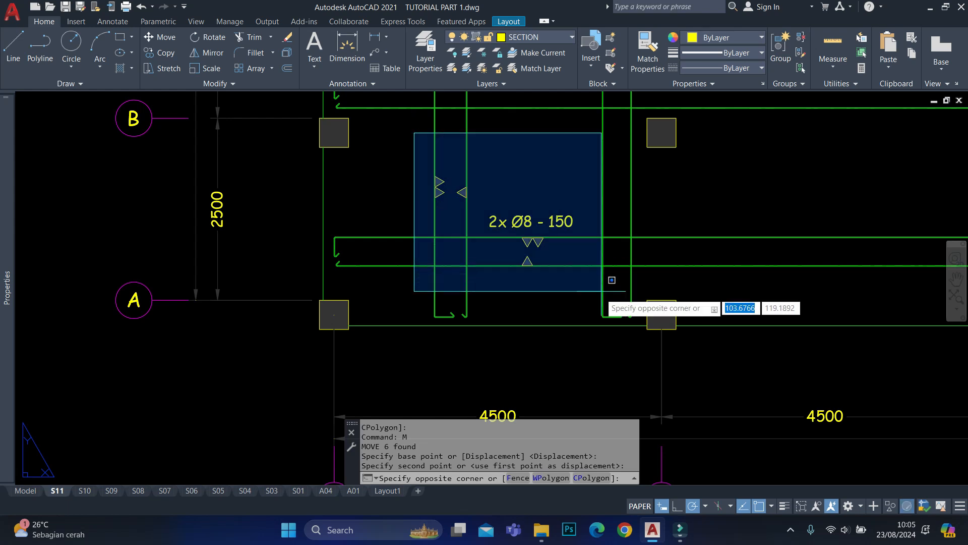
{"action": "left_click", "coordinate": [616, 281]}
{"action": "scroll", "coordinate": [576, 254], "scroll_direction": "up", "scroll_amount": 4}
{"action": "key", "text": "Escape"}
Change the bar diameter in the label so it reads 2x Ø10 - 150.
{"action": "double_click", "coordinate": [440, 170]}
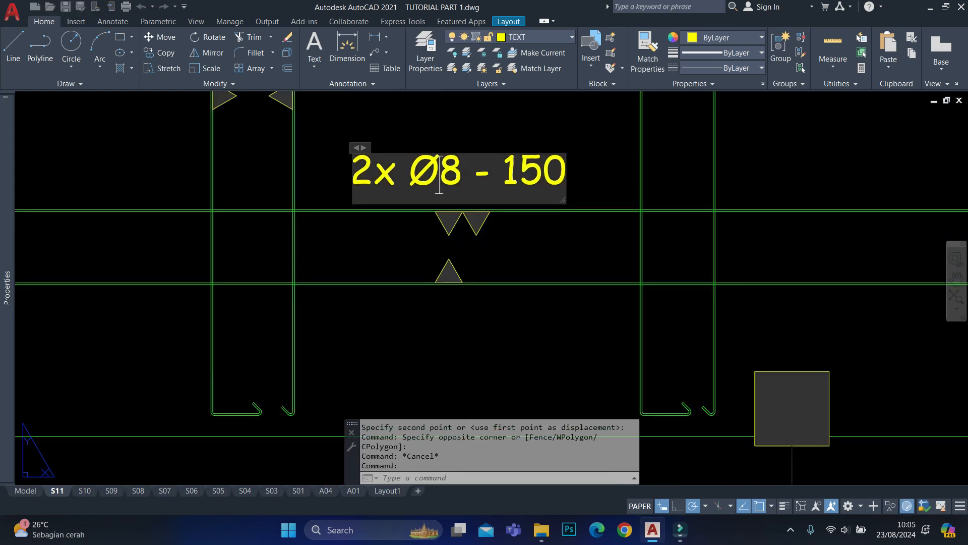
{"action": "scroll", "coordinate": [439, 167], "scroll_direction": "up", "scroll_amount": 2}
{"action": "left_click_drag", "start_coordinate": [439, 182], "coordinate": [468, 183]}
{"action": "type", "text": "10"}
{"action": "scroll", "coordinate": [474, 192], "scroll_direction": "down", "scroll_amount": 1}
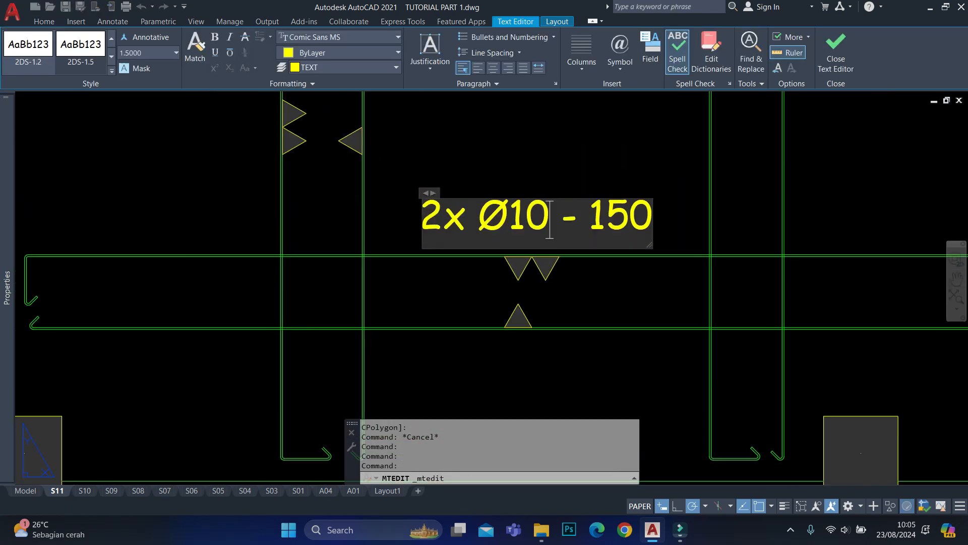
{"action": "scroll", "coordinate": [544, 237], "scroll_direction": "up", "scroll_amount": 2}
{"action": "scroll", "coordinate": [421, 236], "scroll_direction": "down", "scroll_amount": 2}
{"action": "left_click", "coordinate": [472, 187]}
Copy the 2x Ø10 - 150 label and all its markers along the lowest horizontal bar to the vertical pairs between grids 03–04 and 04–05.
{"action": "scroll", "coordinate": [472, 186], "scroll_direction": "down", "scroll_amount": 1}
{"action": "middle_click_drag", "start_coordinate": [481, 190], "coordinate": [482, 240]}
{"action": "left_click", "coordinate": [567, 352]}
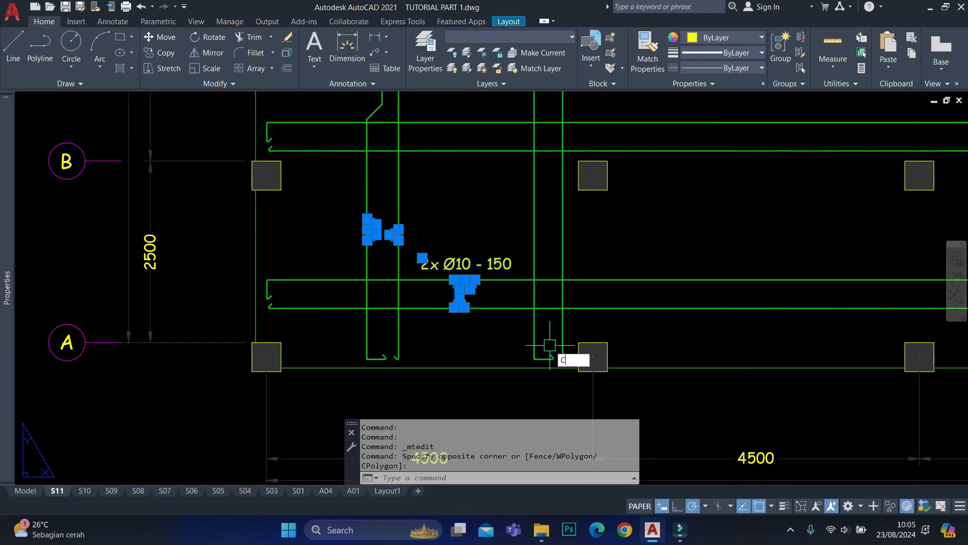
{"action": "type", "text": "CO"}
{"action": "key", "text": "Return"}
{"action": "scroll", "coordinate": [419, 280], "scroll_direction": "up", "scroll_amount": 3}
{"action": "left_click", "coordinate": [352, 284]}
{"action": "scroll", "coordinate": [352, 284], "scroll_direction": "down", "scroll_amount": 4}
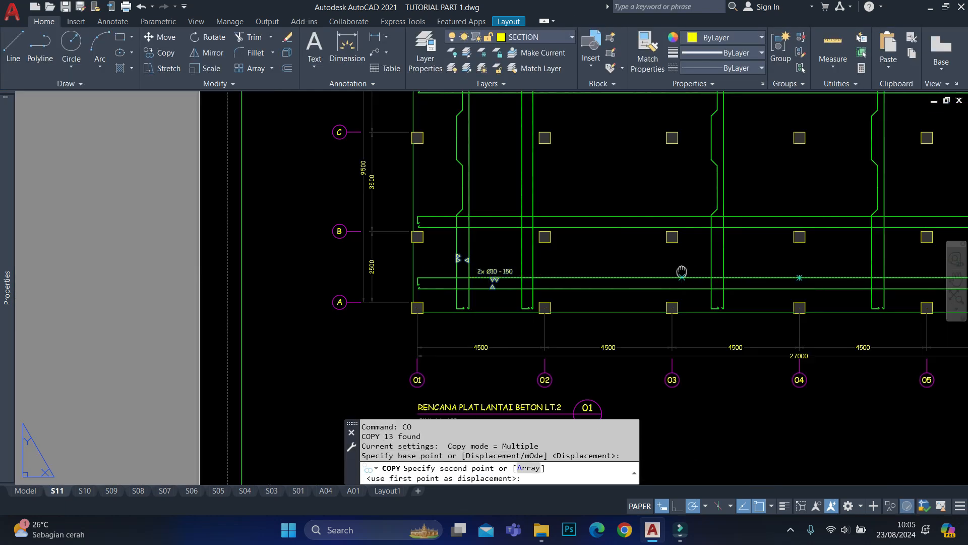
{"action": "scroll", "coordinate": [461, 260], "scroll_direction": "up", "scroll_amount": 3}
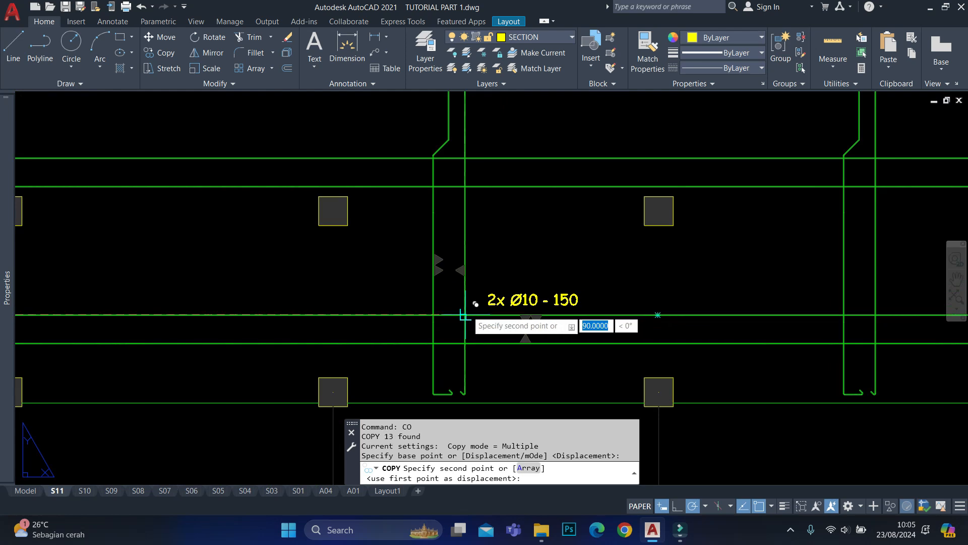
{"action": "left_click", "coordinate": [465, 315]}
{"action": "middle_click_drag", "start_coordinate": [827, 315], "coordinate": [337, 317]}
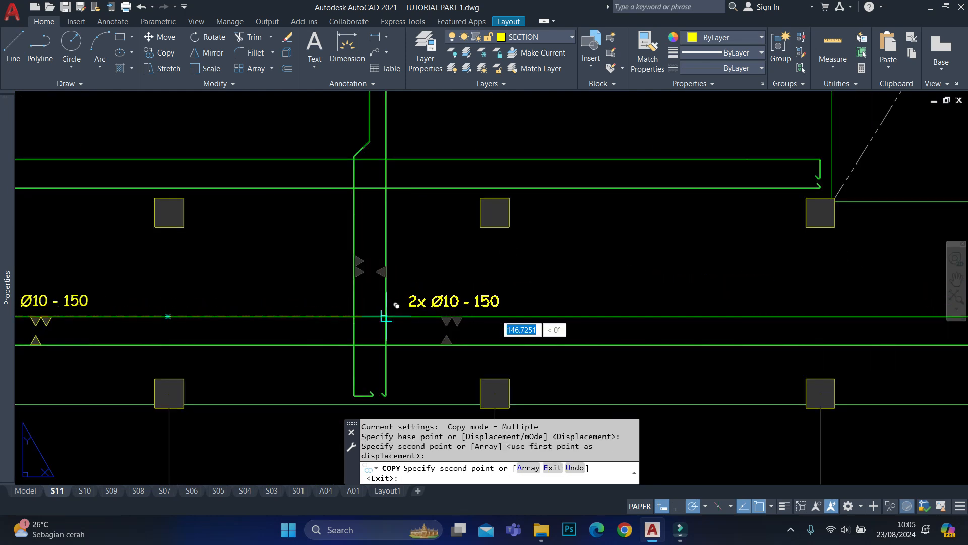
{"action": "left_click", "coordinate": [386, 316]}
Place another copy of the label and markers at the upper end of the vertical pair between grids 04 and 05, then end copying.
{"action": "scroll", "coordinate": [492, 258], "scroll_direction": "down", "scroll_amount": 3}
{"action": "middle_click_drag", "start_coordinate": [491, 259], "coordinate": [661, 451]}
{"action": "scroll", "coordinate": [565, 293], "scroll_direction": "up", "scroll_amount": 3}
{"action": "scroll", "coordinate": [495, 220], "scroll_direction": "up", "scroll_amount": 3}
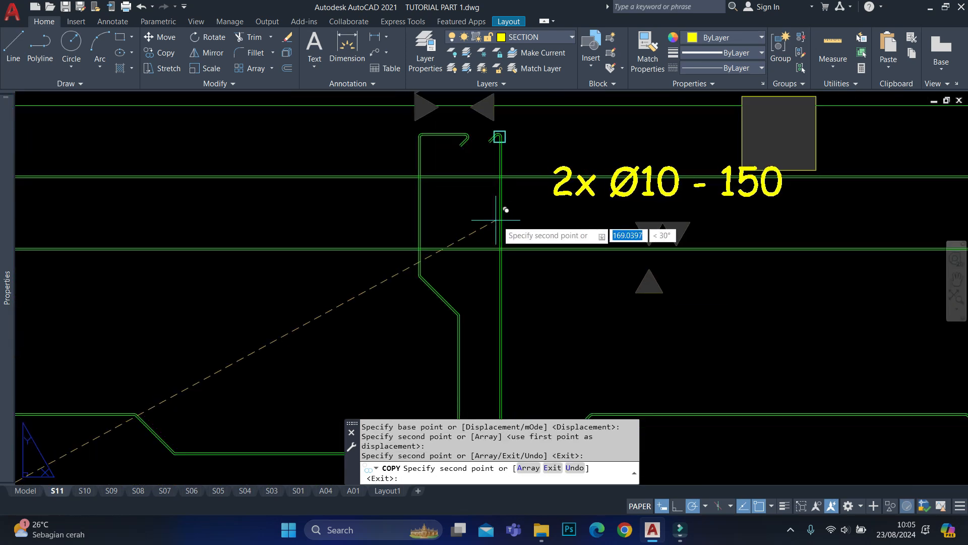
{"action": "left_click", "coordinate": [501, 249]}
{"action": "middle_click_drag", "start_coordinate": [488, 197], "coordinate": [483, 242]}
{"action": "key", "text": "Escape"}
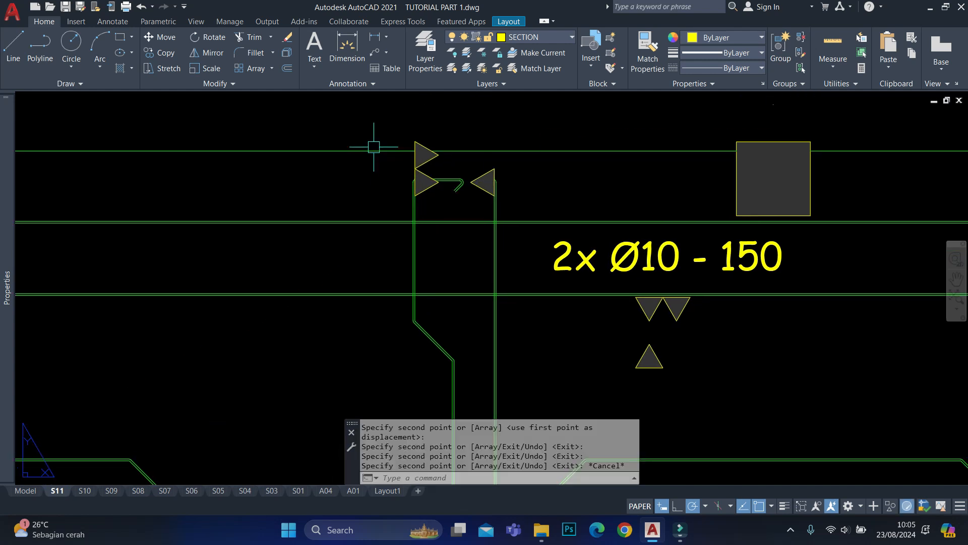
Move the upper copy's vertical-bar markers straight down along their bar pair, below the hooked ends.
{"action": "left_click", "coordinate": [363, 123]}
{"action": "left_click", "coordinate": [526, 217]}
{"action": "scroll", "coordinate": [511, 182], "scroll_direction": "down", "scroll_amount": 4}
{"action": "type", "text": "m"}
{"action": "key", "text": "Return"}
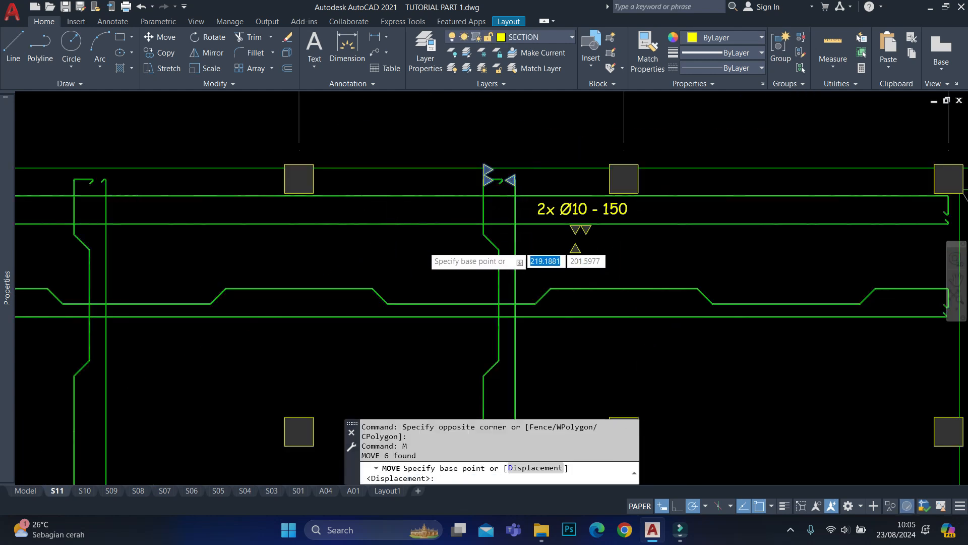
{"action": "scroll", "coordinate": [424, 248], "scroll_direction": "up", "scroll_amount": 2}
{"action": "left_click", "coordinate": [429, 282]}
{"action": "scroll", "coordinate": [614, 146], "scroll_direction": "up", "scroll_amount": 5}
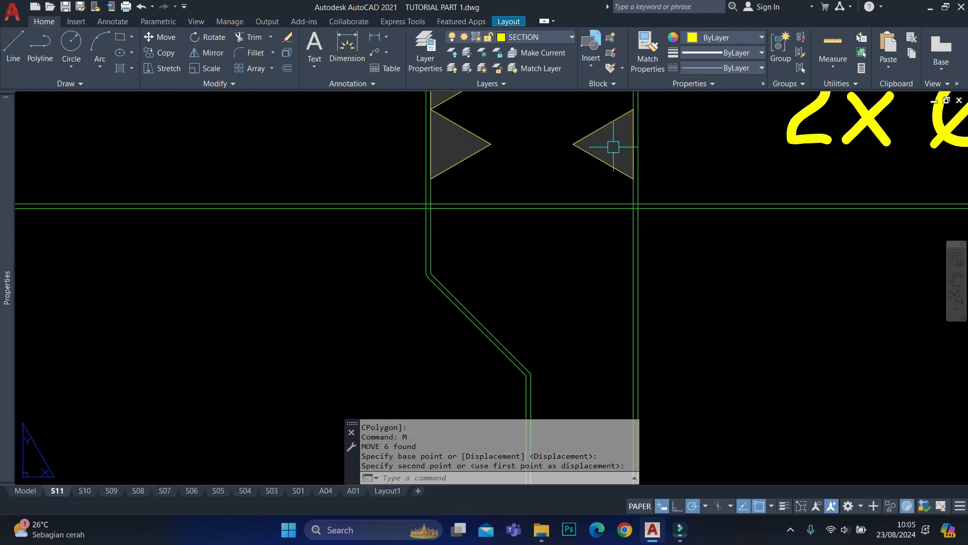
{"action": "scroll", "coordinate": [428, 253], "scroll_direction": "down", "scroll_amount": 4}
Move the upper copy's label and horizontal-bar markers straight up so the markers sit on the horizontal bar pair just below grid D.
{"action": "left_click", "coordinate": [581, 145]}
{"action": "left_click", "coordinate": [744, 365]}
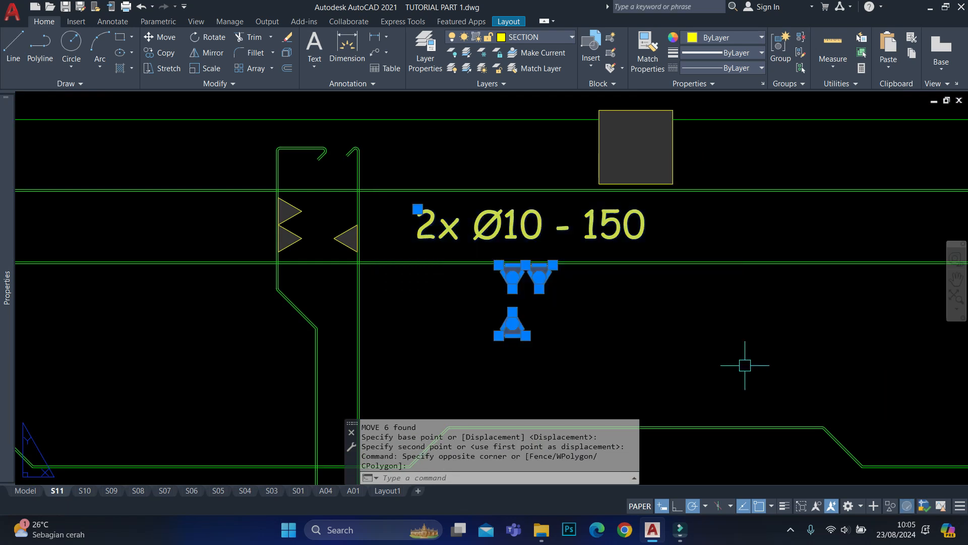
{"action": "key", "text": "Return"}
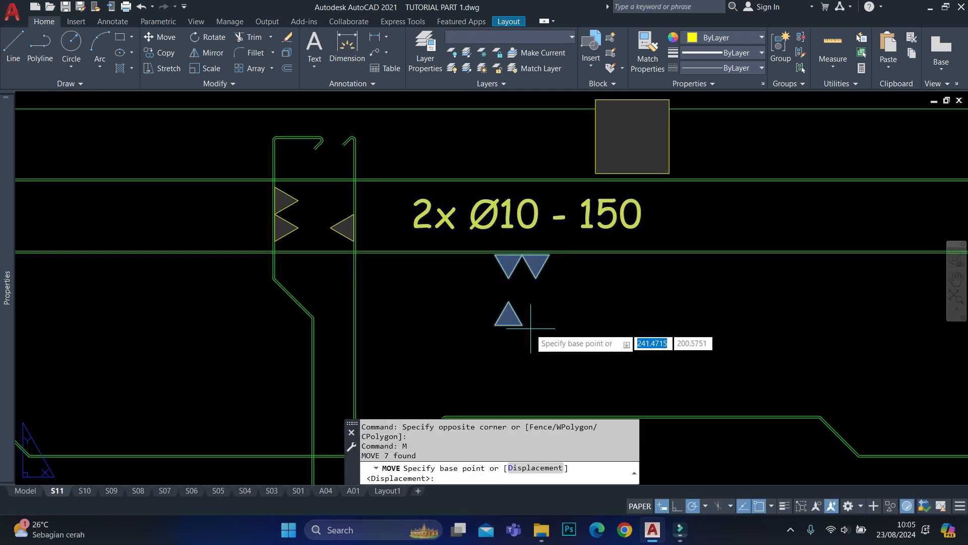
{"action": "left_click", "coordinate": [523, 303]}
{"action": "left_click", "coordinate": [523, 228]}
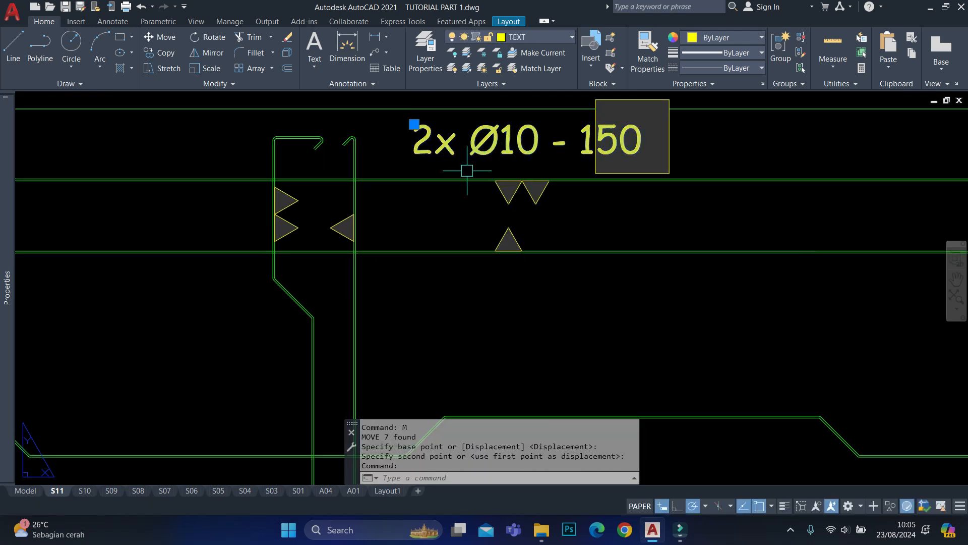
Move the 2x Ø10 - 150 label straight down, below the horizontal bar pair near grid D.
{"action": "type", "text": "M"}
{"action": "key", "text": "Return"}
{"action": "left_click", "coordinate": [760, 282]}
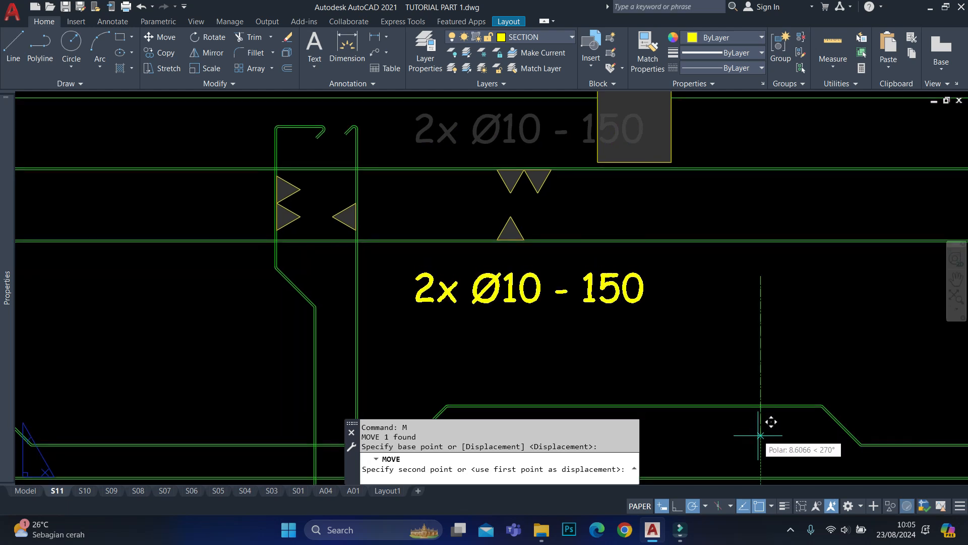
{"action": "left_click", "coordinate": [752, 426]}
Shift the three horizontal-bar marker triangles slightly left along the bar pair near grid D.
{"action": "left_click", "coordinate": [420, 133]}
{"action": "left_click", "coordinate": [600, 260]}
{"action": "type", "text": "M"}
{"action": "key", "text": "Return"}
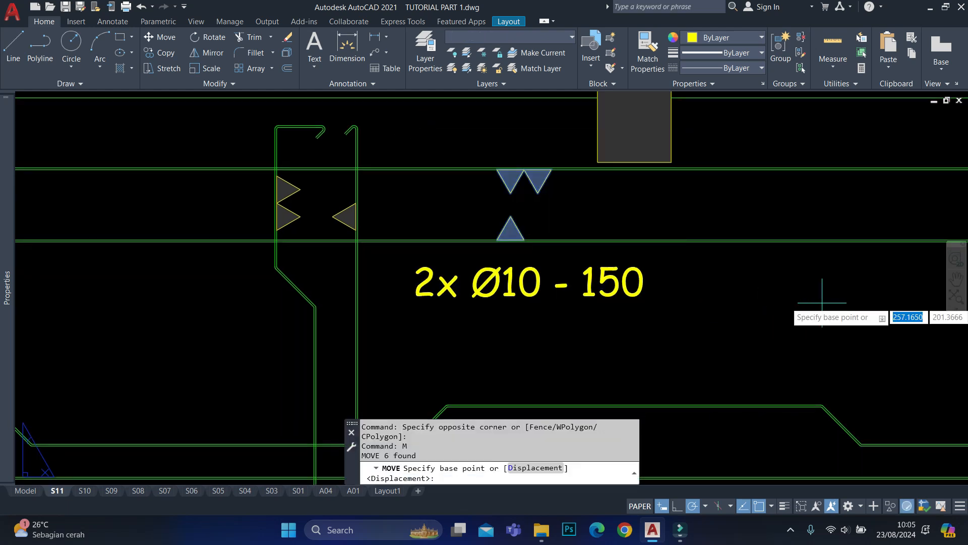
{"action": "left_click", "coordinate": [822, 303]}
{"action": "left_click", "coordinate": [801, 303]}
Copy the 2x Ø10 - 150 label and all its markers to the upper end of the vertical bar pair beside grid 02.
{"action": "left_click", "coordinate": [185, 143]}
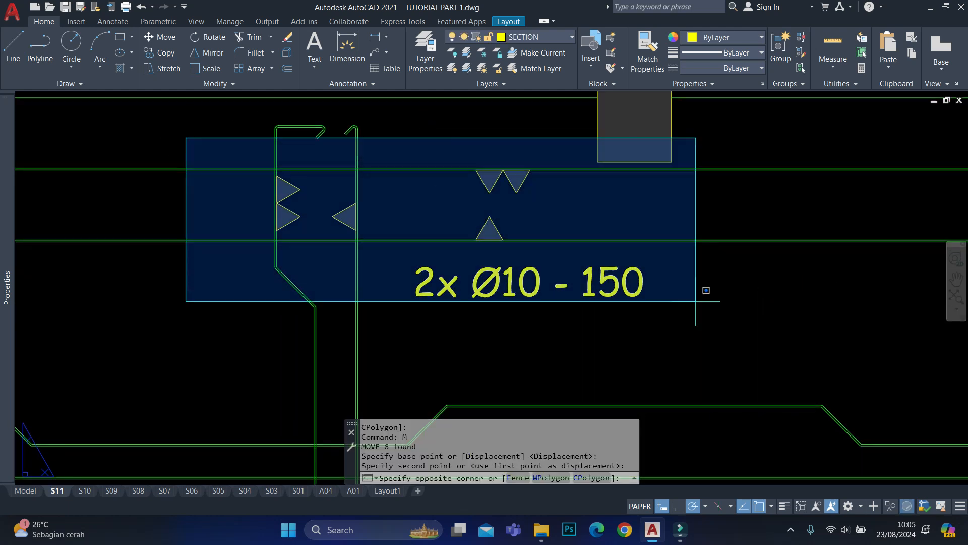
{"action": "left_click", "coordinate": [705, 288]}
{"action": "scroll", "coordinate": [364, 170], "scroll_direction": "up", "scroll_amount": 5}
{"action": "type", "text": "CO"}
{"action": "key", "text": "Return"}
{"action": "left_click", "coordinate": [315, 160]}
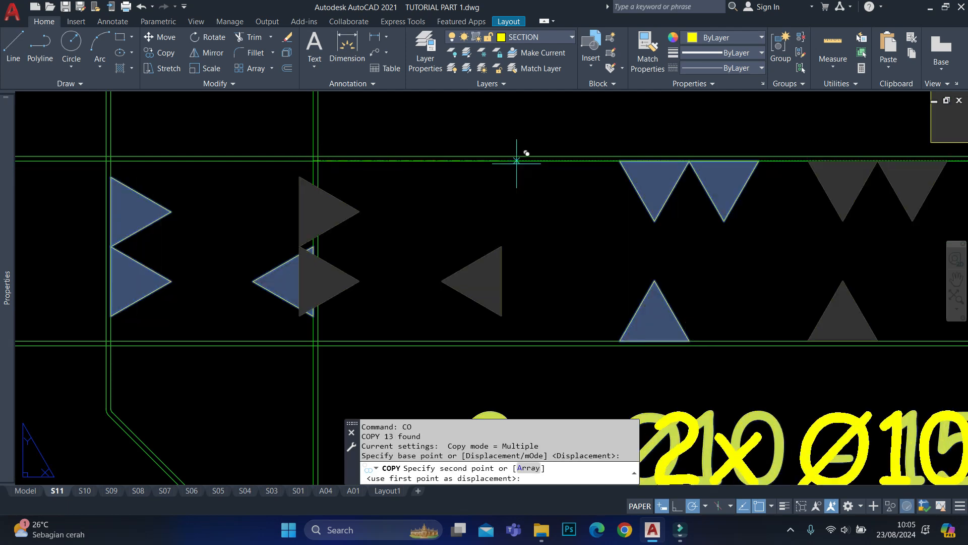
{"action": "scroll", "coordinate": [323, 187], "scroll_direction": "down", "scroll_amount": 10}
{"action": "scroll", "coordinate": [322, 187], "scroll_direction": "up", "scroll_amount": 6}
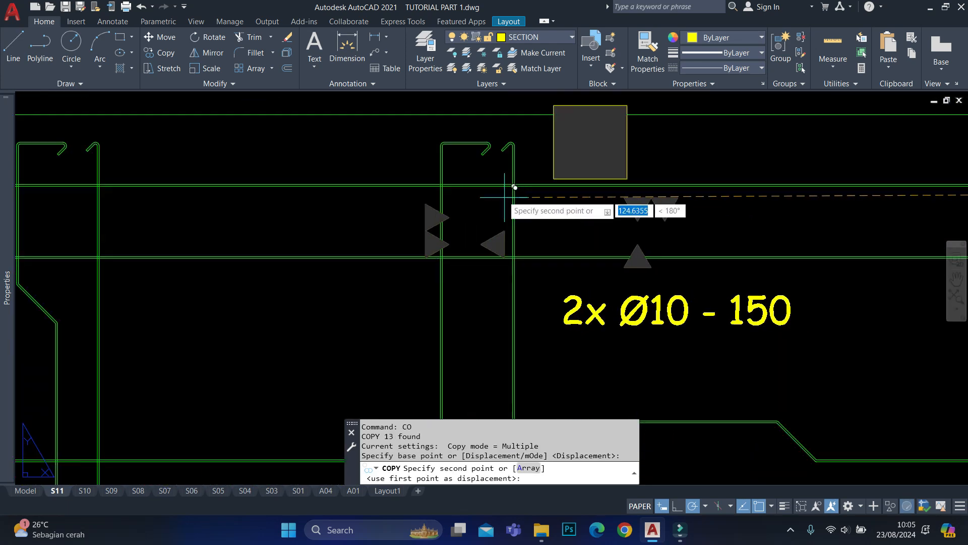
{"action": "left_click", "coordinate": [332, 187]}
Place another copy where the vertical pair beside grid 02 crosses the horizontal pair above grid B, and end copying.
{"action": "scroll", "coordinate": [651, 174], "scroll_direction": "down", "scroll_amount": 6}
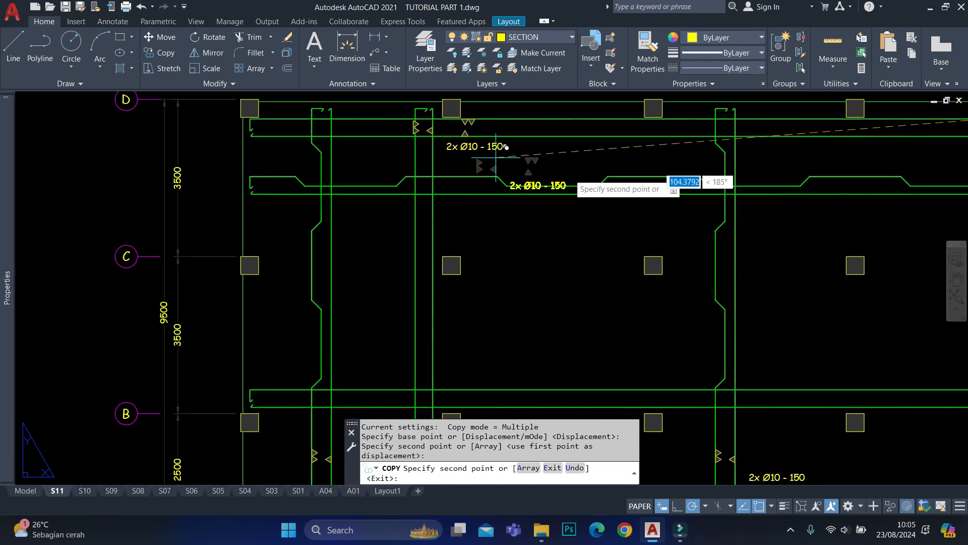
{"action": "scroll", "coordinate": [438, 249], "scroll_direction": "up", "scroll_amount": 6}
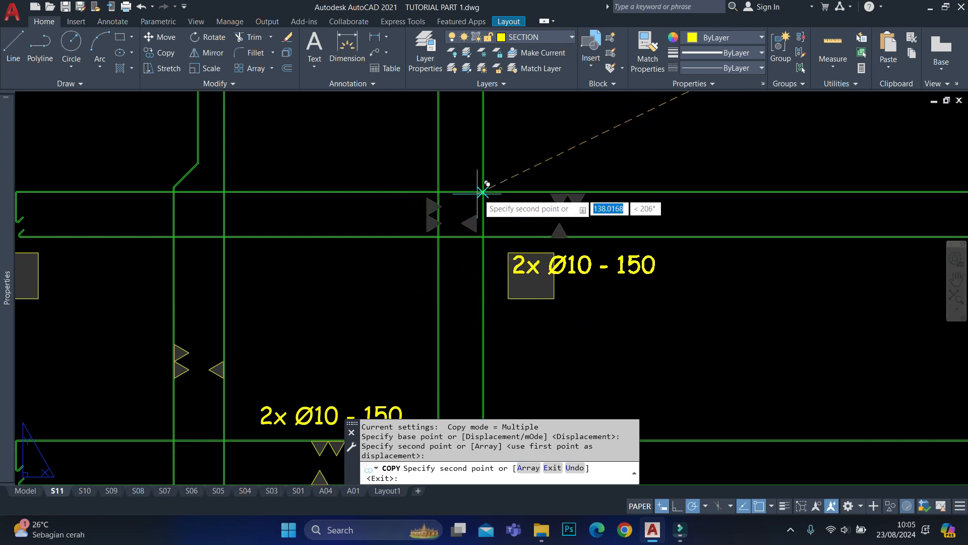
{"action": "left_click", "coordinate": [482, 193]}
{"action": "key", "text": "Escape"}
Move the two left vertical-bar markers of the grid B copy horizontally onto the left bar of the pair.
{"action": "scroll", "coordinate": [463, 196], "scroll_direction": "up", "scroll_amount": 2}
{"action": "left_click", "coordinate": [368, 160]}
{"action": "left_click", "coordinate": [449, 257]}
{"action": "type", "text": "m"}
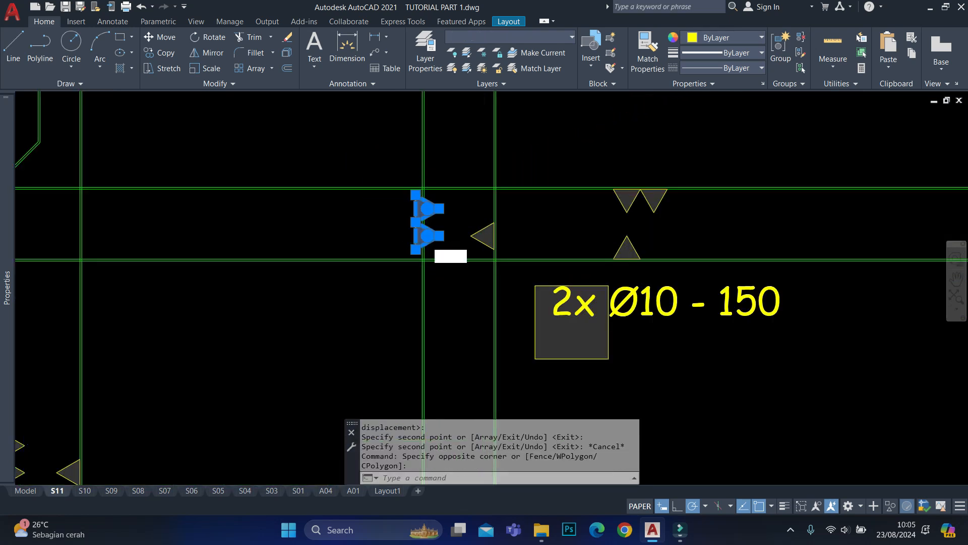
{"action": "key", "text": "space"}
{"action": "scroll", "coordinate": [422, 242], "scroll_direction": "up", "scroll_amount": 4}
{"action": "left_click", "coordinate": [408, 260]}
{"action": "left_click", "coordinate": [431, 260]}
{"action": "scroll", "coordinate": [427, 270], "scroll_direction": "down", "scroll_amount": 4}
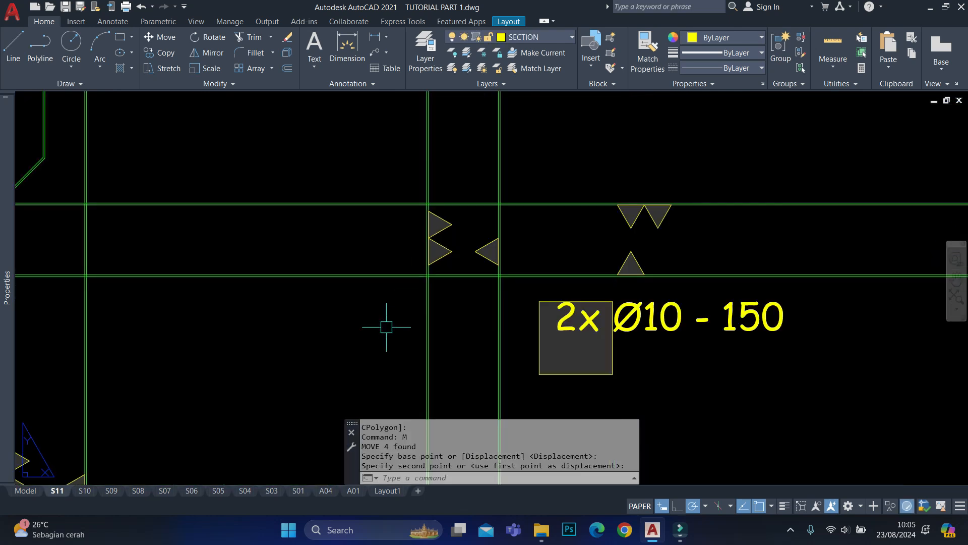
Move all three vertical-bar markers of the grid B copy straight up, above the horizontal bar pair.
{"action": "left_click", "coordinate": [386, 327]}
{"action": "left_click", "coordinate": [560, 163]}
{"action": "middle_click_drag", "start_coordinate": [571, 151], "coordinate": [510, 232]}
{"action": "type", "text": ","}
{"action": "key", "text": "space"}
{"action": "left_click", "coordinate": [503, 259]}
{"action": "left_click", "coordinate": [504, 222]}
{"action": "type", "text": "m"}
{"action": "key", "text": "space"}
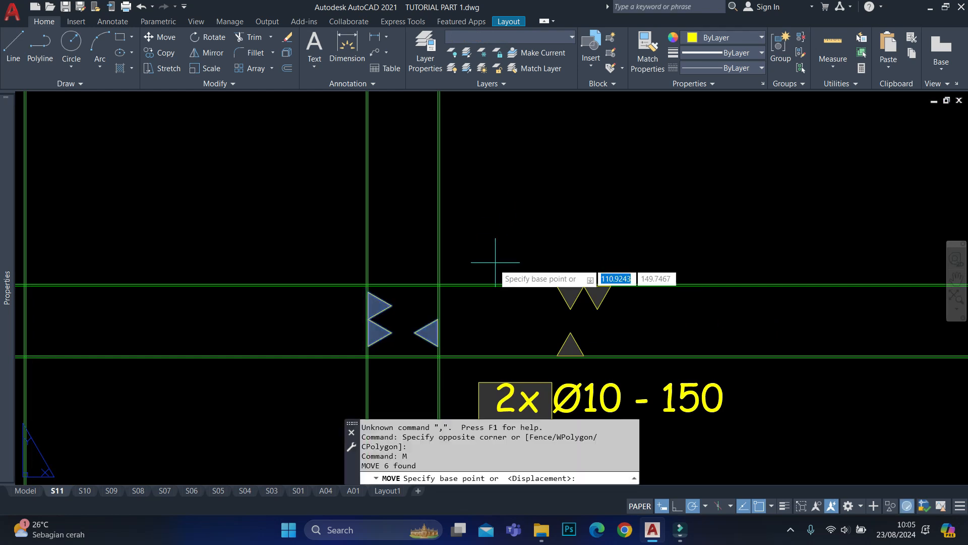
{"action": "left_click", "coordinate": [494, 264]}
{"action": "left_click", "coordinate": [494, 157]}
Move the 2x Ø10 - 150 label off the column at grid B/02 to just above the horizontal bar pair.
{"action": "scroll", "coordinate": [557, 242], "scroll_direction": "down", "scroll_amount": 5}
{"action": "left_click", "coordinate": [573, 275]}
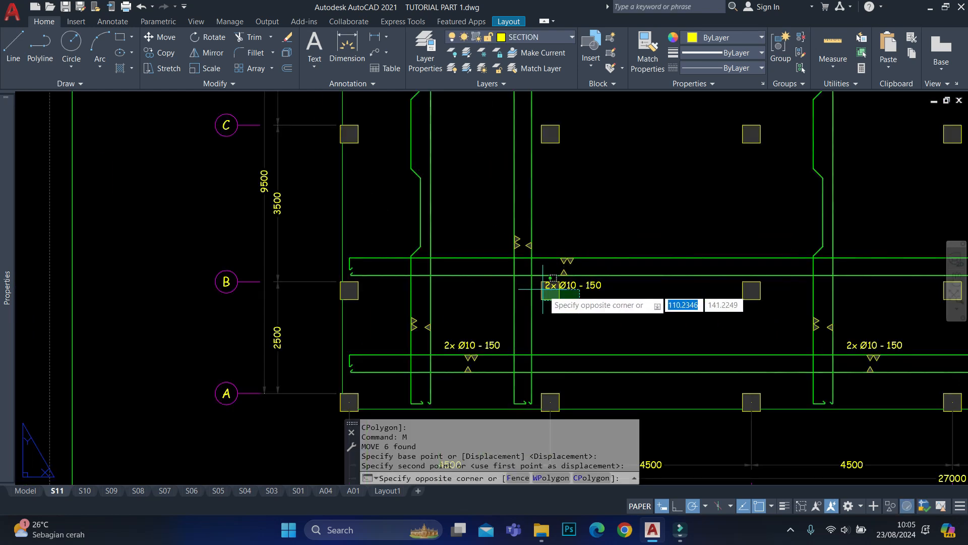
{"action": "left_click", "coordinate": [556, 261]}
{"action": "type", "text": "m"}
{"action": "key", "text": "space"}
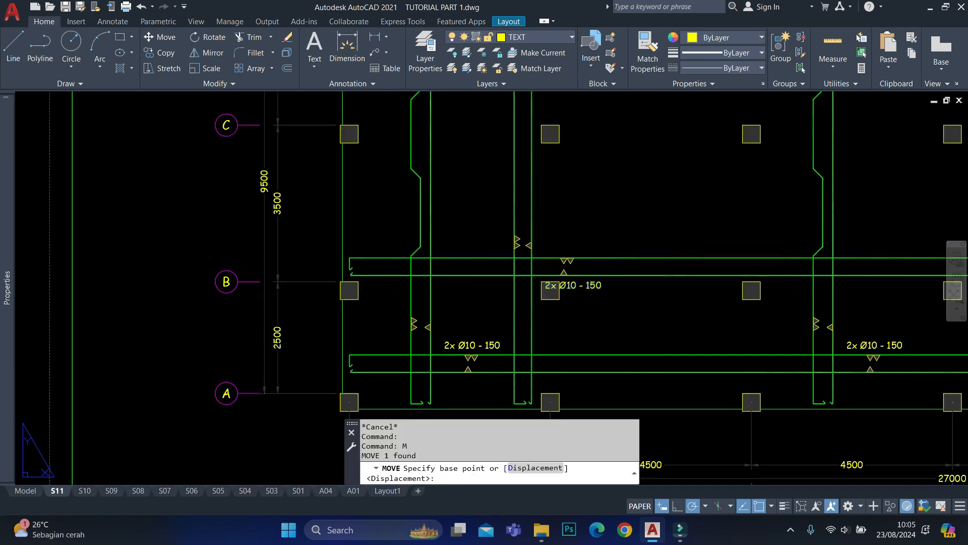
{"action": "left_click", "coordinate": [624, 229]}
{"action": "left_click", "coordinate": [620, 192]}
Try to copy the grid B label and markers along the horizontal pair to the vertical pair between grids 03 and 04.
{"action": "left_click", "coordinate": [449, 205]}
{"action": "left_click", "coordinate": [658, 315]}
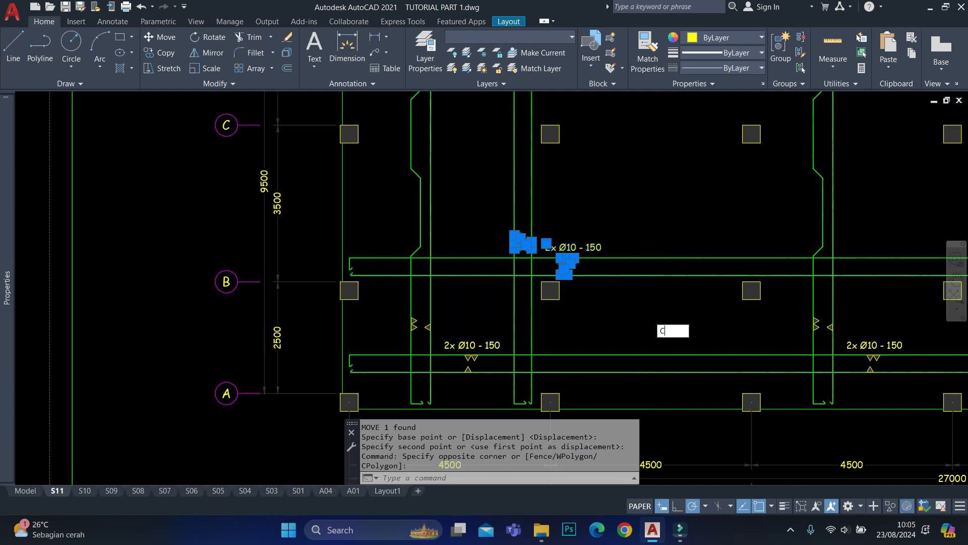
{"action": "type", "text": "co"}
{"action": "key", "text": "space"}
{"action": "scroll", "coordinate": [555, 252], "scroll_direction": "up", "scroll_amount": 6}
{"action": "left_click", "coordinate": [453, 220]}
{"action": "scroll", "coordinate": [268, 229], "scroll_direction": "down", "scroll_amount": 5}
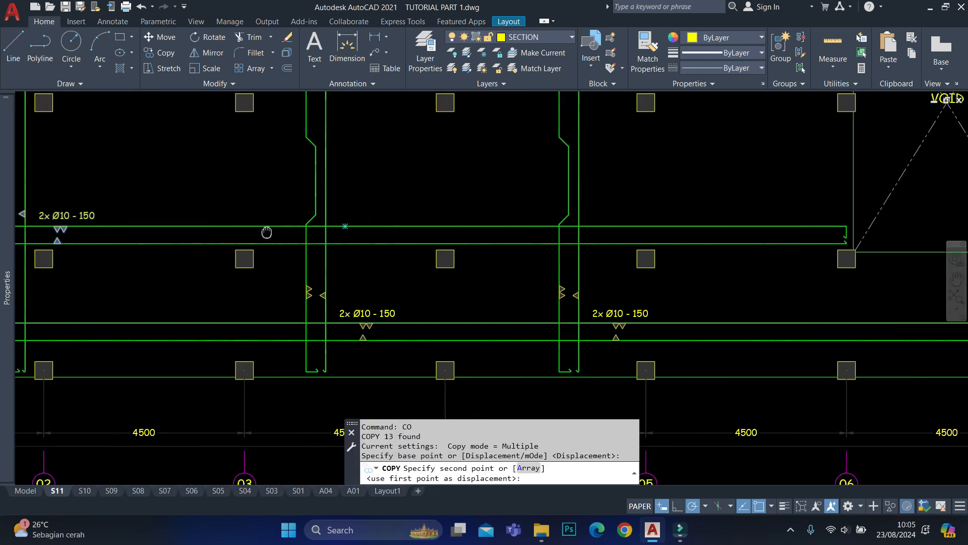
{"action": "scroll", "coordinate": [356, 218], "scroll_direction": "up", "scroll_amount": 3}
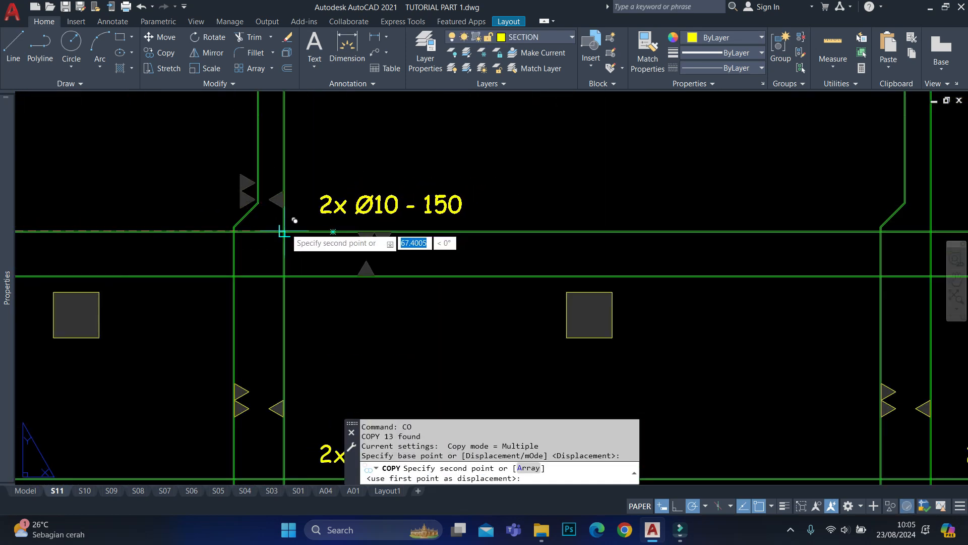
{"action": "left_click", "coordinate": [284, 232]}
{"action": "scroll", "coordinate": [313, 224], "scroll_direction": "down", "scroll_amount": 3}
{"action": "key", "text": "ctrl+z"}
{"action": "scroll", "coordinate": [546, 212], "scroll_direction": "down", "scroll_amount": 5}
{"action": "middle_click_drag", "start_coordinate": [674, 198], "coordinate": [444, 224]}
{"action": "middle_click_drag", "start_coordinate": [807, 164], "coordinate": [615, 248]}
{"action": "key", "text": "Escape"}
Copy the PLAT LANTAI BETON TEBAL 120 slab note from layout S06 to the clipboard.
{"action": "middle_click_drag", "start_coordinate": [403, 260], "coordinate": [616, 189]}
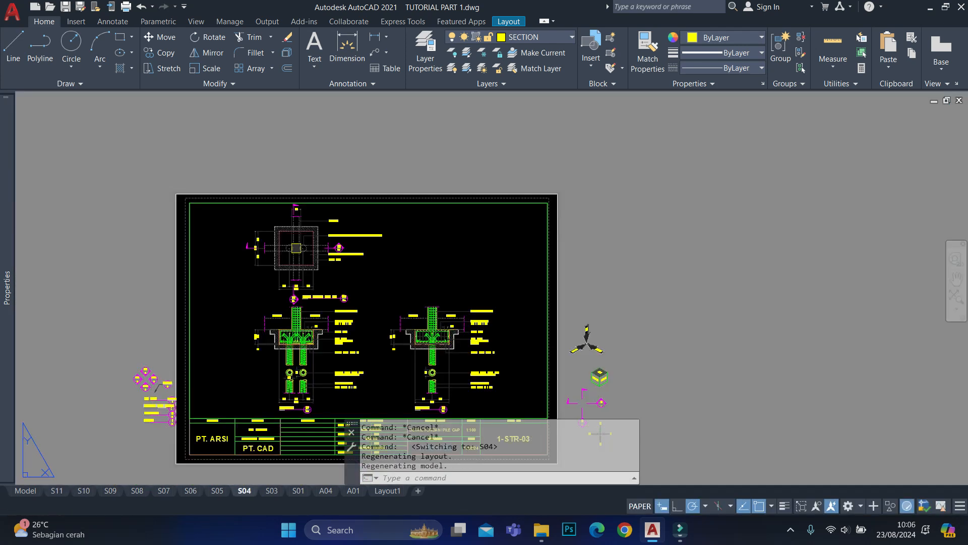
{"action": "left_click", "coordinate": [272, 490]}
{"action": "left_click", "coordinate": [217, 490]}
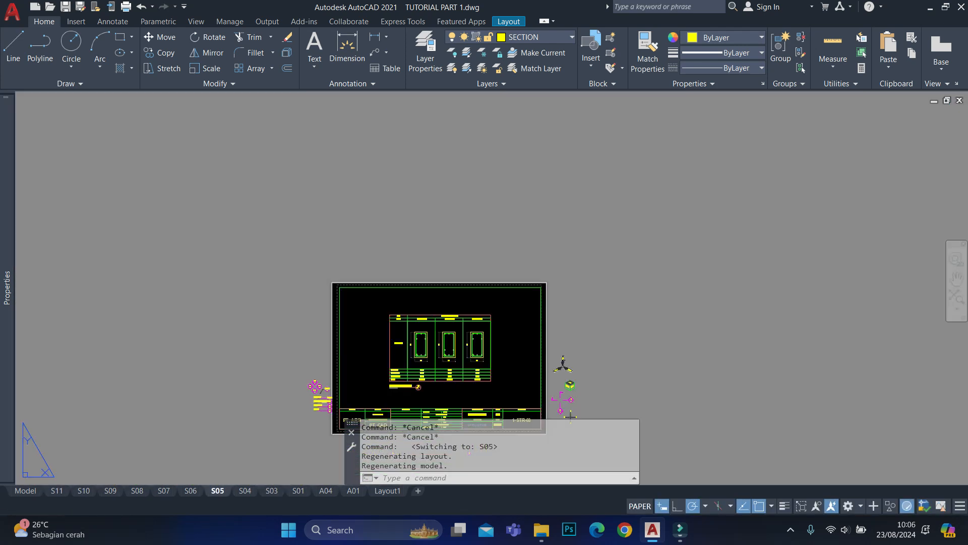
{"action": "key", "text": "ctrl+Page_Up"}
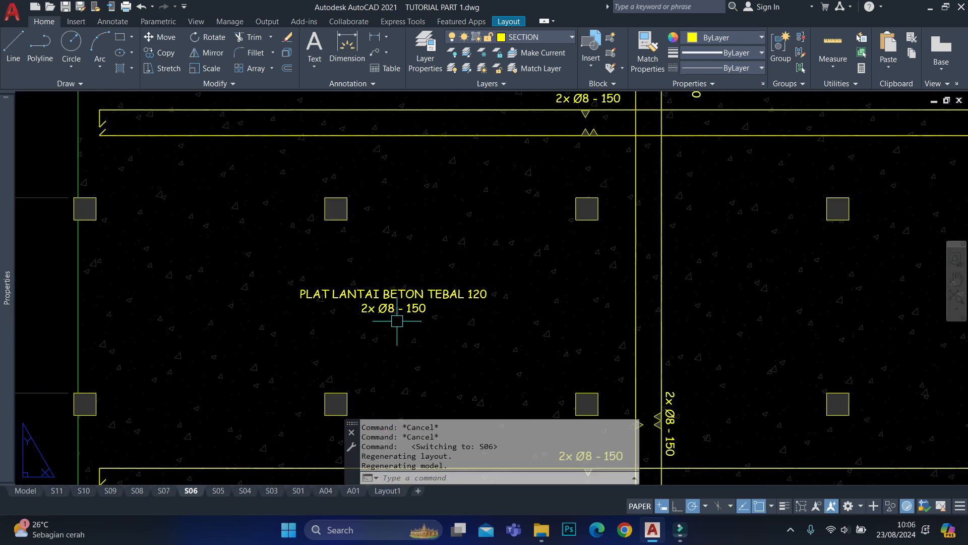
{"action": "key", "text": "ctrl+shift+c"}
{"action": "left_click", "coordinate": [400, 302]}
Paste the slab note into layout S11 in the open bay between grids 02 and 03, below grid C.
{"action": "left_click", "coordinate": [57, 491]}
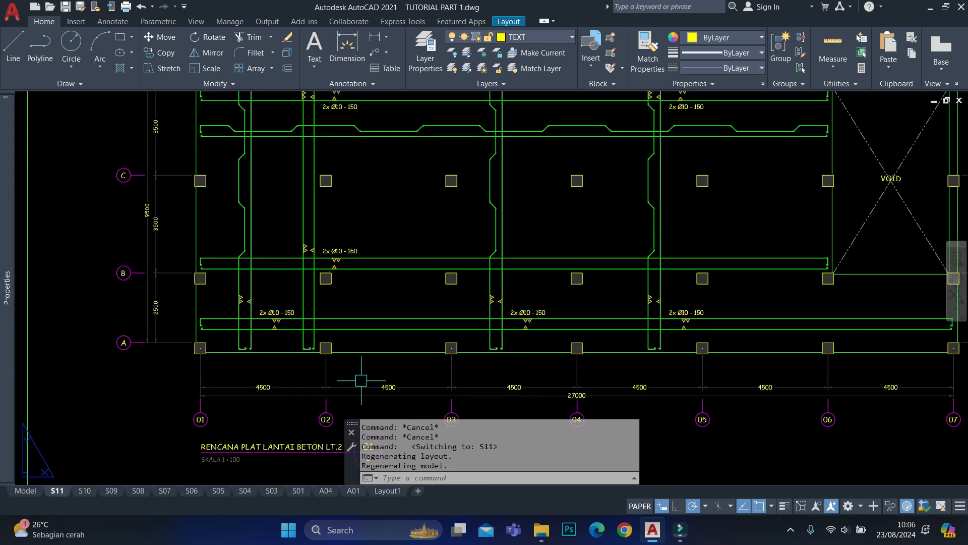
{"action": "middle_click_drag", "start_coordinate": [514, 191], "coordinate": [506, 256]}
{"action": "scroll", "coordinate": [392, 266], "scroll_direction": "up", "scroll_amount": 2}
{"action": "key", "text": "ctrl+v"}
{"action": "left_click", "coordinate": [461, 285]}
{"action": "scroll", "coordinate": [412, 270], "scroll_direction": "up", "scroll_amount": 2}
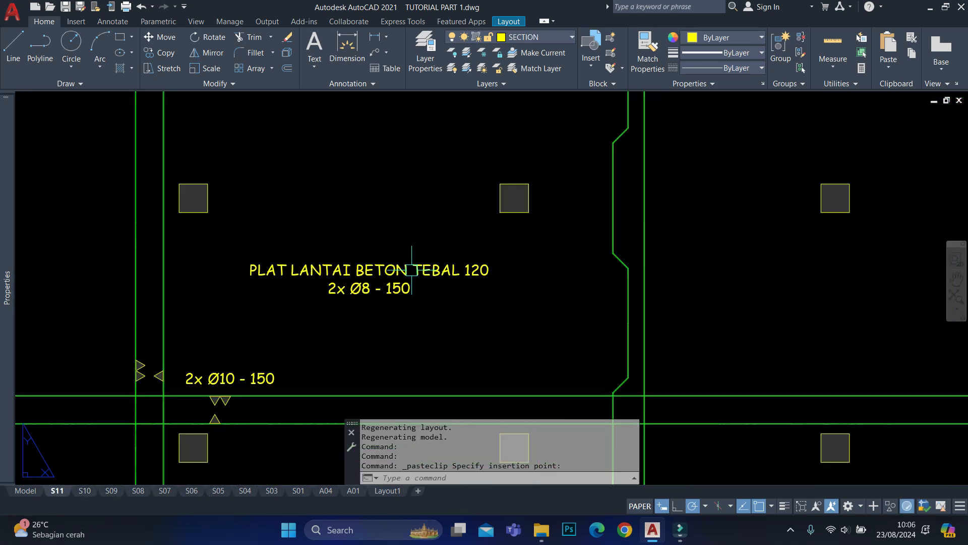
Change the pasted note's second line to 2x Ø10 - 150 and nudge the note slightly upward within its bay.
{"action": "double_click", "coordinate": [412, 276]}
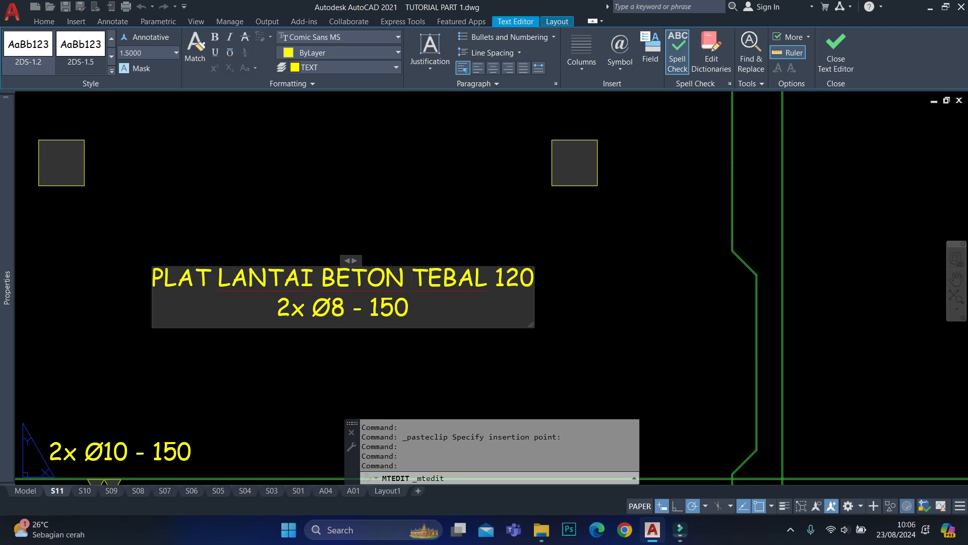
{"action": "scroll", "coordinate": [351, 309], "scroll_direction": "down", "scroll_amount": 8}
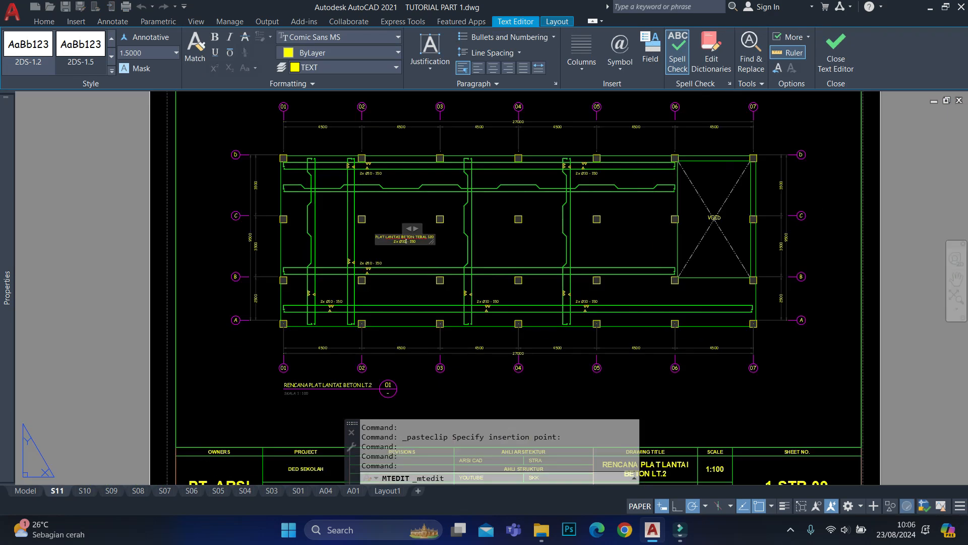
{"action": "left_click", "coordinate": [350, 310]}
{"action": "scroll", "coordinate": [408, 235], "scroll_direction": "up", "scroll_amount": 2}
{"action": "left_click", "coordinate": [403, 240]}
{"action": "type", "text": "m"}
{"action": "key", "text": "space"}
{"action": "left_click", "coordinate": [413, 208]}
{"action": "left_click", "coordinate": [411, 205]}
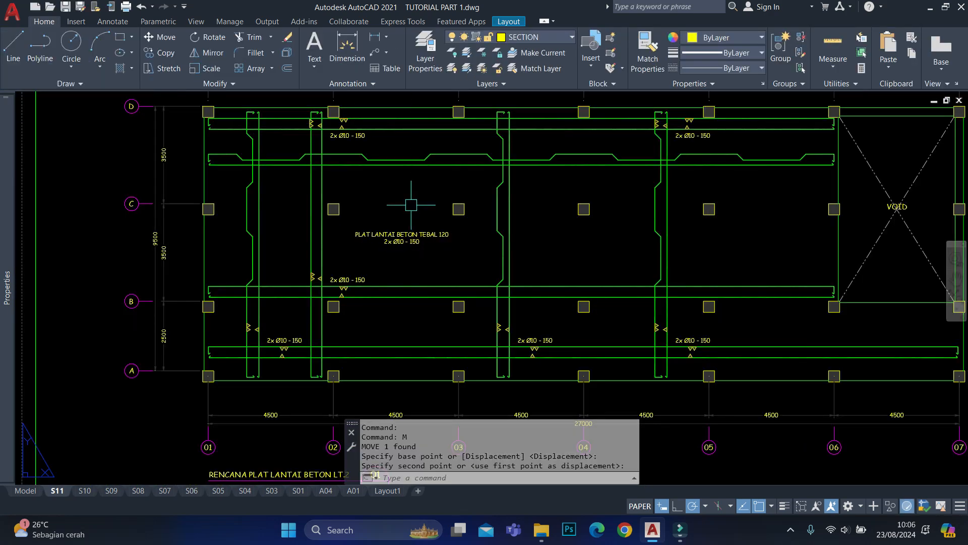
Copy the slab note to the bay between grids 05 and 06, just left of the void.
{"action": "type", "text": "CO"}
{"action": "key", "text": "space"}
{"action": "scroll", "coordinate": [461, 210], "scroll_direction": "up", "scroll_amount": 2}
{"action": "left_click", "coordinate": [457, 210]}
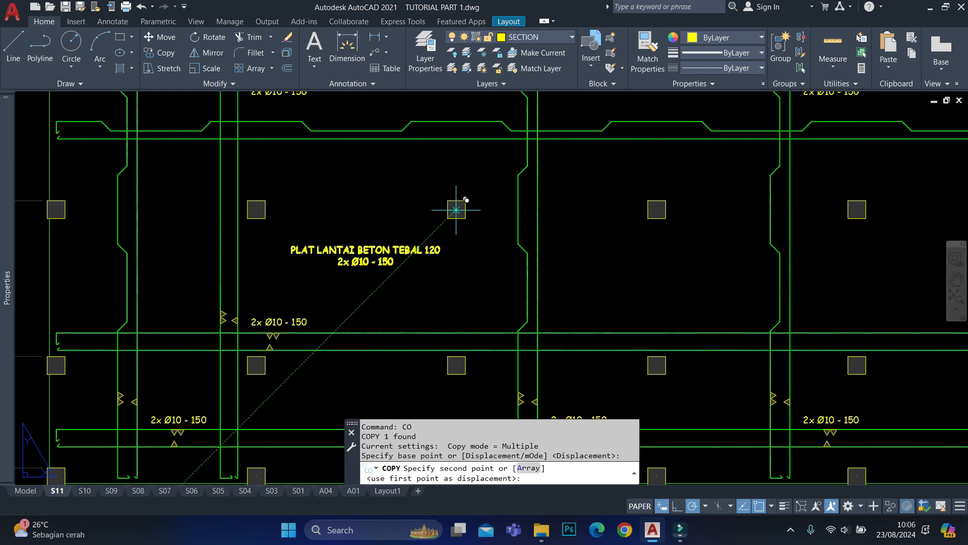
{"action": "middle_click_drag", "start_coordinate": [866, 208], "coordinate": [376, 214]}
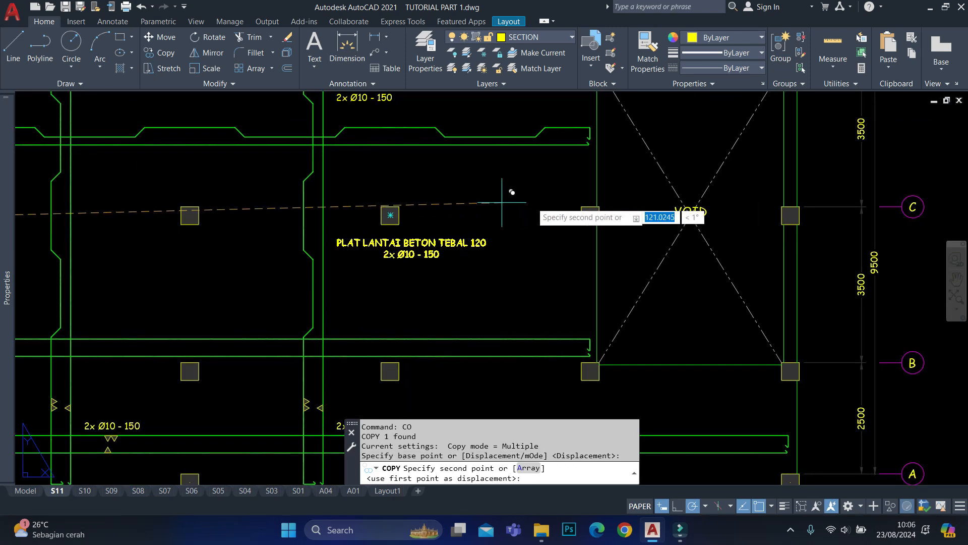
{"action": "left_click", "coordinate": [563, 201]}
{"action": "scroll", "coordinate": [538, 229], "scroll_direction": "down", "scroll_amount": 5}
{"action": "key", "text": "Escape"}
Regenerate layout S11.
{"action": "type", "text": "re"}
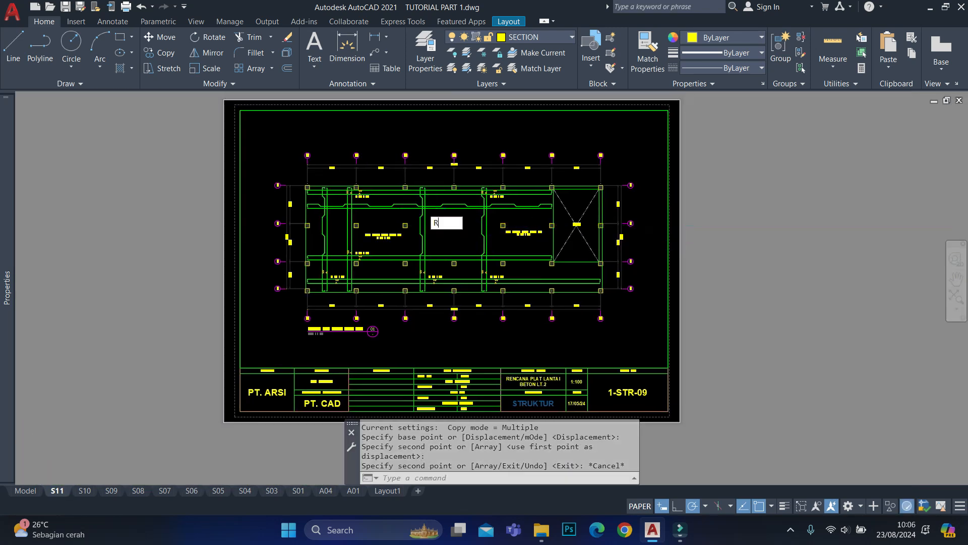
{"action": "key", "text": "space"}
{"action": "scroll", "coordinate": [421, 214], "scroll_direction": "up", "scroll_amount": 2}
{"action": "key", "text": "Escape"}
{"action": "key", "text": "Escape"}
Check the slab reinforcement plan in model space and return to layout S11.
{"action": "left_click", "coordinate": [25, 490]}
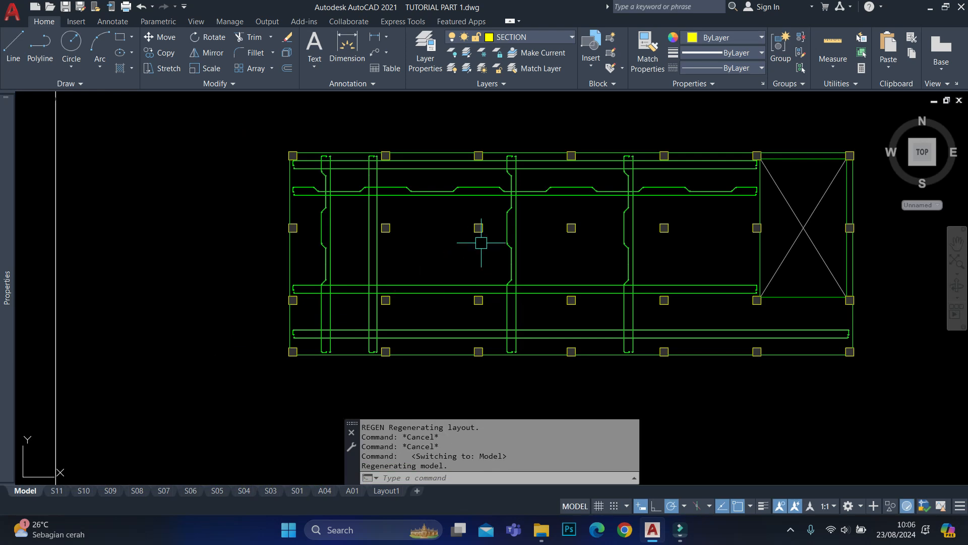
{"action": "scroll", "coordinate": [480, 252], "scroll_direction": "up", "scroll_amount": 4}
{"action": "scroll", "coordinate": [229, 214], "scroll_direction": "down", "scroll_amount": 2}
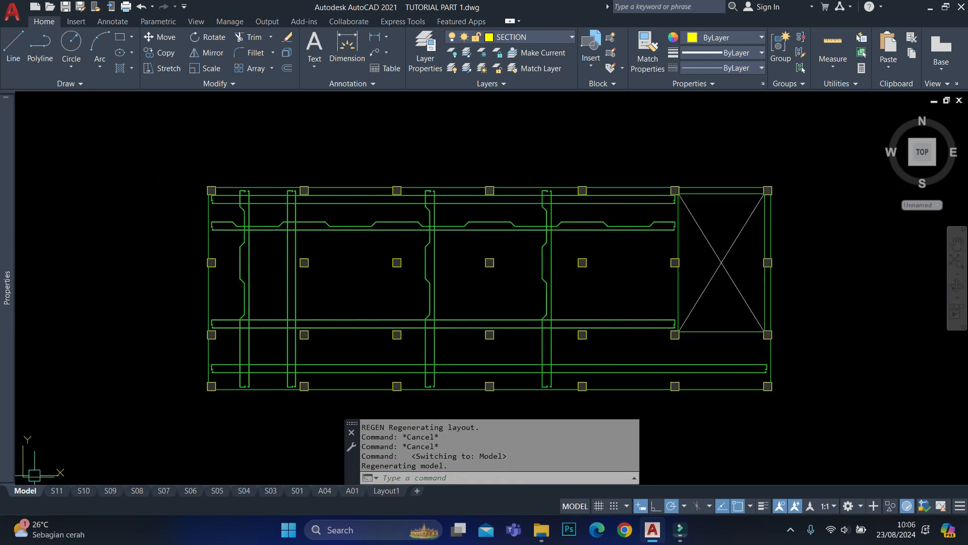
{"action": "left_click", "coordinate": [56, 490]}
{"action": "scroll", "coordinate": [570, 250], "scroll_direction": "up", "scroll_amount": 4}
{"action": "scroll", "coordinate": [519, 252], "scroll_direction": "down", "scroll_amount": 4}
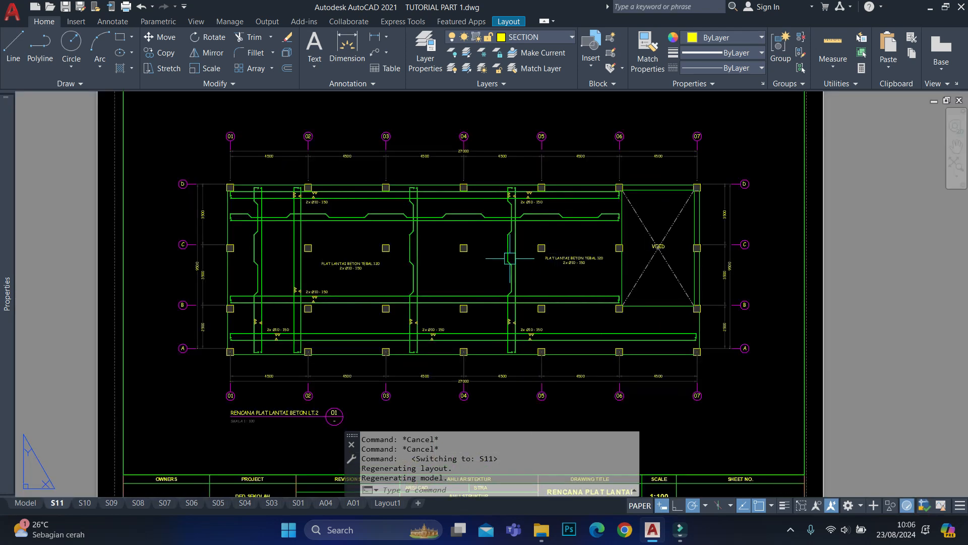
Regenerate the sheet and open its plot preview, examining the bar labels and slab note up close.
{"action": "middle_click_drag", "start_coordinate": [510, 258], "coordinate": [494, 272]}
{"action": "type", "text": "r"}
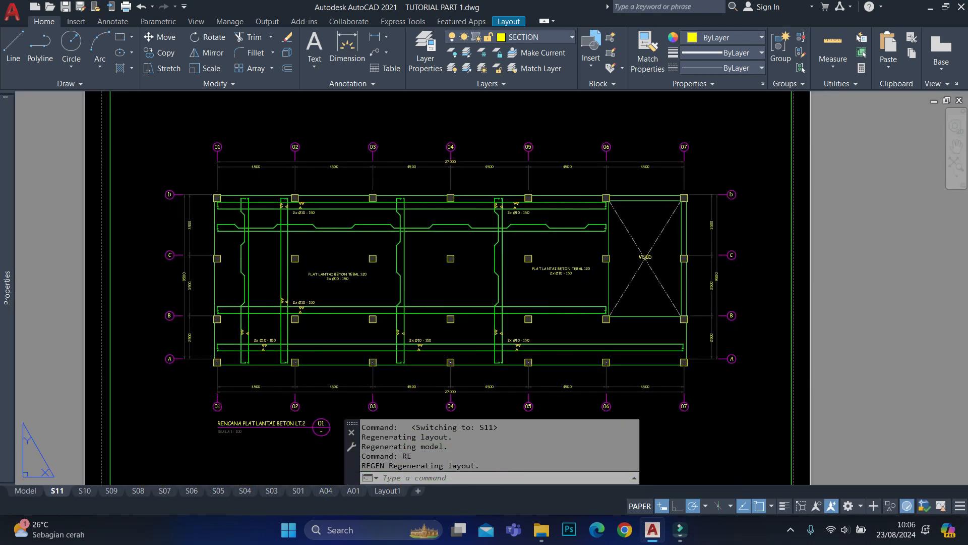
{"action": "key", "text": "ctrl+p"}
{"action": "left_click", "coordinate": [291, 413]}
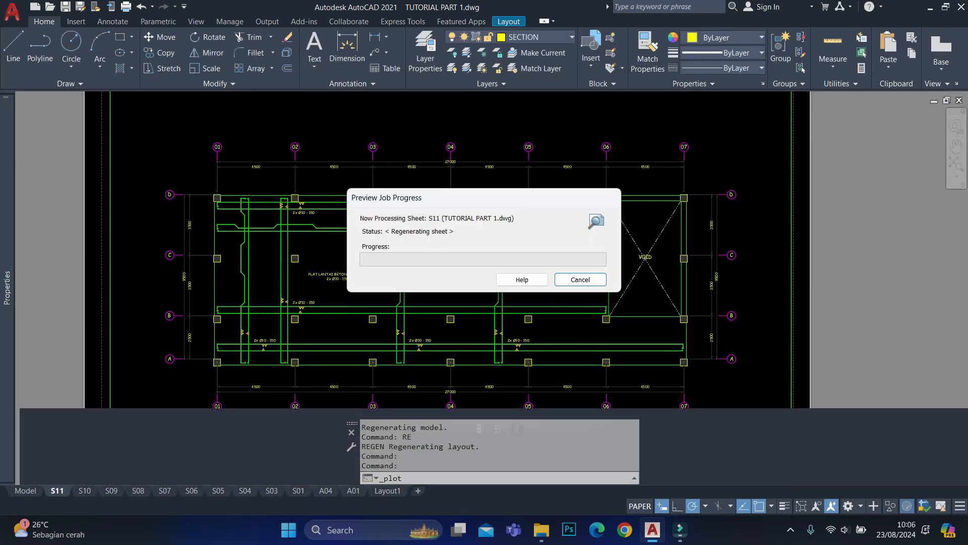
{"action": "scroll", "coordinate": [411, 200], "scroll_direction": "up", "scroll_amount": 4}
{"action": "scroll", "coordinate": [411, 200], "scroll_direction": "up", "scroll_amount": 4}
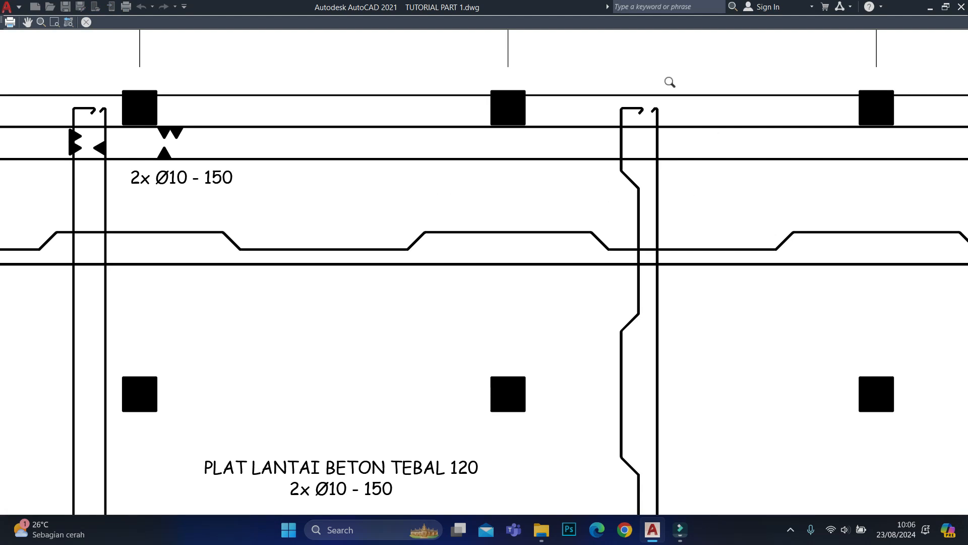
Look over the full S11 sheet in the plot preview and close the preview.
{"action": "scroll", "coordinate": [370, 132], "scroll_direction": "down", "scroll_amount": 4}
{"action": "scroll", "coordinate": [399, 257], "scroll_direction": "down", "scroll_amount": 2}
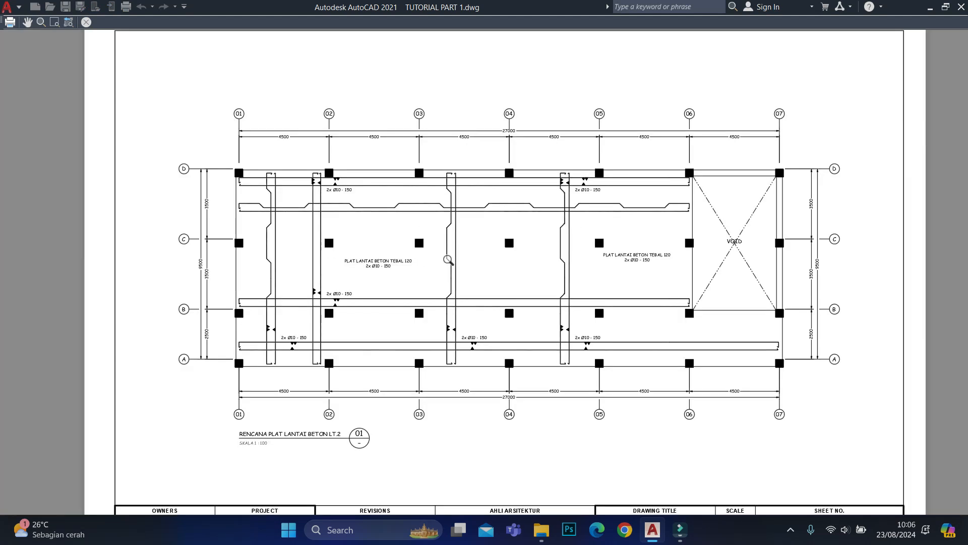
{"action": "key", "text": "Escape"}
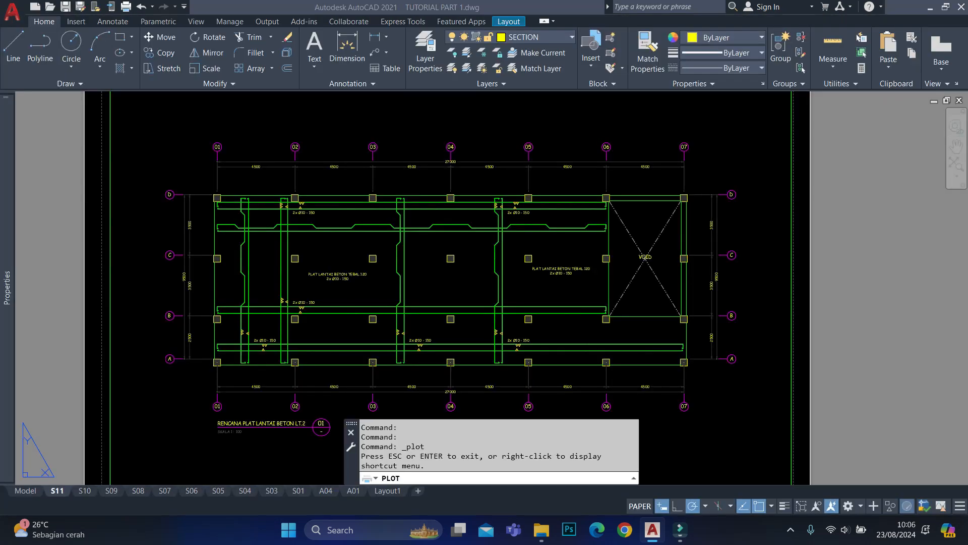
In model space, move all the reinforcement bars off the slab plan into the adjacent empty cell.
{"action": "left_click", "coordinate": [24, 490]}
{"action": "scroll", "coordinate": [681, 194], "scroll_direction": "up", "scroll_amount": 10}
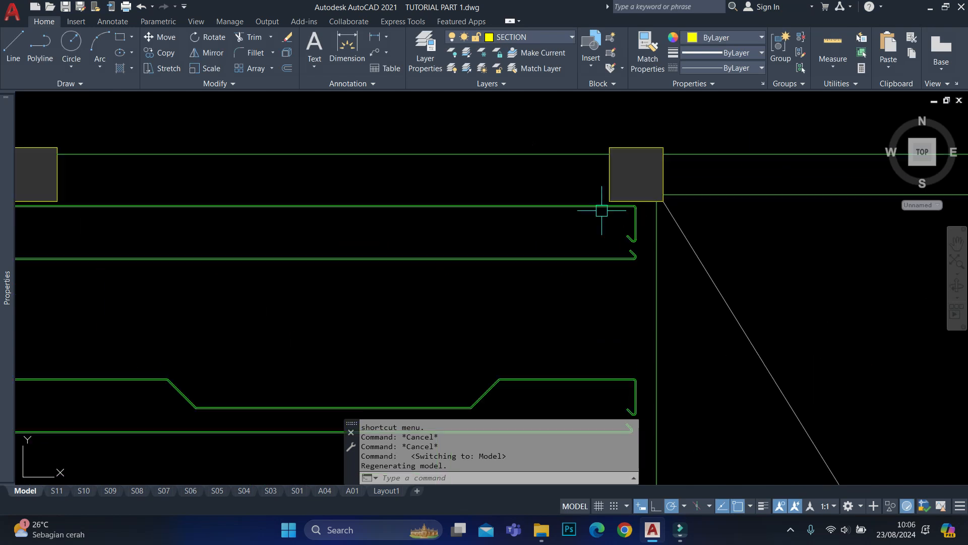
{"action": "left_click", "coordinate": [590, 203]}
{"action": "scroll", "coordinate": [570, 151], "scroll_direction": "down", "scroll_amount": 8}
{"action": "left_click", "coordinate": [528, 188]}
{"action": "left_click", "coordinate": [520, 166]}
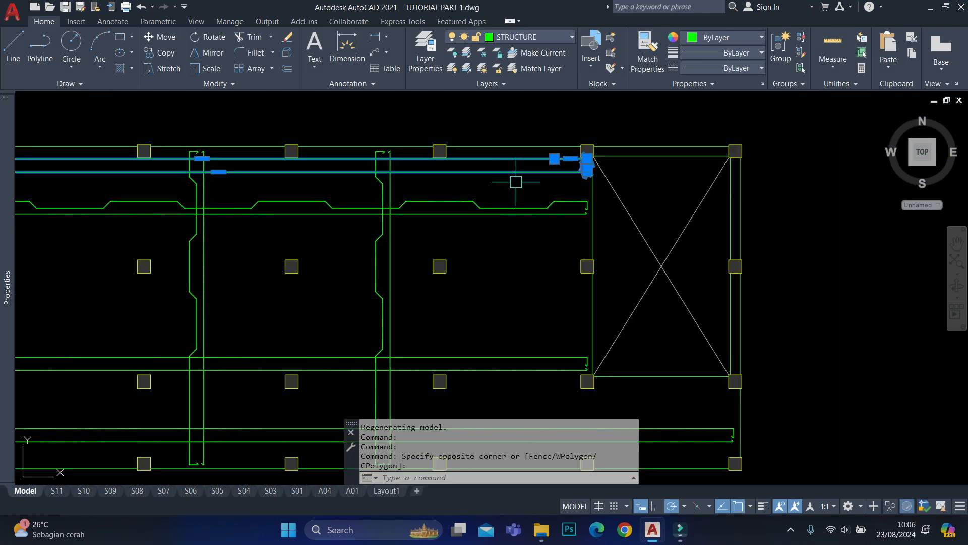
{"action": "left_click", "coordinate": [516, 183]}
{"action": "left_click", "coordinate": [507, 234]}
{"action": "middle_click_drag", "start_coordinate": [517, 294], "coordinate": [512, 207]}
{"action": "left_click", "coordinate": [482, 252]}
{"action": "left_click", "coordinate": [493, 322]}
{"action": "left_click", "coordinate": [453, 240]}
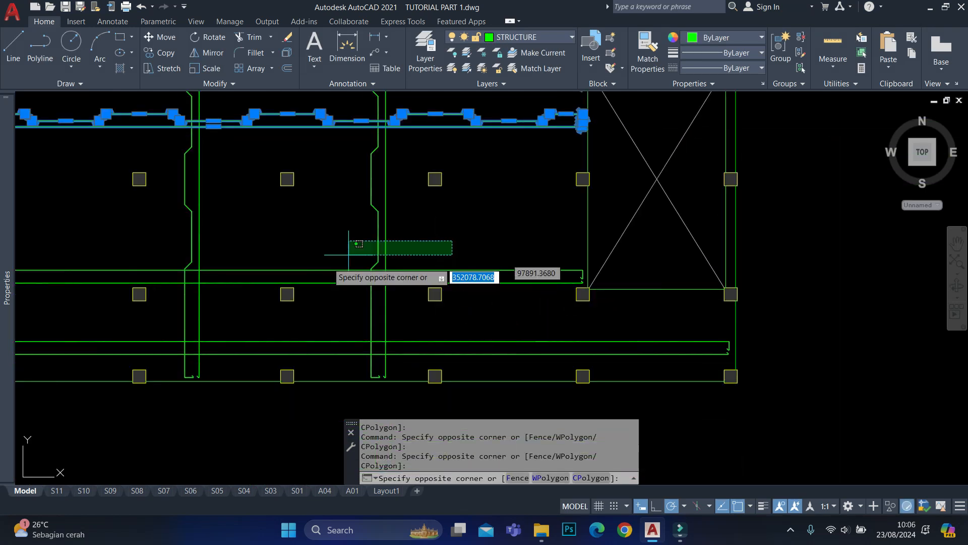
{"action": "left_click", "coordinate": [321, 264]}
{"action": "left_click", "coordinate": [399, 254]}
{"action": "left_click", "coordinate": [371, 320]}
{"action": "left_click", "coordinate": [566, 319]}
{"action": "left_click", "coordinate": [504, 360]}
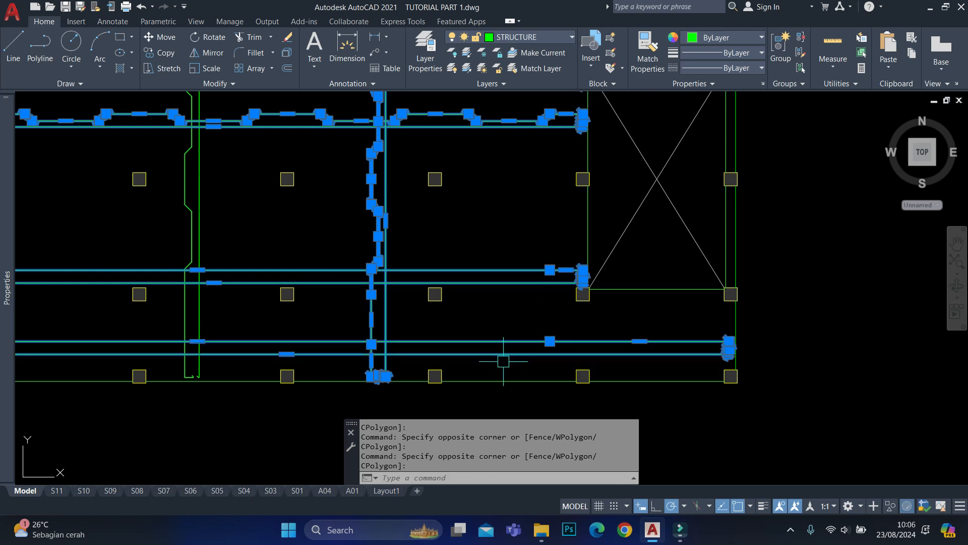
{"action": "scroll", "coordinate": [387, 317], "scroll_direction": "down", "scroll_amount": 3}
{"action": "middle_click_drag", "start_coordinate": [295, 314], "coordinate": [570, 301]}
{"action": "scroll", "coordinate": [559, 302], "scroll_direction": "up", "scroll_amount": 3}
{"action": "left_click", "coordinate": [608, 307]}
{"action": "left_click", "coordinate": [237, 314]}
{"action": "scroll", "coordinate": [241, 224], "scroll_direction": "down", "scroll_amount": 5}
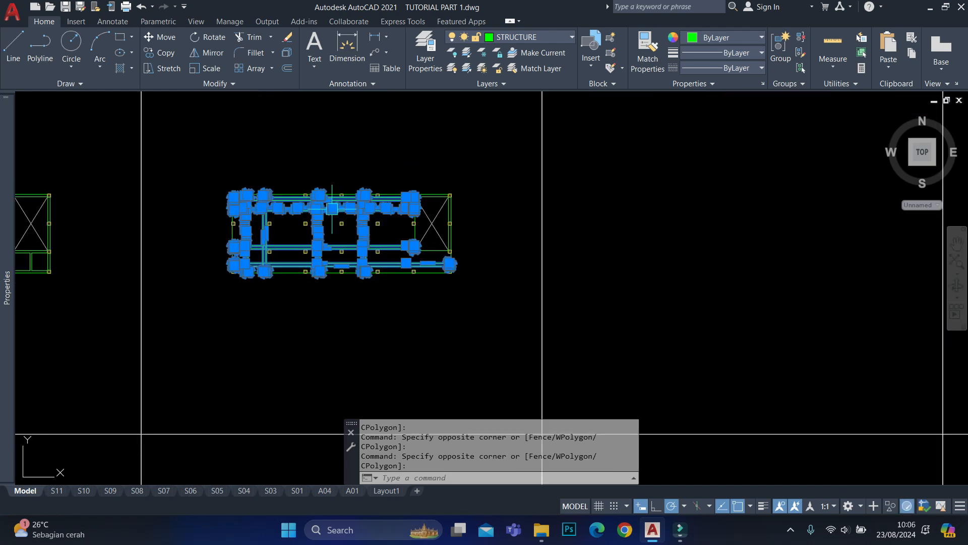
{"action": "scroll", "coordinate": [421, 166], "scroll_direction": "down", "scroll_amount": 2}
{"action": "type", "text": "M"}
{"action": "key", "text": "Return"}
{"action": "left_click", "coordinate": [494, 338]}
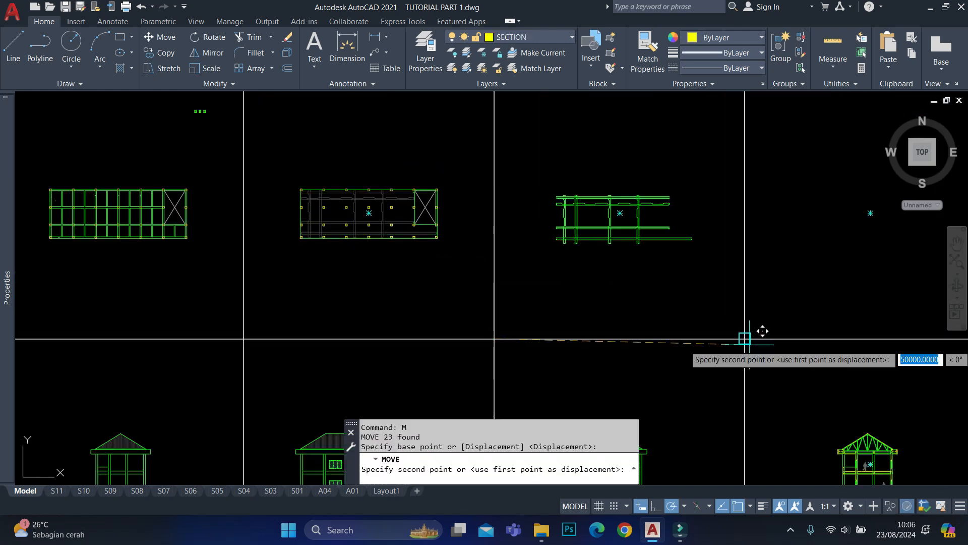
Hatch the main slab area around the void with the SOLID pattern.
{"action": "scroll", "coordinate": [366, 192], "scroll_direction": "up", "scroll_amount": 4}
{"action": "type", "text": "H"}
{"action": "key", "text": "Return"}
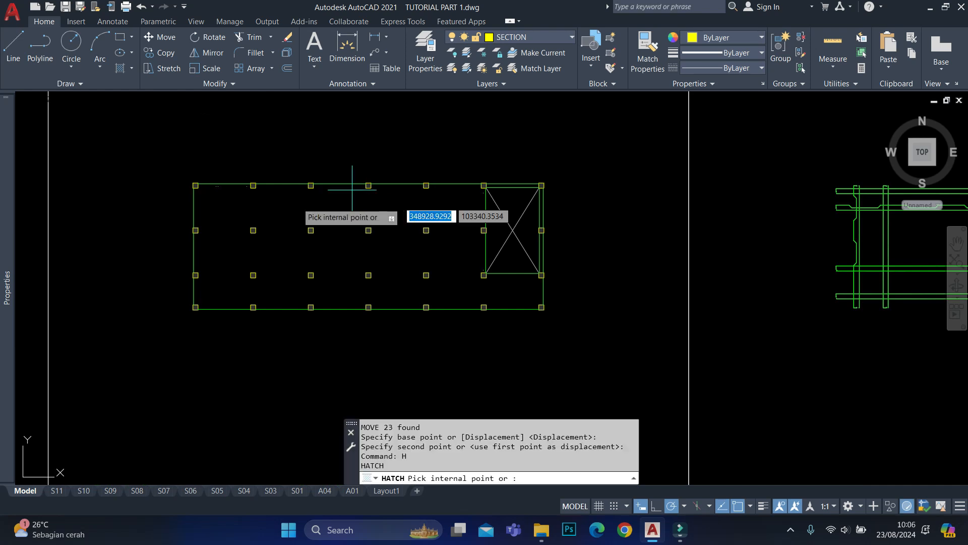
{"action": "left_click", "coordinate": [297, 201]}
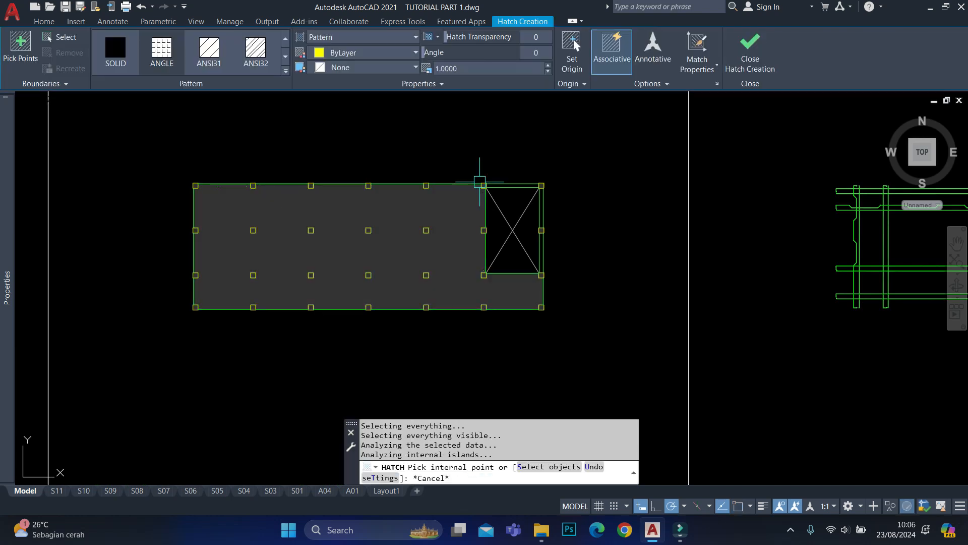
{"action": "key", "text": "Escape"}
Hatch the narrow slab strips along the void's upper and outer edges with the SOLID pattern.
{"action": "scroll", "coordinate": [560, 173], "scroll_direction": "up", "scroll_amount": 3}
{"action": "type", "text": "H"}
{"action": "key", "text": "Return"}
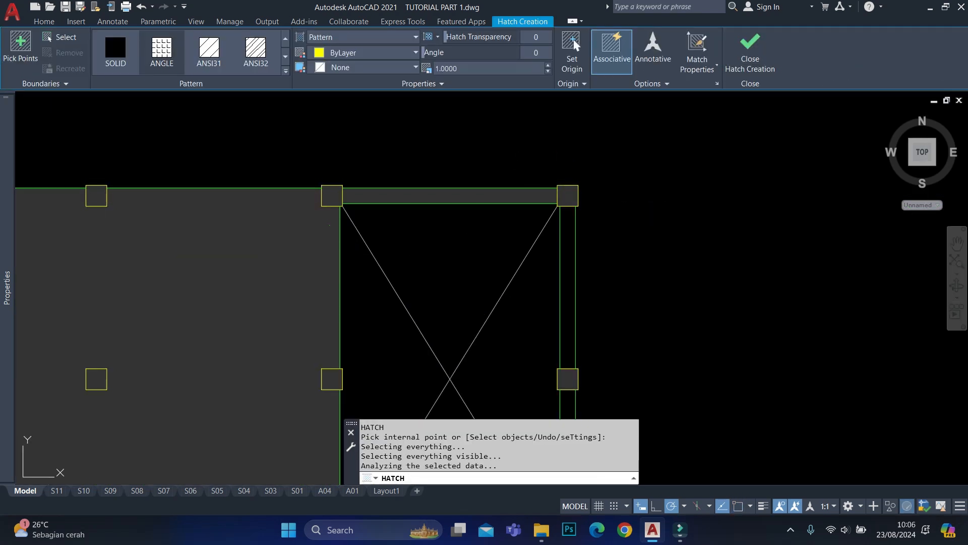
{"action": "left_click", "coordinate": [567, 233]}
{"action": "left_click", "coordinate": [566, 233]}
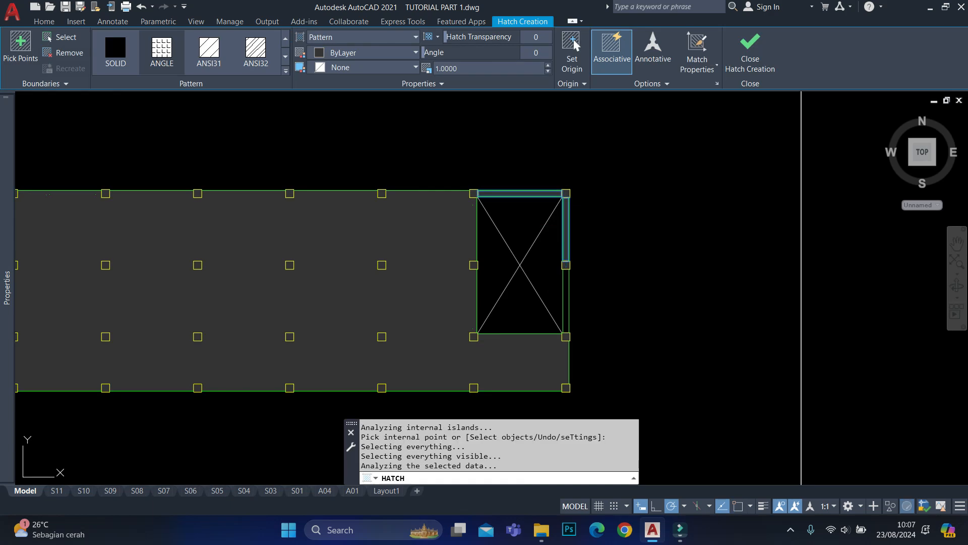
{"action": "scroll", "coordinate": [569, 222], "scroll_direction": "down", "scroll_amount": 6}
{"action": "key", "text": "Escape"}
Match the main slab hatch to the properties of an existing concrete hatch.
{"action": "type", "text": "MA"}
{"action": "key", "text": "Return"}
{"action": "mouse_move", "coordinate": [207, 209]}
{"action": "middle_mouse_down"}
{"action": "mouse_move", "coordinate": [566, 218]}
{"action": "mouse_move", "coordinate": [799, 211]}
{"action": "mouse_move", "coordinate": [457, 218]}
{"action": "middle_mouse_up"}
{"action": "scroll", "coordinate": [307, 242], "scroll_direction": "up", "scroll_amount": 2}
{"action": "left_click", "coordinate": [242, 226]}
{"action": "scroll", "coordinate": [240, 227], "scroll_direction": "down", "scroll_amount": 3}
{"action": "scroll", "coordinate": [457, 218], "scroll_direction": "up", "scroll_amount": 4}
{"action": "left_click", "coordinate": [458, 216]}
{"action": "left_click", "coordinate": [457, 215]}
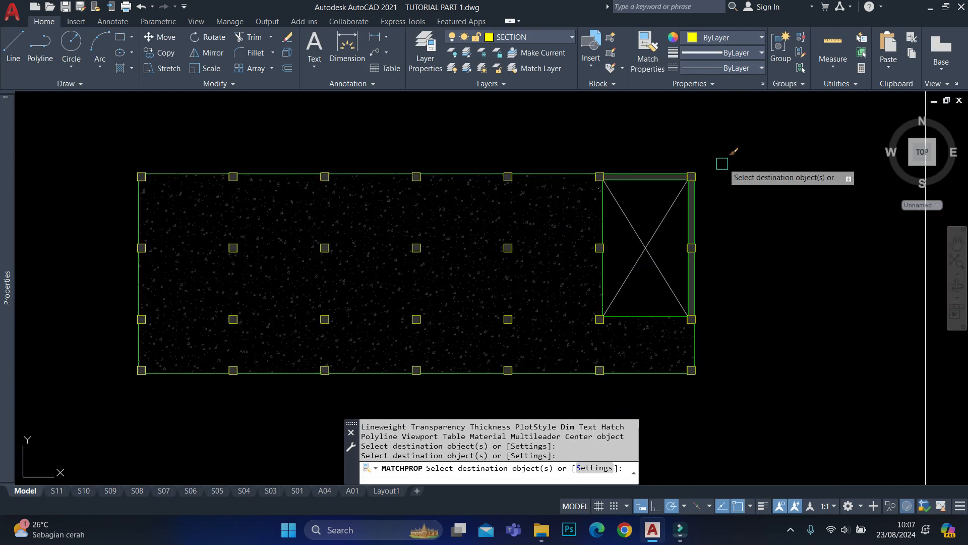
Apply the same concrete hatch properties to the narrow strips beside the void.
{"action": "scroll", "coordinate": [689, 174], "scroll_direction": "up", "scroll_amount": 5}
{"action": "middle_click_drag", "start_coordinate": [682, 174], "coordinate": [517, 234]}
{"action": "scroll", "coordinate": [515, 235], "scroll_direction": "up", "scroll_amount": 1}
{"action": "left_click", "coordinate": [342, 245]}
{"action": "scroll", "coordinate": [478, 179], "scroll_direction": "down", "scroll_amount": 8}
{"action": "scroll", "coordinate": [541, 262], "scroll_direction": "up", "scroll_amount": 6}
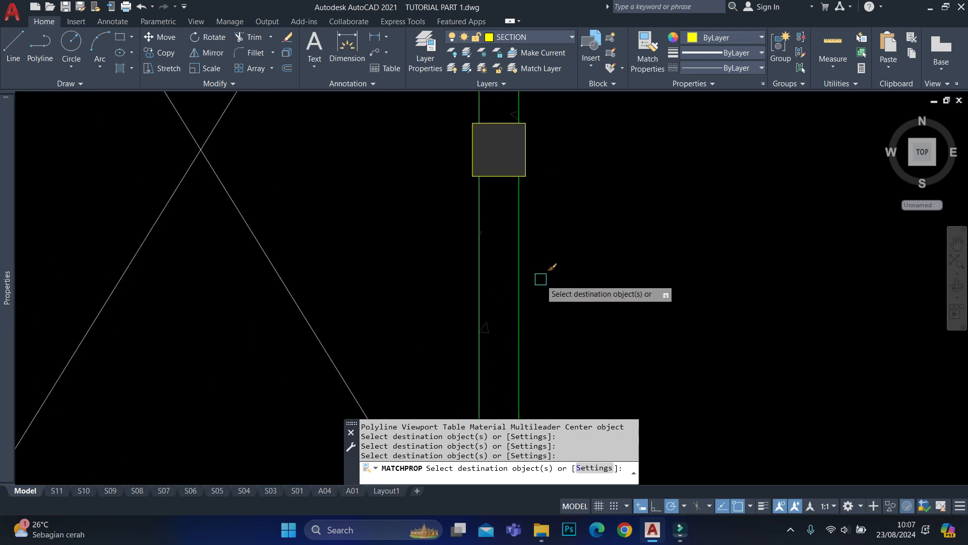
{"action": "key", "text": "Escape"}
Move all the reinforcement bars back onto the hatched slab plan using the frame corners as reference points.
{"action": "scroll", "coordinate": [536, 226], "scroll_direction": "down", "scroll_amount": 9}
{"action": "left_click", "coordinate": [649, 169]}
{"action": "left_click", "coordinate": [867, 303]}
{"action": "scroll", "coordinate": [726, 323], "scroll_direction": "up", "scroll_amount": 2}
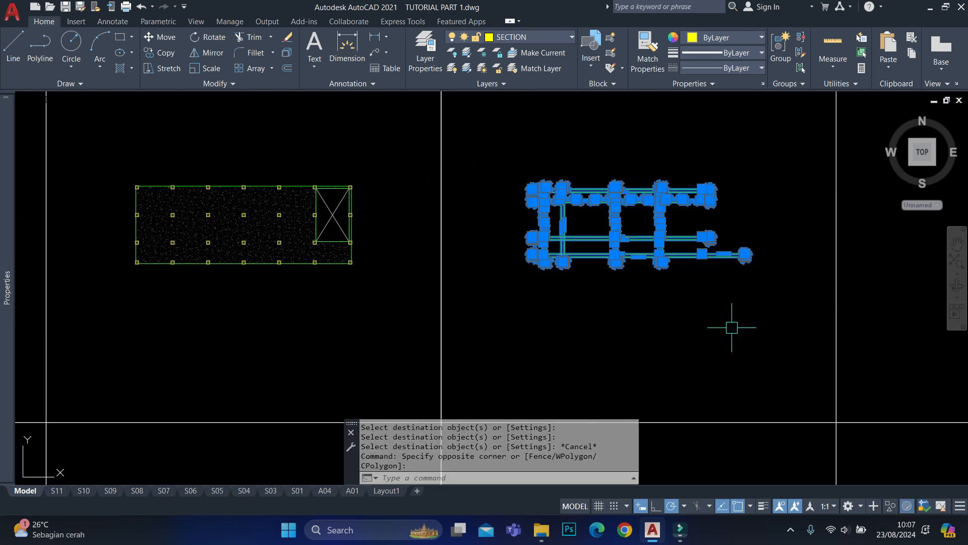
{"action": "scroll", "coordinate": [686, 335], "scroll_direction": "down", "scroll_amount": 2}
{"action": "type", "text": "m"}
{"action": "key", "text": "Return"}
{"action": "left_click", "coordinate": [541, 383]}
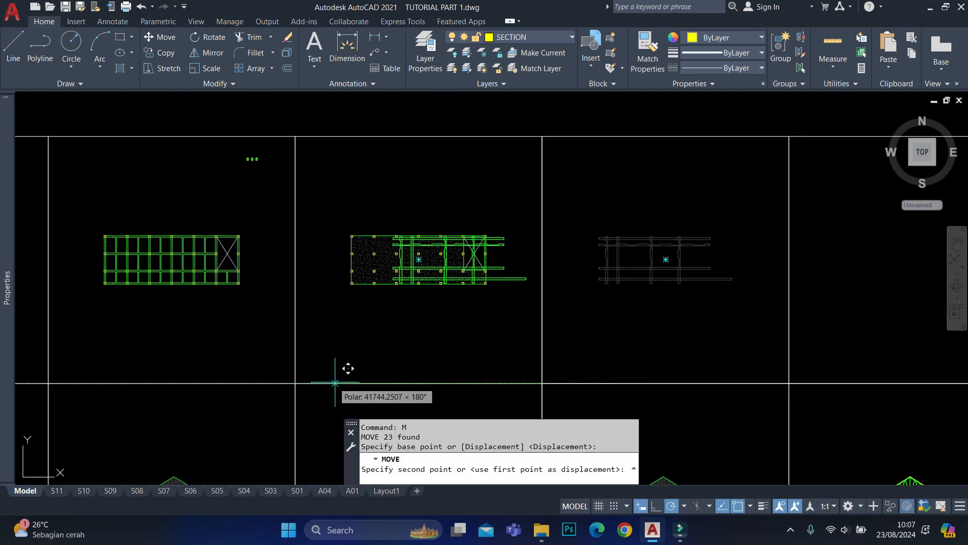
{"action": "left_click", "coordinate": [295, 383]}
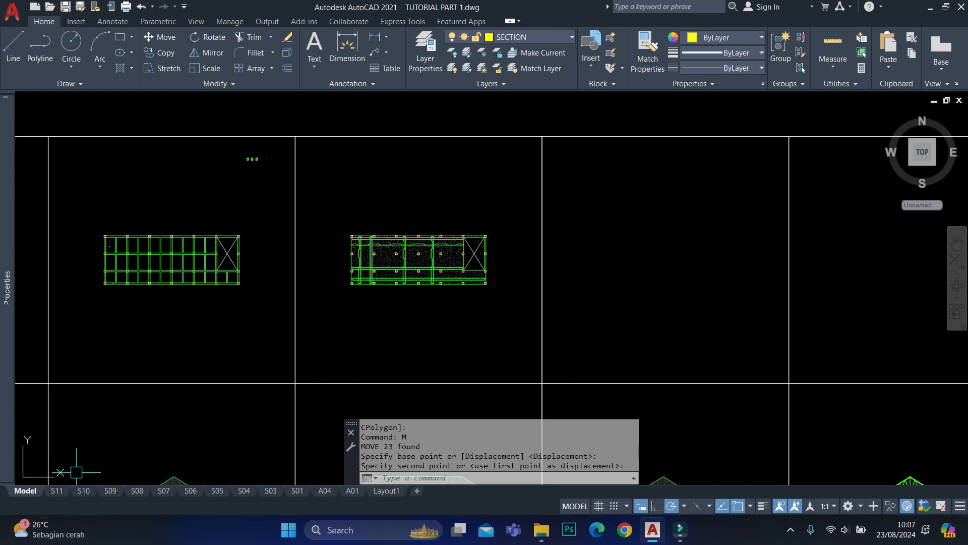
Return to layout S11, check the concrete hatch in the plot preview and close it.
{"action": "left_click", "coordinate": [57, 491]}
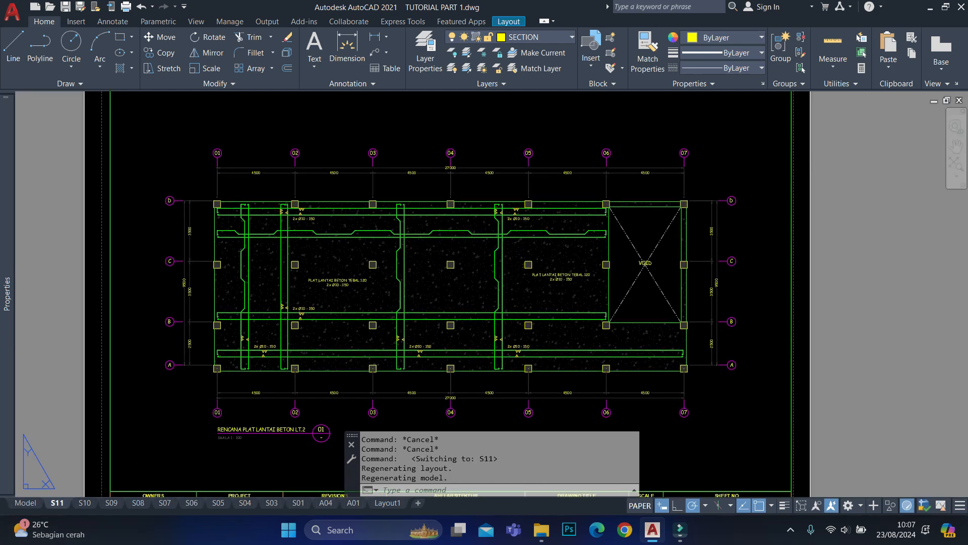
{"action": "key", "text": "ctrl+p"}
{"action": "left_click", "coordinate": [290, 413]}
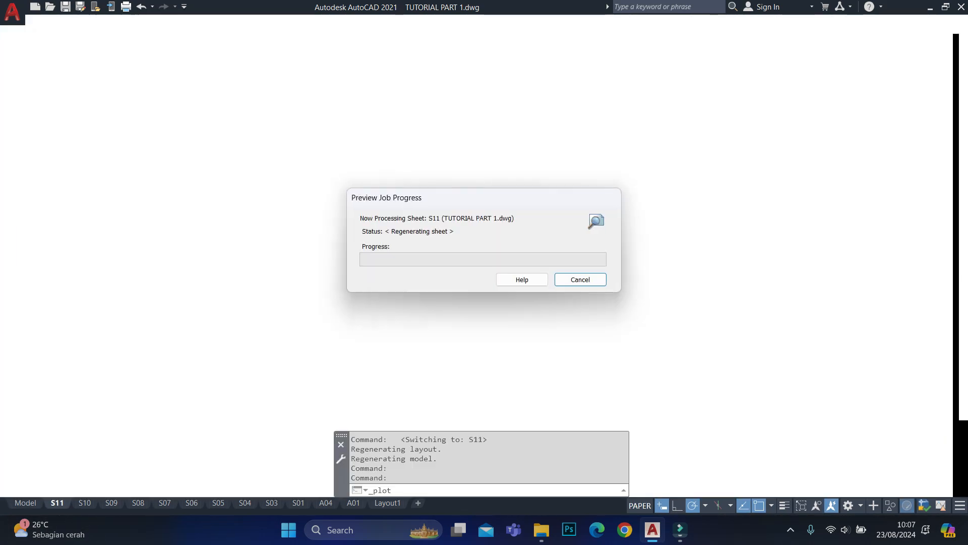
{"action": "scroll", "coordinate": [504, 214], "scroll_direction": "up", "scroll_amount": 5}
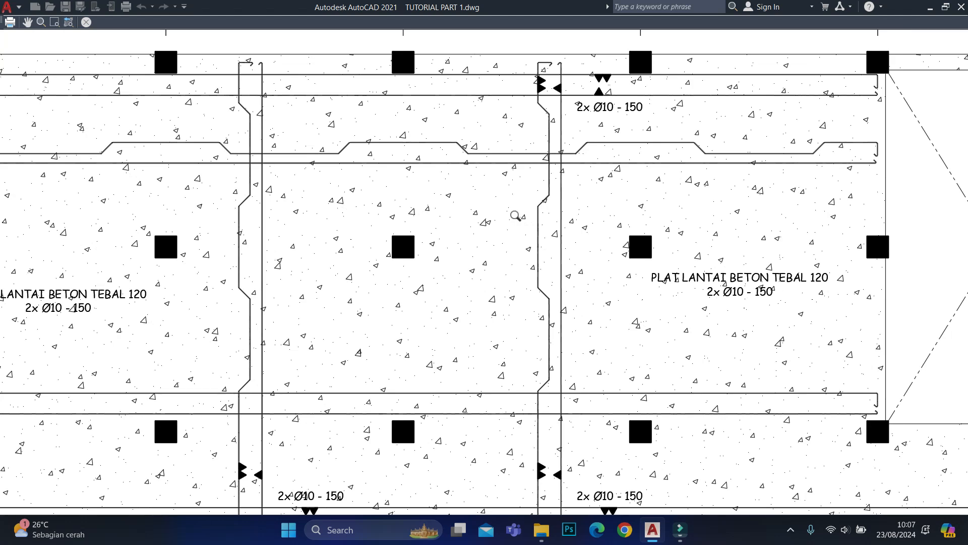
{"action": "scroll", "coordinate": [515, 215], "scroll_direction": "down", "scroll_amount": 5}
{"action": "key", "text": "Escape"}
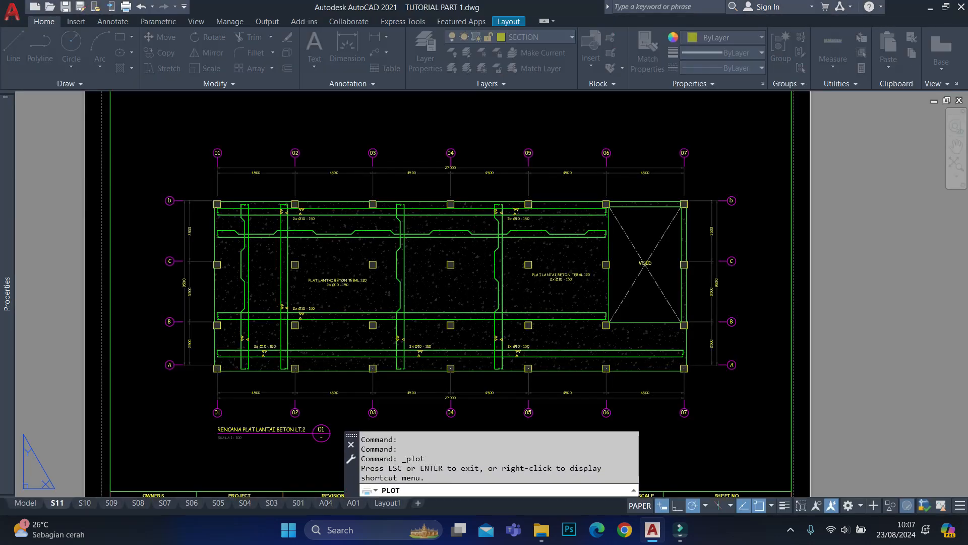
Inside the S11 viewport, copy the slab and void-strip concrete hatches in place from the column corner at grid D/07.
{"action": "double_click", "coordinate": [574, 254]}
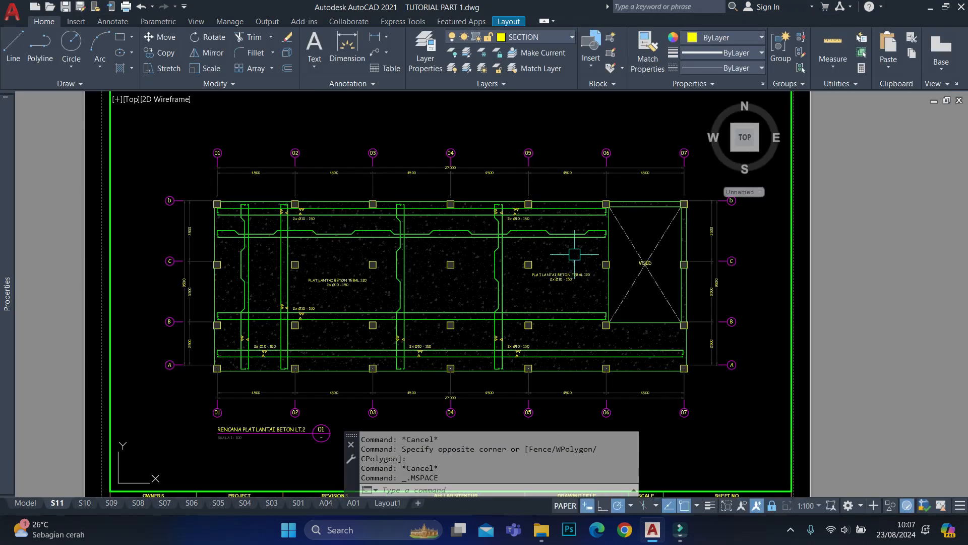
{"action": "left_click", "coordinate": [575, 255]}
{"action": "scroll", "coordinate": [605, 205], "scroll_direction": "up", "scroll_amount": 4}
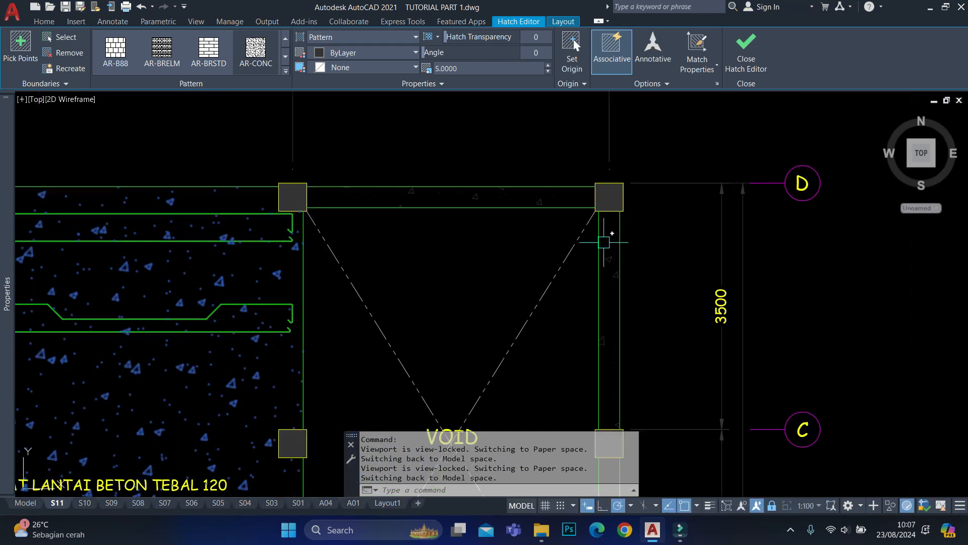
{"action": "left_click", "coordinate": [603, 235]}
{"action": "scroll", "coordinate": [595, 203], "scroll_direction": "down", "scroll_amount": 4}
{"action": "type", "text": "C"}
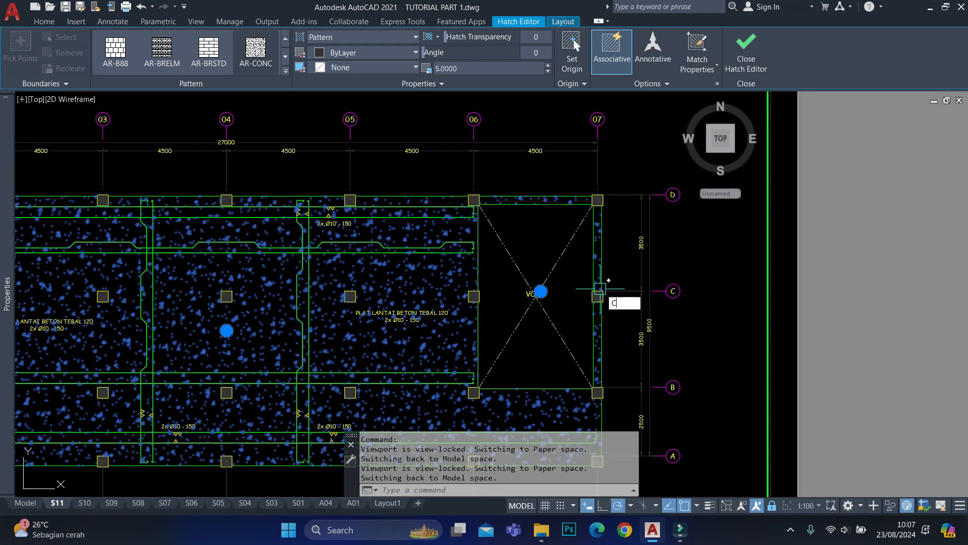
{"action": "type", "text": "O"}
{"action": "scroll", "coordinate": [608, 182], "scroll_direction": "up", "scroll_amount": 4}
{"action": "key", "text": "Return"}
{"action": "left_click", "coordinate": [603, 195]}
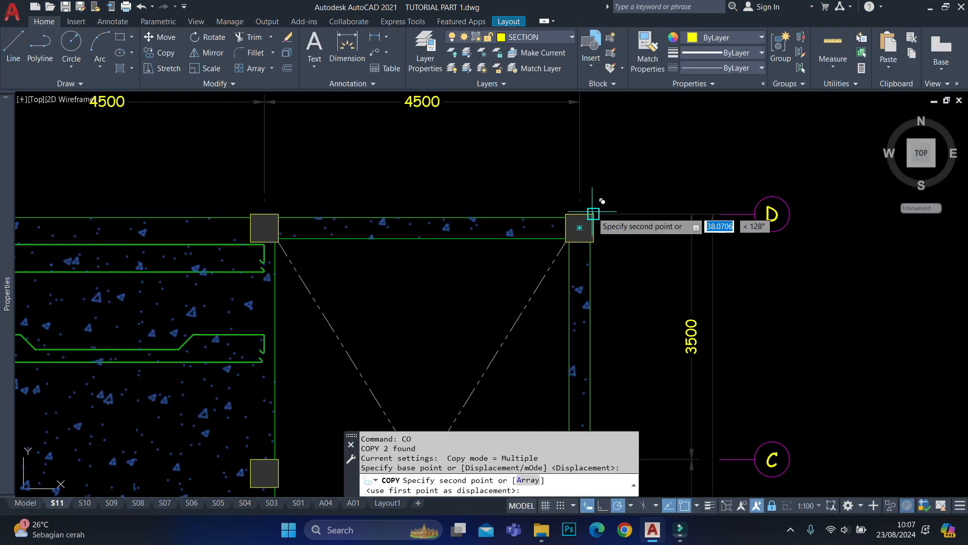
{"action": "left_click", "coordinate": [593, 213]}
{"action": "key", "text": "Escape"}
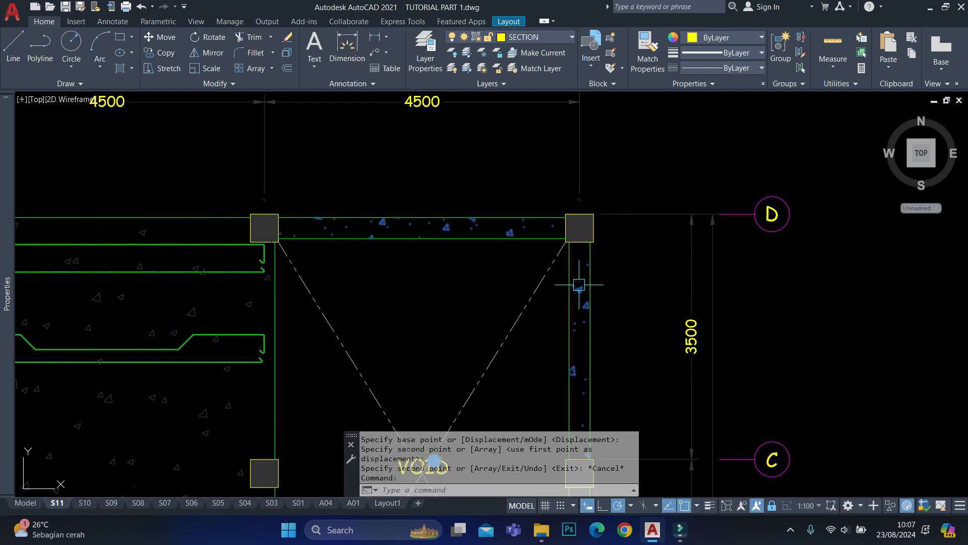
Change one set of the overlapping slab hatches to a SOLID grey fill with transparency 85 and return to paper space.
{"action": "left_click", "coordinate": [185, 293]}
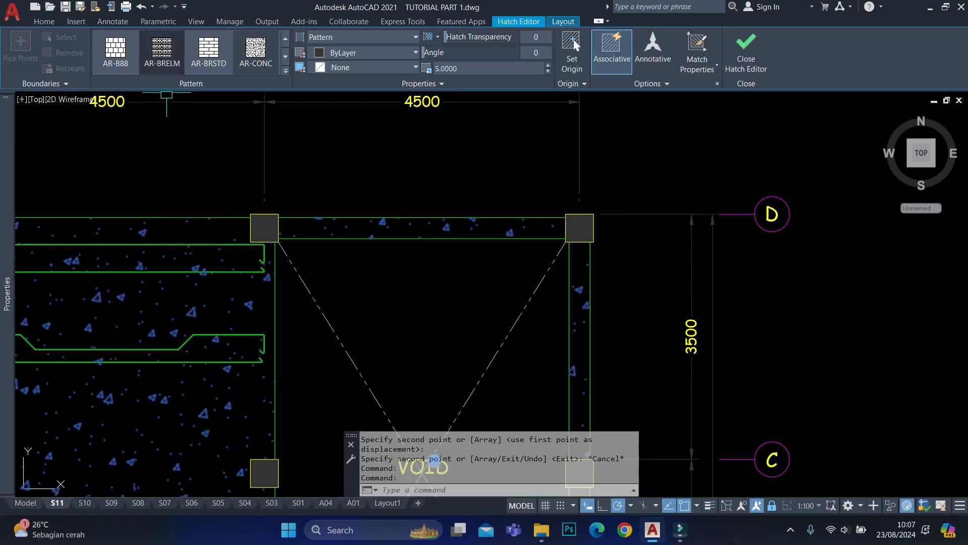
{"action": "scroll", "coordinate": [162, 53], "scroll_direction": "up", "scroll_amount": 3}
{"action": "left_click", "coordinate": [116, 52]}
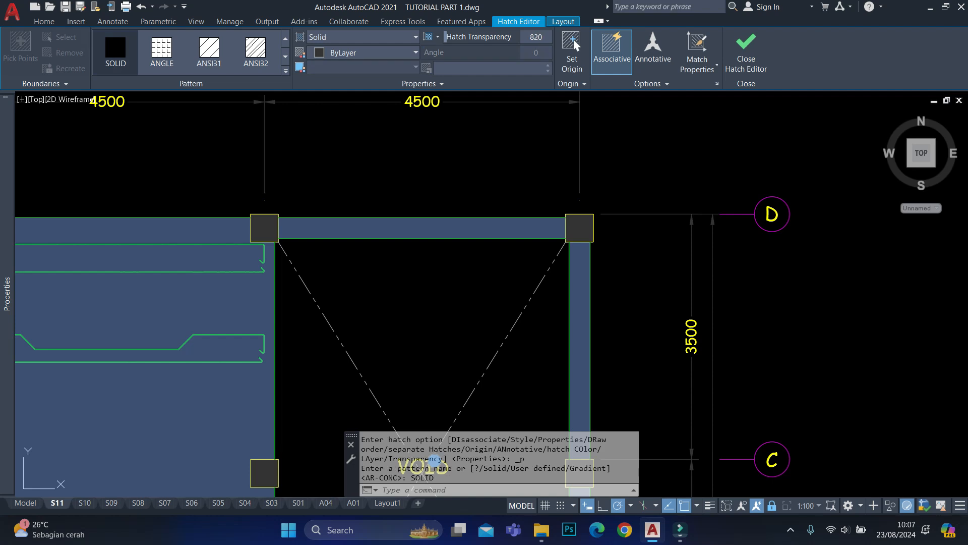
{"action": "type", "text": "85"}
{"action": "key", "text": "Return"}
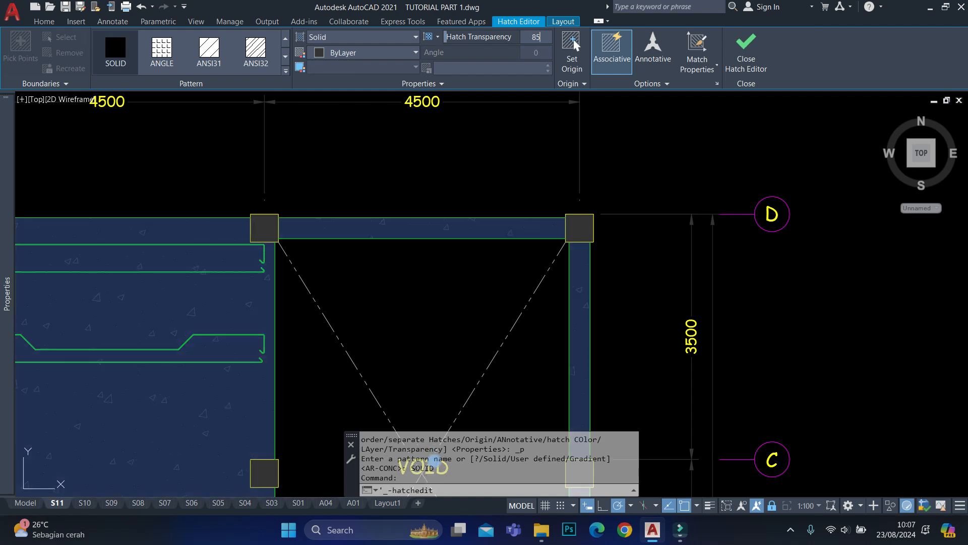
{"action": "left_click", "coordinate": [364, 52]}
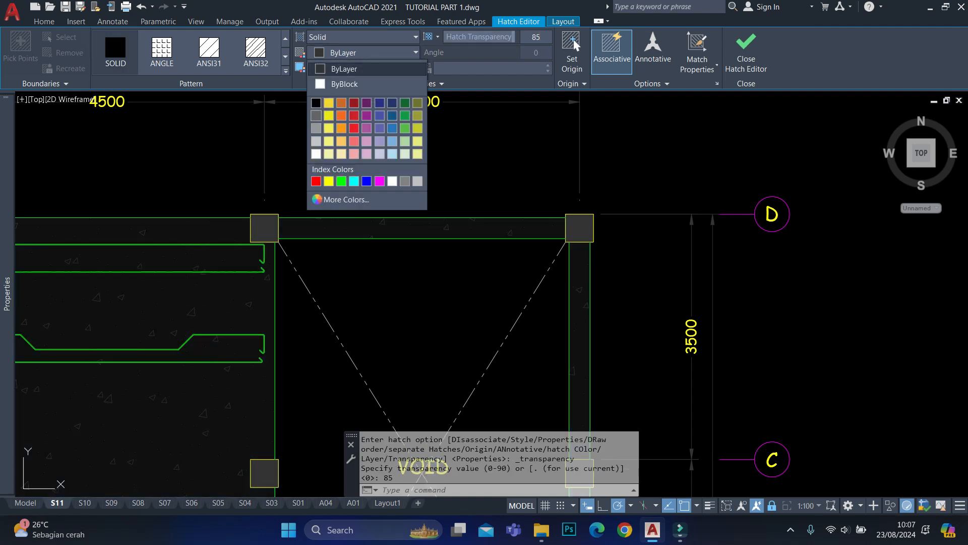
{"action": "left_click", "coordinate": [316, 127]}
{"action": "scroll", "coordinate": [515, 161], "scroll_direction": "down", "scroll_amount": 4}
{"action": "key", "text": "Escape"}
{"action": "key", "text": "Escape"}
{"action": "double_click", "coordinate": [729, 146]}
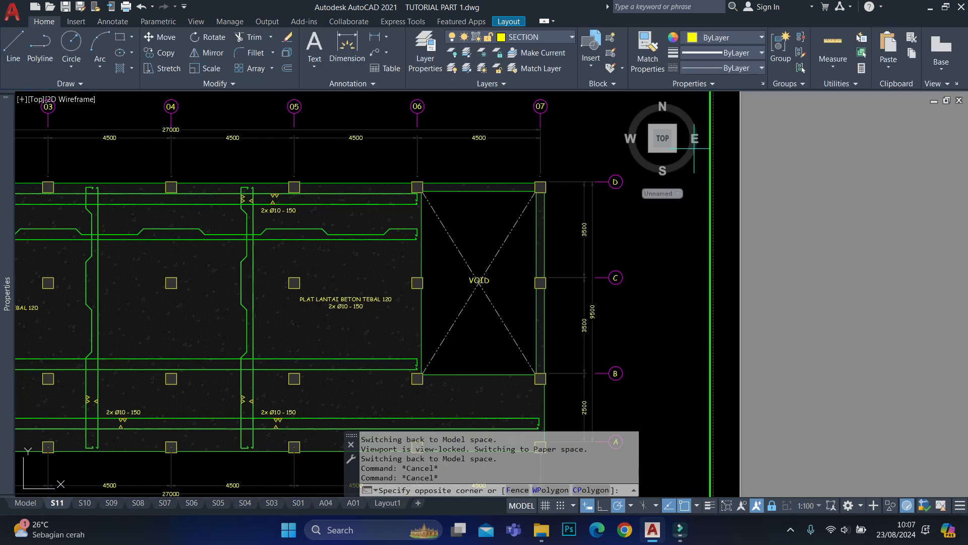
Open the plot preview of sheet S11 and examine the grey fill and concrete hatch around the slab and void.
{"action": "middle_click_drag", "start_coordinate": [283, 281], "coordinate": [421, 226]}
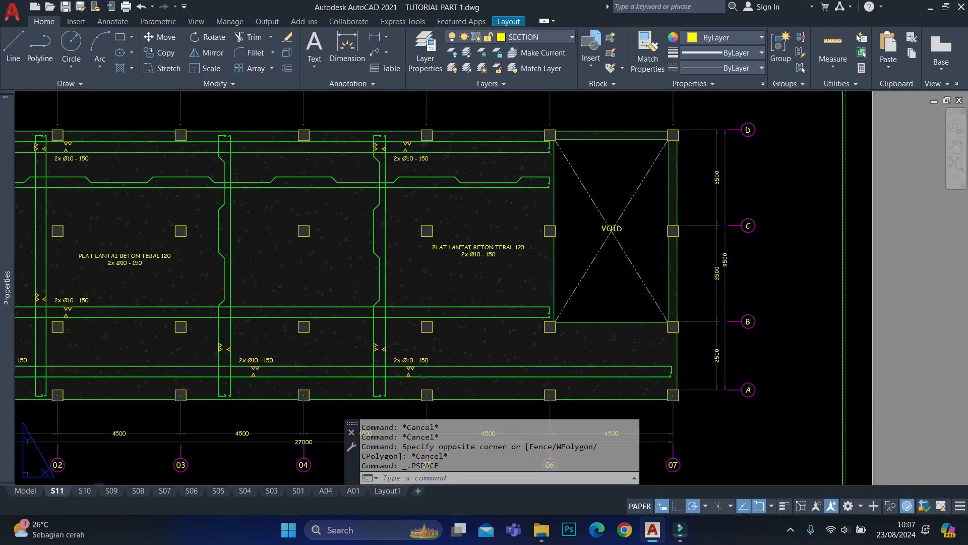
{"action": "key", "text": "ctrl+p"}
{"action": "left_click", "coordinate": [291, 413]}
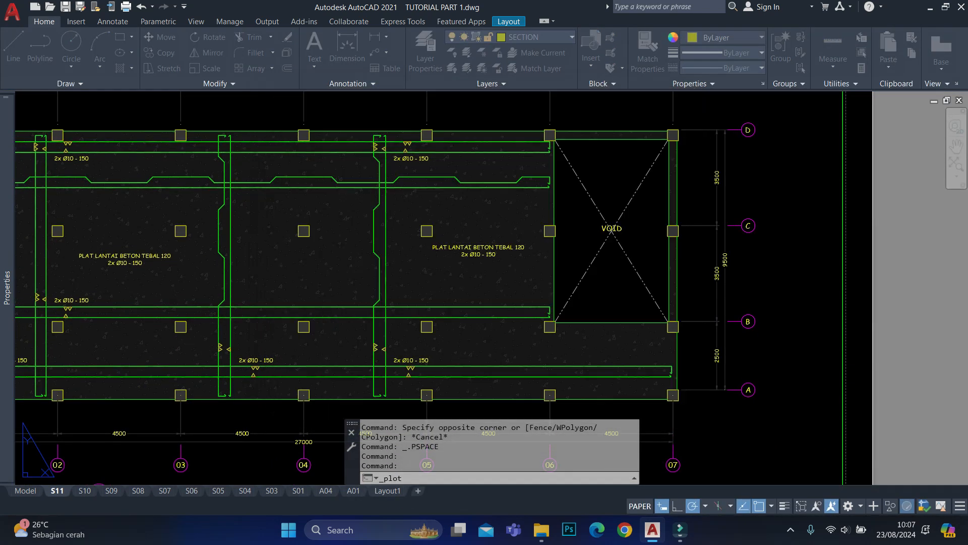
{"action": "scroll", "coordinate": [448, 190], "scroll_direction": "up", "scroll_amount": 2}
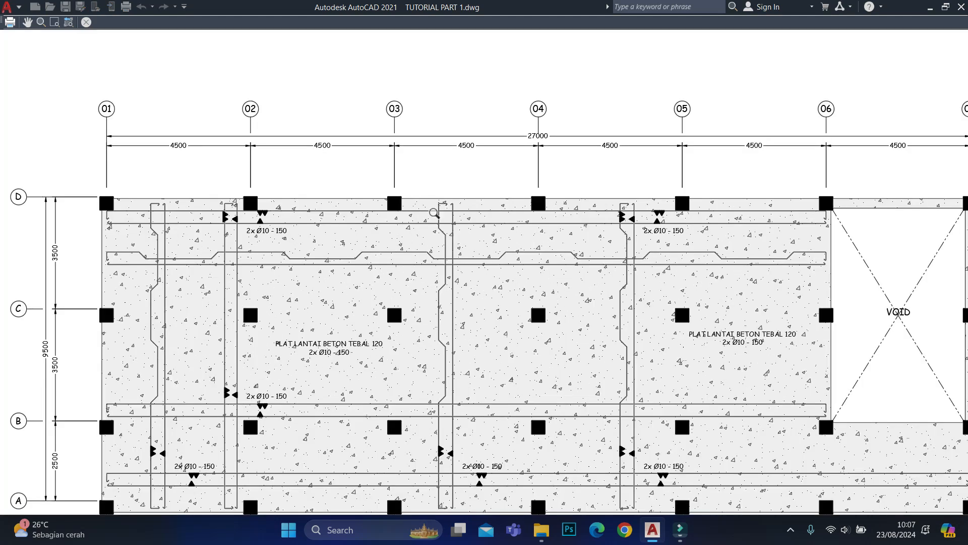
{"action": "scroll", "coordinate": [236, 183], "scroll_direction": "down", "scroll_amount": 2}
{"action": "scroll", "coordinate": [486, 317], "scroll_direction": "up", "scroll_amount": 1}
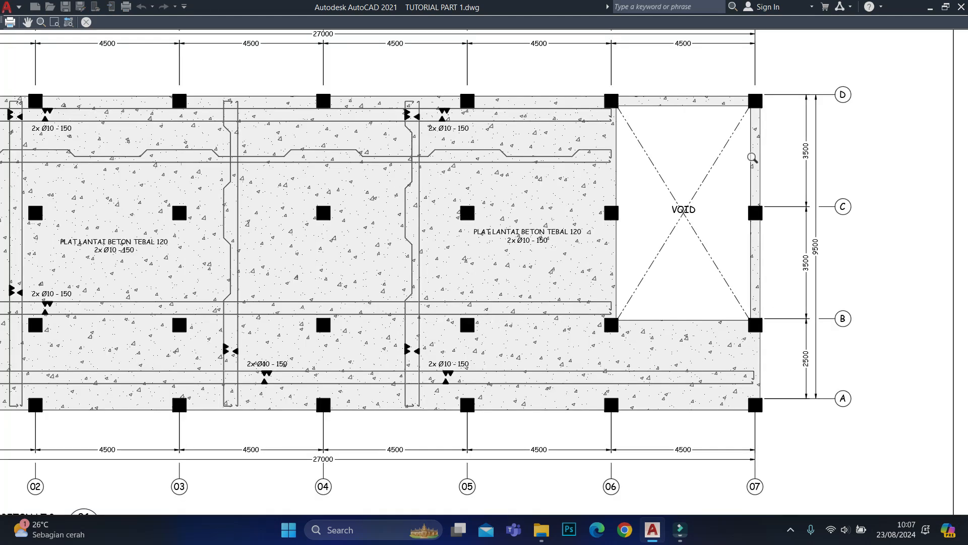
Close the plot preview of sheet S11 and regenerate the layout.
{"action": "scroll", "coordinate": [781, 390], "scroll_direction": "down", "scroll_amount": 2}
{"action": "key", "text": "Escape"}
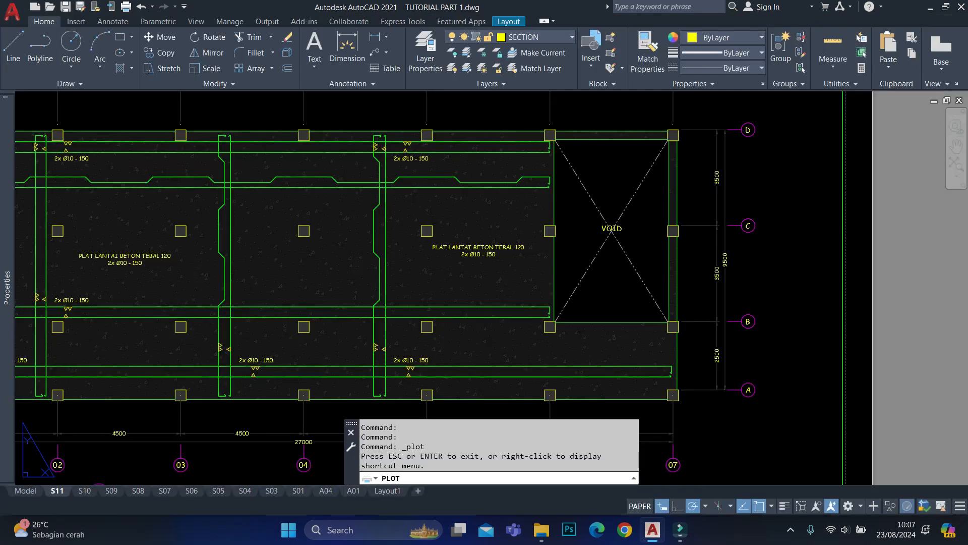
{"action": "key", "text": "Escape"}
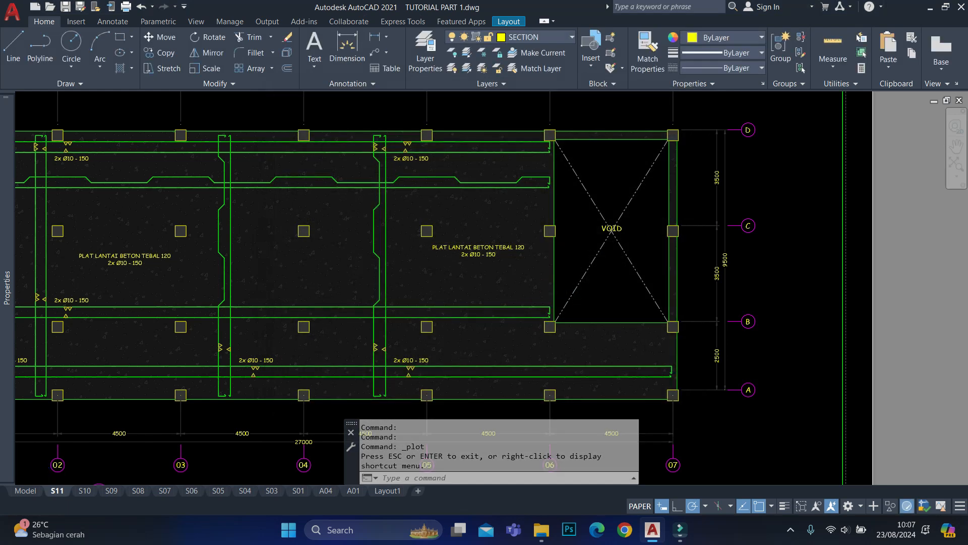
{"action": "scroll", "coordinate": [409, 277], "scroll_direction": "down", "scroll_amount": 2}
{"action": "middle_click_drag", "start_coordinate": [410, 278], "coordinate": [455, 247]}
{"action": "type", "text": "RE"}
{"action": "key", "text": "Return"}
{"action": "scroll", "coordinate": [275, 194], "scroll_direction": "up", "scroll_amount": 4}
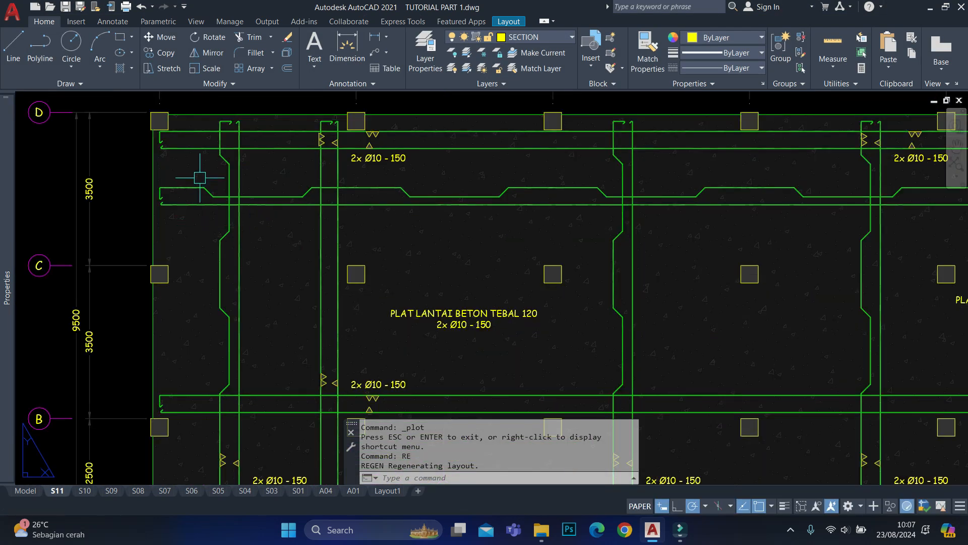
{"action": "scroll", "coordinate": [553, 210], "scroll_direction": "down", "scroll_amount": 2}
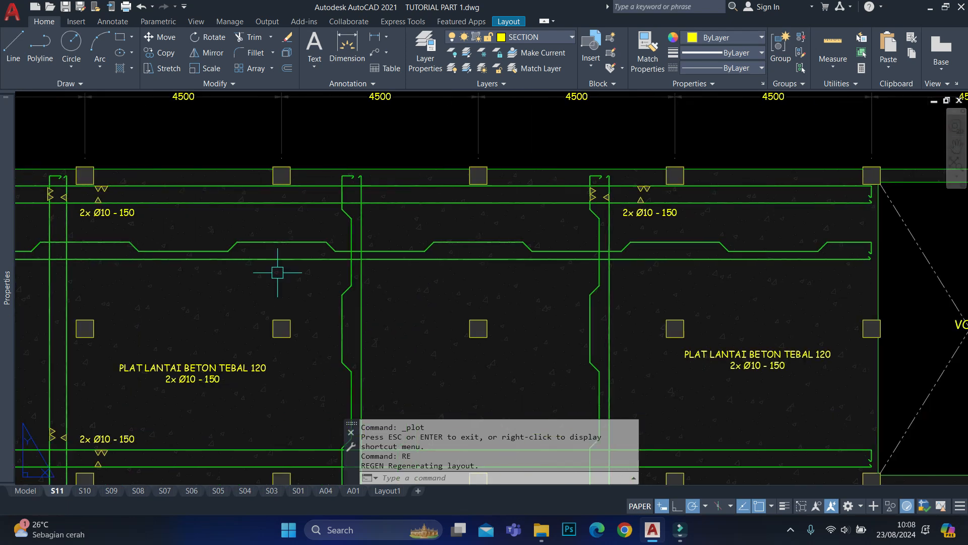
{"action": "middle_click_drag", "start_coordinate": [303, 251], "coordinate": [450, 246]}
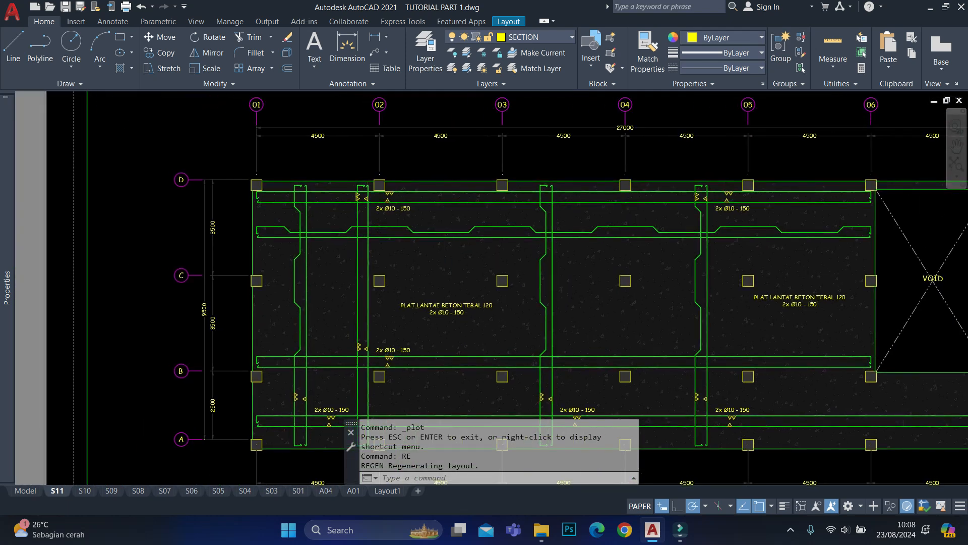
Add a horizontal linear dimension from the column at grid D/02 to the first sloped bend of the cranked bar, placed below the bar.
{"action": "scroll", "coordinate": [444, 228], "scroll_direction": "up", "scroll_amount": 2}
{"action": "type", "text": "LI"}
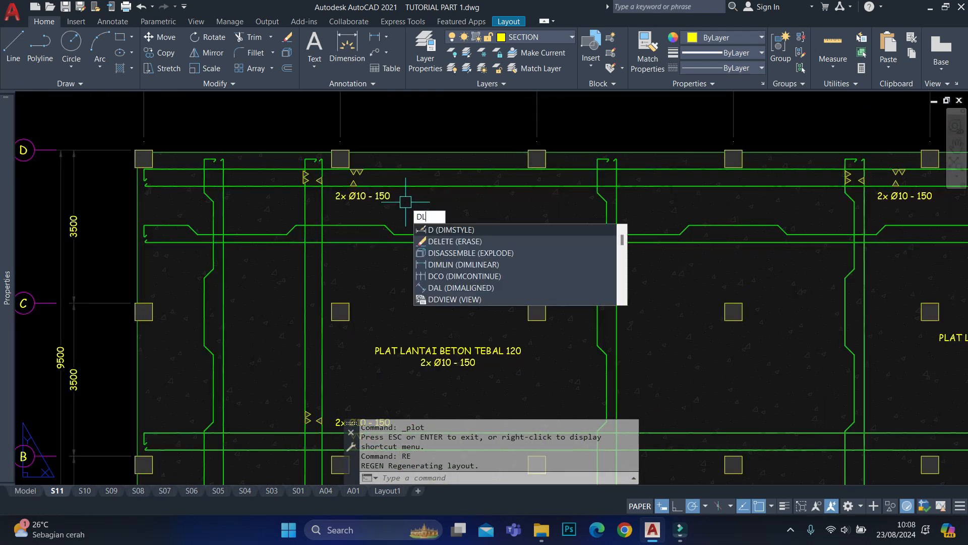
{"action": "key", "text": "Return"}
{"action": "scroll", "coordinate": [376, 193], "scroll_direction": "up", "scroll_amount": 4}
{"action": "left_click", "coordinate": [285, 123]}
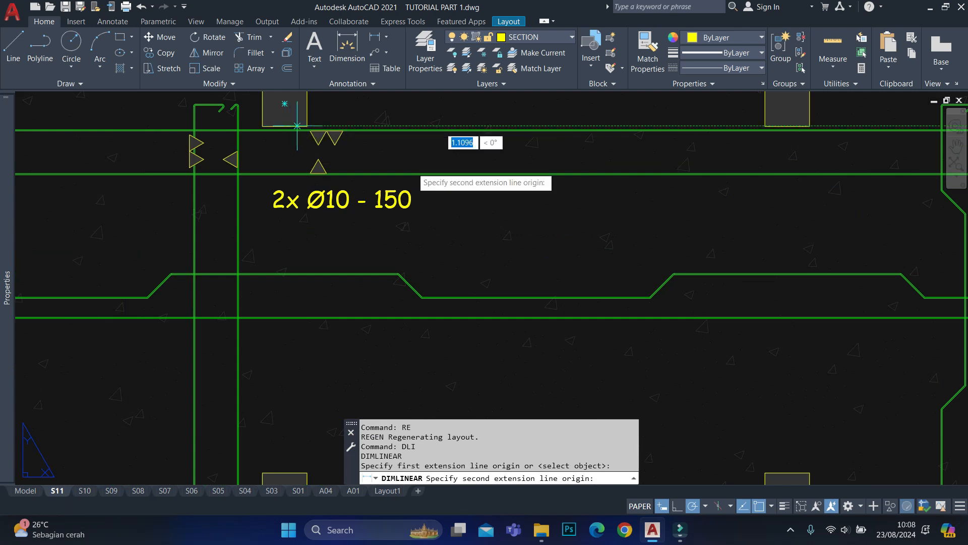
{"action": "scroll", "coordinate": [434, 271], "scroll_direction": "up", "scroll_amount": 2}
{"action": "left_click", "coordinate": [397, 288]}
{"action": "scroll", "coordinate": [397, 288], "scroll_direction": "down", "scroll_amount": 3}
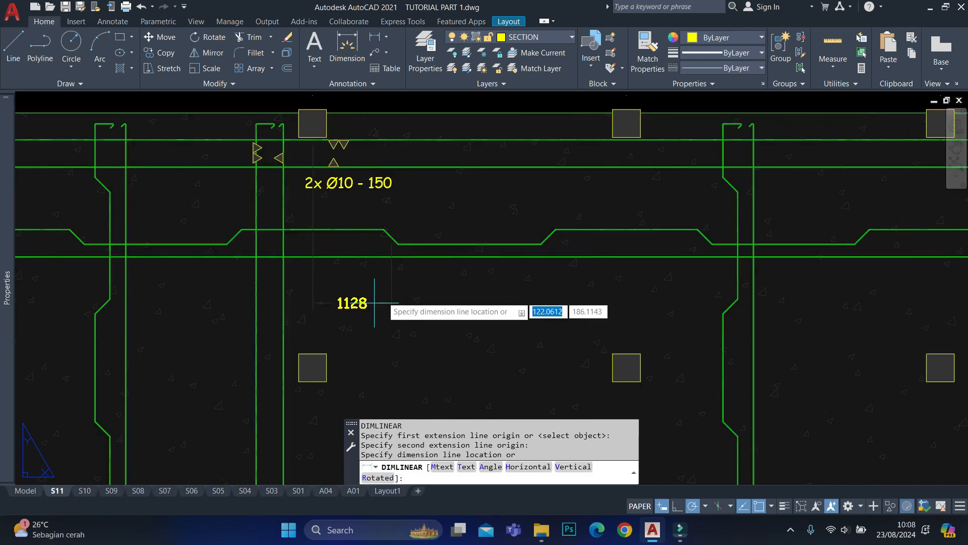
{"action": "left_click", "coordinate": [397, 295]}
Continue the dimension chain to the cranked bar's next bend and on to the column centre at grid 03.
{"action": "type", "text": "DIMCO"}
{"action": "key", "text": "Return"}
{"action": "scroll", "coordinate": [569, 247], "scroll_direction": "up", "scroll_amount": 4}
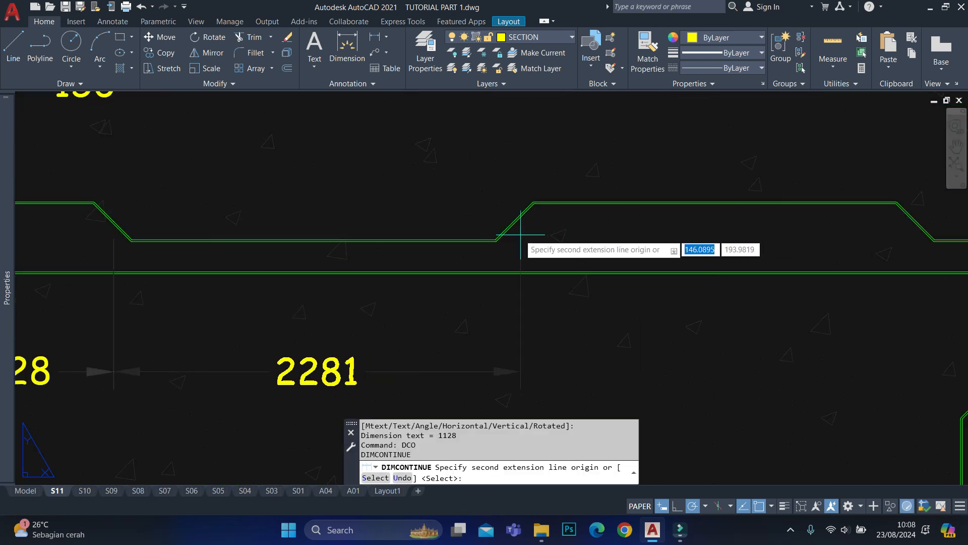
{"action": "left_click", "coordinate": [515, 221]}
{"action": "scroll", "coordinate": [551, 205], "scroll_direction": "down", "scroll_amount": 4}
{"action": "middle_click_drag", "start_coordinate": [552, 207], "coordinate": [461, 284]}
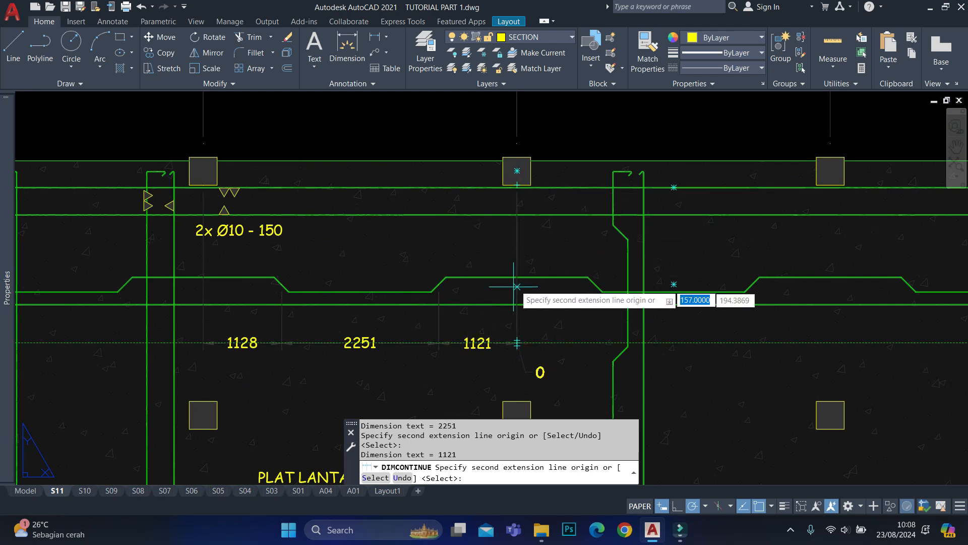
{"action": "key", "text": "Escape"}
{"action": "middle_click_drag", "start_coordinate": [449, 305], "coordinate": [491, 291]}
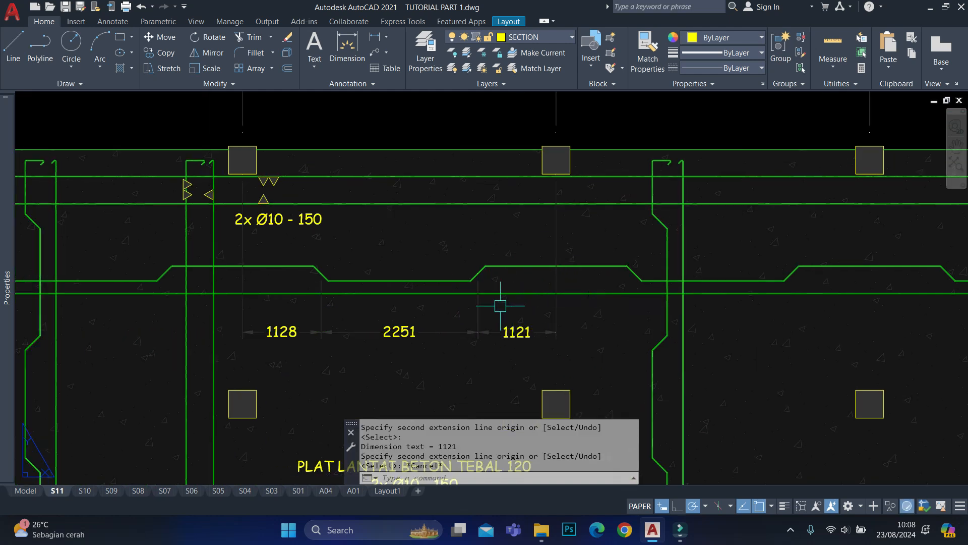
Stretch the shared origin of the last two dimensions onto the midpoint of the sloped bar segment before grid 03.
{"action": "scroll", "coordinate": [371, 290], "scroll_direction": "up", "scroll_amount": 1}
{"action": "left_click", "coordinate": [421, 287]}
{"action": "left_click", "coordinate": [162, 310]}
{"action": "scroll", "coordinate": [610, 233], "scroll_direction": "up", "scroll_amount": 3}
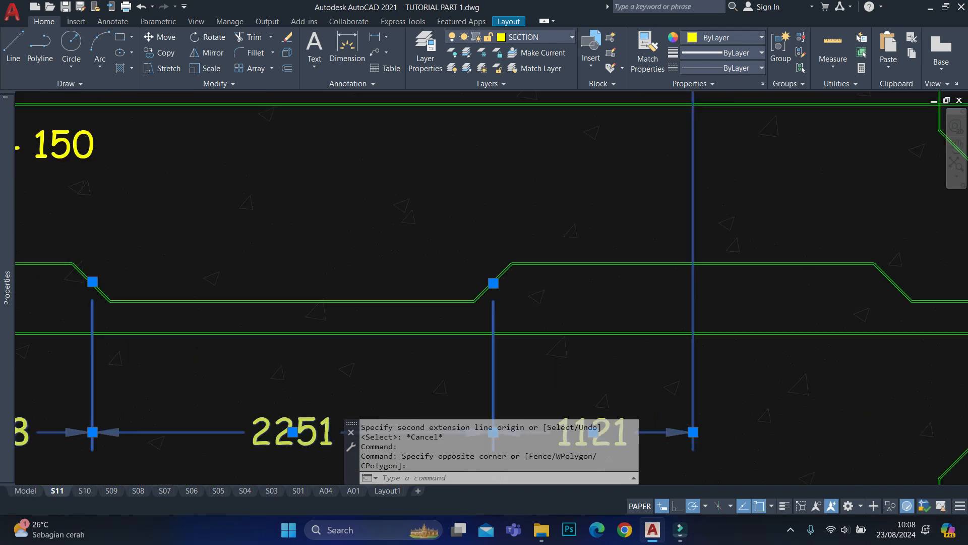
{"action": "left_click", "coordinate": [325, 372]}
{"action": "scroll", "coordinate": [343, 347], "scroll_direction": "up", "scroll_amount": 3}
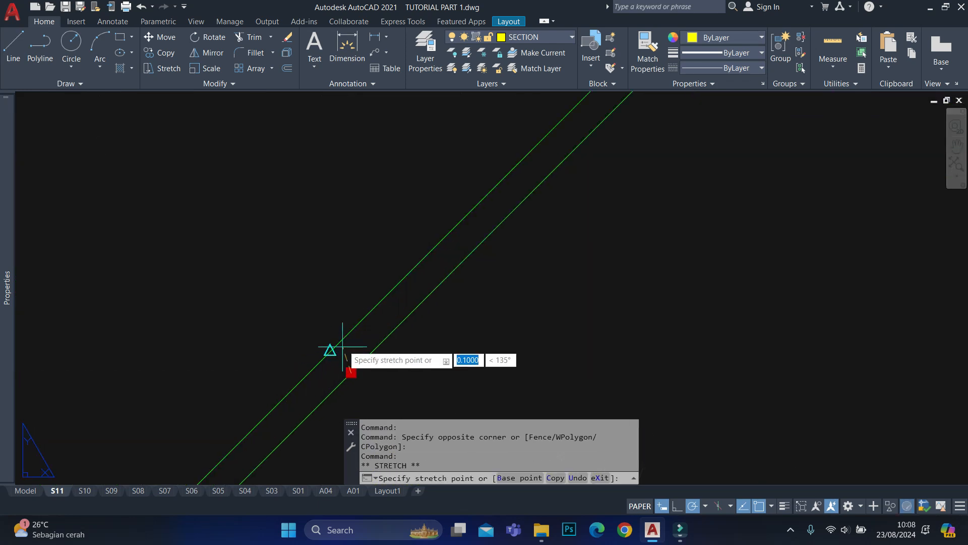
{"action": "left_click", "coordinate": [338, 341]}
{"action": "scroll", "coordinate": [342, 240], "scroll_direction": "down", "scroll_amount": 5}
{"action": "key", "text": "Escape"}
Continue the dimension chain from grid 03 through both midpoints of the cranked bar's bends to the column centre at grid 04.
{"action": "scroll", "coordinate": [396, 222], "scroll_direction": "up", "scroll_amount": 6}
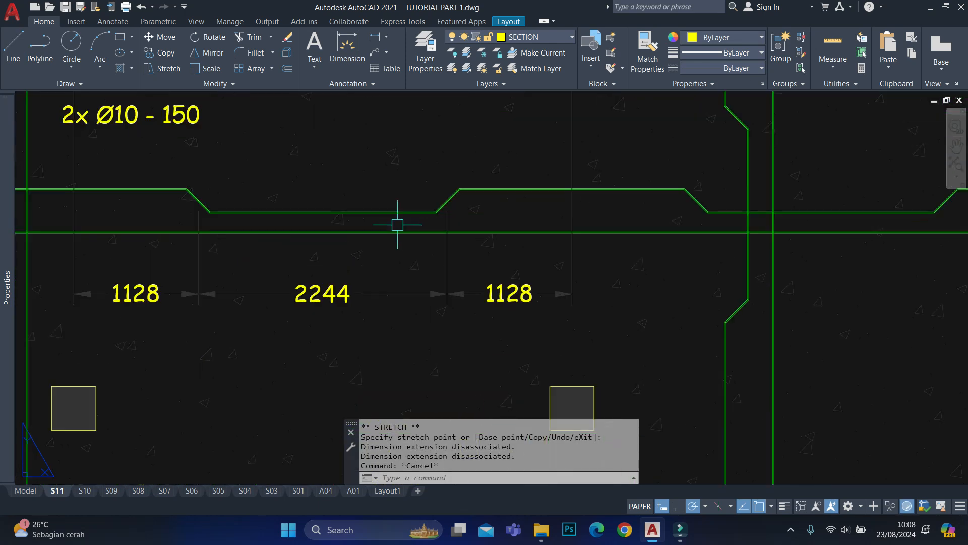
{"action": "middle_click_drag", "start_coordinate": [672, 255], "coordinate": [519, 286]}
{"action": "scroll", "coordinate": [519, 286], "scroll_direction": "down", "scroll_amount": 2}
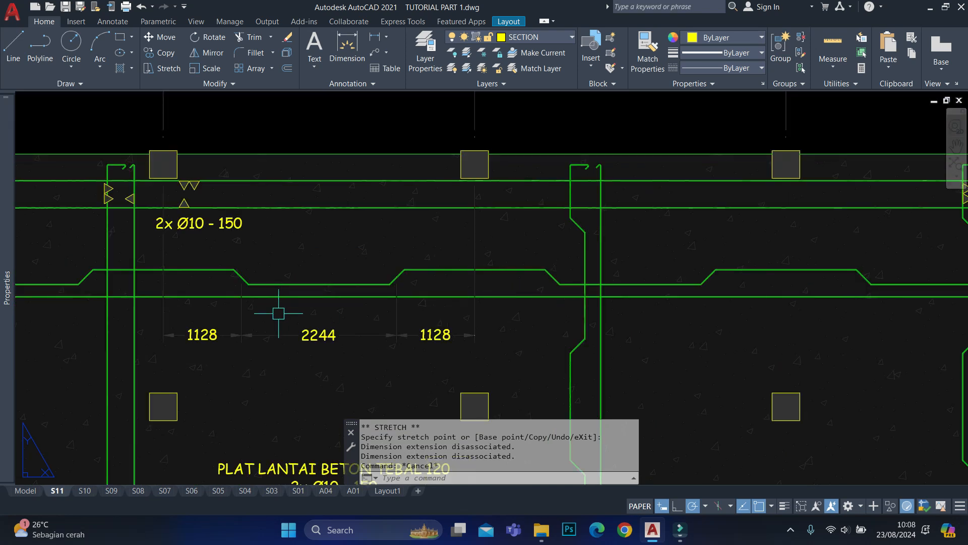
{"action": "key", "text": "Return"}
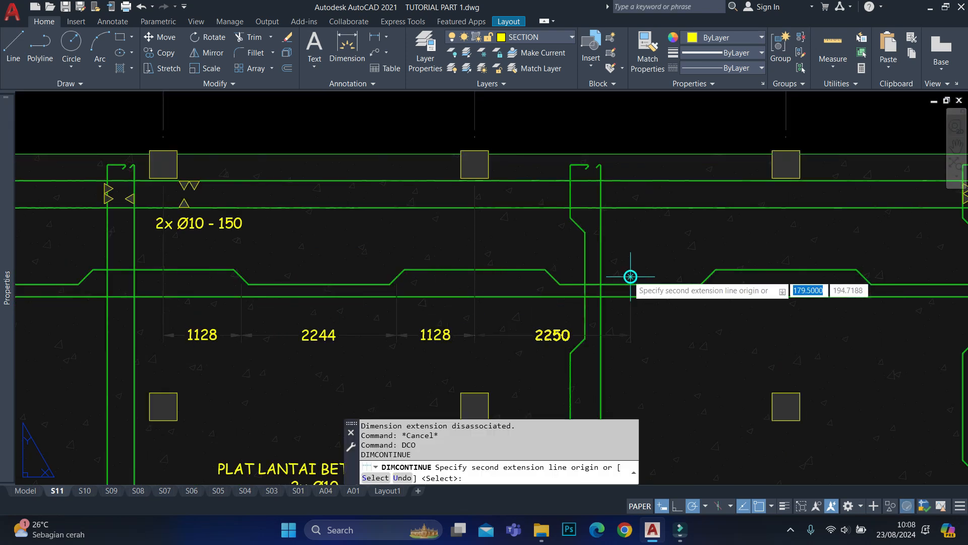
{"action": "scroll", "coordinate": [629, 276], "scroll_direction": "up", "scroll_amount": 4}
{"action": "scroll", "coordinate": [509, 277], "scroll_direction": "down", "scroll_amount": 5}
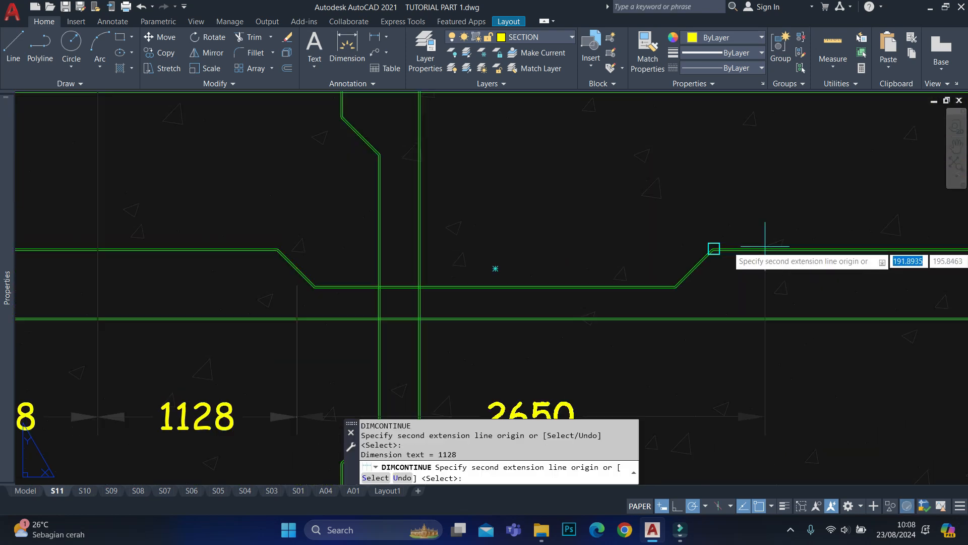
{"action": "scroll", "coordinate": [666, 276], "scroll_direction": "up", "scroll_amount": 5}
{"action": "scroll", "coordinate": [654, 276], "scroll_direction": "down", "scroll_amount": 5}
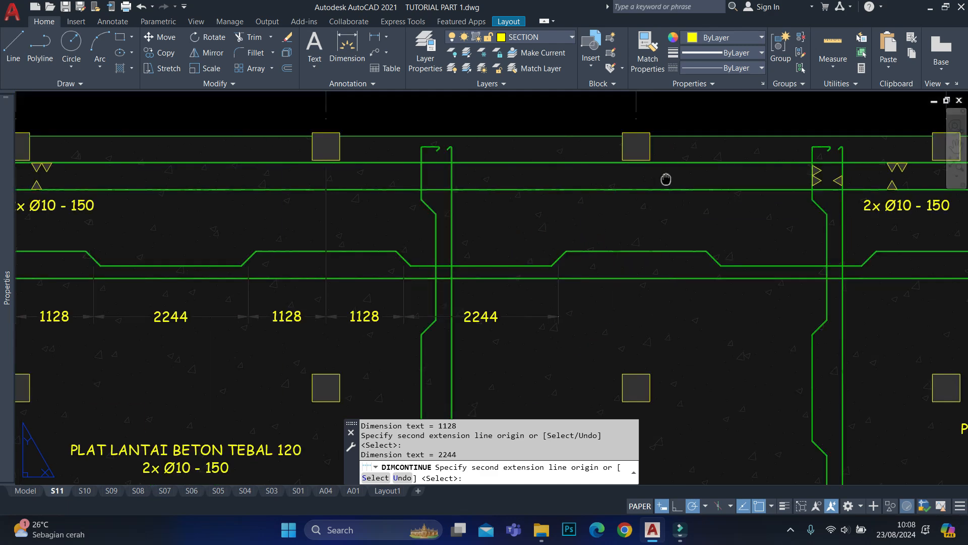
{"action": "middle_click_drag", "start_coordinate": [649, 160], "coordinate": [615, 182]}
{"action": "scroll", "coordinate": [605, 216], "scroll_direction": "down", "scroll_amount": 2}
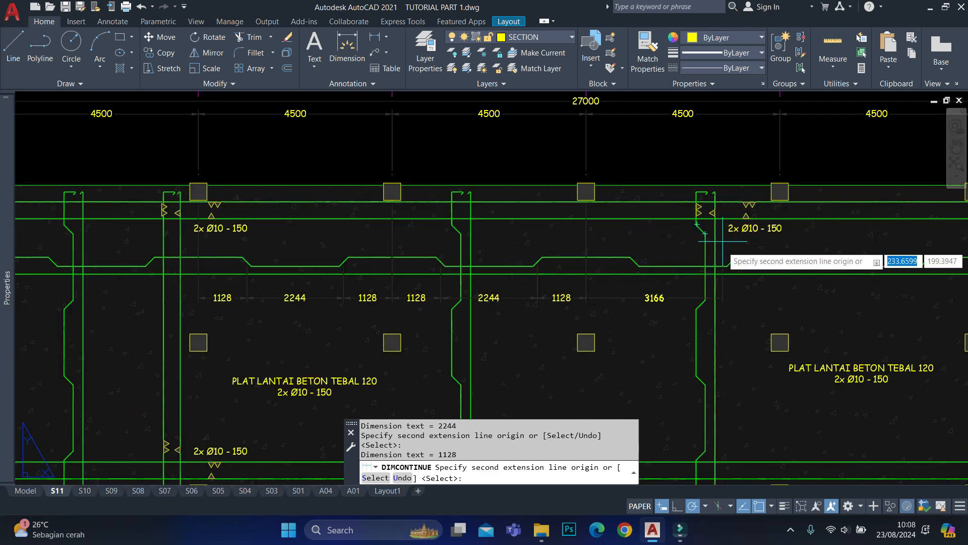
{"action": "key", "text": "Escape"}
Examine the dimension chain along the cranked bar between grids 02 and 04 and the neighbouring bars.
{"action": "middle_click_drag", "start_coordinate": [502, 319], "coordinate": [715, 202]}
{"action": "scroll", "coordinate": [805, 185], "scroll_direction": "up", "scroll_amount": 2}
{"action": "mouse_move", "coordinate": [408, 219]}
{"action": "middle_mouse_down"}
{"action": "mouse_move", "coordinate": [425, 257]}
{"action": "mouse_move", "coordinate": [477, 240]}
{"action": "mouse_move", "coordinate": [703, 239]}
{"action": "middle_mouse_up"}
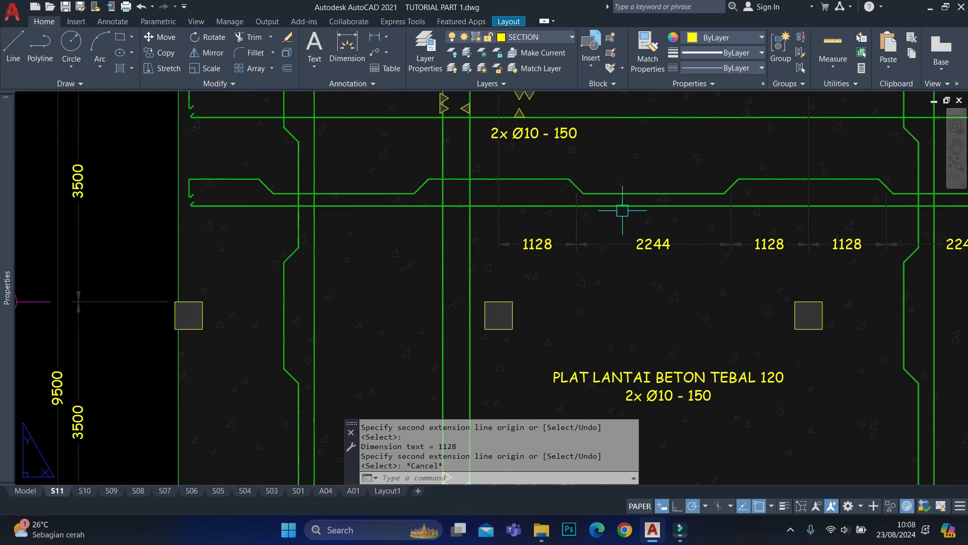
{"action": "scroll", "coordinate": [640, 145], "scroll_direction": "down", "scroll_amount": 1}
{"action": "middle_click_drag", "start_coordinate": [817, 138], "coordinate": [674, 175]}
{"action": "scroll", "coordinate": [652, 200], "scroll_direction": "up", "scroll_amount": 1}
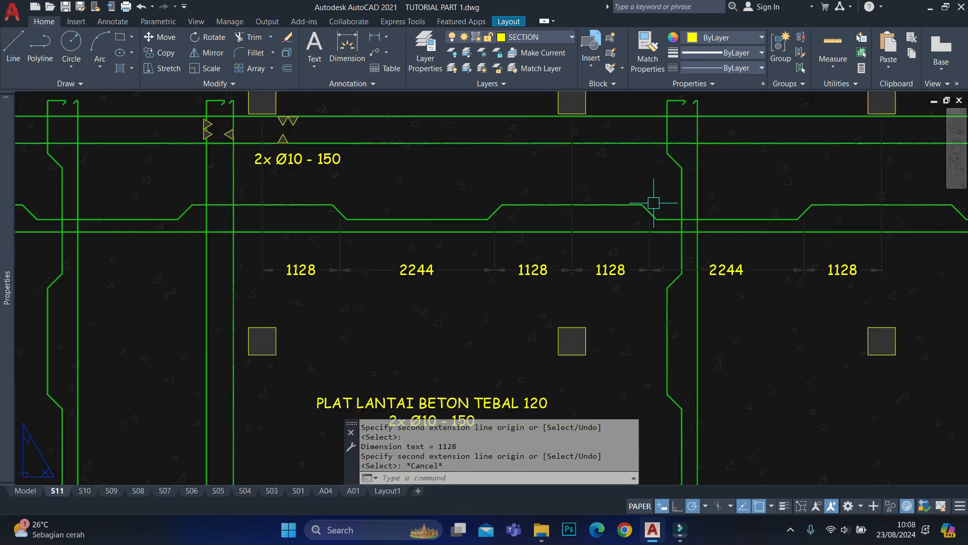
{"action": "scroll", "coordinate": [548, 245], "scroll_direction": "down", "scroll_amount": 1}
{"action": "middle_click_drag", "start_coordinate": [680, 269], "coordinate": [589, 257]}
{"action": "middle_click_drag", "start_coordinate": [349, 235], "coordinate": [477, 220]}
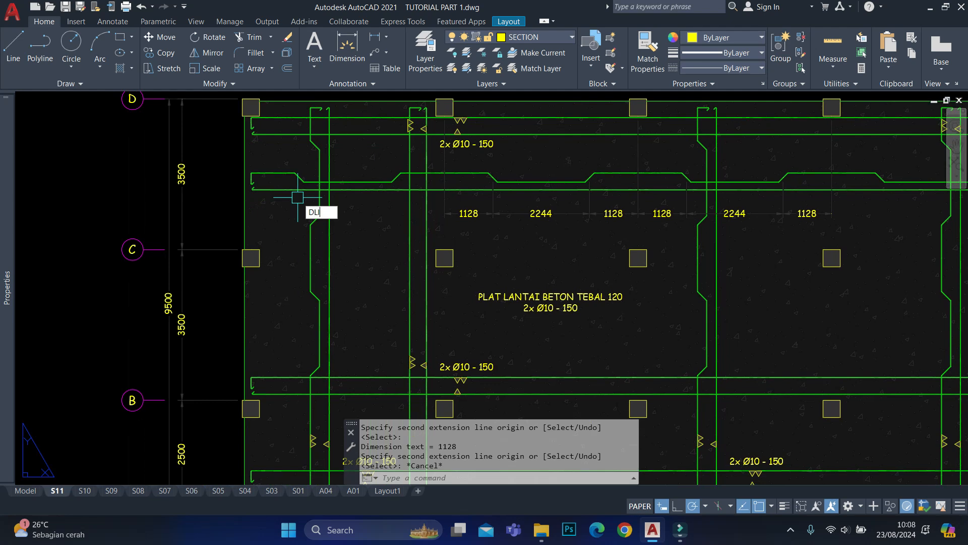
Add a vertical linear dimension from the column centre at grid C/01 to the bend above it on the vertical cranked bar.
{"action": "key", "text": "Return"}
{"action": "scroll", "coordinate": [232, 101], "scroll_direction": "up", "scroll_amount": 4}
{"action": "scroll", "coordinate": [255, 255], "scroll_direction": "down", "scroll_amount": 4}
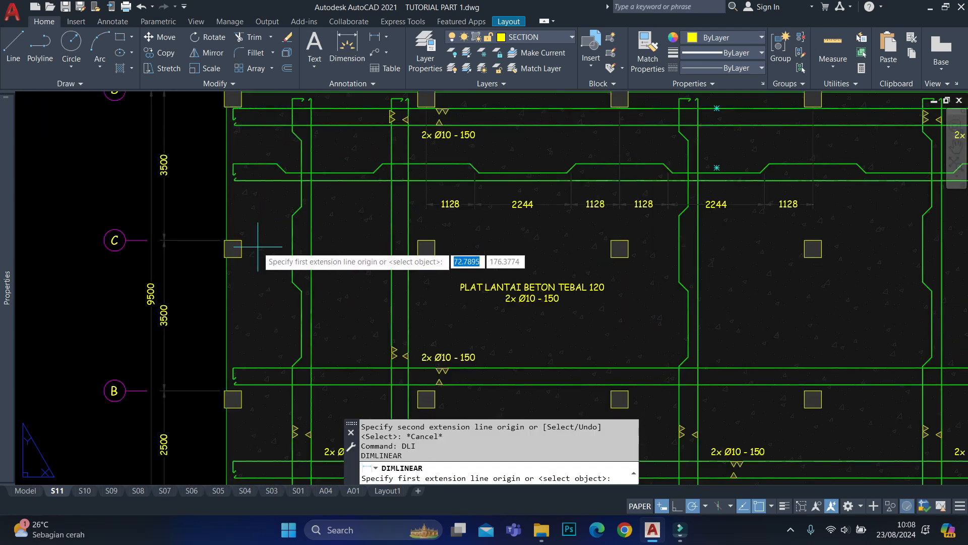
{"action": "scroll", "coordinate": [238, 245], "scroll_direction": "up", "scroll_amount": 2}
{"action": "scroll", "coordinate": [309, 210], "scroll_direction": "up", "scroll_amount": 6}
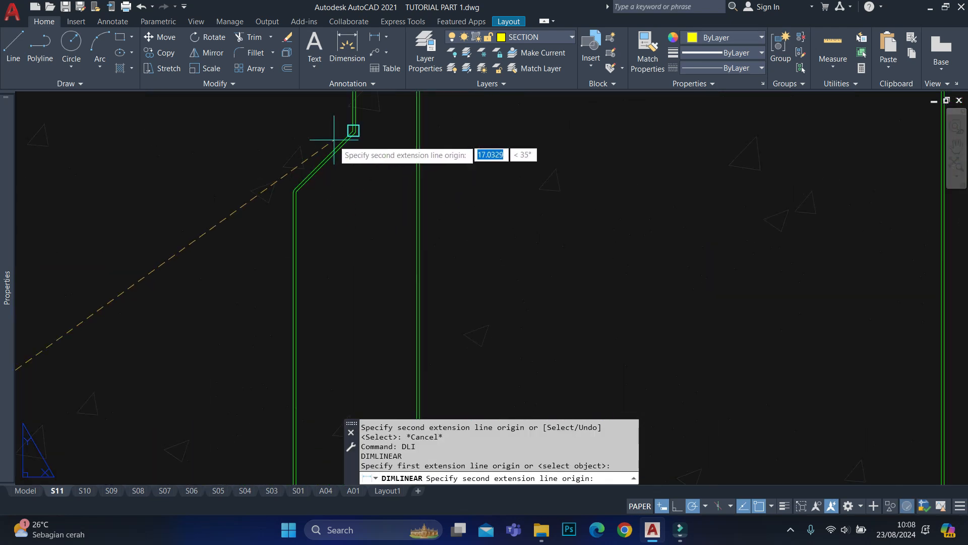
{"action": "left_click", "coordinate": [324, 160]}
{"action": "scroll", "coordinate": [359, 235], "scroll_direction": "down", "scroll_amount": 5}
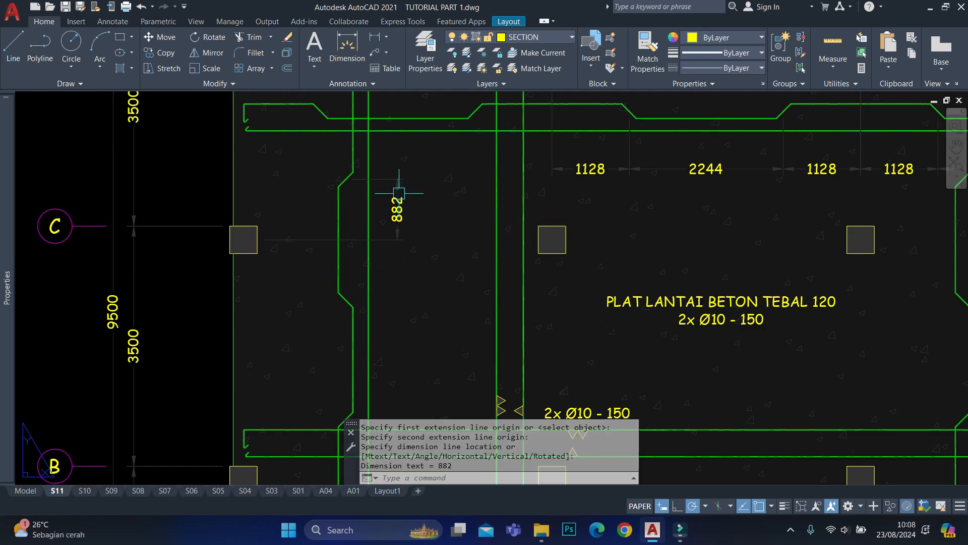